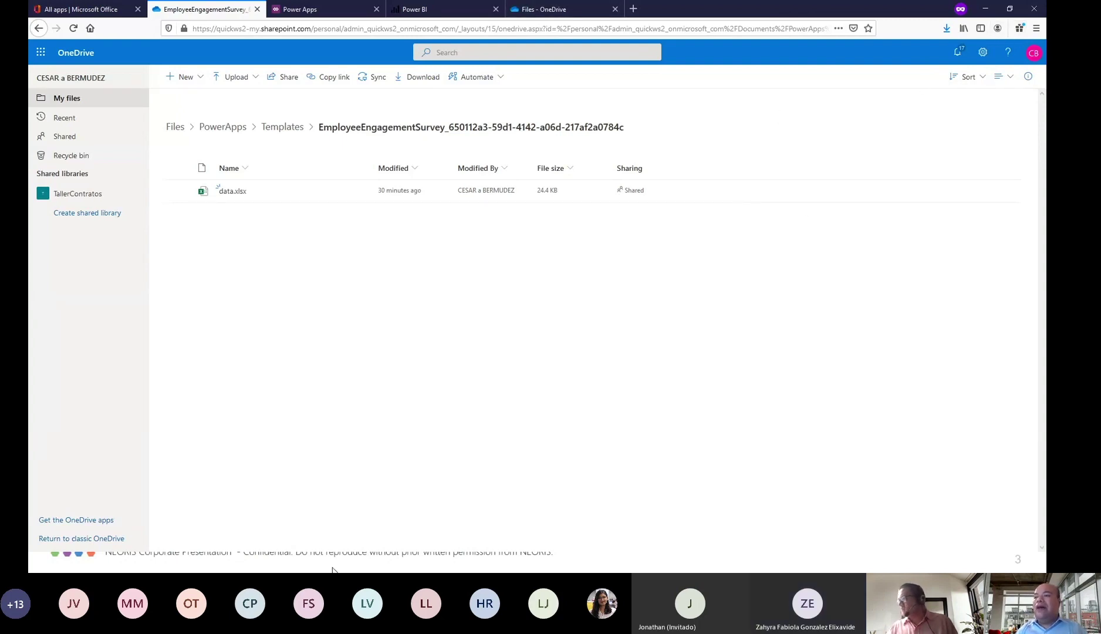
Show the Office all-apps page in Firefox and open a new private browsing window
left_click(1036, 29)
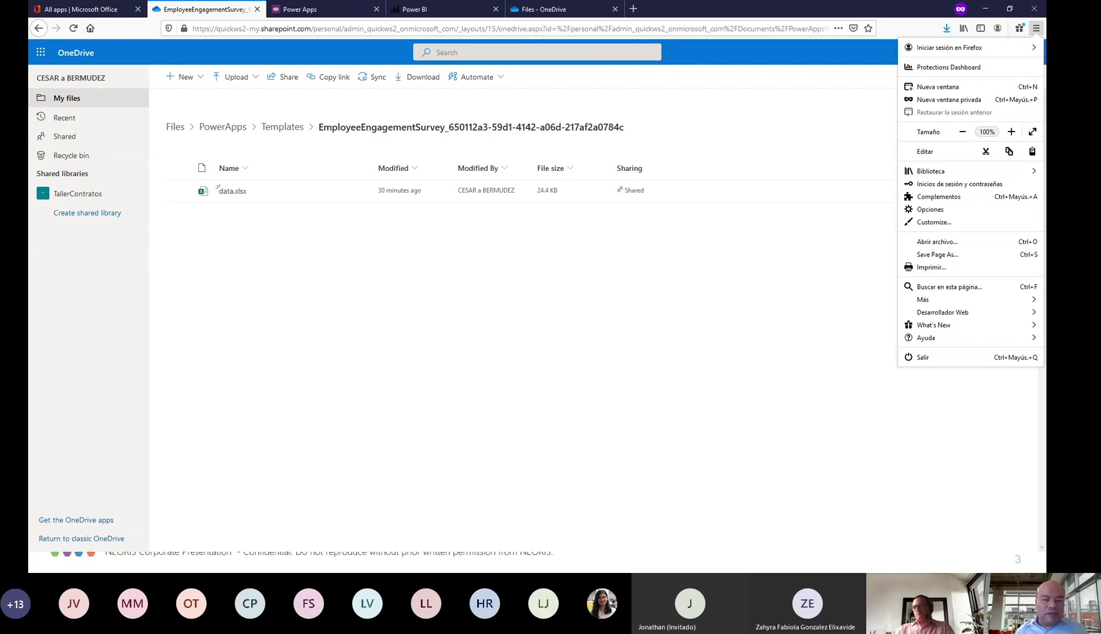
left_click(655, 374)
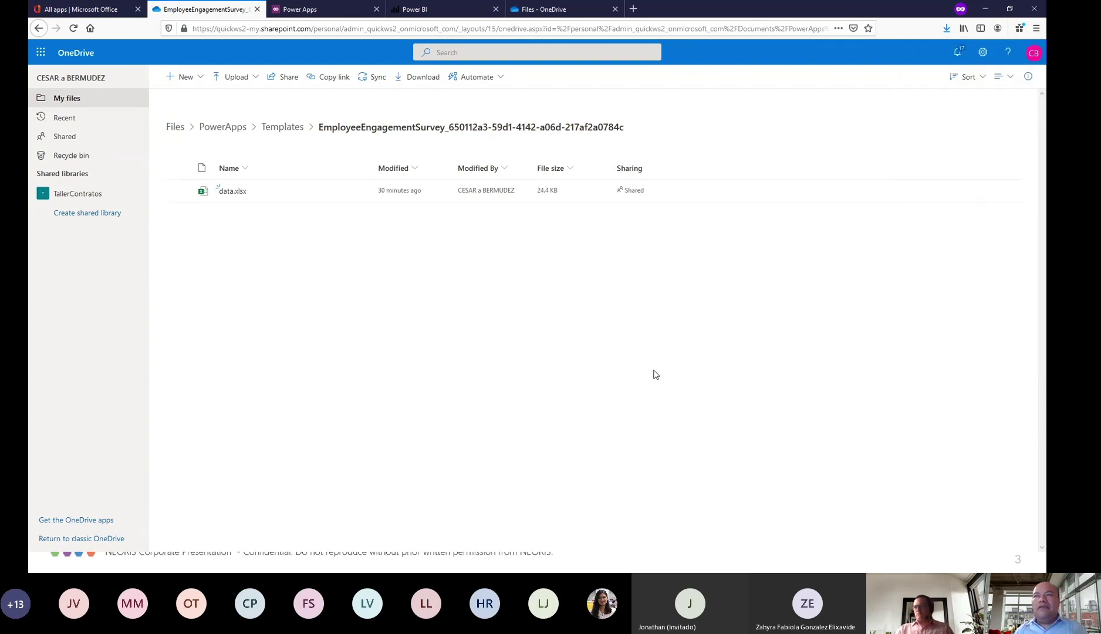
left_click(77, 15)
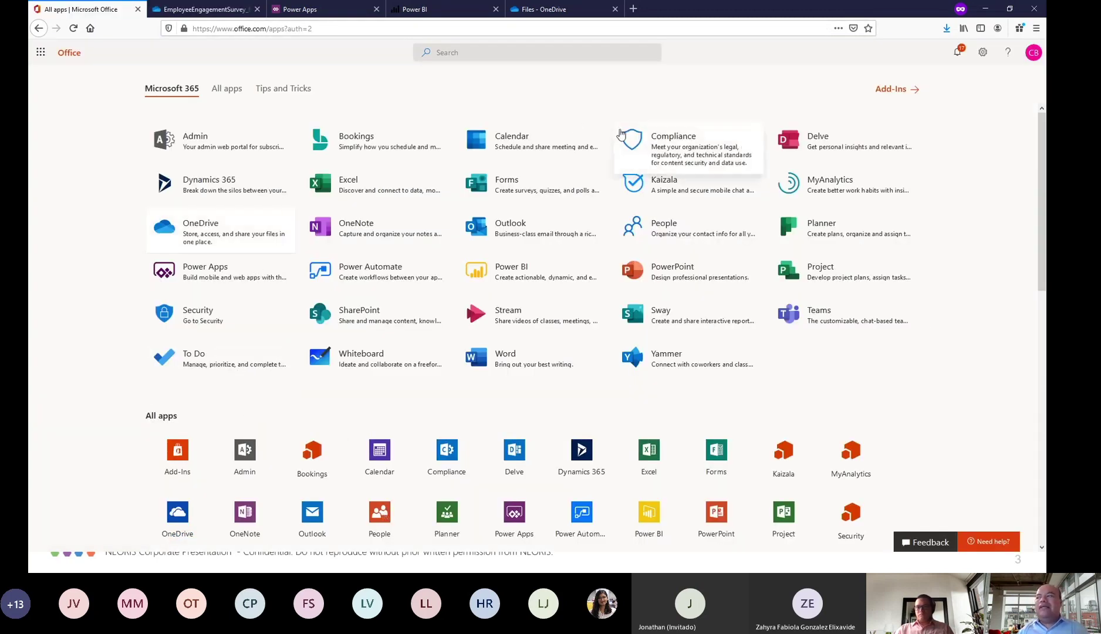
left_click(1034, 30)
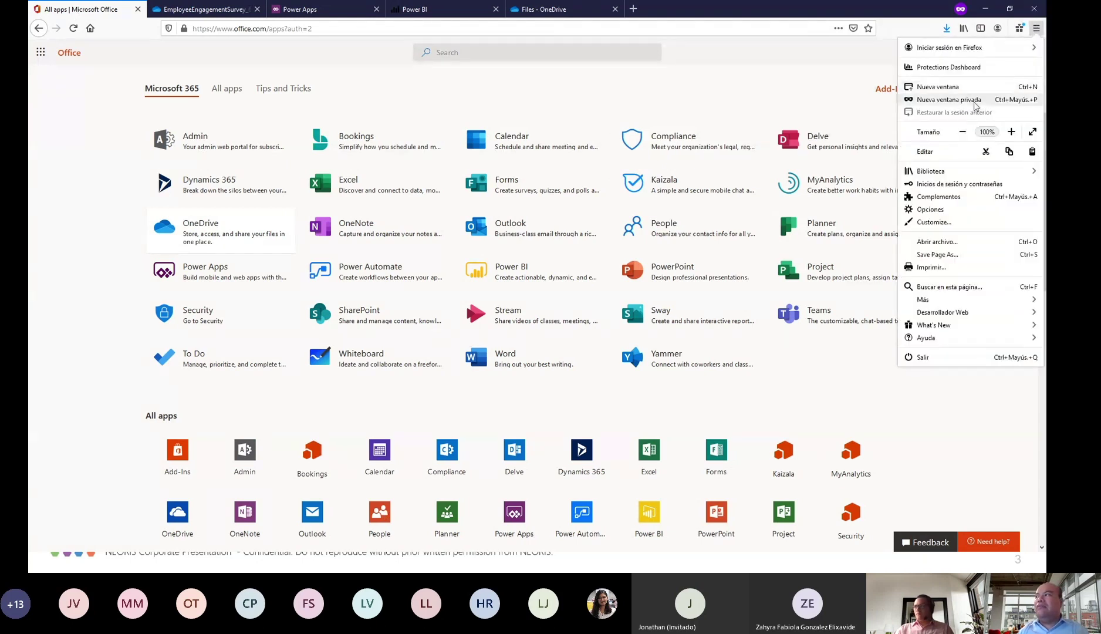
left_click(977, 100)
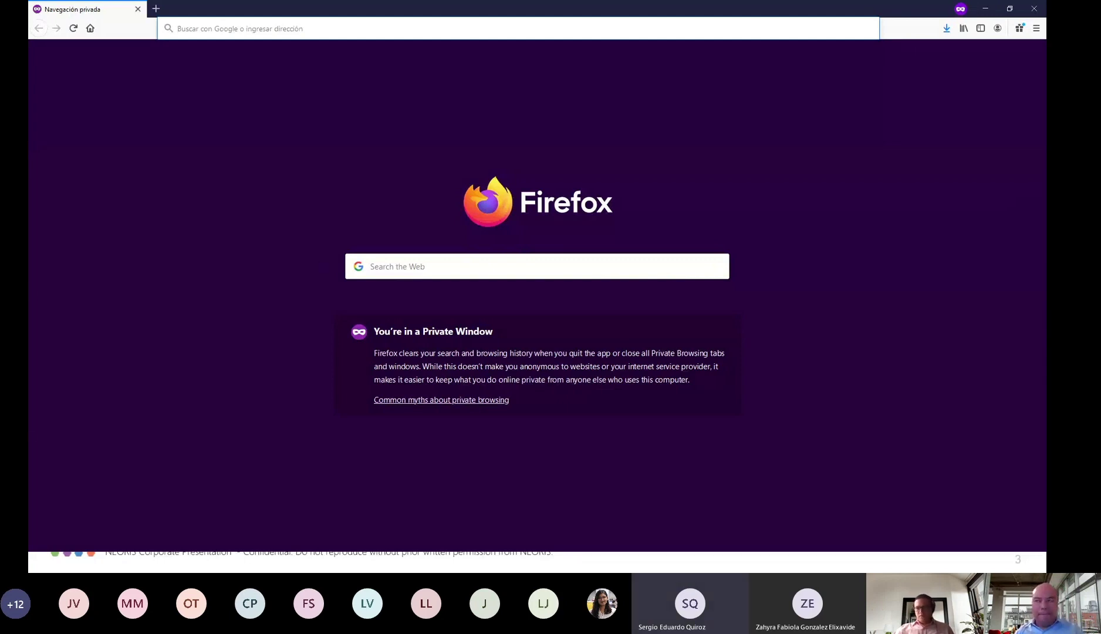
End the running PowerPoint slide show and return to the empty private Firefox window
left_click(988, 9)
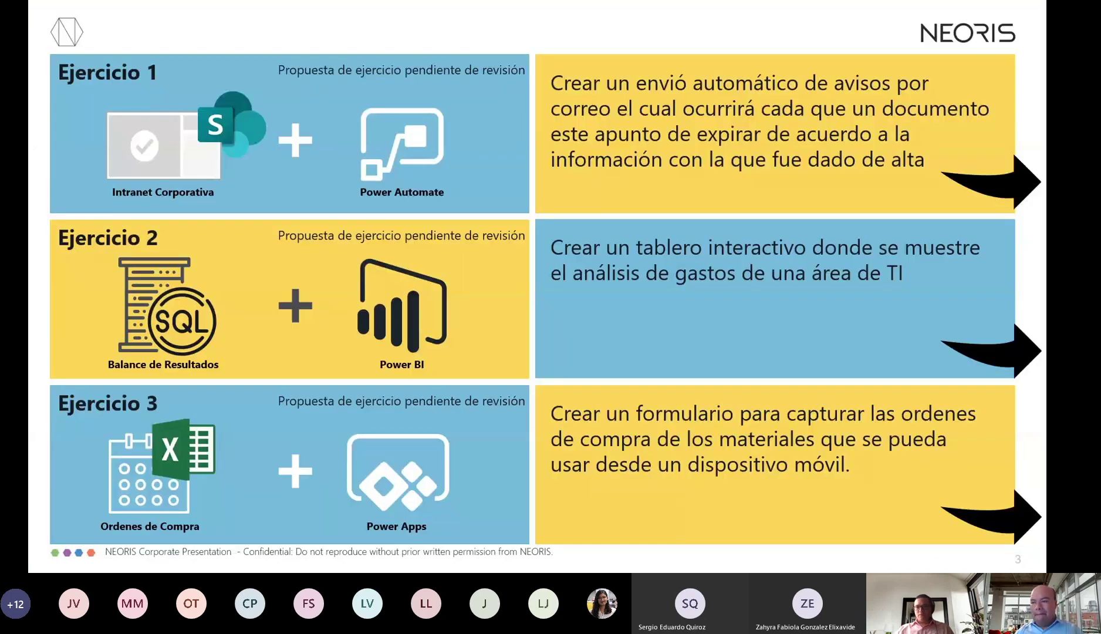
key("Escape")
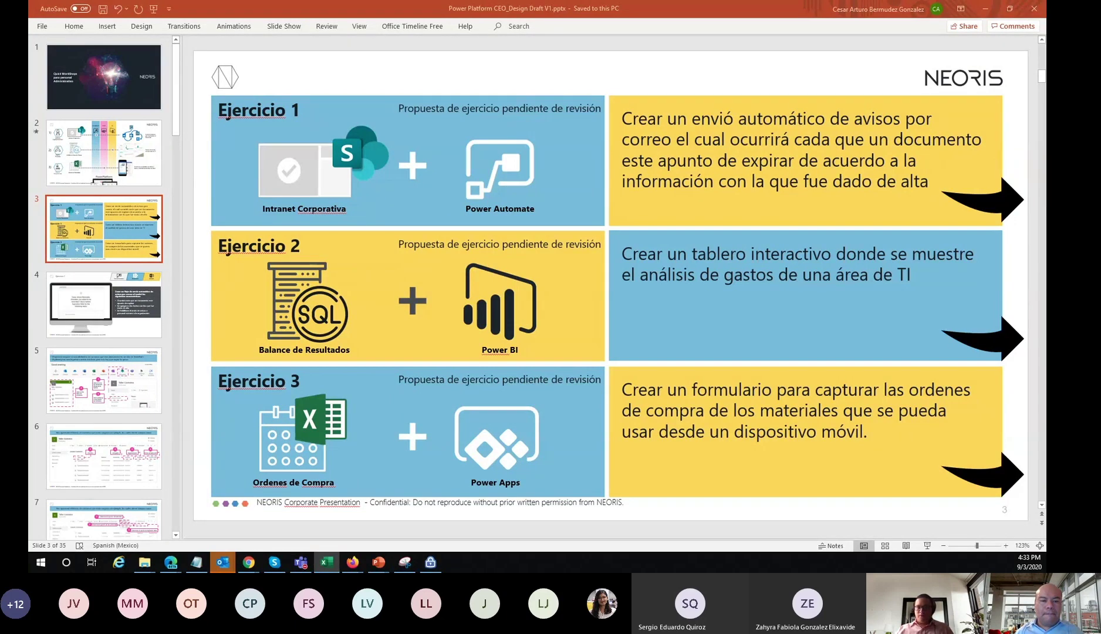
key("alt+Tab")
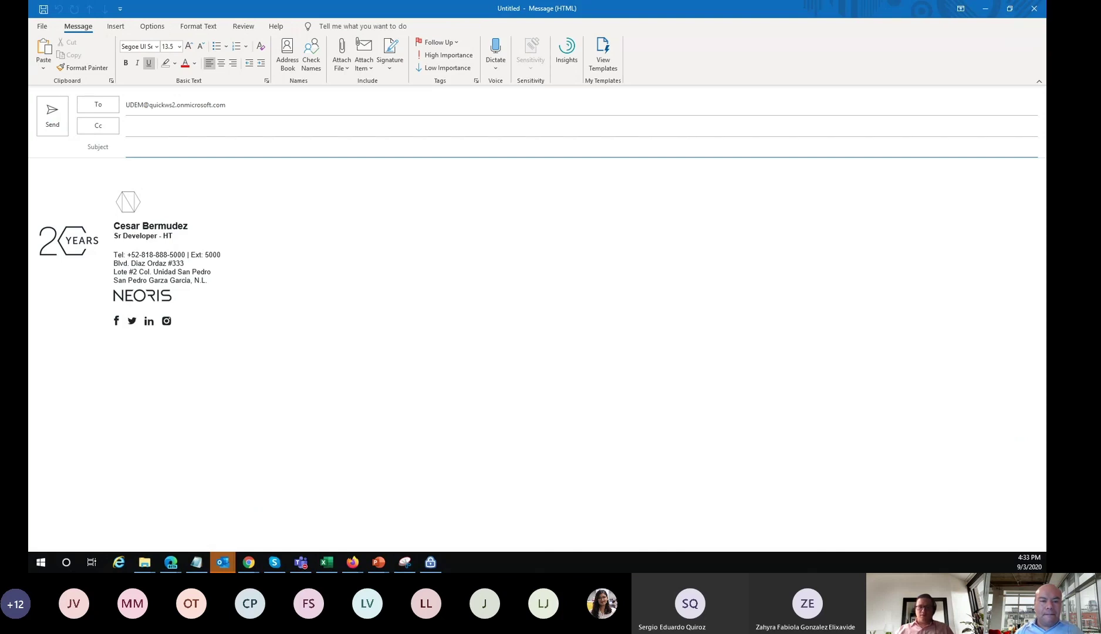
left_click(327, 562)
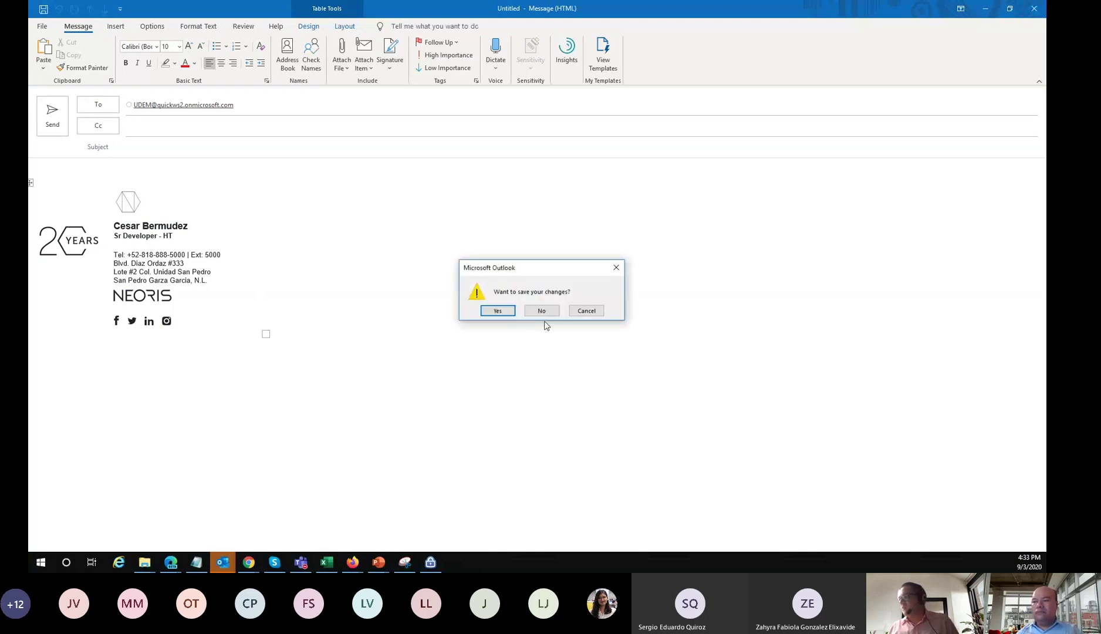
key("alt+Tab")
key("alt+Tab")
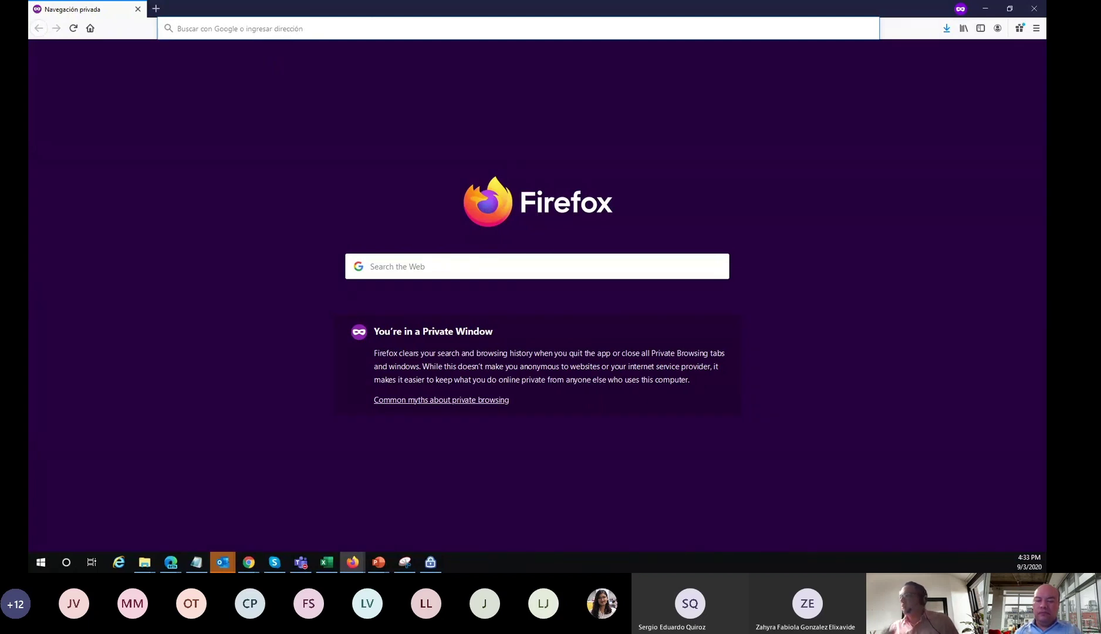
key("alt+Tab")
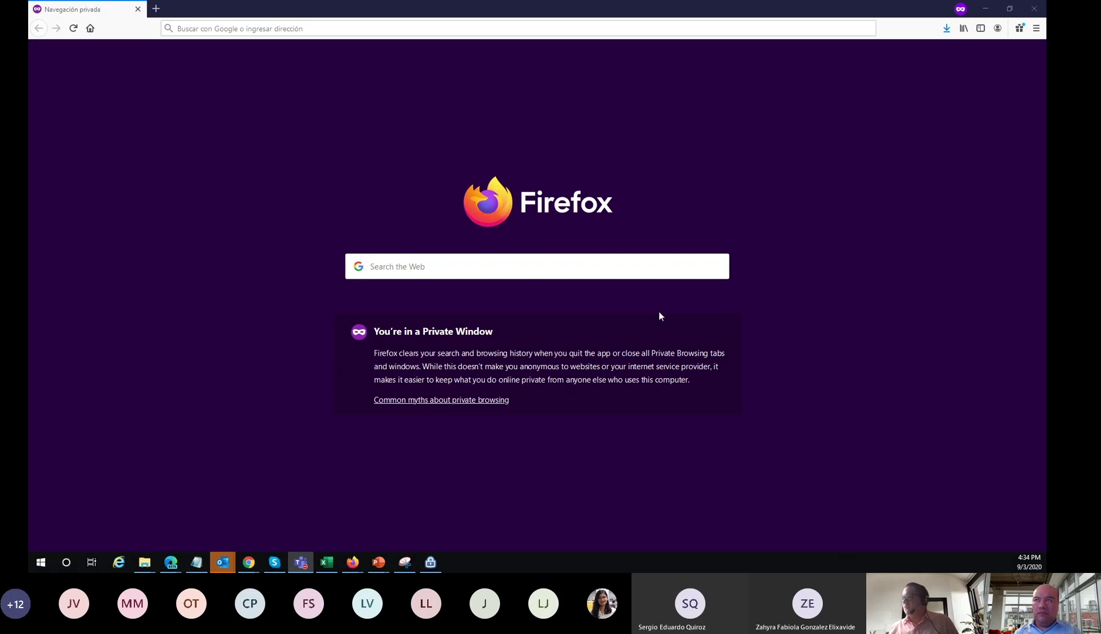
Load office.com in the private browsing window
left_click(258, 29)
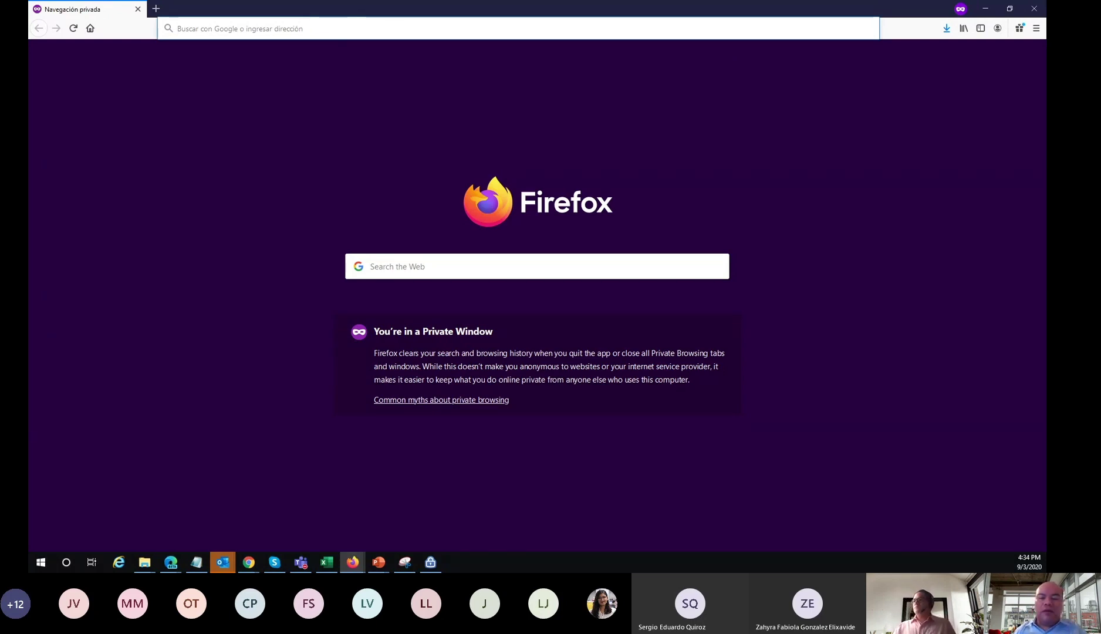
left_click(243, 28)
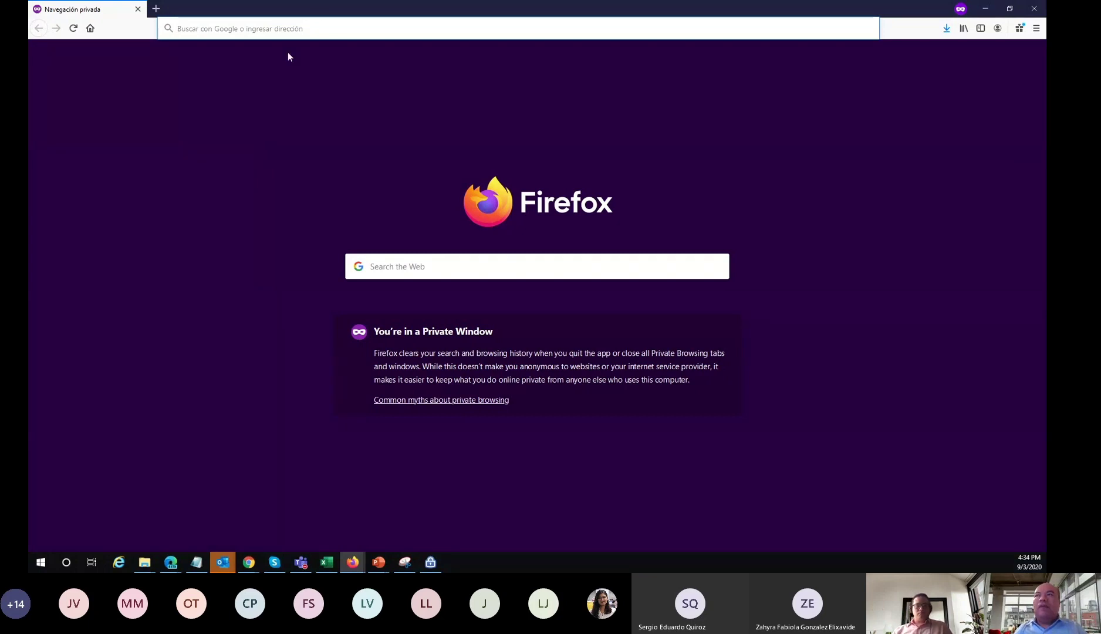
type("office.com/")
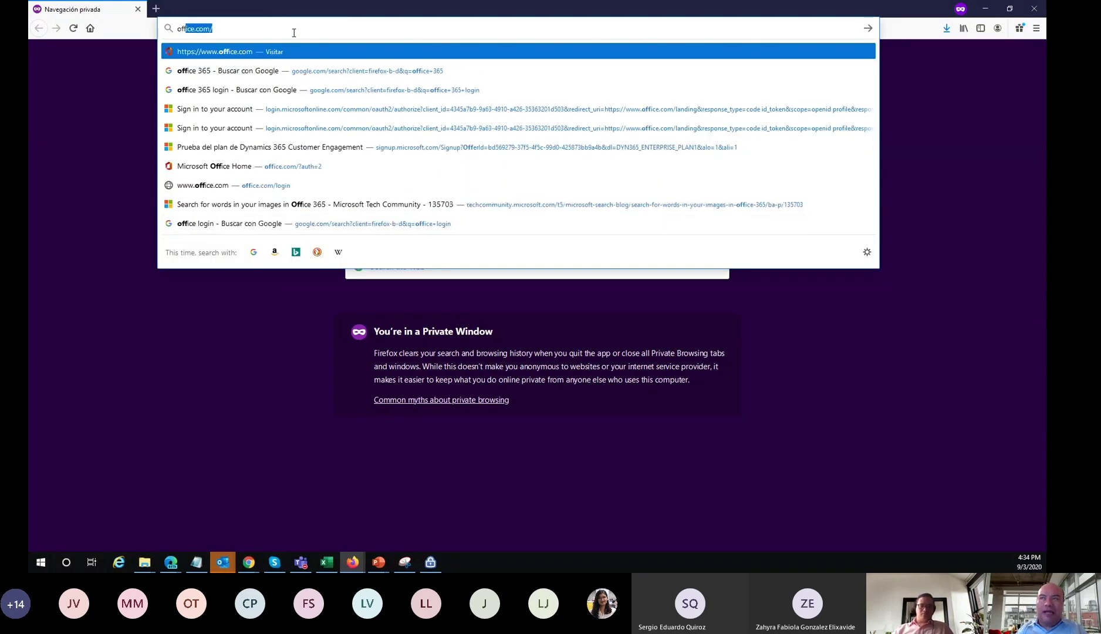
key("Right")
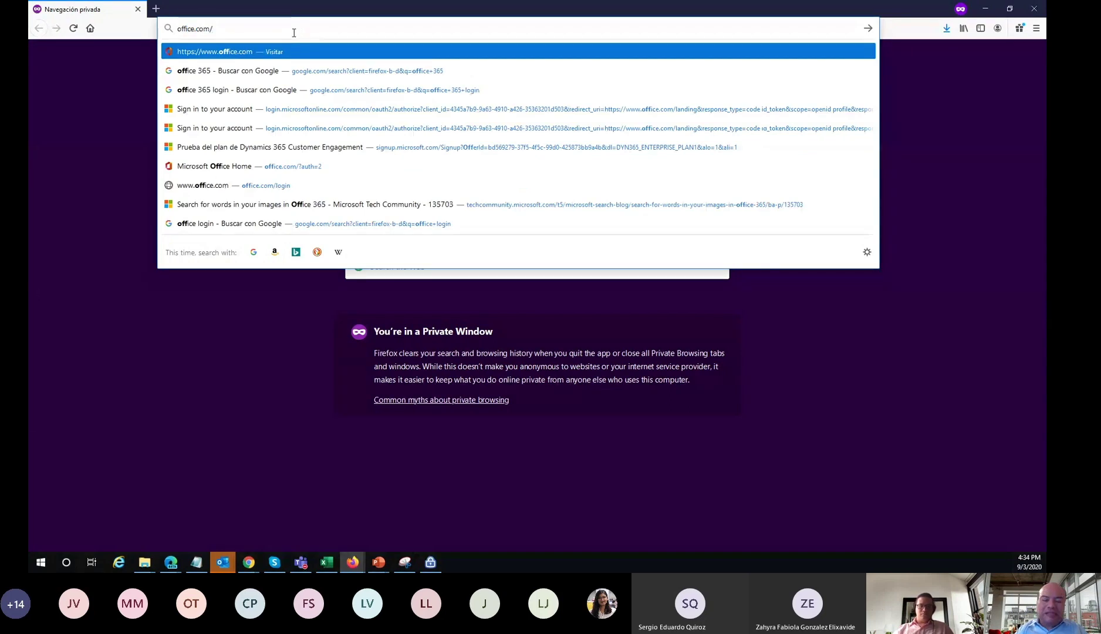
key("Return")
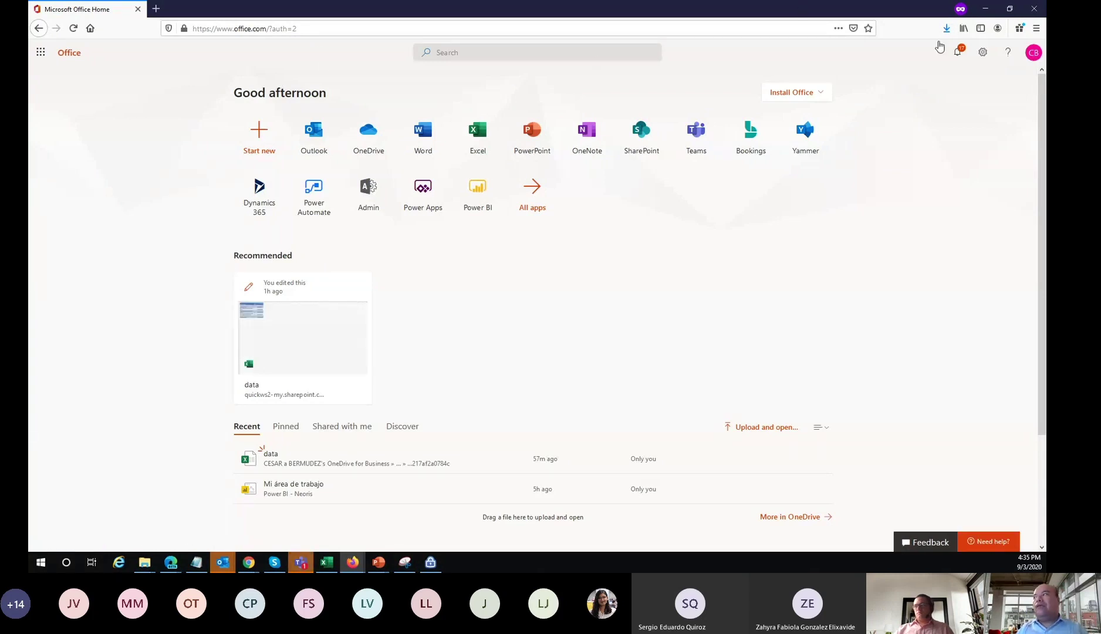
Close the private window showing the Office home page and return to the Firefox window with the all-apps page
left_click(1037, 9)
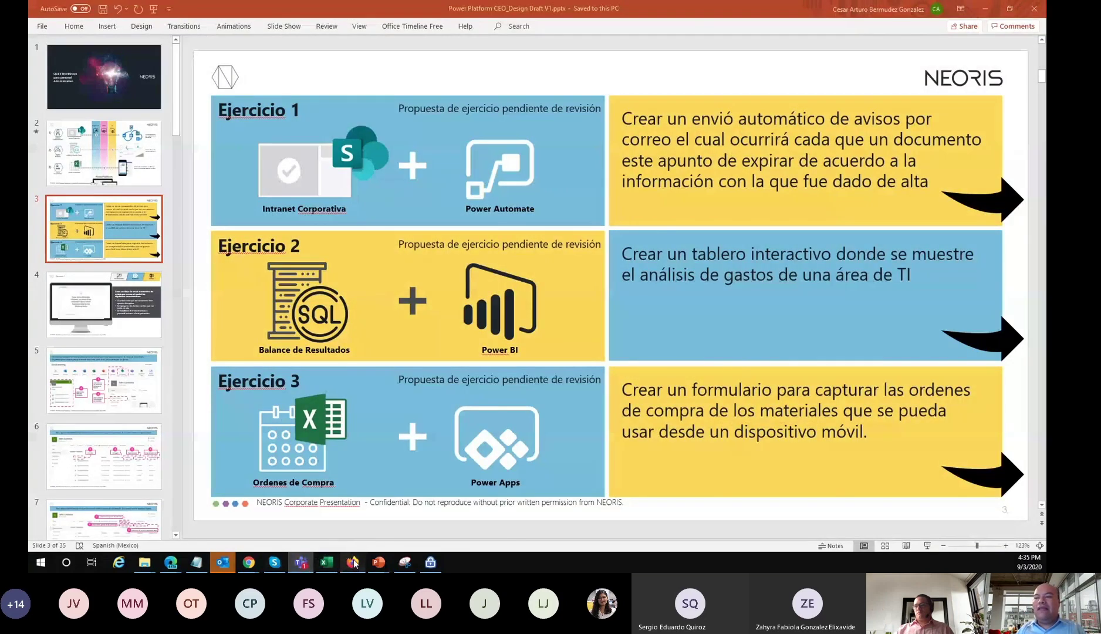
left_click(352, 561)
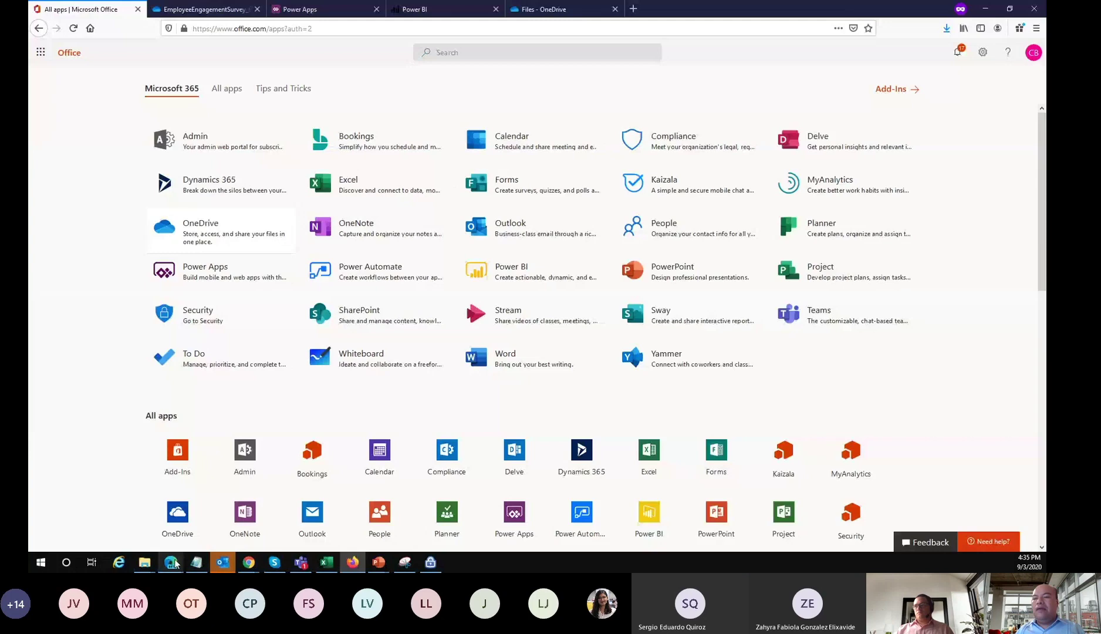
Look over the Microsoft 365 apps, the full app list and the tips section on the Office apps page
mouse_move(174, 563)
mouse_move(195, 534)
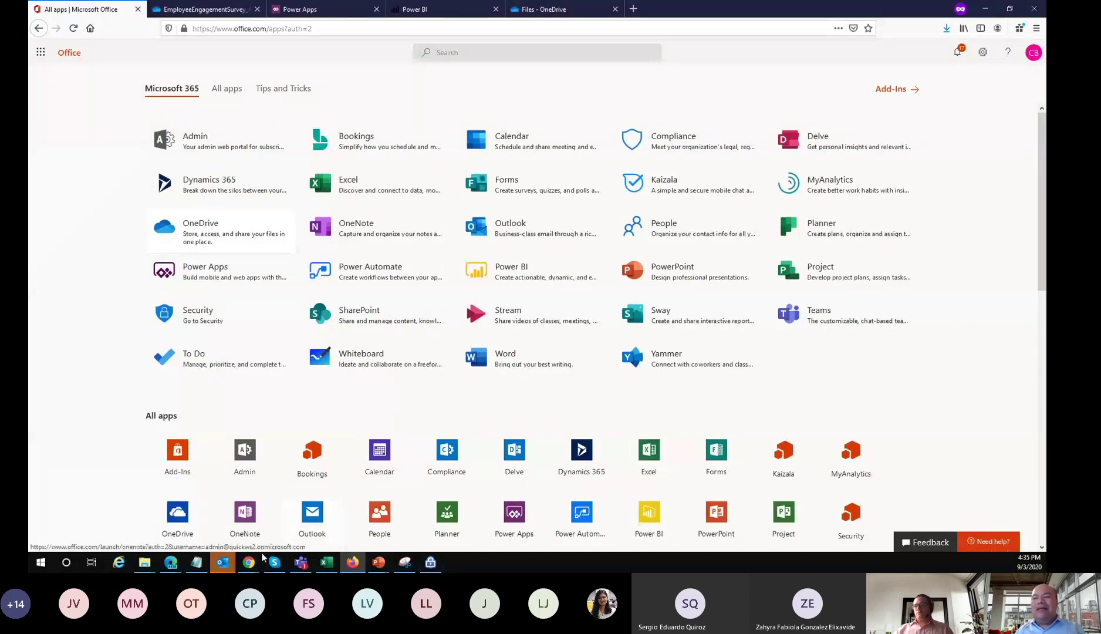
mouse_move(250, 565)
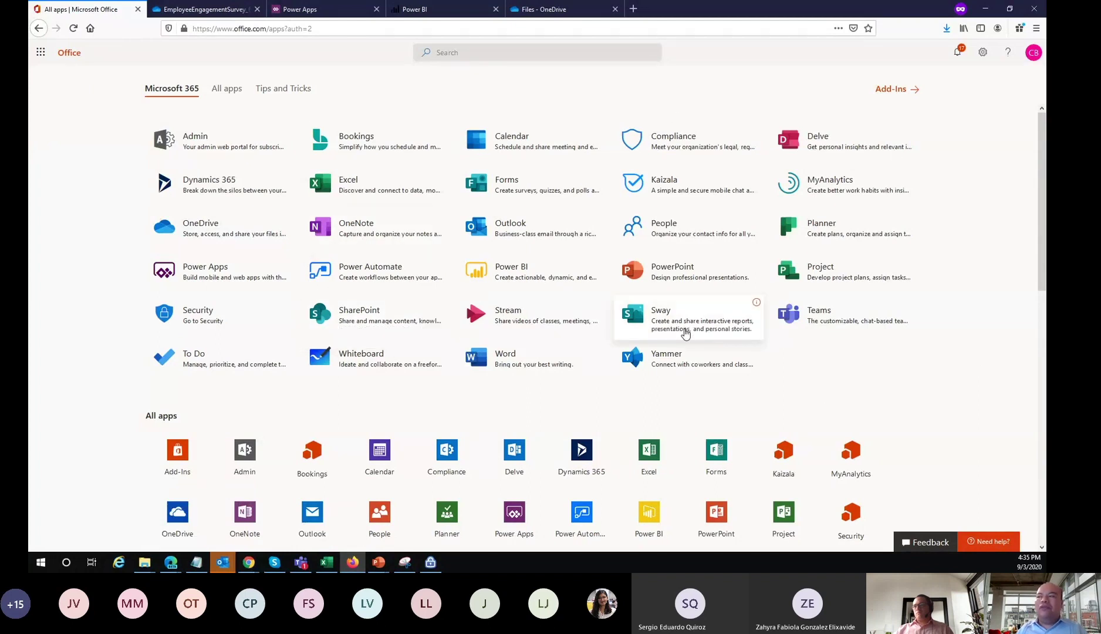
scroll(681, 352, "down", 1)
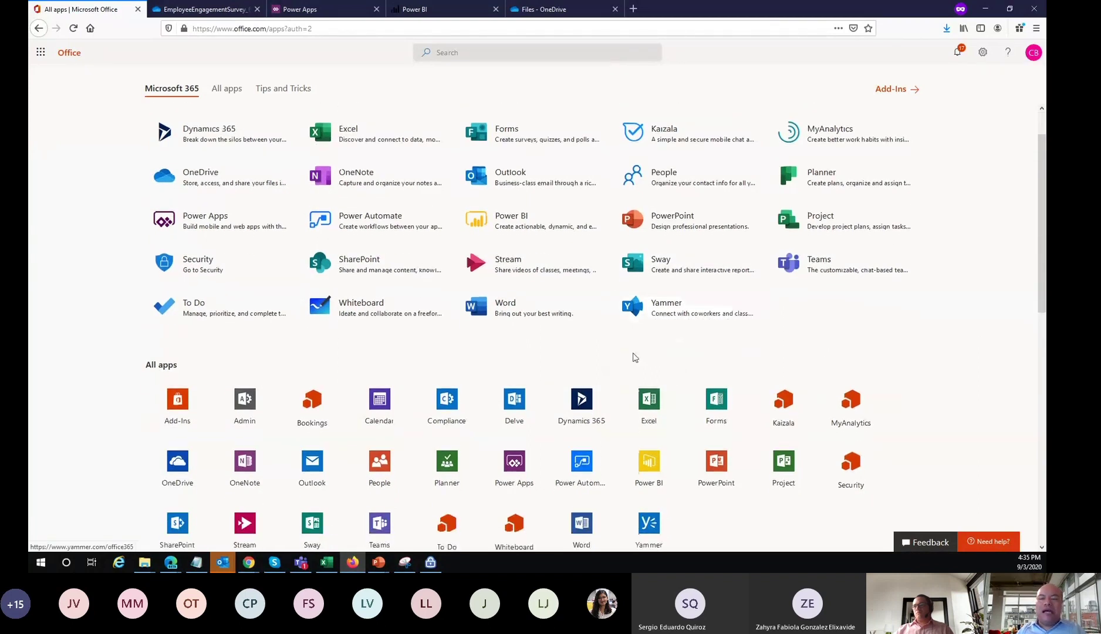
key("alt+Tab")
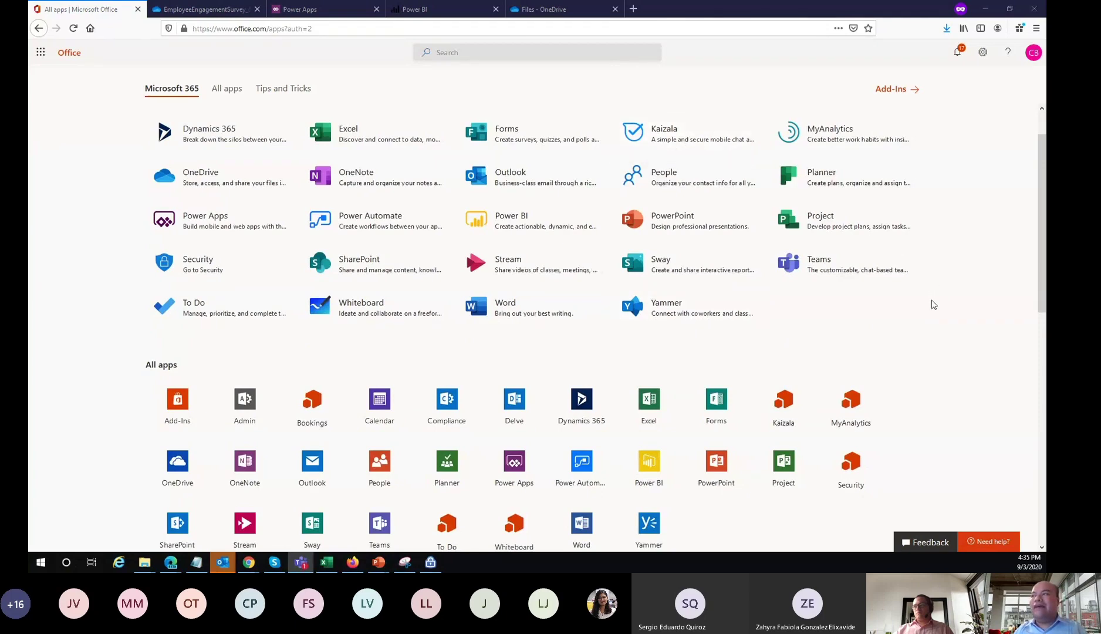
scroll(931, 304, "down", 6)
scroll(928, 350, "up", 7)
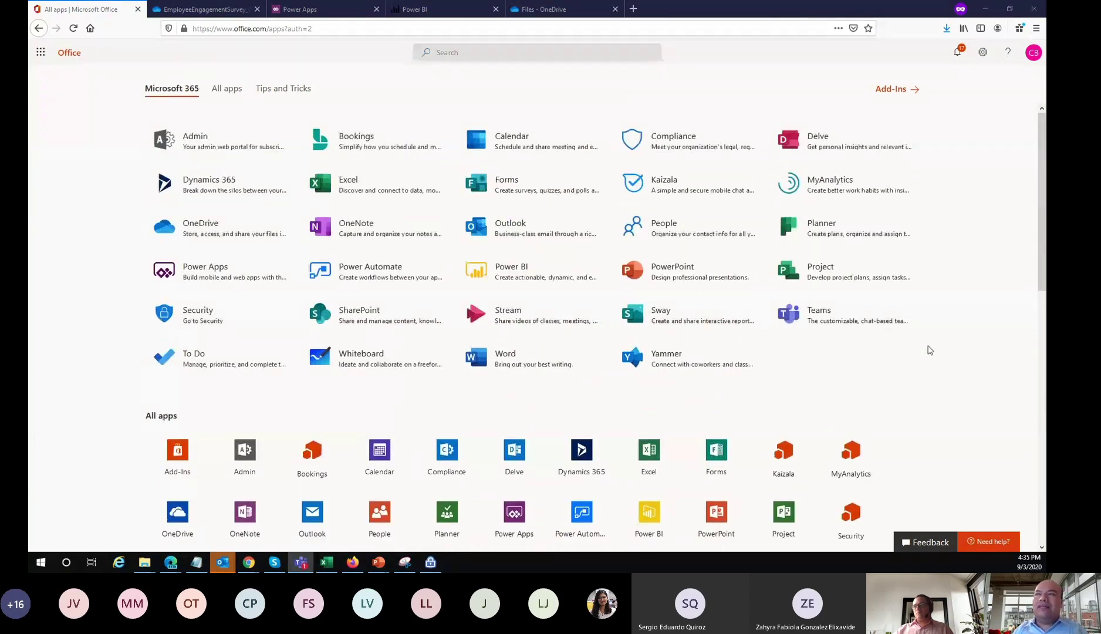
scroll(928, 350, "down", 3)
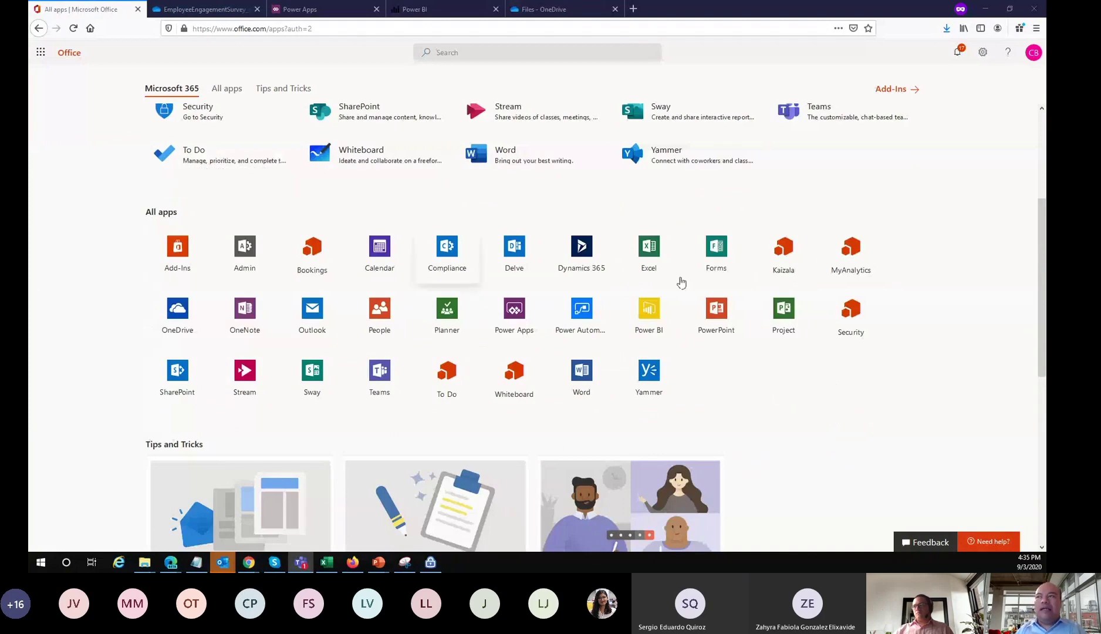
scroll(939, 323, "up", 3)
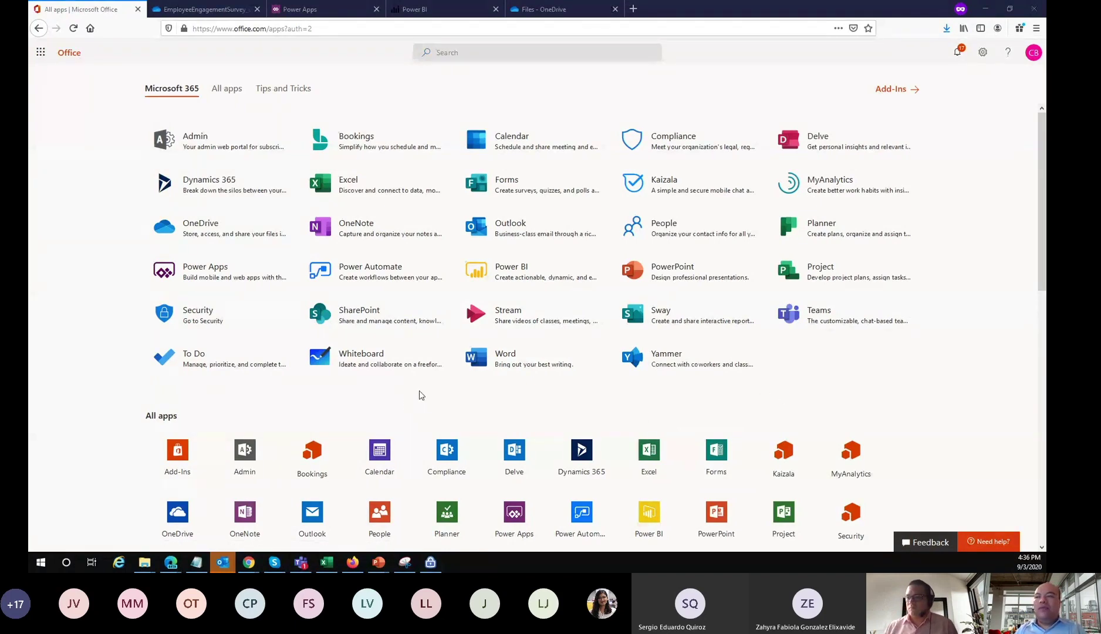
Switch to PowerPoint, present from the exercises slide, follow the Ejercicio 3 arrow and advance to the Power Apps instructions slide
key("alt+Tab")
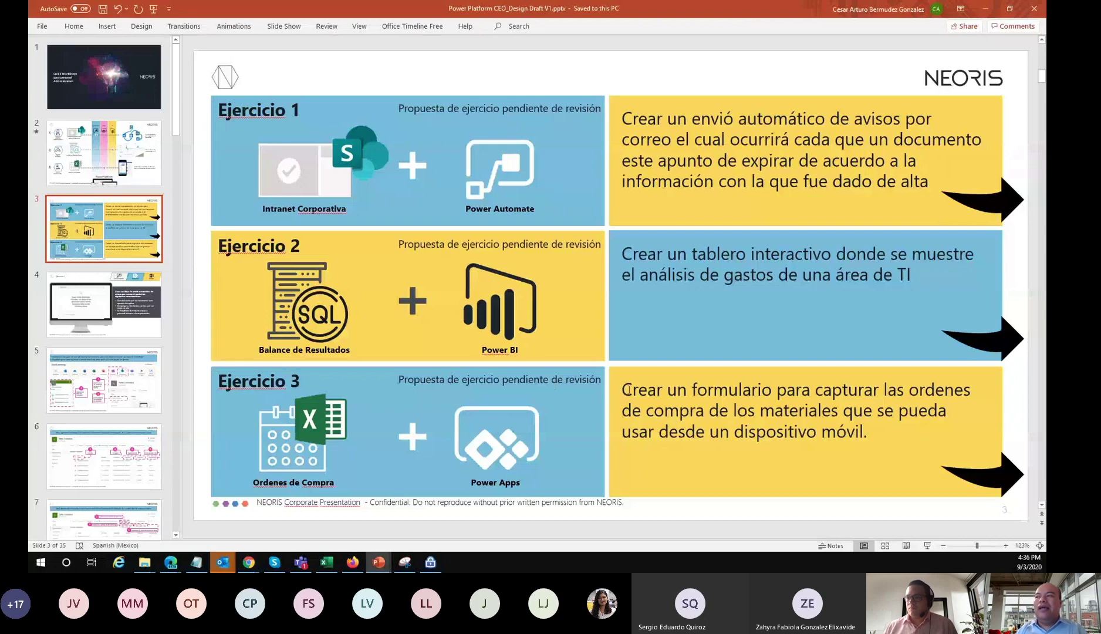
left_click(928, 546)
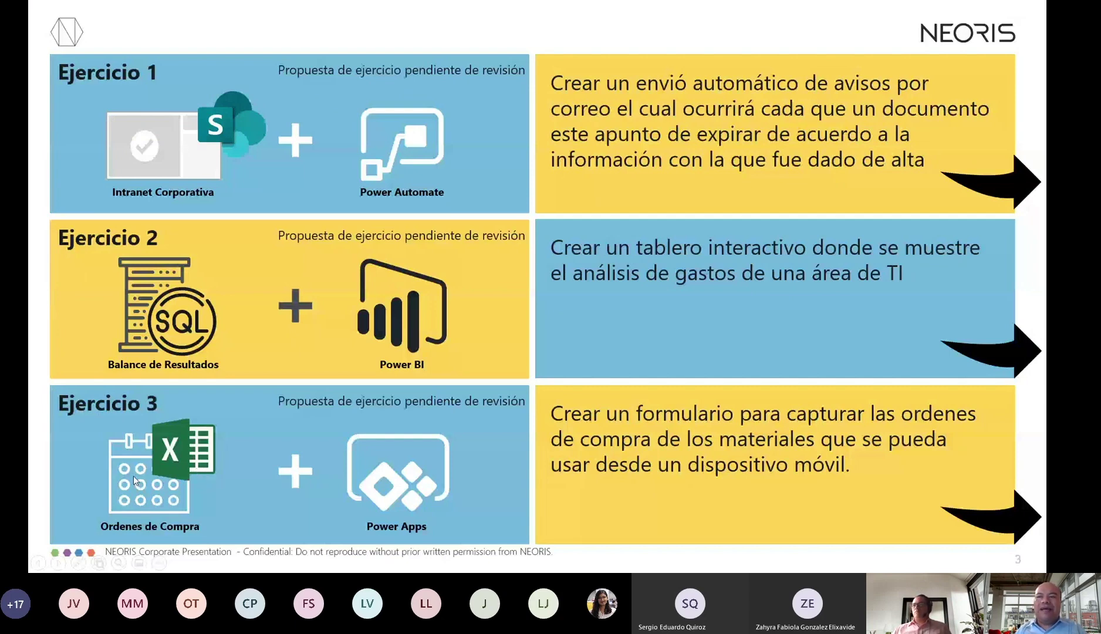
left_click(992, 516)
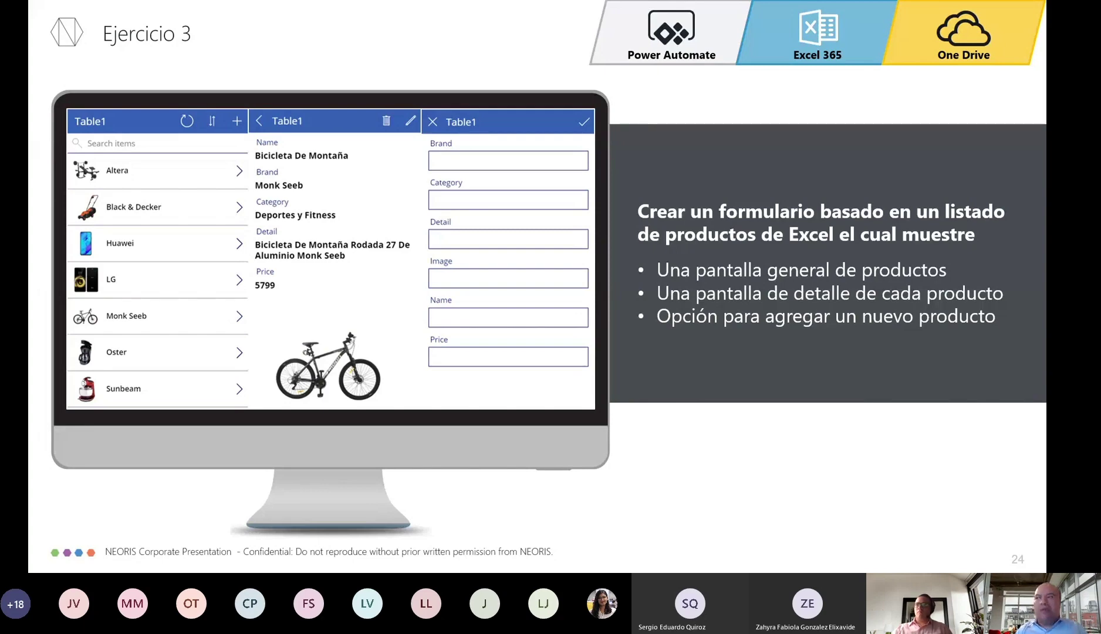
left_click(741, 433)
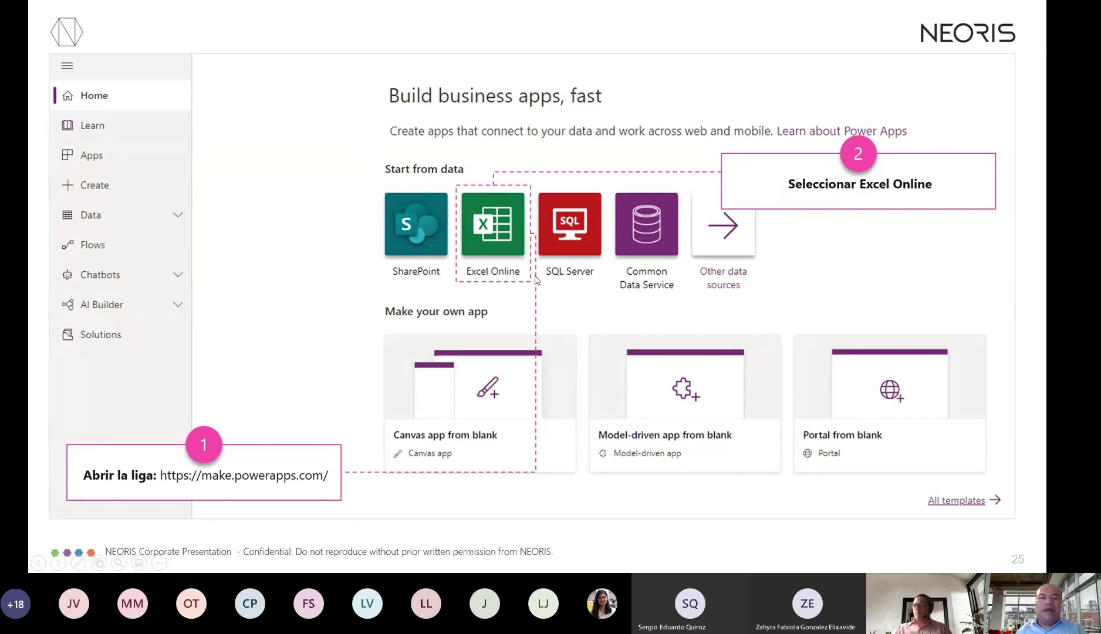
Switch back to Firefox and open Power Apps from the Microsoft 365 apps on the Office page
key("alt+Tab")
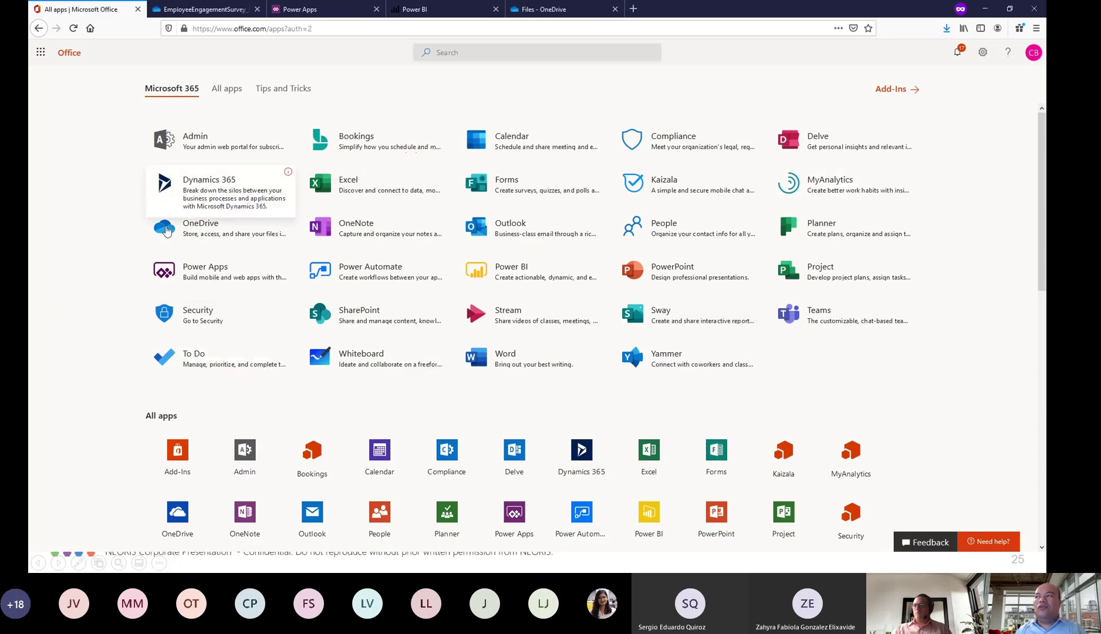
scroll(946, 352, "down", 4)
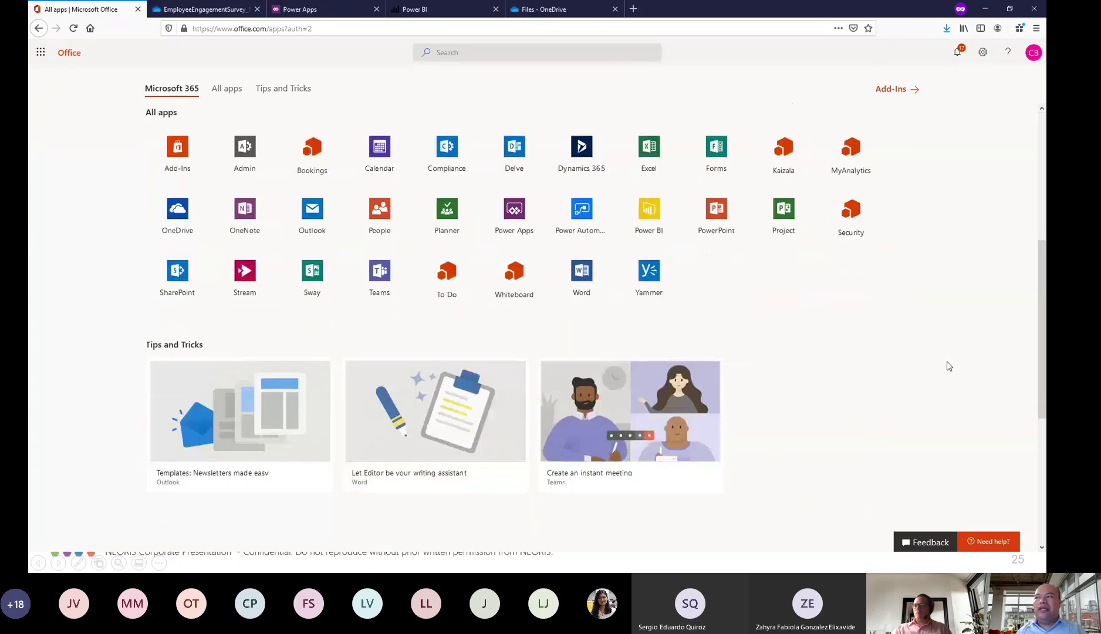
scroll(949, 366, "up", 4)
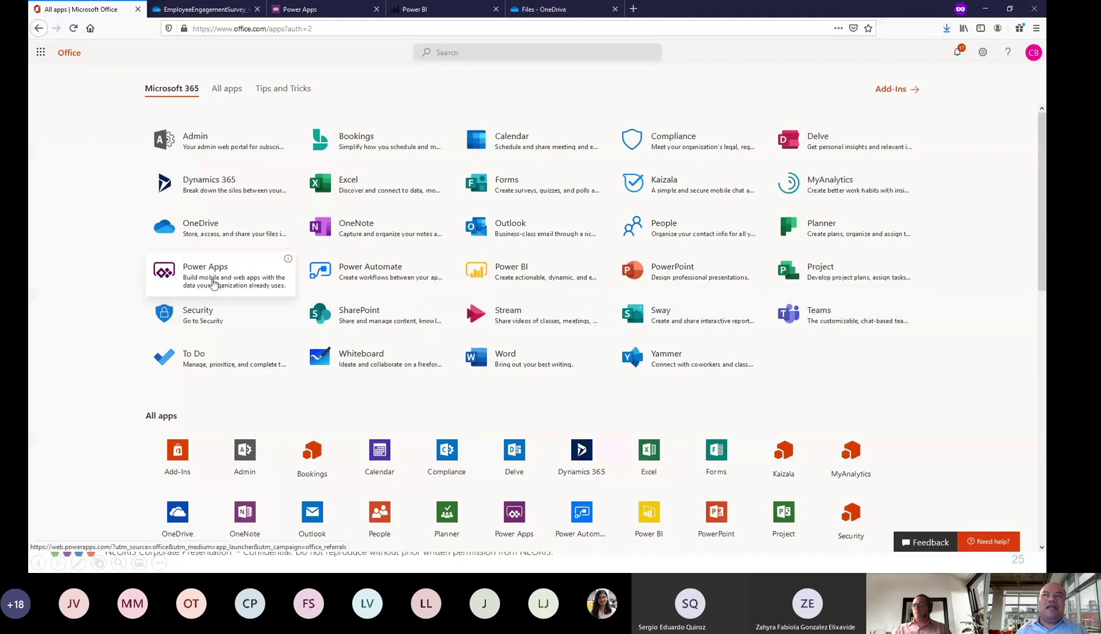
left_click(1007, 11)
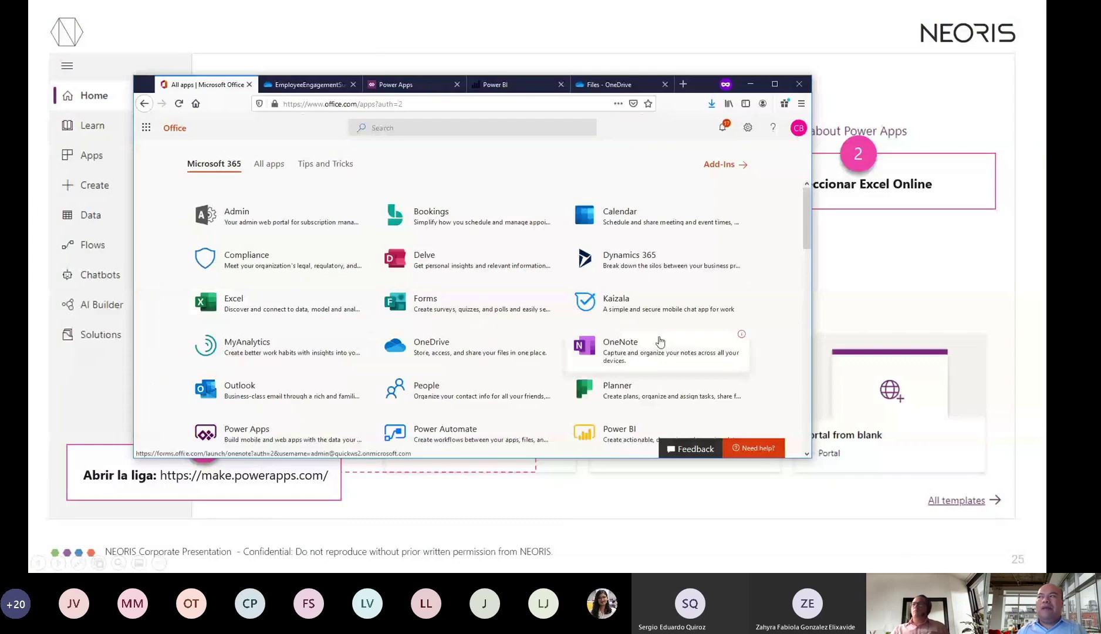
left_click(776, 84)
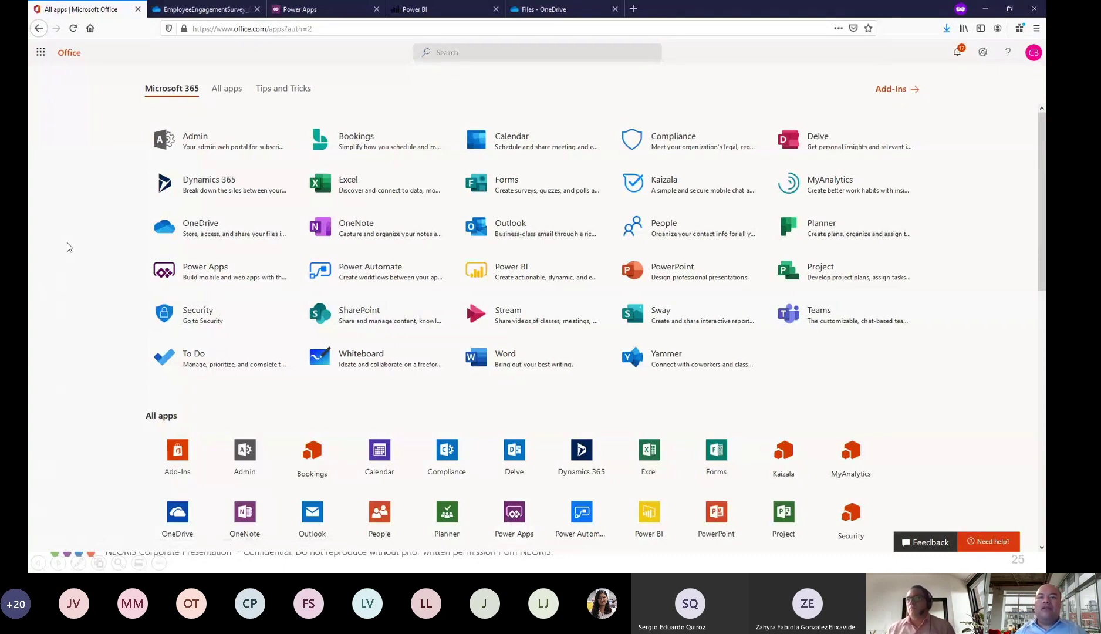
left_click(200, 275)
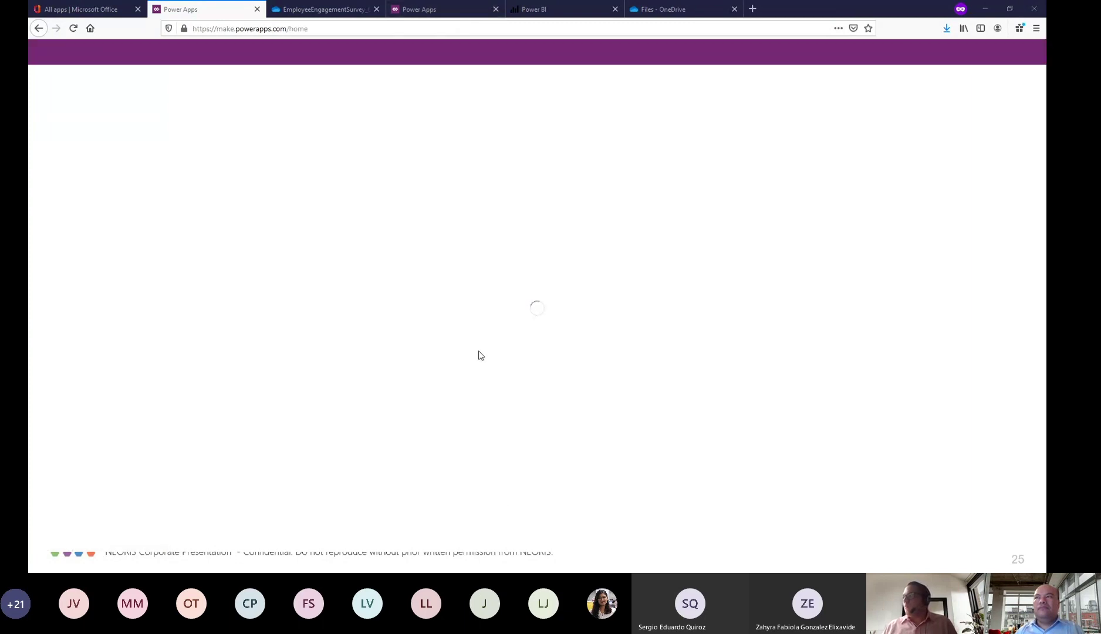
Open Ejercicio2.xlsx from OneDrive, view the linked image of the Pulsera Inteligente, and close the image and the workbook
left_click(451, 10)
left_click(200, 14)
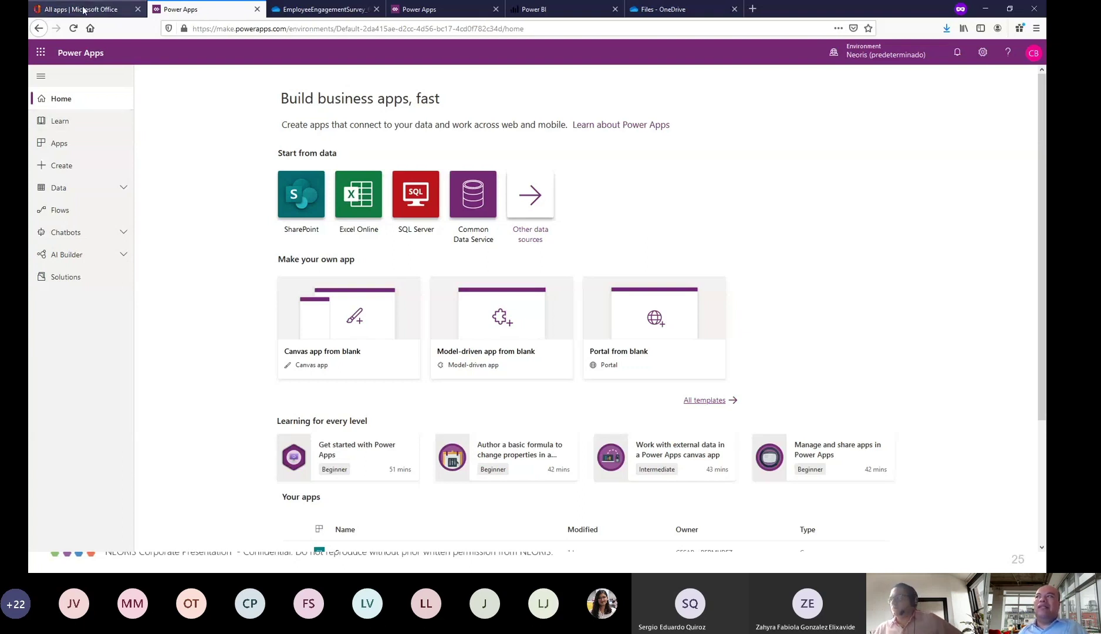
left_click(684, 20)
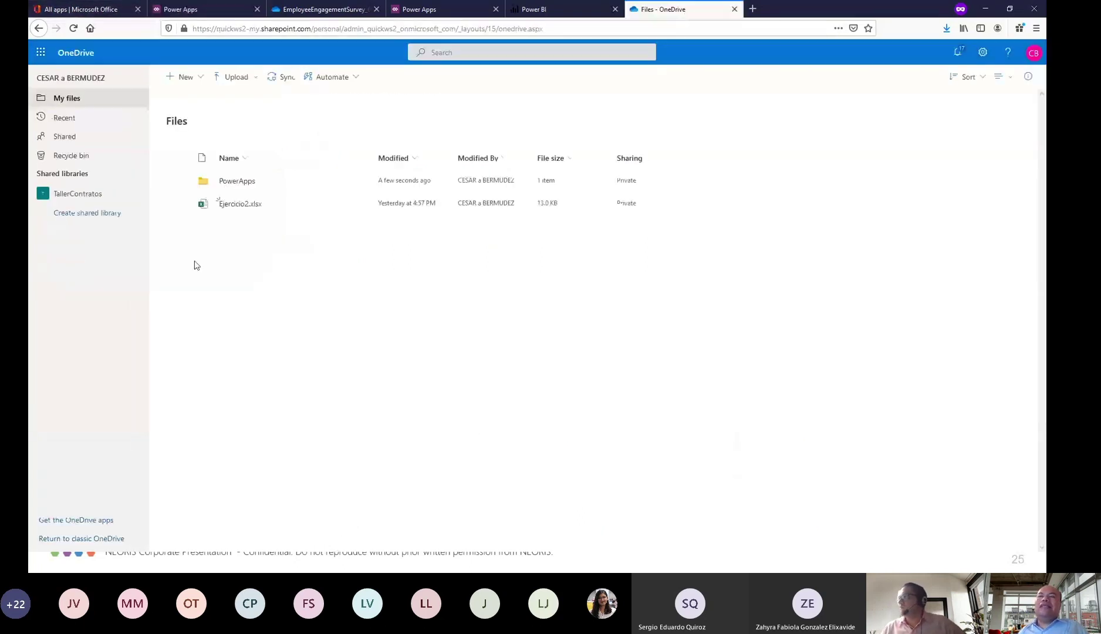
left_click(229, 204)
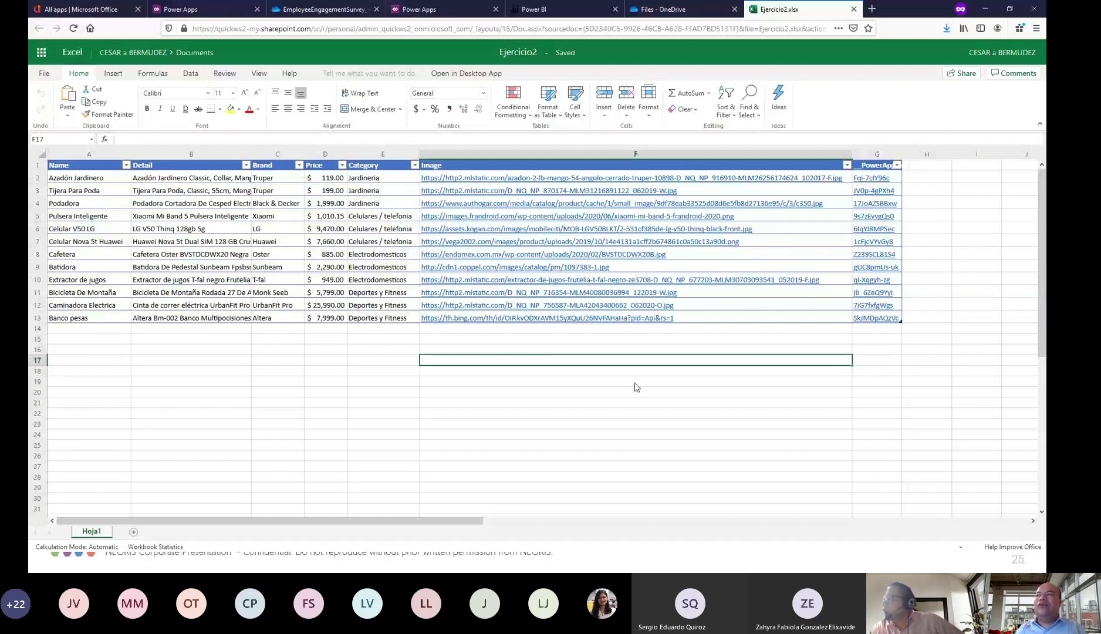
left_click(605, 216)
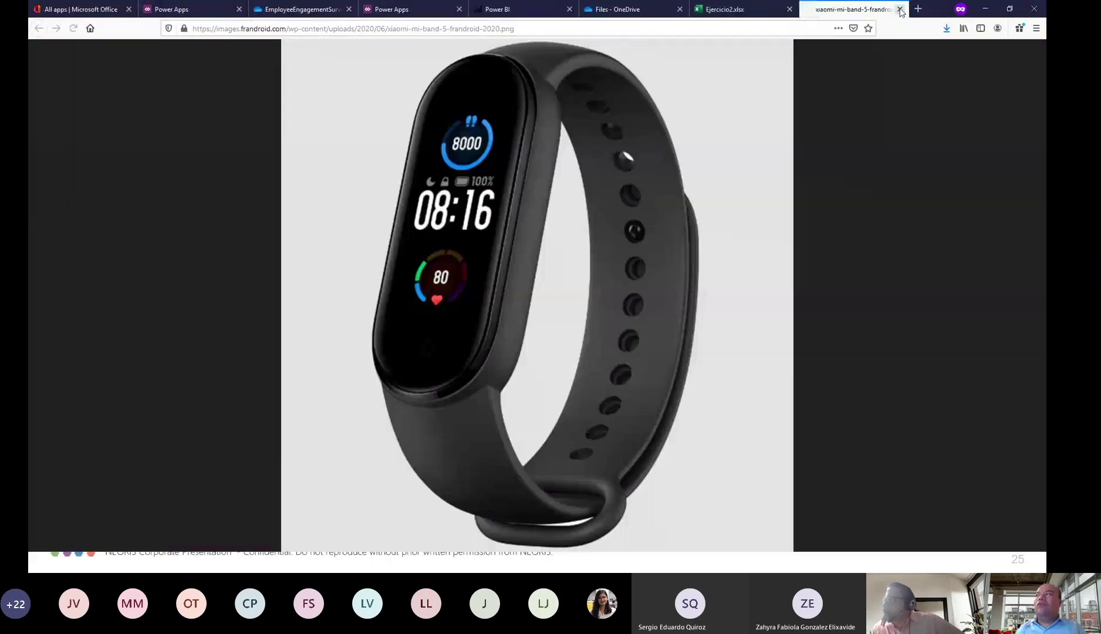
left_click(899, 10)
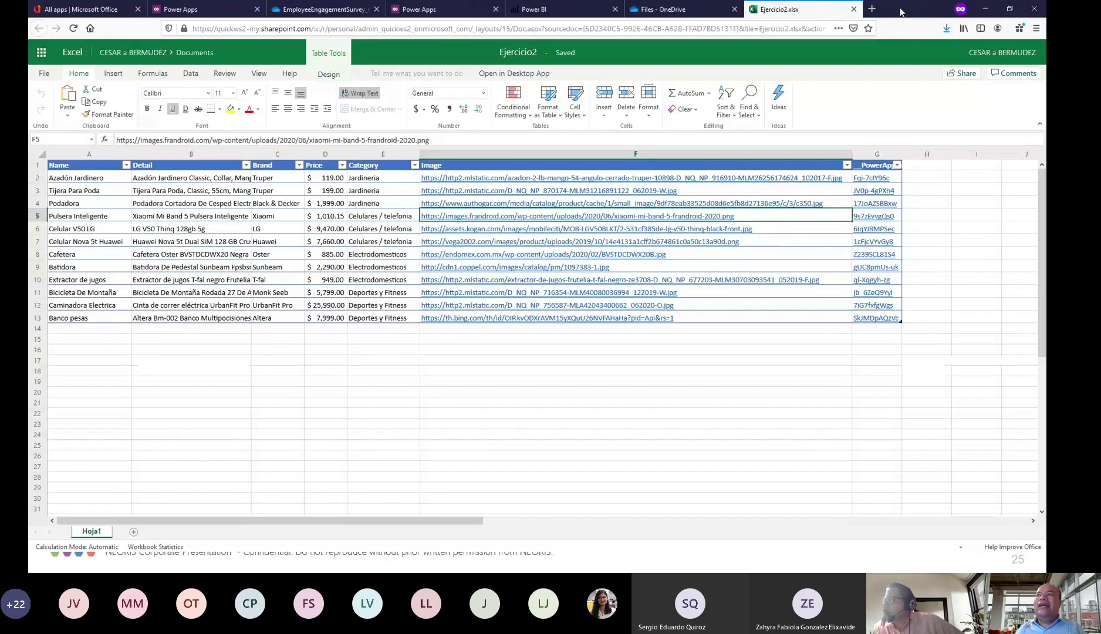
left_click(853, 8)
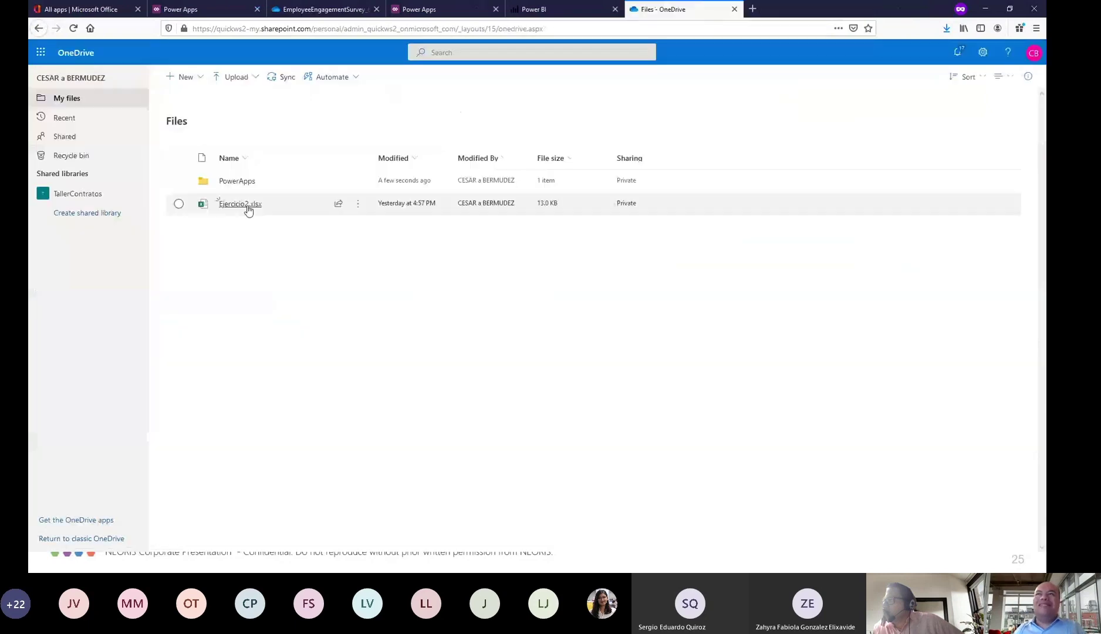
Return to the Power Apps home page, start an app from Excel Online data and accept México as the country
left_click(182, 9)
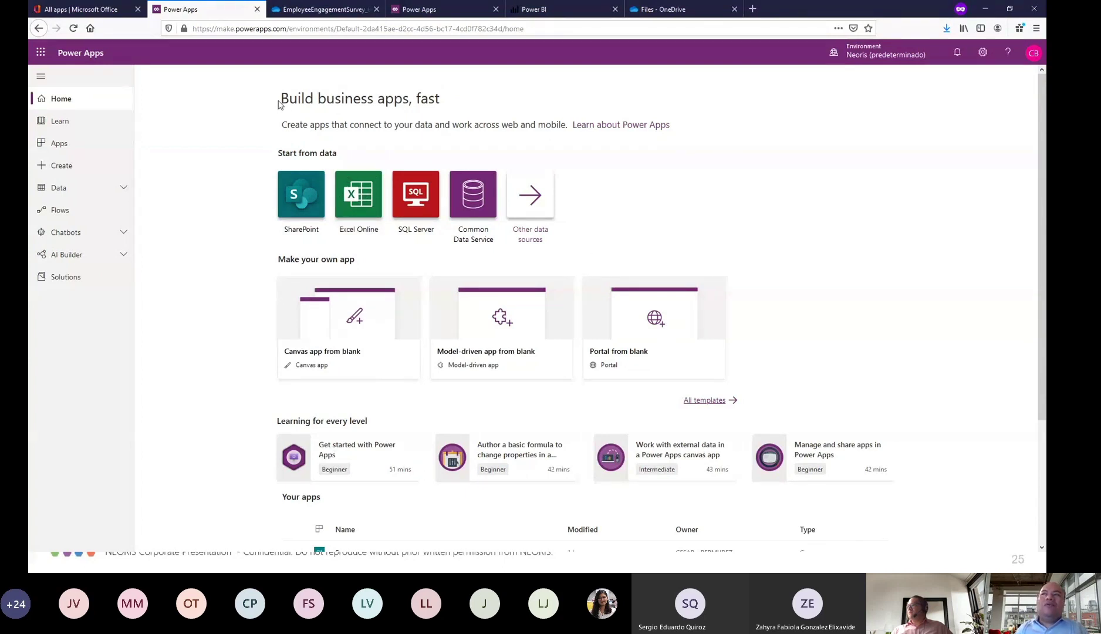
left_click_drag(271, 163, 349, 157)
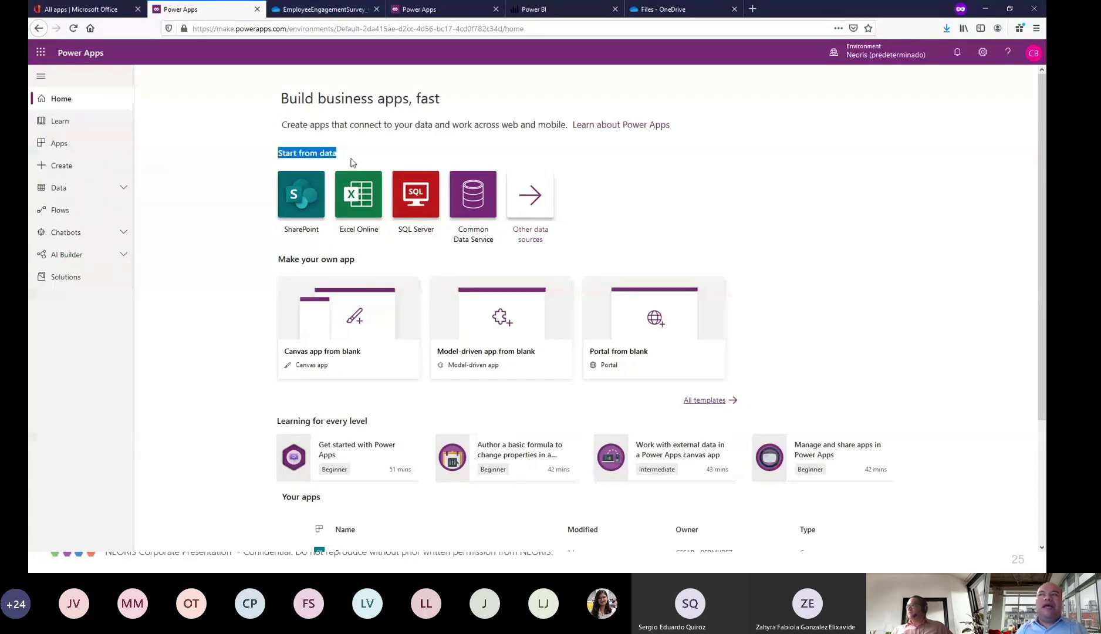
left_click(240, 213)
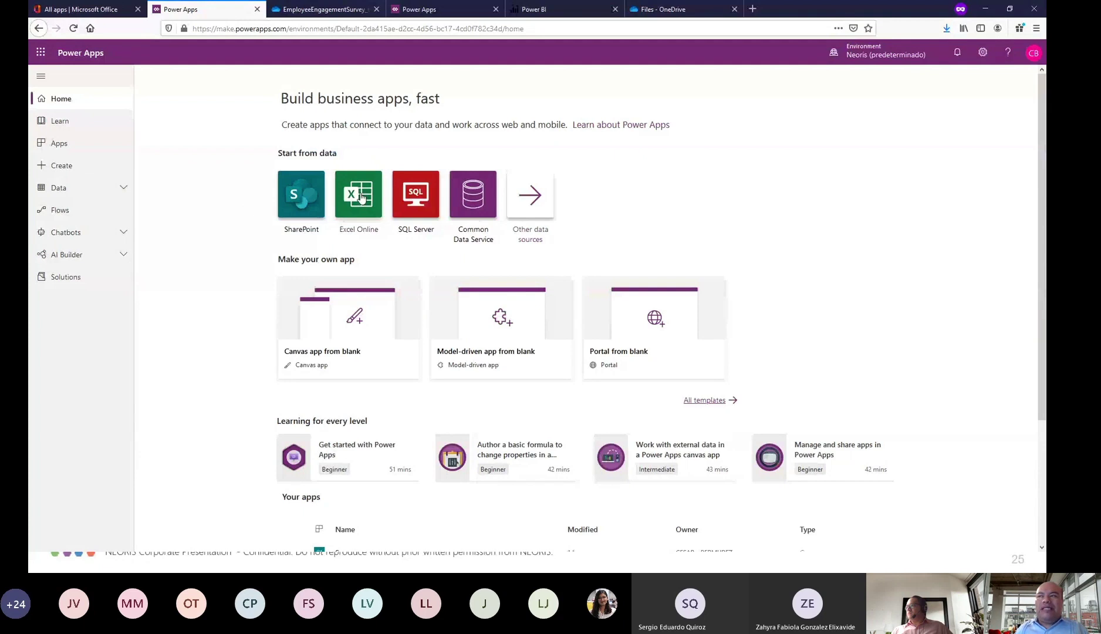
left_click(359, 197)
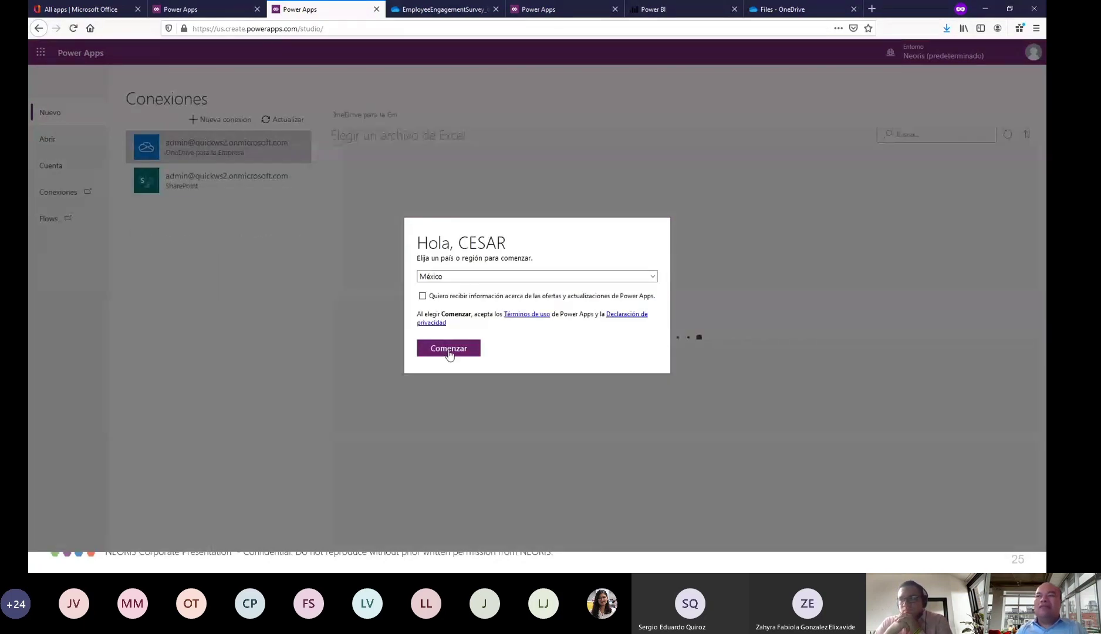
left_click(449, 348)
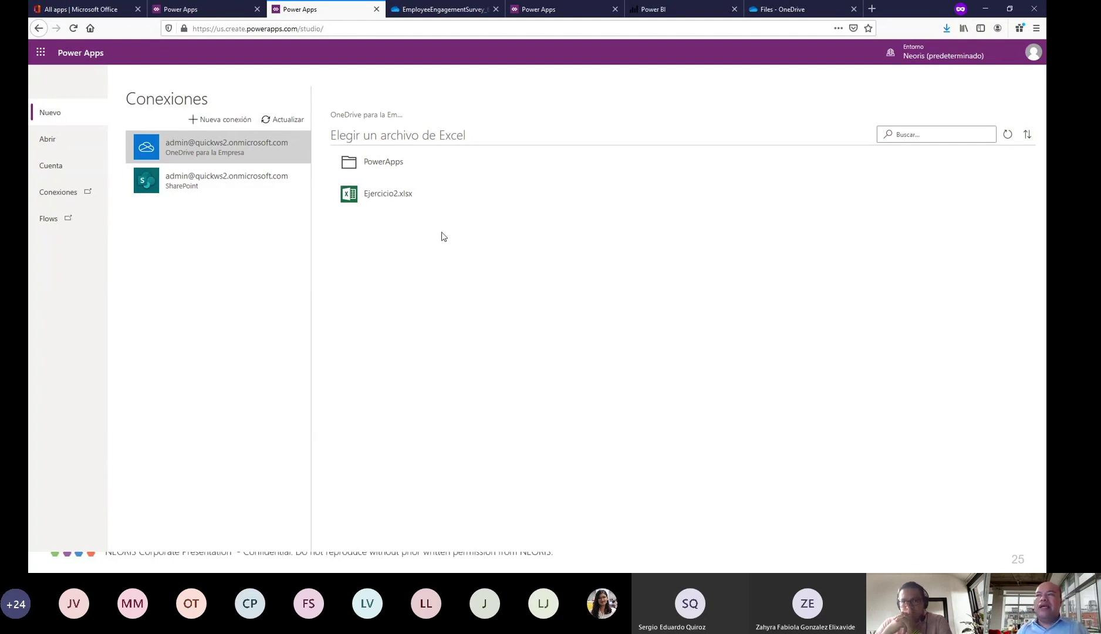
Connect the app to Table1 in Ejercicio2.xlsx and skip the Power Apps Studio welcome and quick tips
left_click(488, 202)
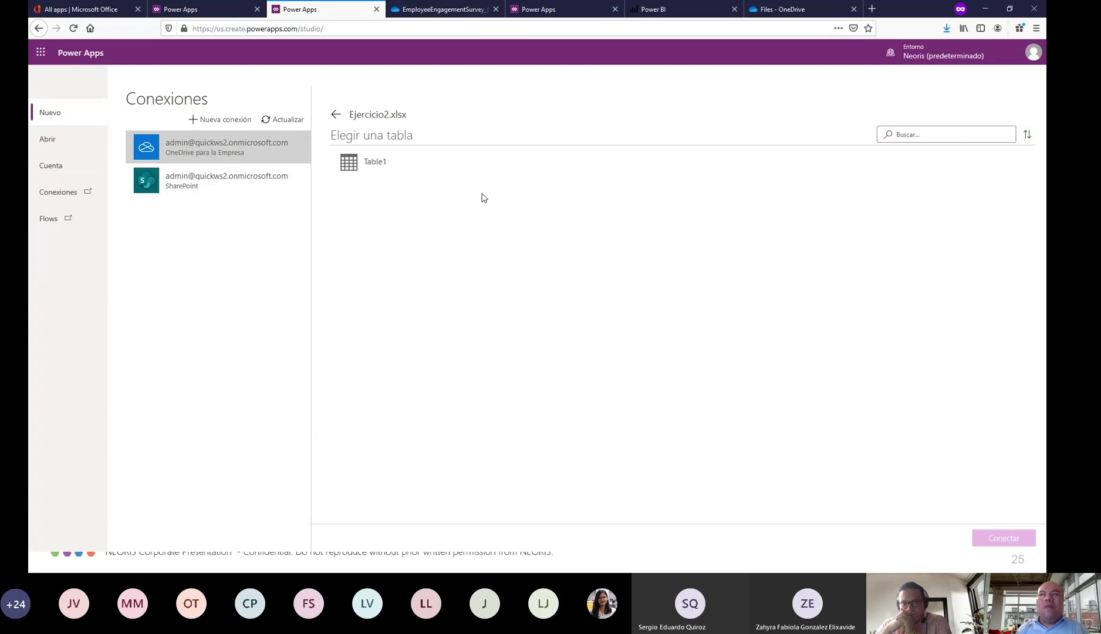
left_click(441, 164)
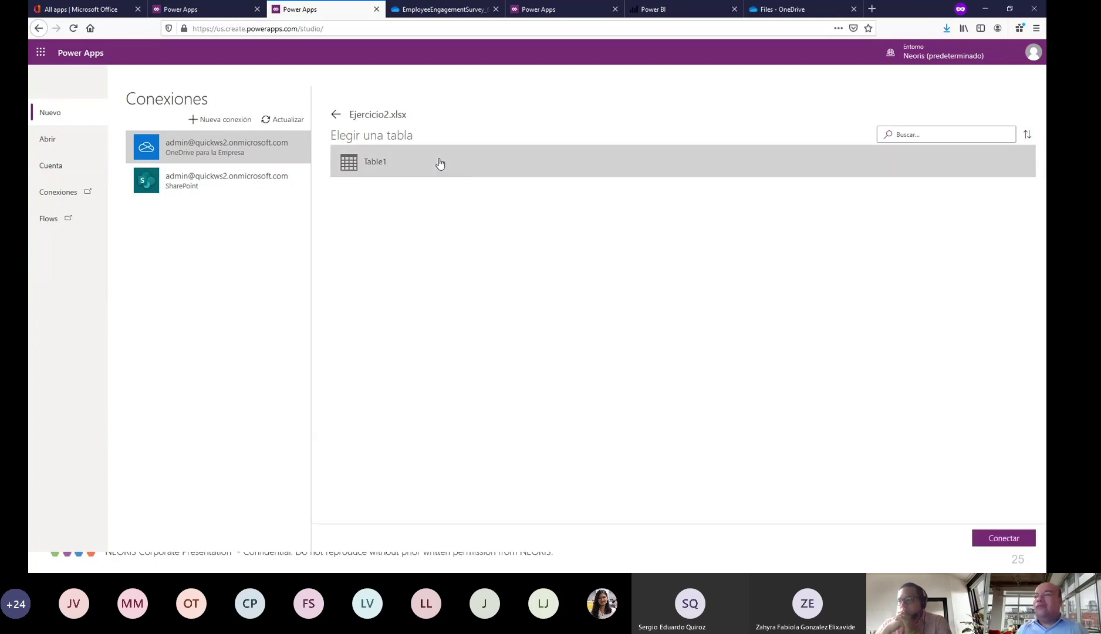
left_click(1007, 541)
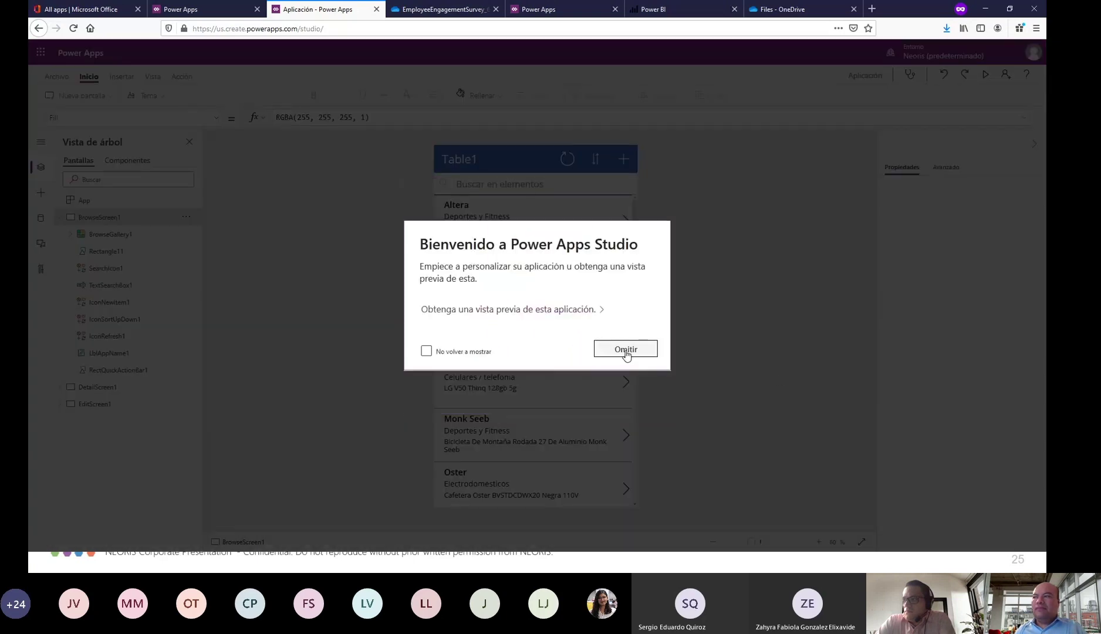
left_click(626, 350)
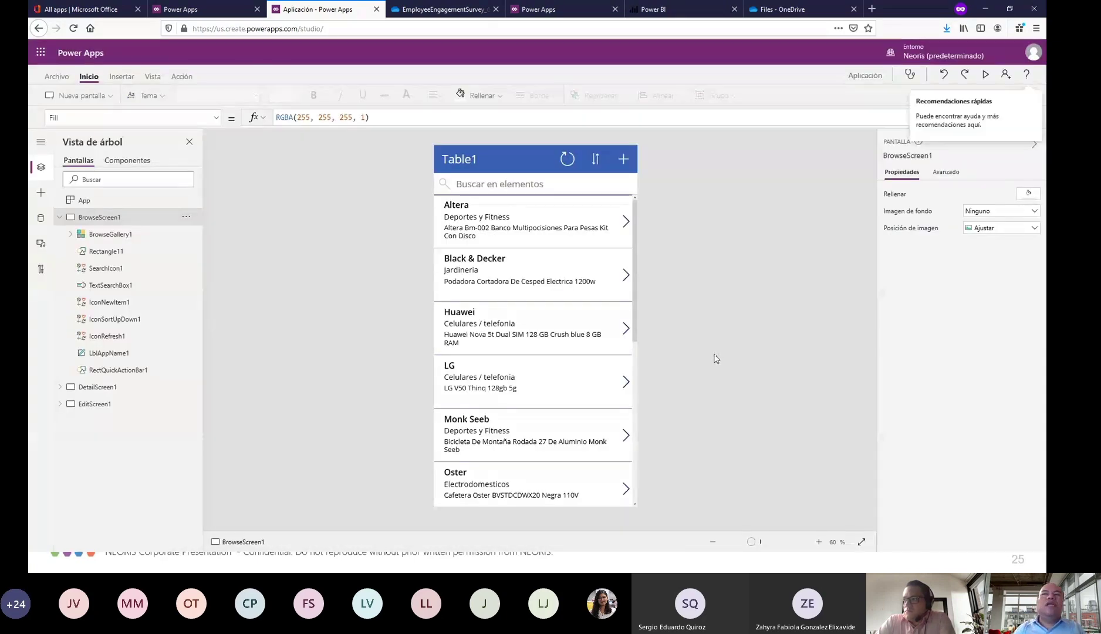
left_click(343, 342)
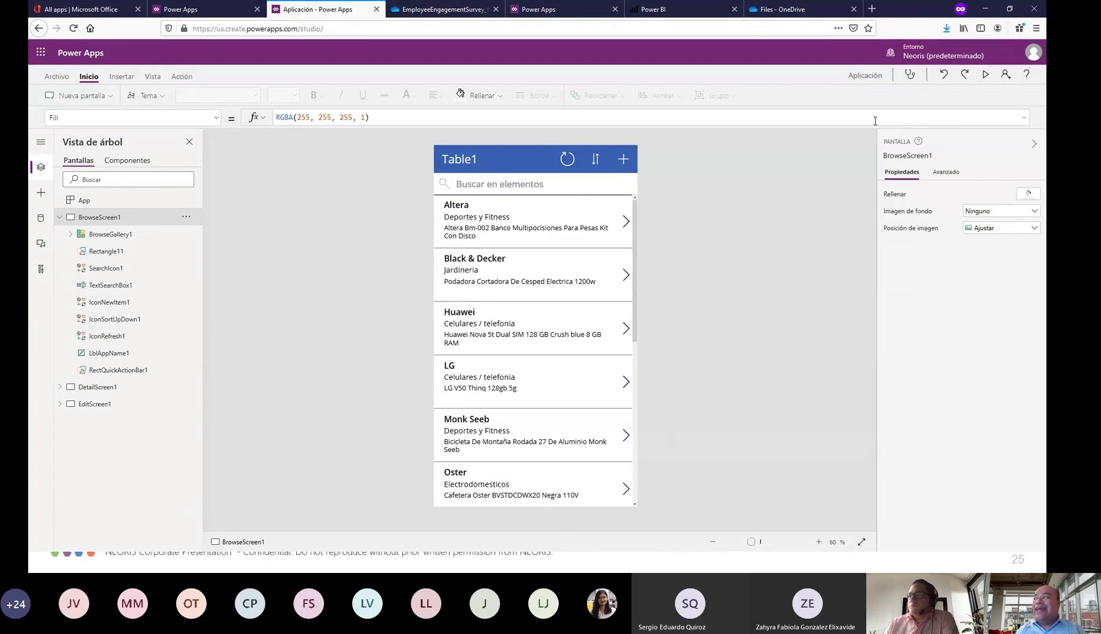
Preview the generated app, check the Altera item's details and the blank new-item form, and return to the editor
left_click(985, 74)
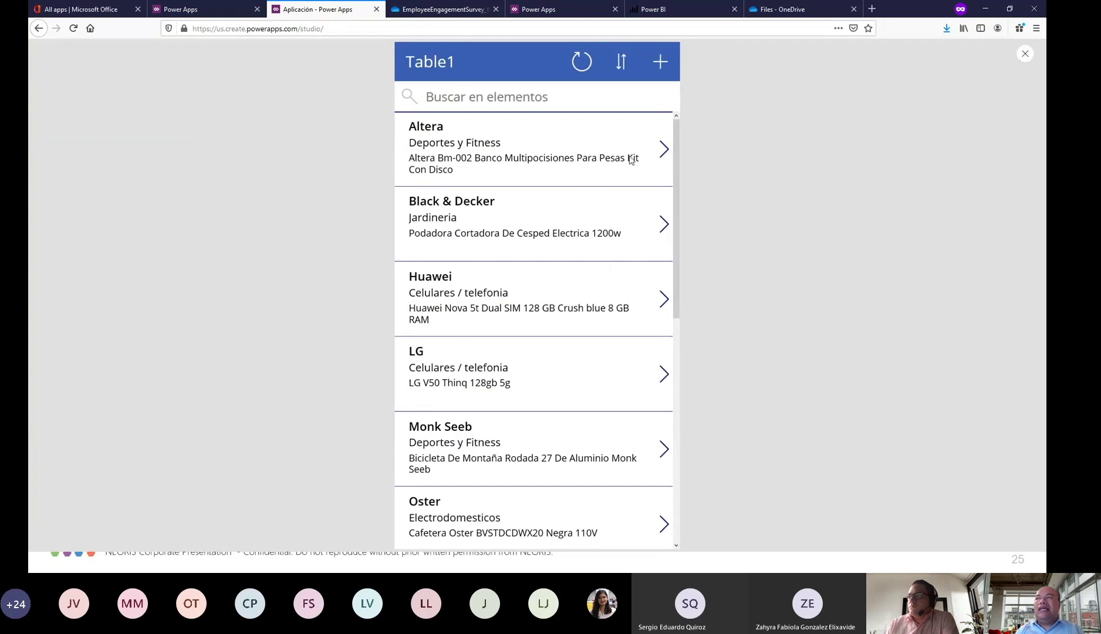
left_click(663, 149)
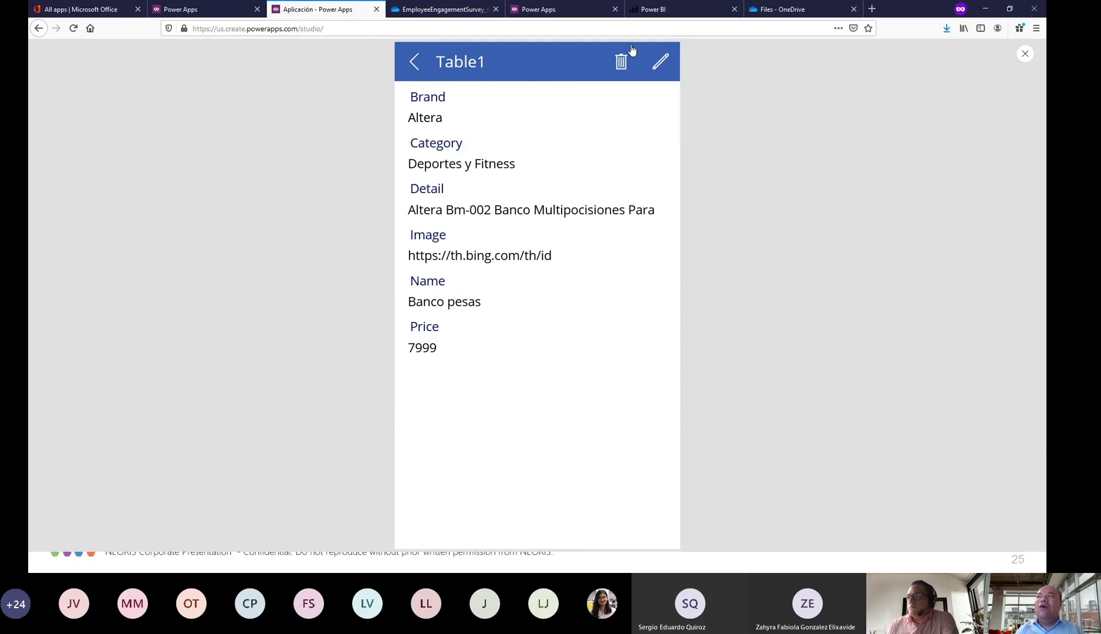
left_click(414, 61)
left_click(660, 61)
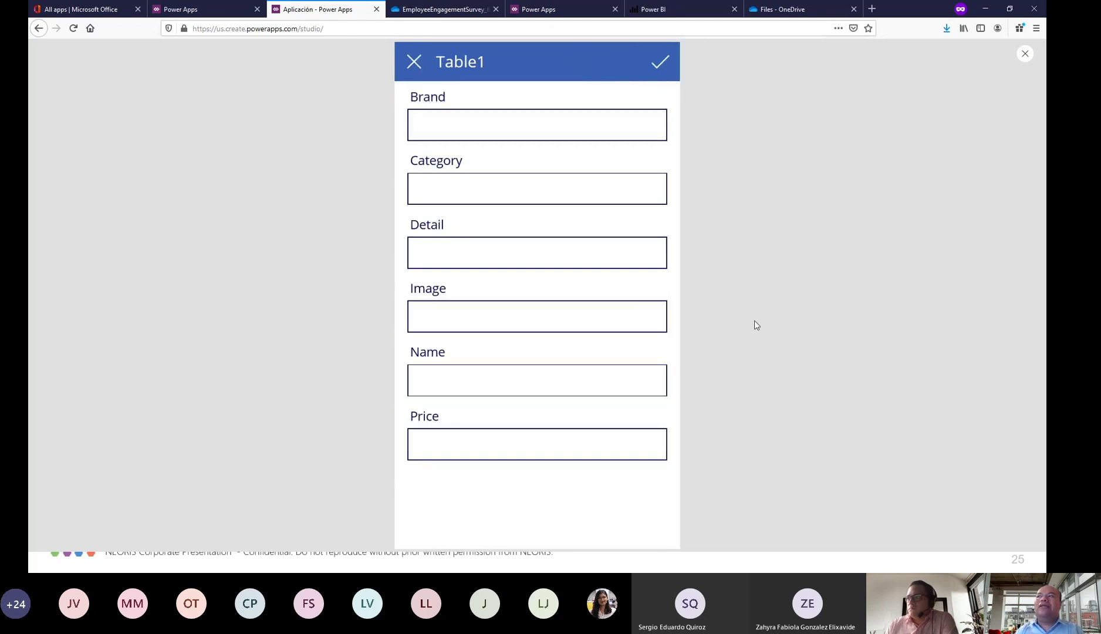
left_click(414, 61)
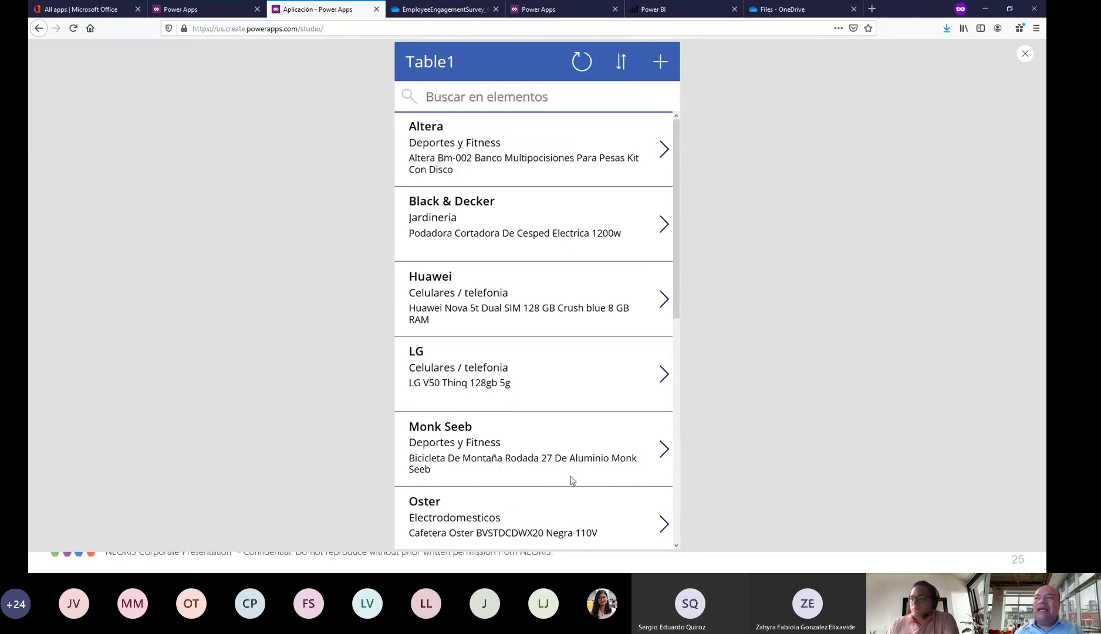
left_click(1025, 54)
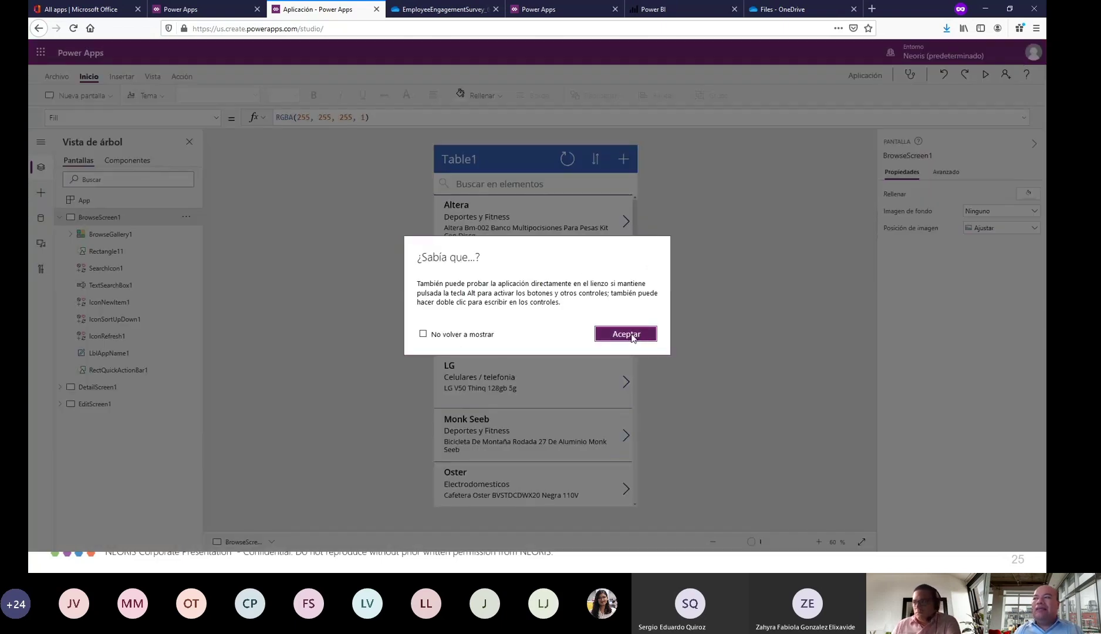
left_click(631, 338)
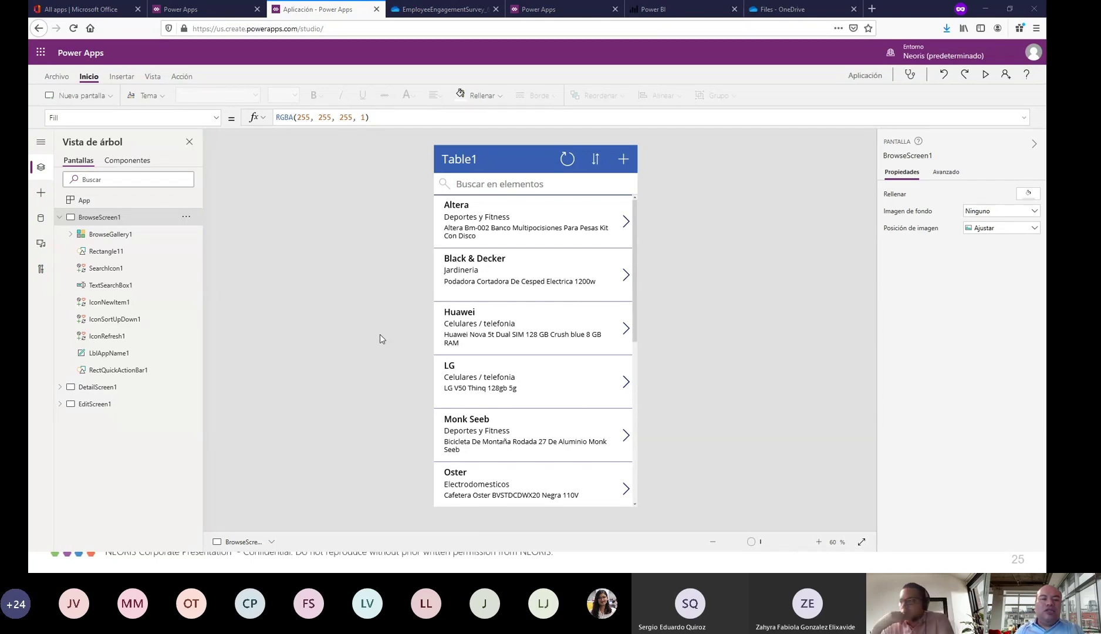
Switch to the PowerPoint slide show and advance to the slide on showing the product image in the list
key("alt+Tab")
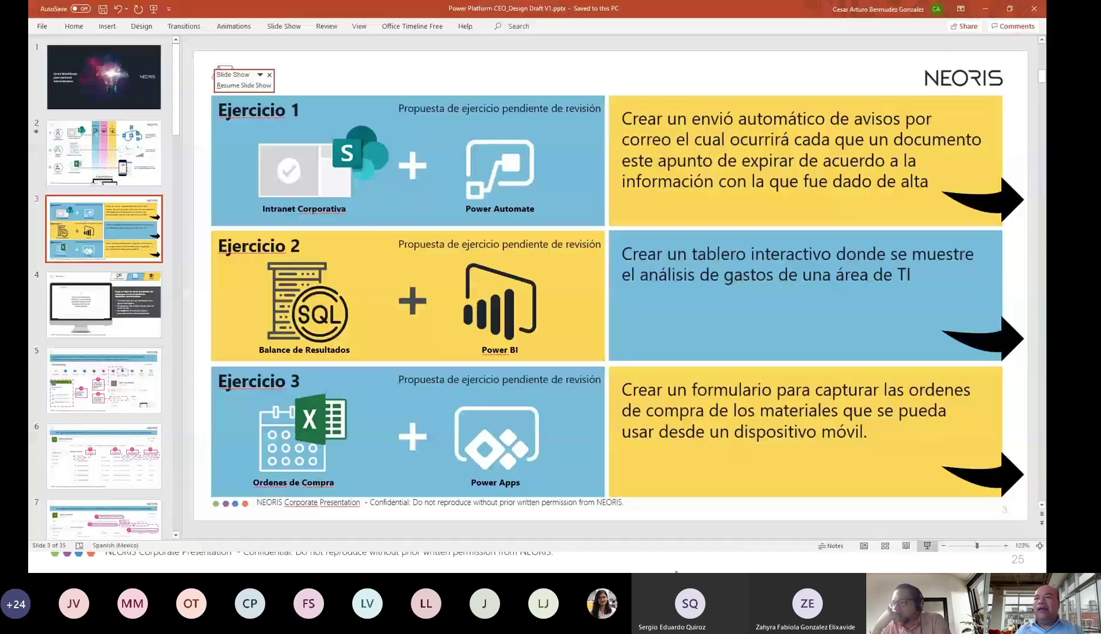
key("alt+Tab")
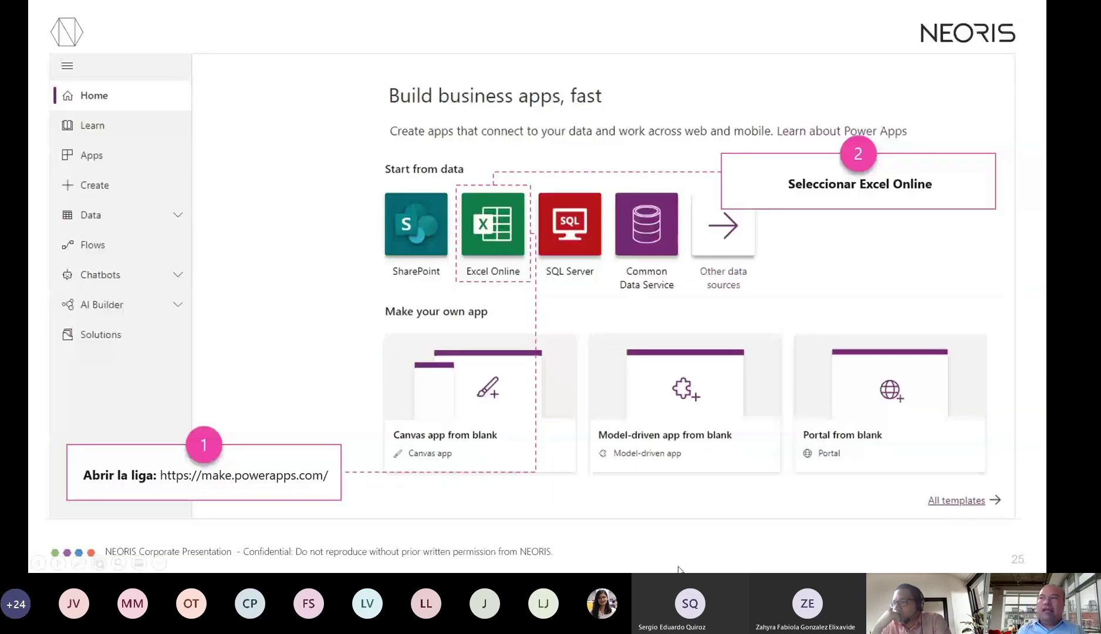
left_click(553, 348)
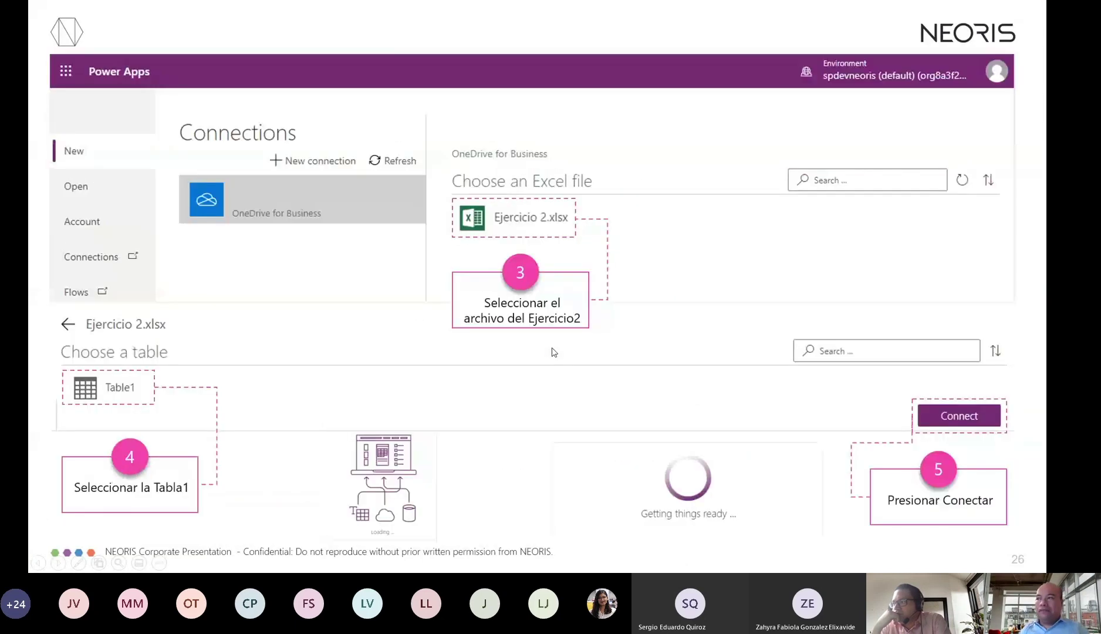
left_click(553, 348)
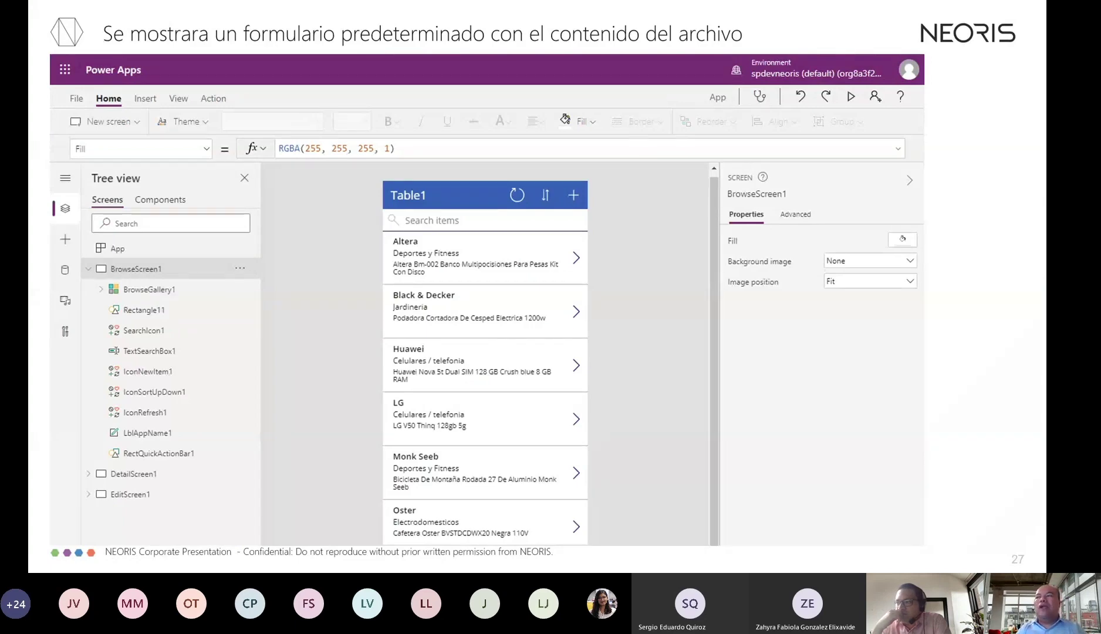
key("Right")
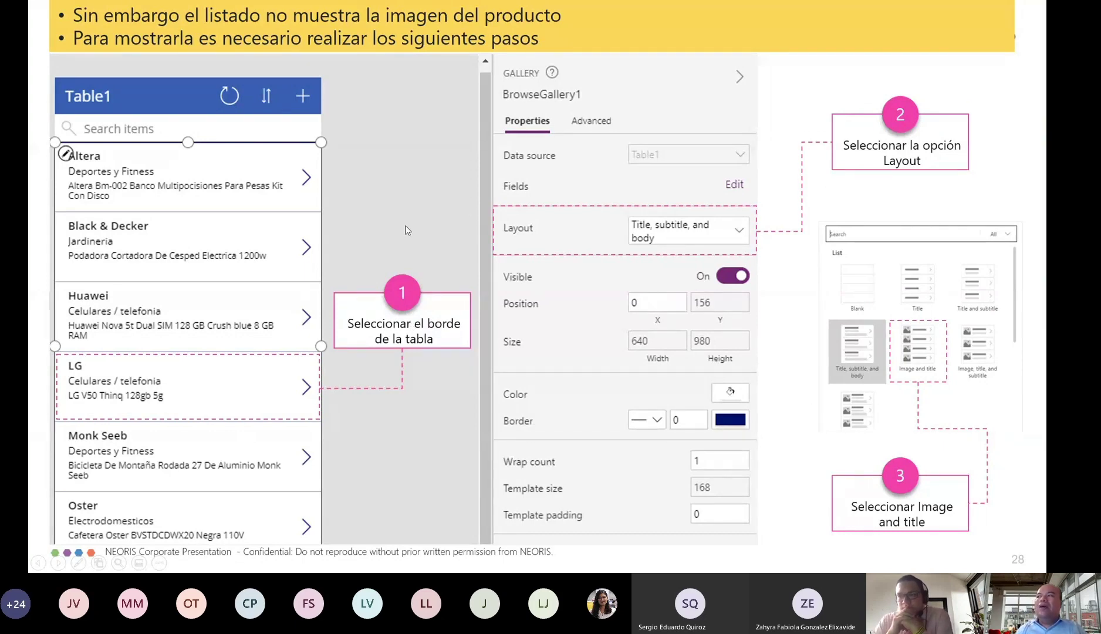
Switch back to Power Apps in Firefox and set the product gallery's layout to Imagen, título y subtítulo
key("alt+Tab")
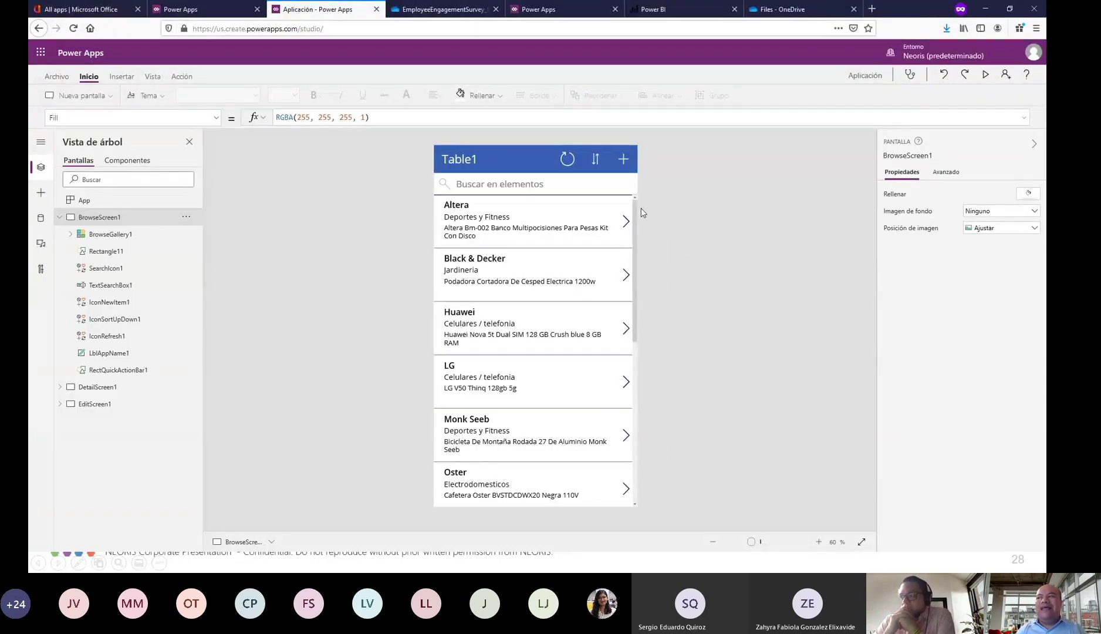
left_click(636, 329)
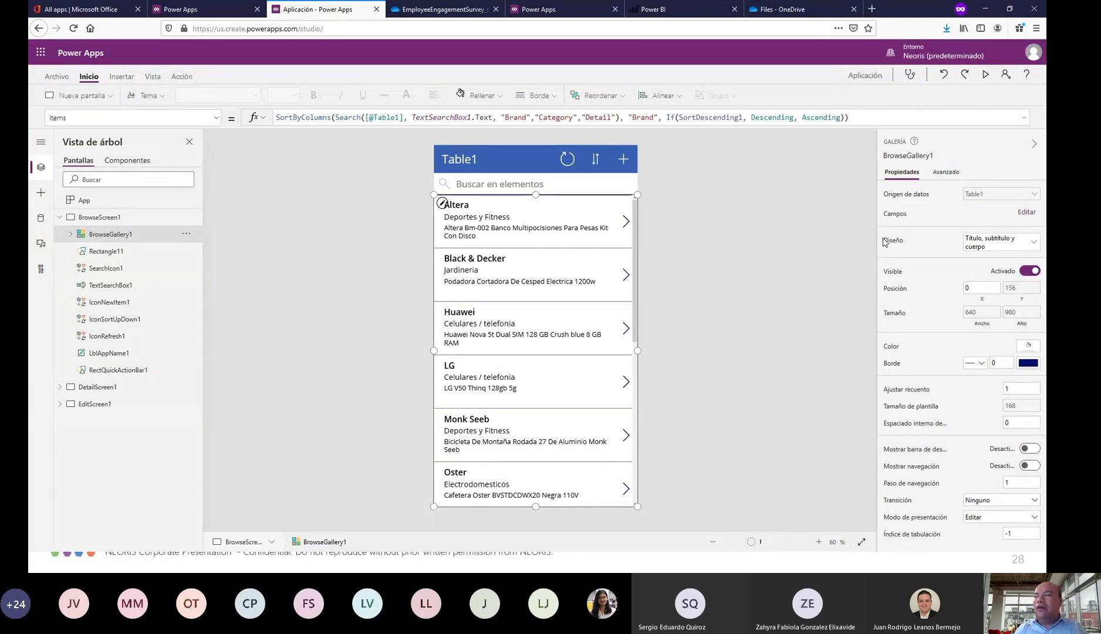
left_click(1031, 243)
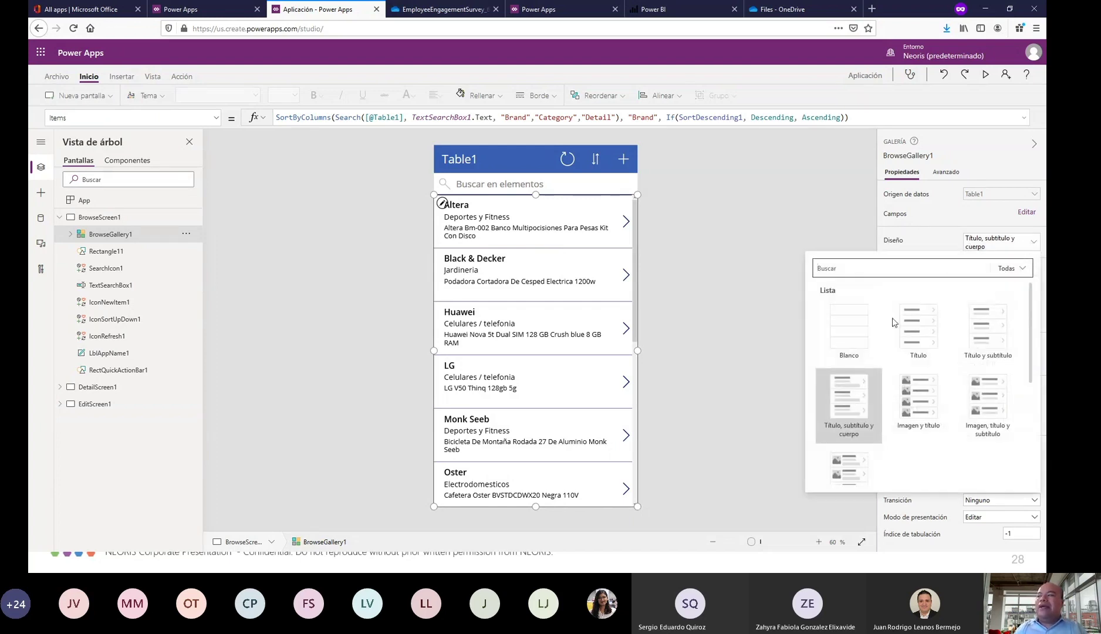
scroll(946, 399, "down", 2)
scroll(948, 414, "up", 2)
scroll(948, 419, "down", 2)
scroll(948, 420, "up", 2)
scroll(948, 421, "down", 2)
scroll(949, 421, "up", 2)
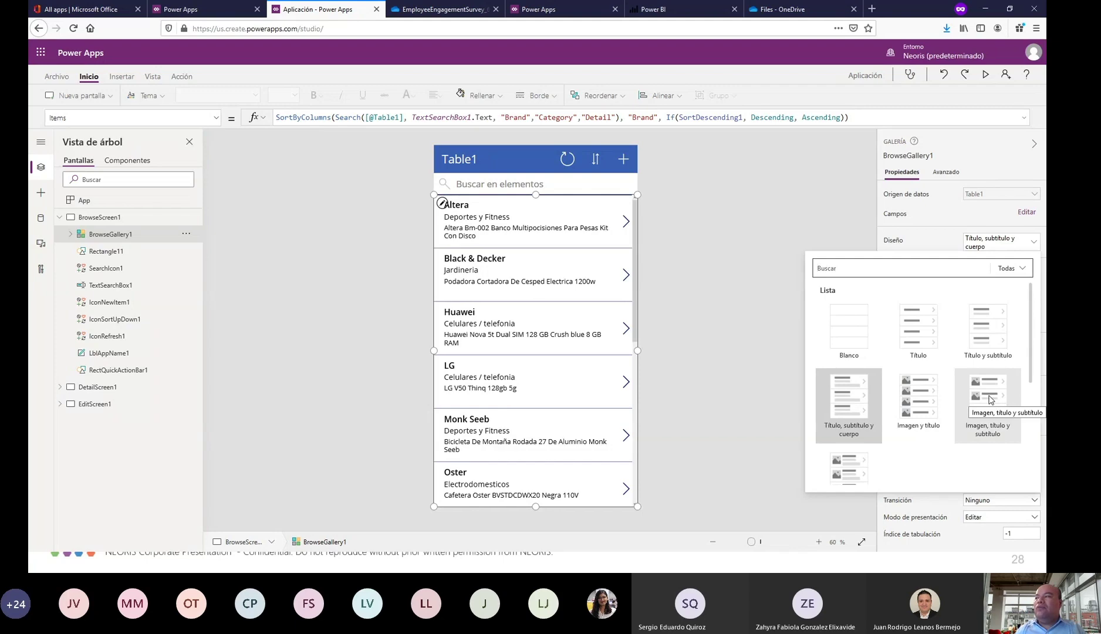
key("Escape")
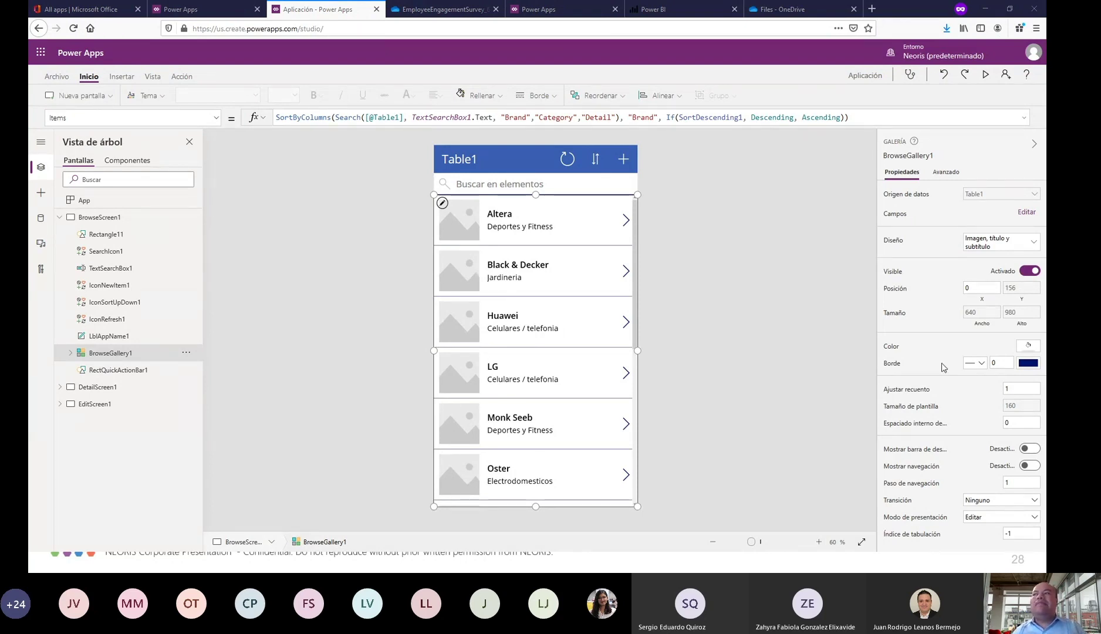
left_click(760, 284)
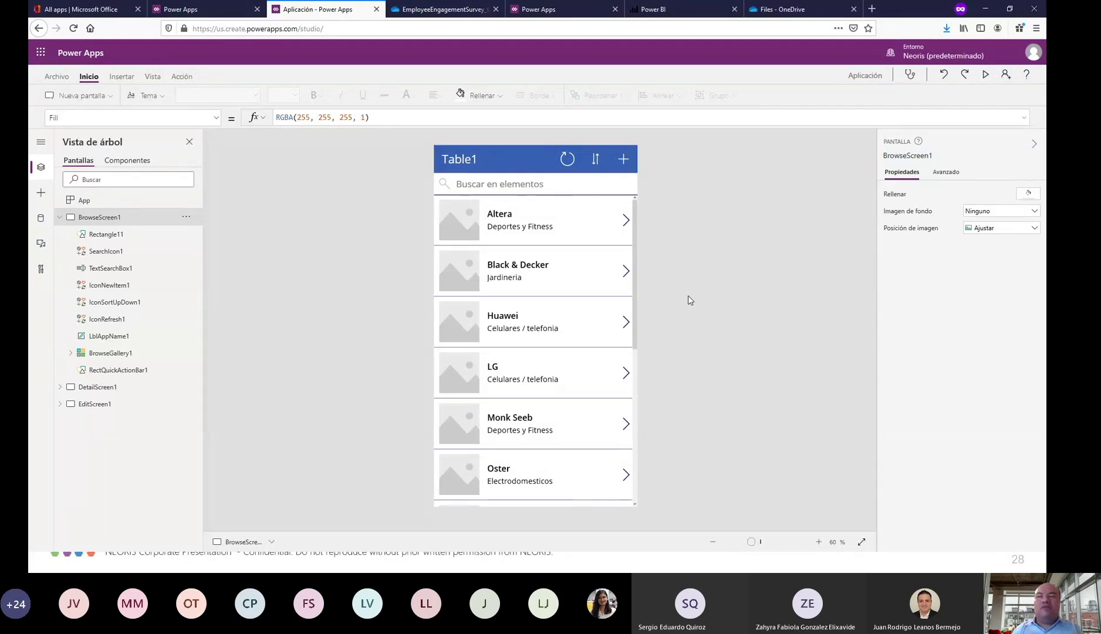
Select the image placeholder in the Altera row, and switch to PowerPoint to show the slide on activating the images
left_click(458, 212)
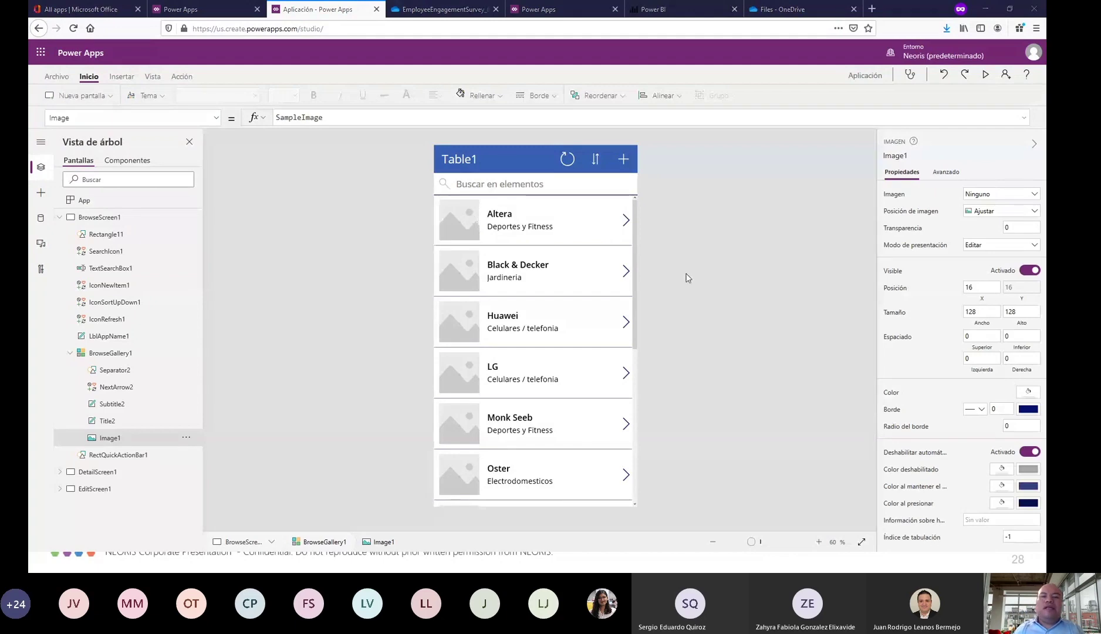
key("alt+Tab")
key("Right")
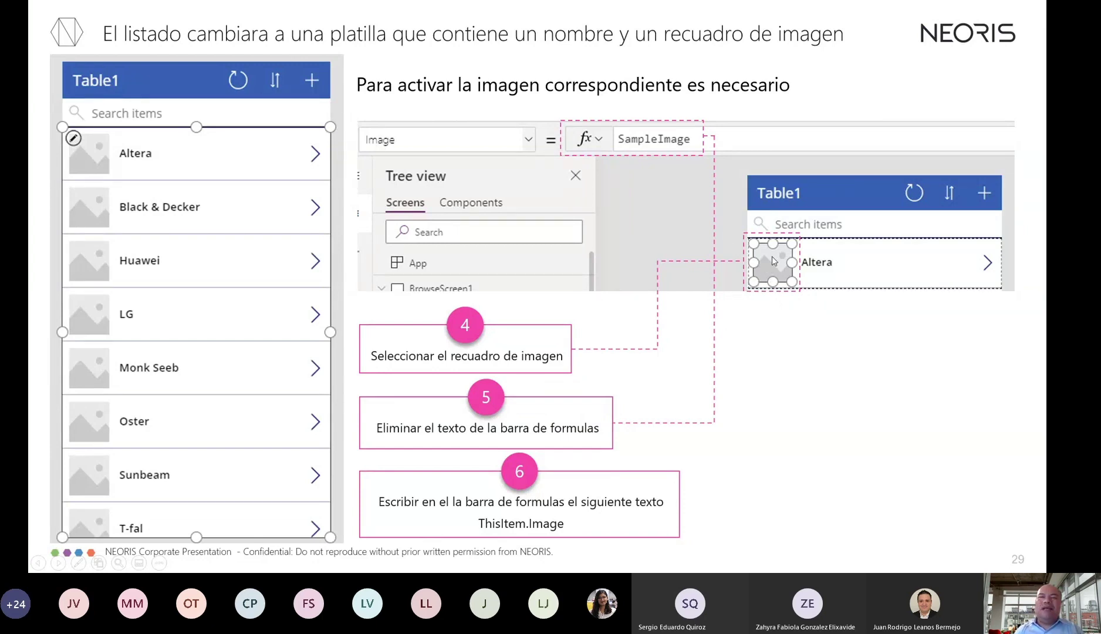
Switch back to Power Apps in Firefox and select the image placeholder in the gallery's Altera row
key("alt+Tab")
left_click(331, 311)
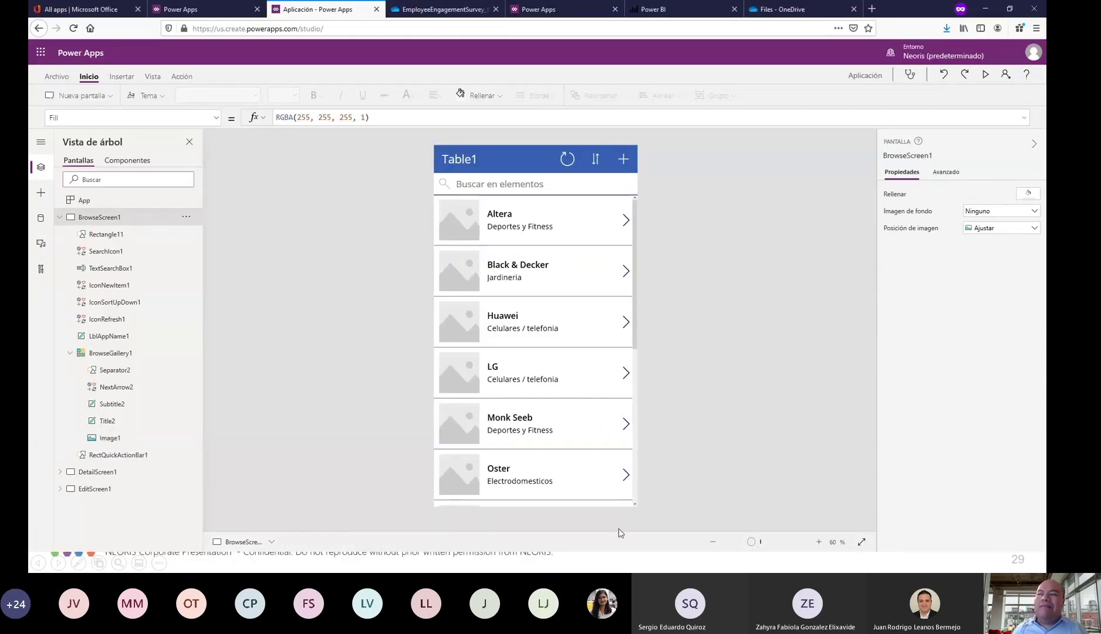
left_click(462, 237)
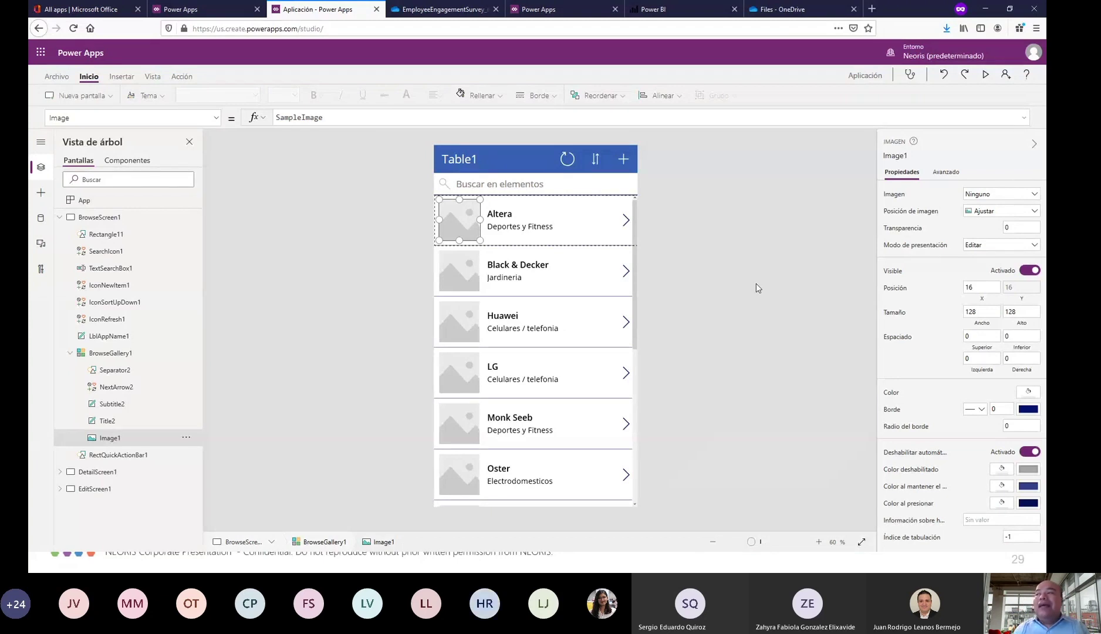
left_click(632, 151)
left_click(457, 211)
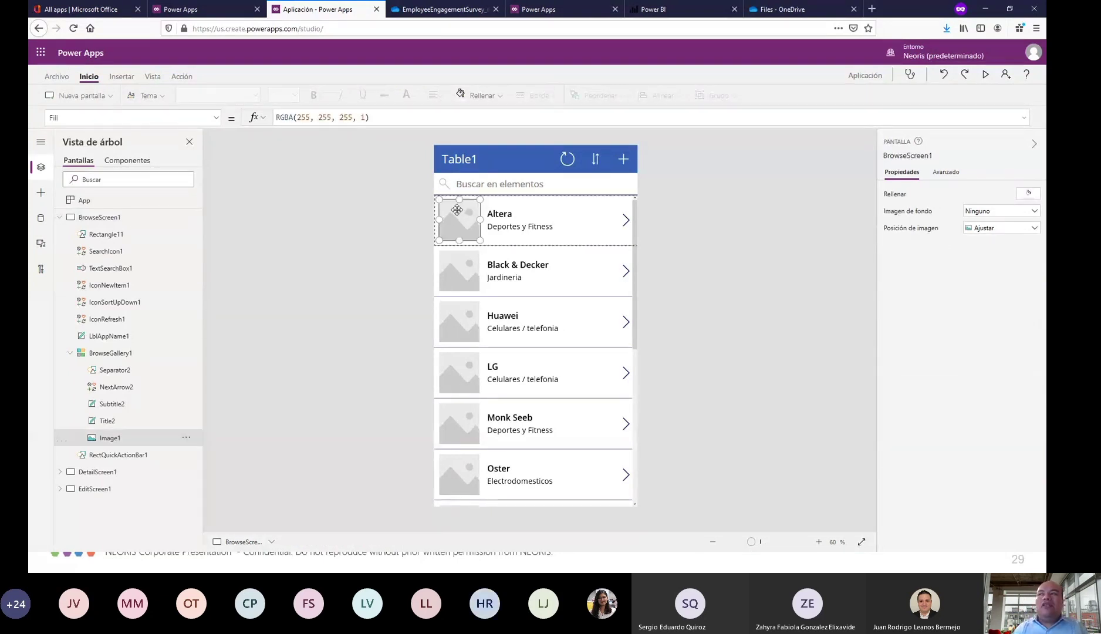
Look through the properties available for the Altera row's image placeholder, and close the list without choosing another property
left_click(216, 118)
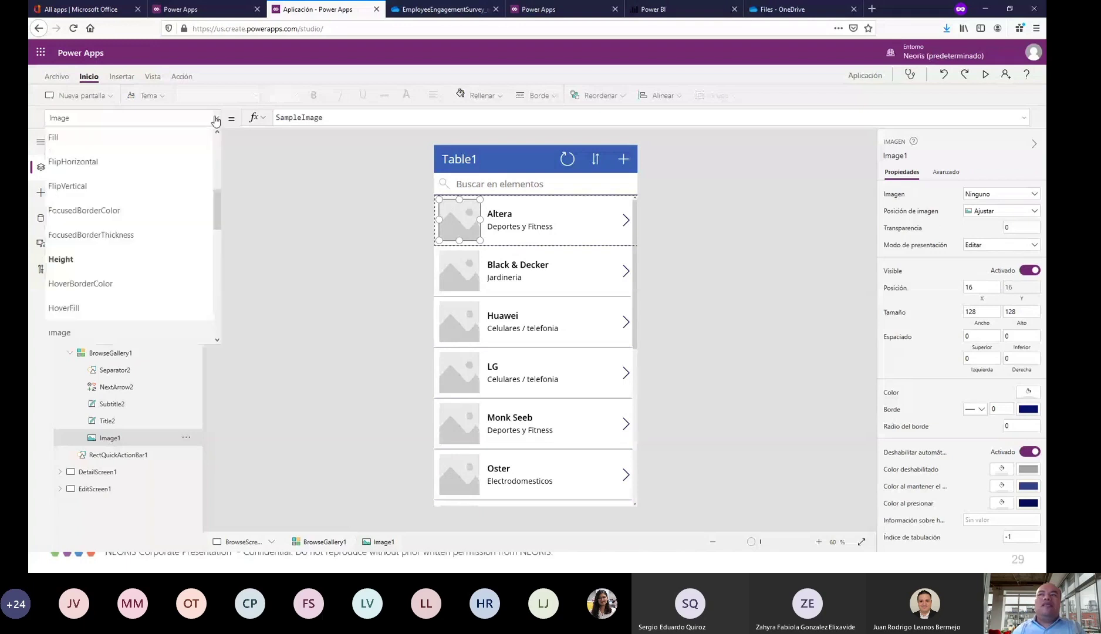
scroll(157, 305, "down", 8)
scroll(153, 327, "up", 12)
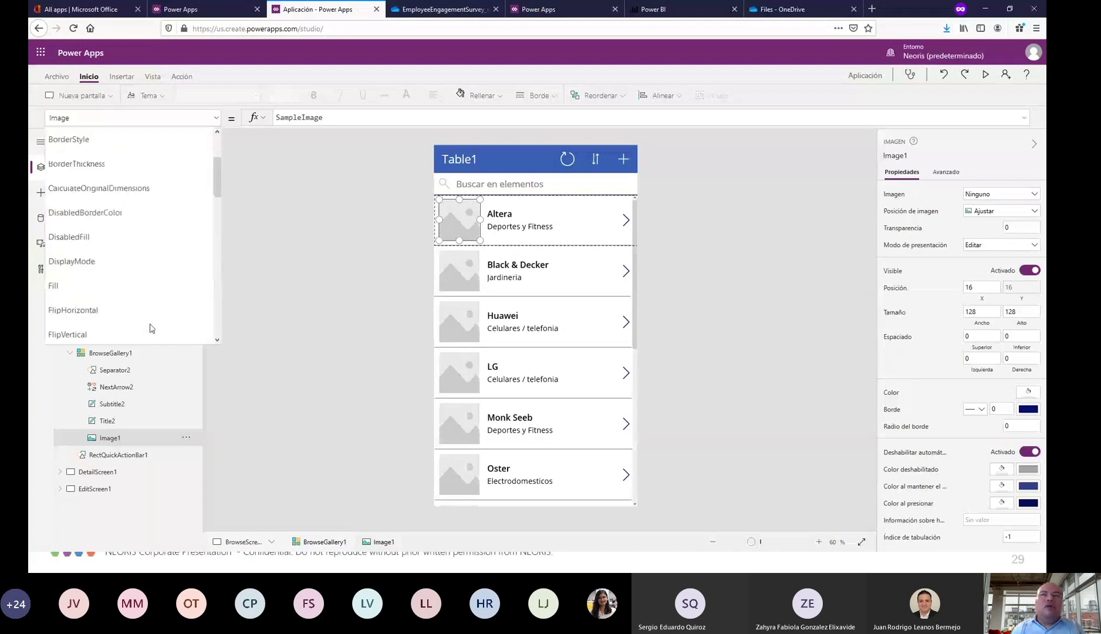
scroll(153, 316, "down", 8)
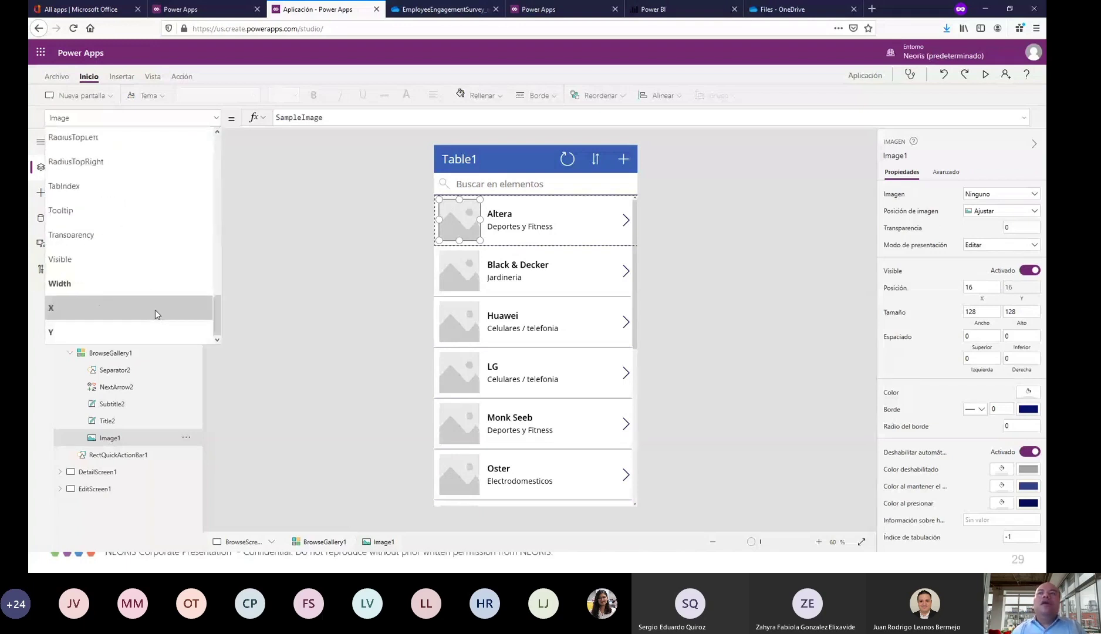
left_click(374, 289)
left_click(459, 229)
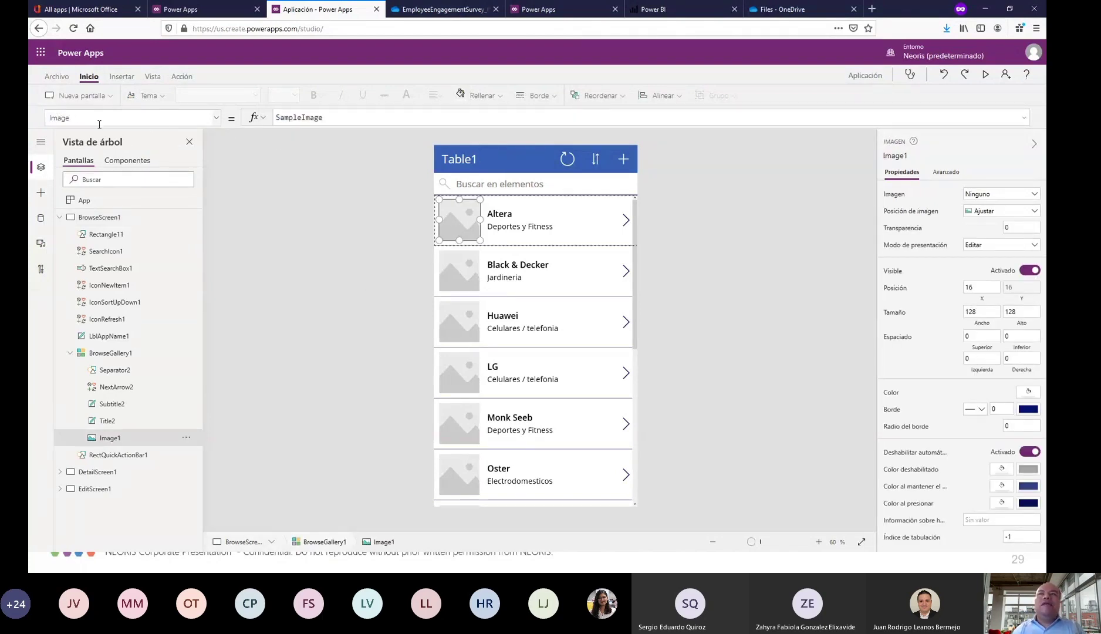
left_click(299, 297)
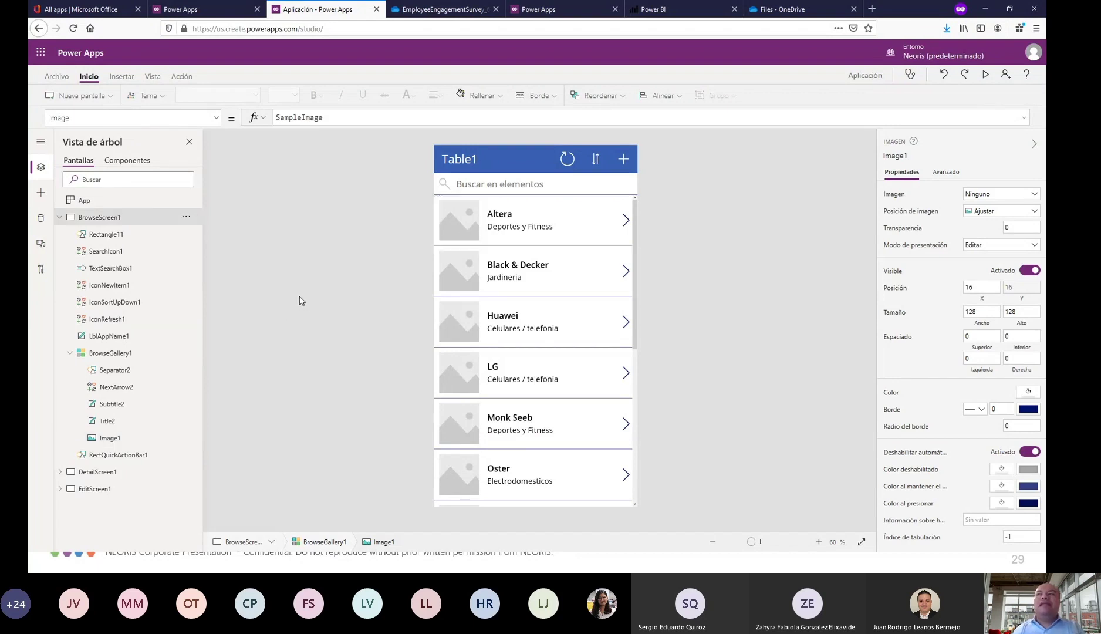
Select the whole Image formula of the Altera row's placeholder, and check the replacement formula on the PowerPoint slide before returning to Power Apps
left_click(457, 217)
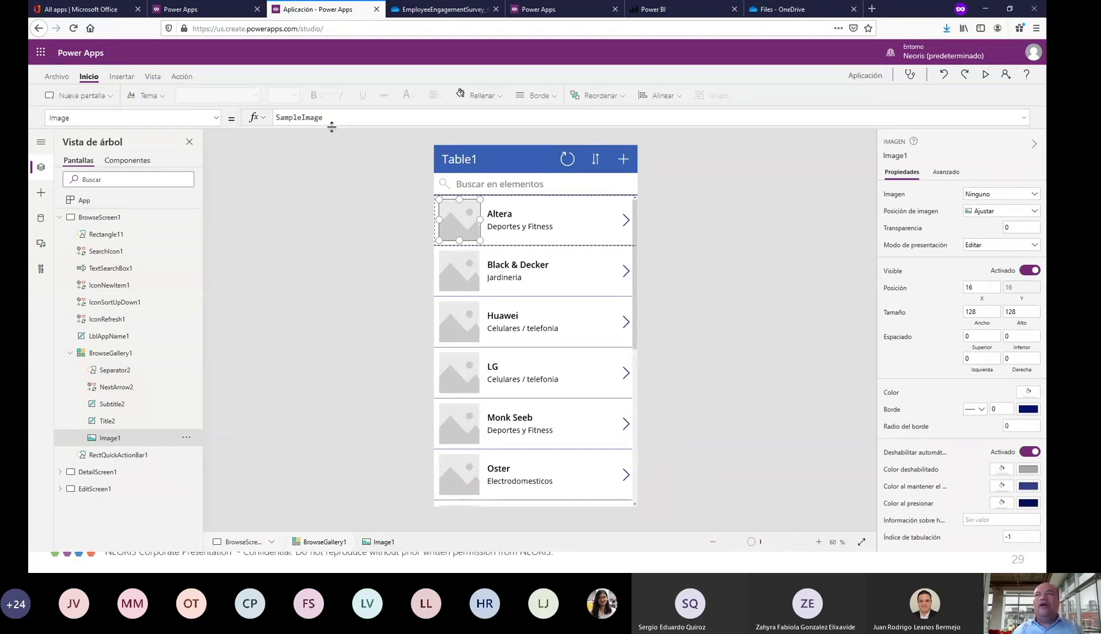
left_click_drag(342, 117, 267, 117)
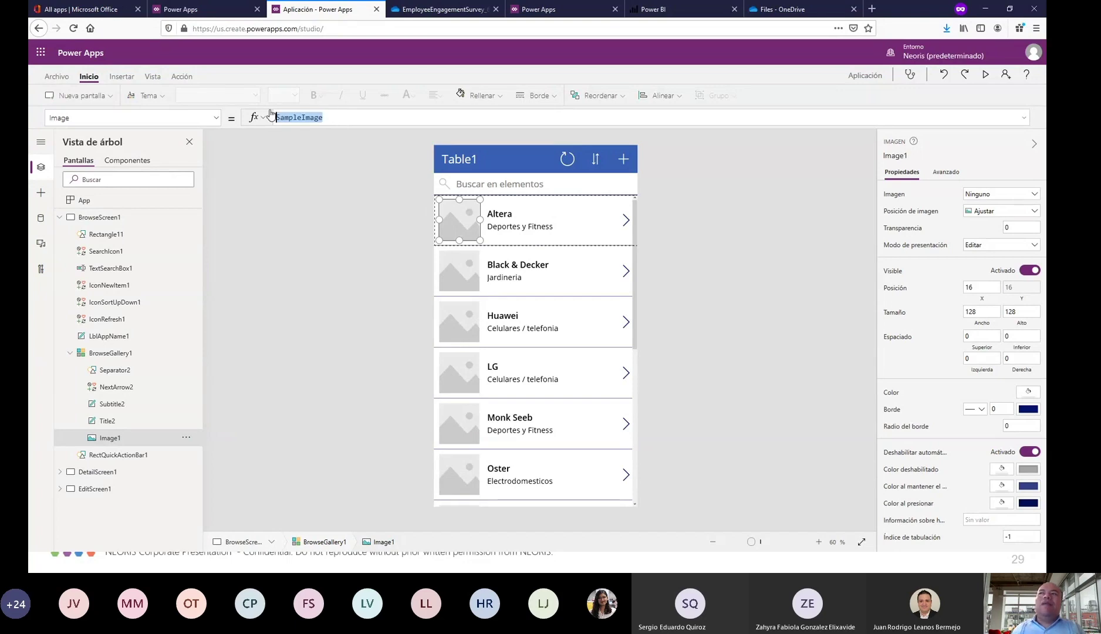
key("alt+Tab")
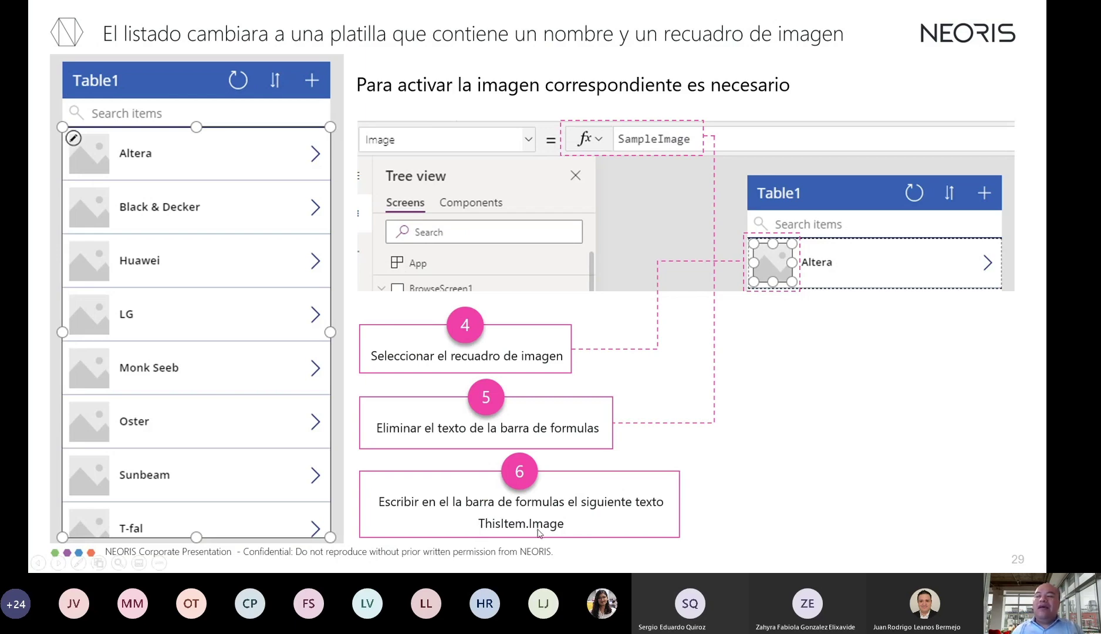
key("alt+Tab")
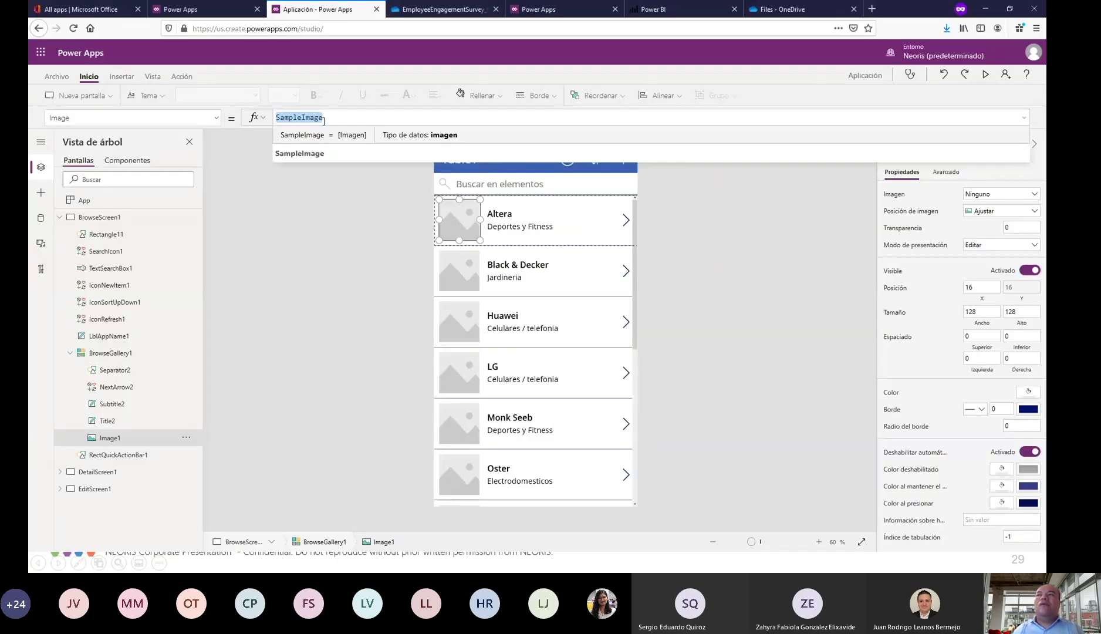
Replace the selected SampleImage formula of the gallery's image with ThisItem.Image
type("th")
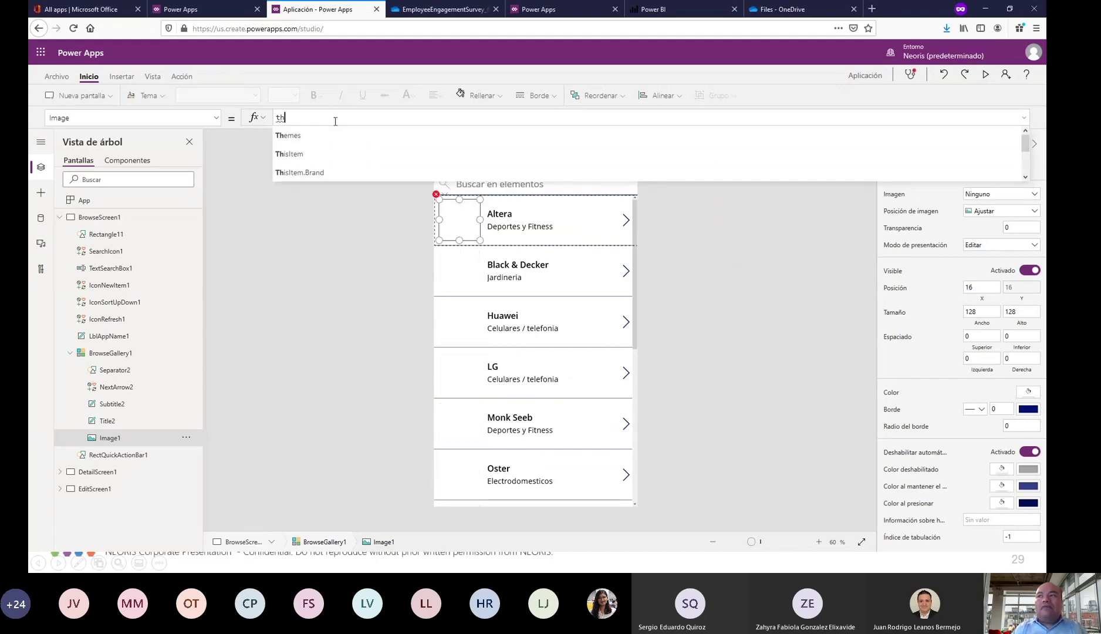
left_click(304, 153)
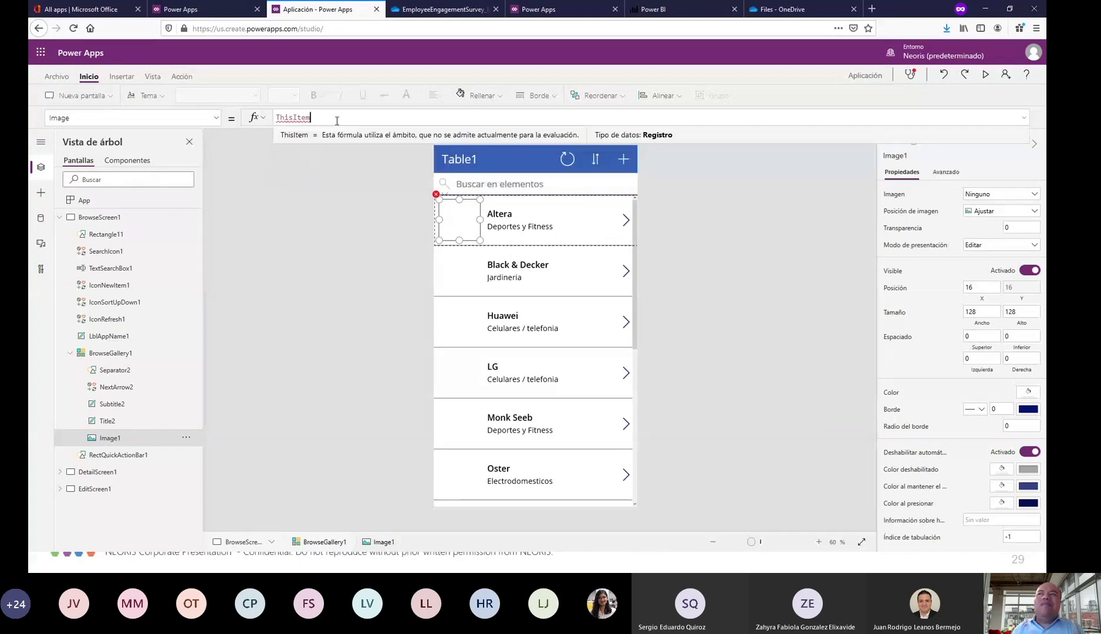
type(".")
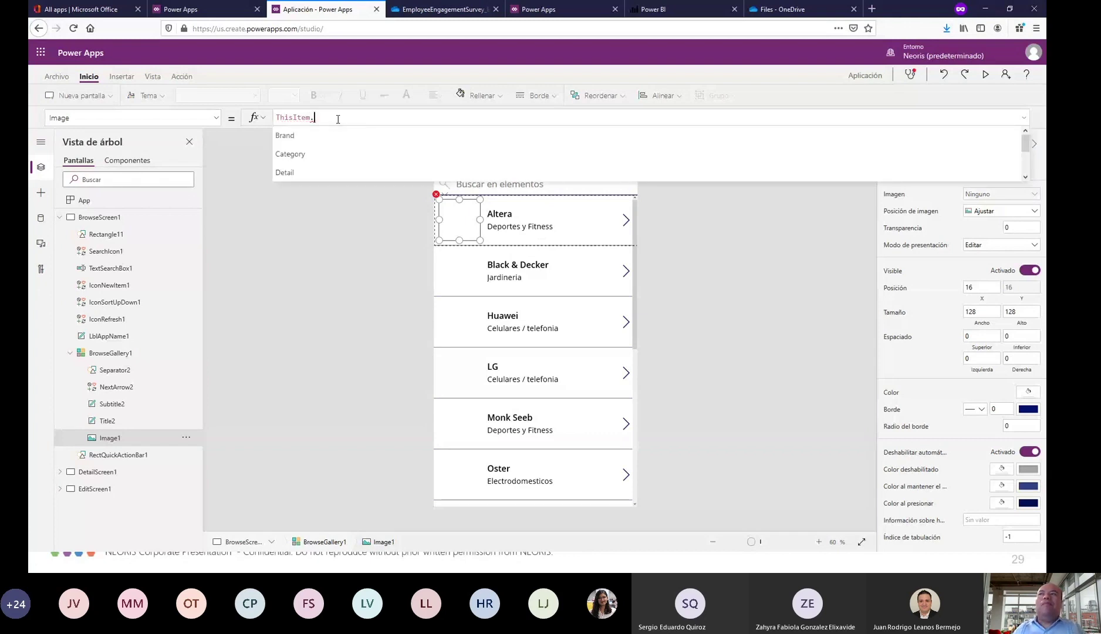
scroll(360, 154, "down", 3)
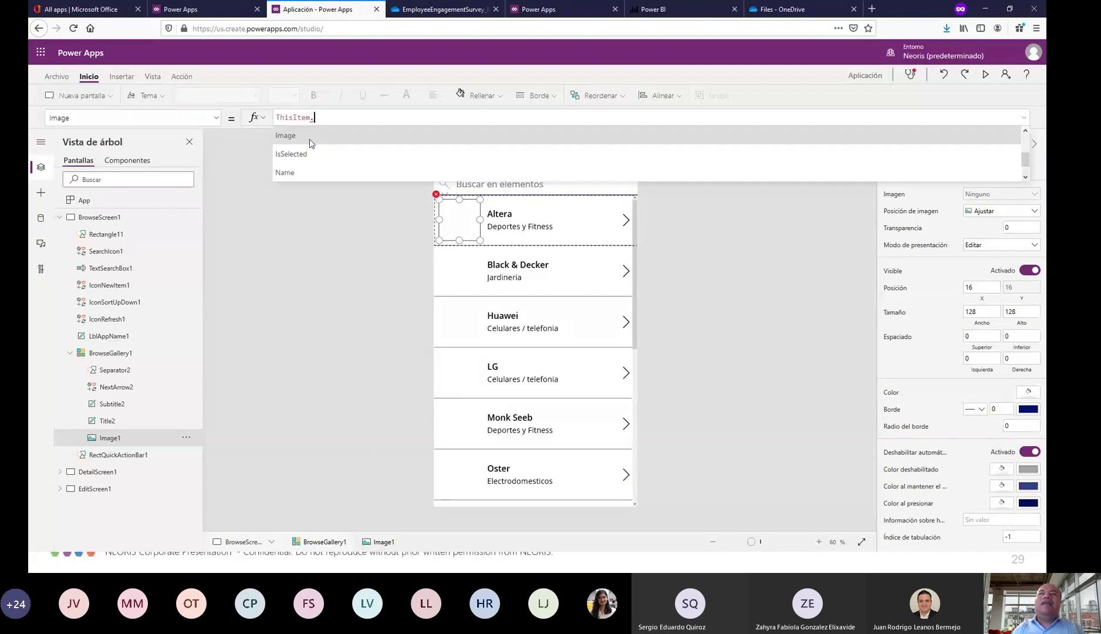
type("ima")
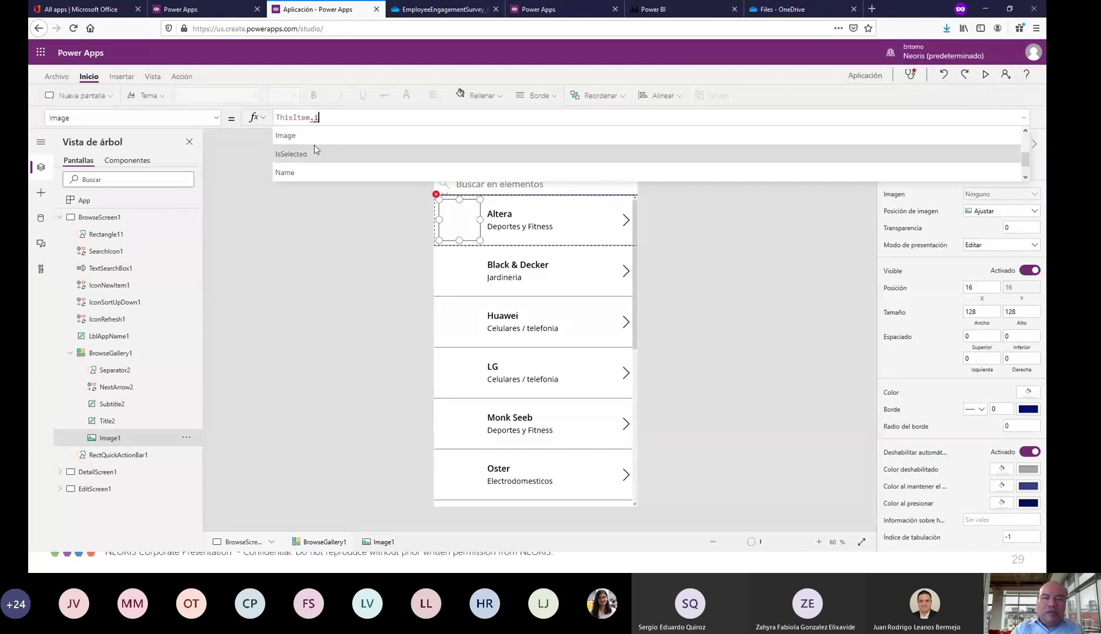
left_click(301, 136)
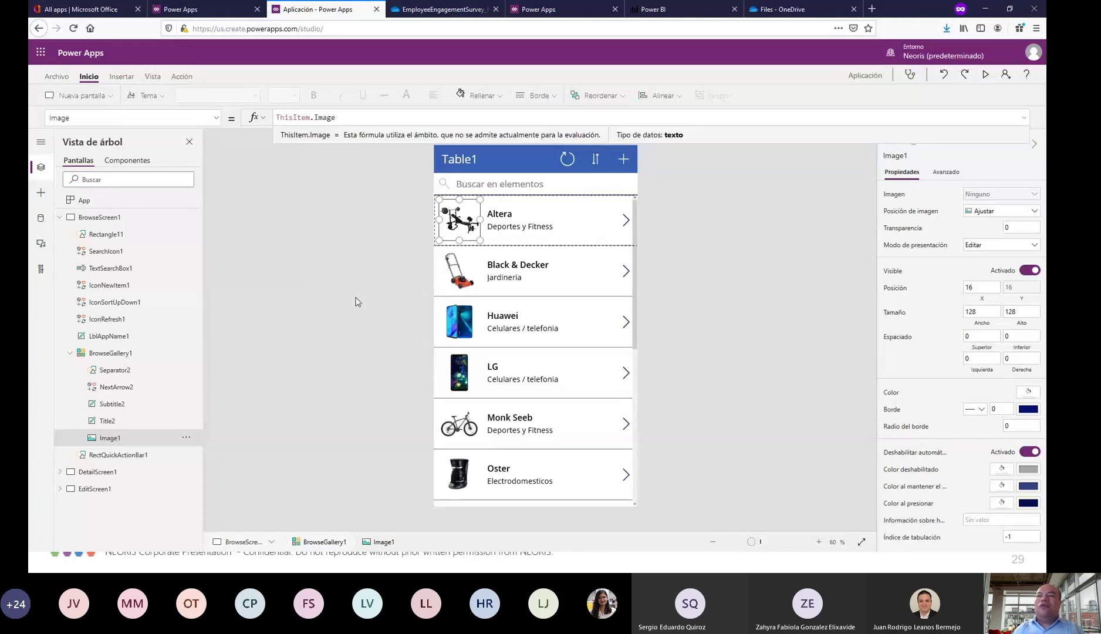
Preview the app and look through the product list with its images, ending back at its beginning
left_click(988, 76)
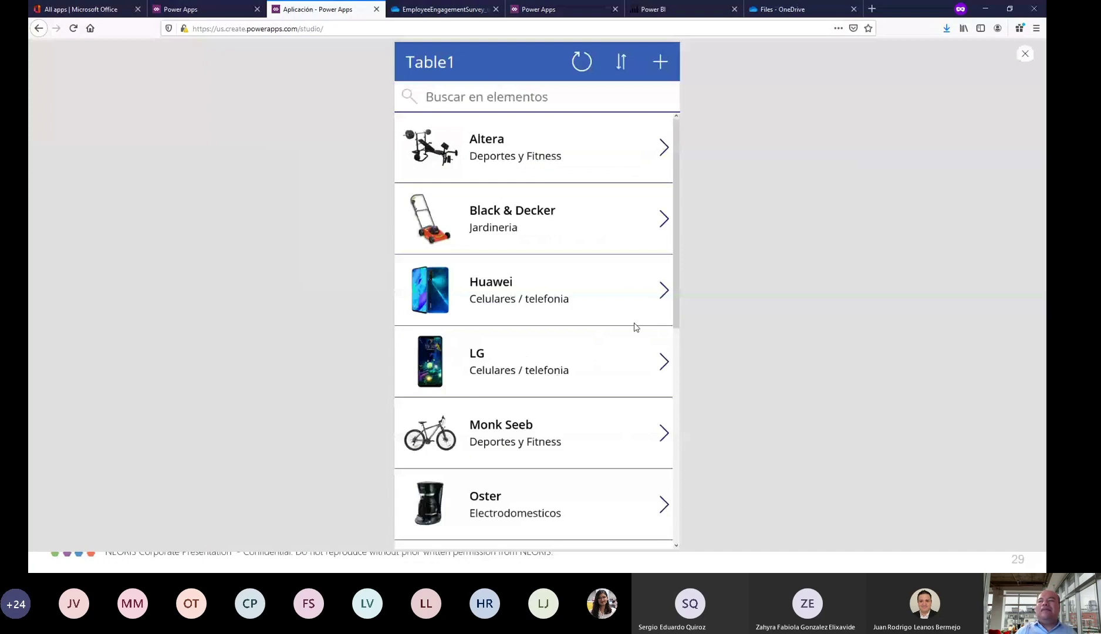
scroll(561, 430, "down", 6)
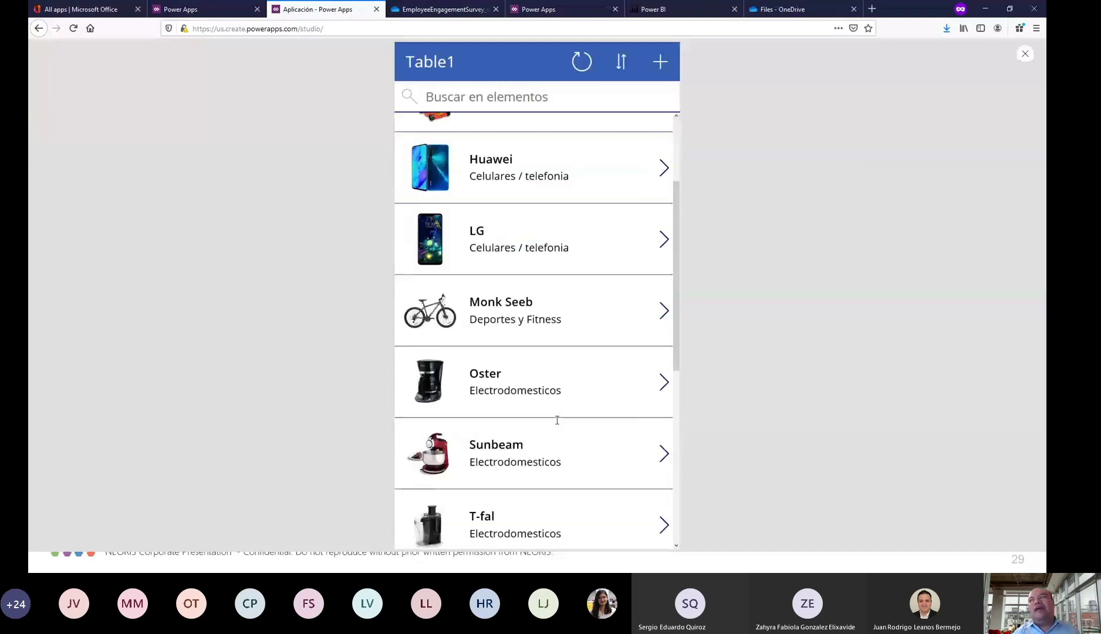
scroll(560, 430, "up", 3)
scroll(561, 423, "down", 3)
scroll(561, 423, "up", 6)
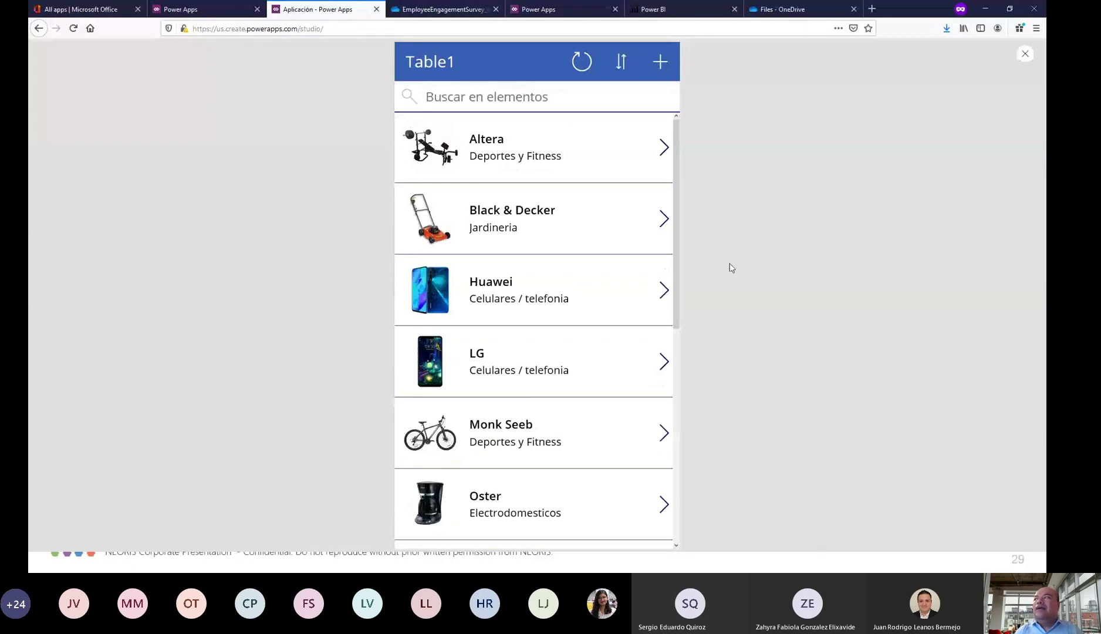
Close the app preview, accept the tip about testing on the canvas, and stop presenting the screen in the meeting
left_click(1025, 54)
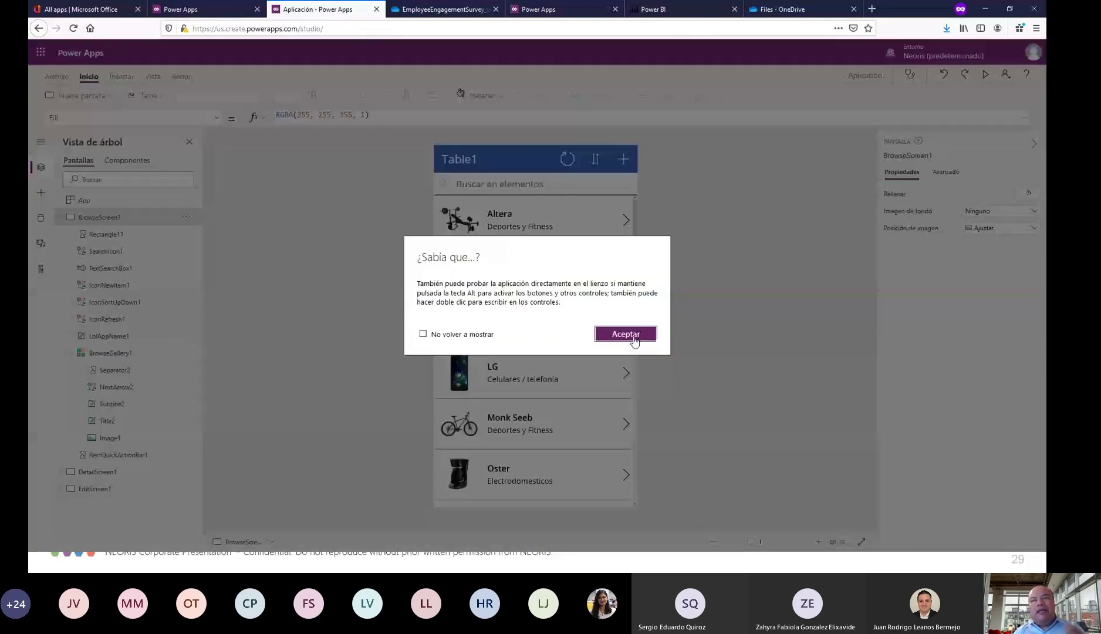
left_click(633, 339)
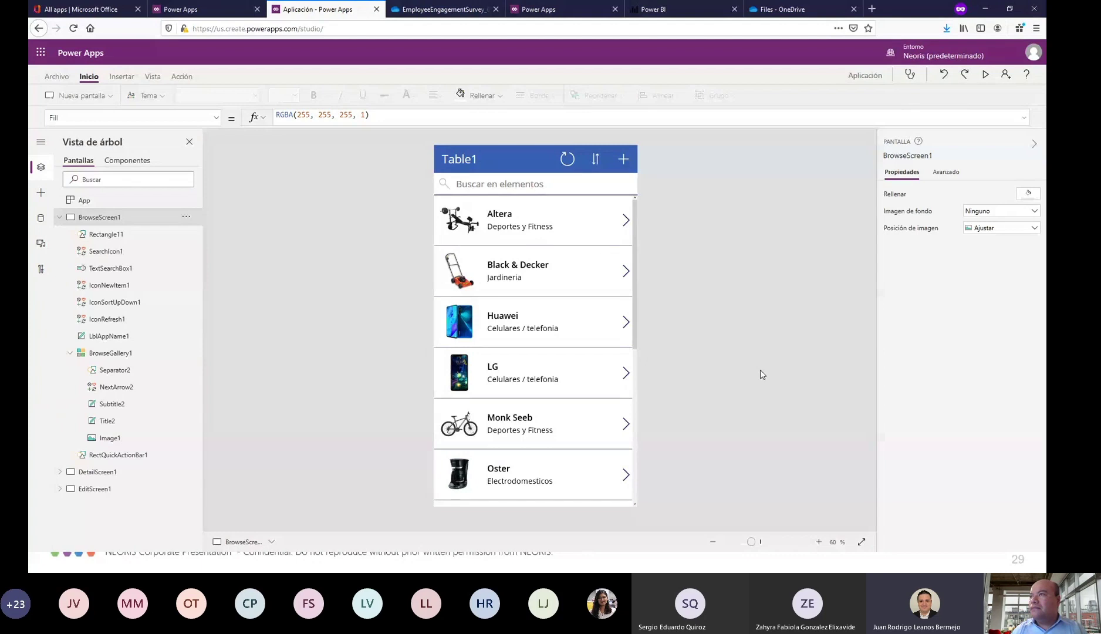
mouse_move(179, 7)
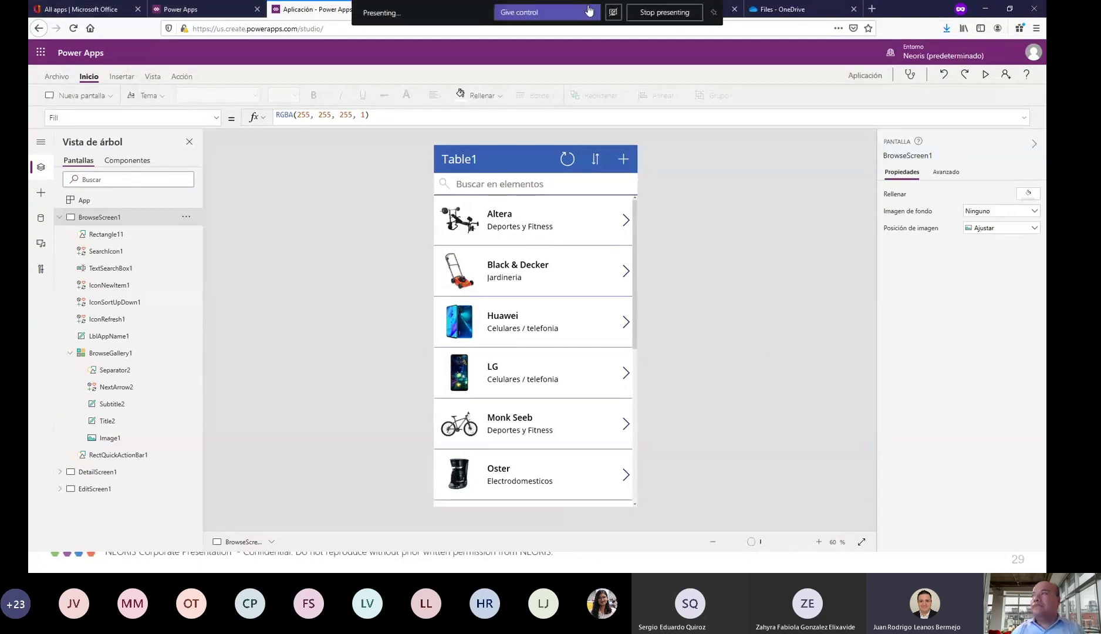
left_click(665, 12)
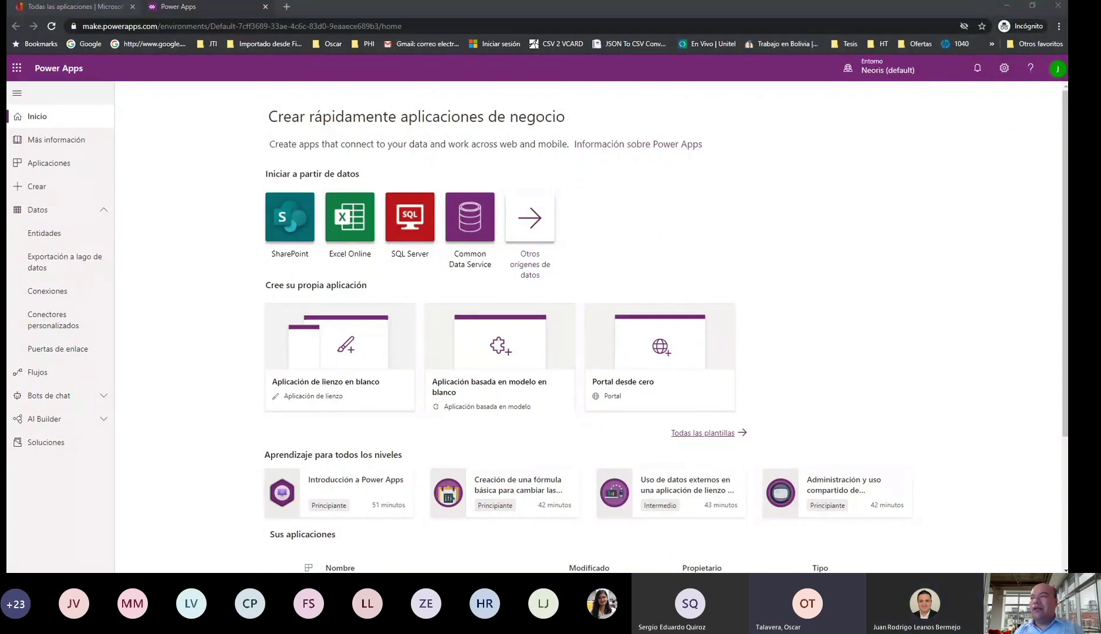
Start an app from Excel Online data and try to authenticate the required sign-in
left_click(365, 252)
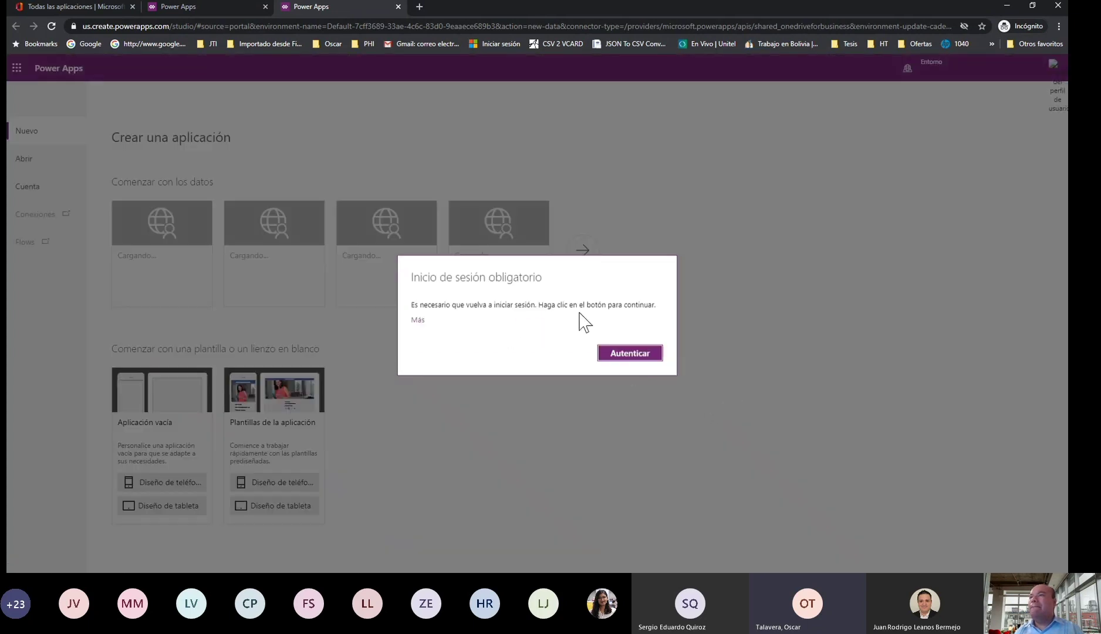
left_click(644, 355)
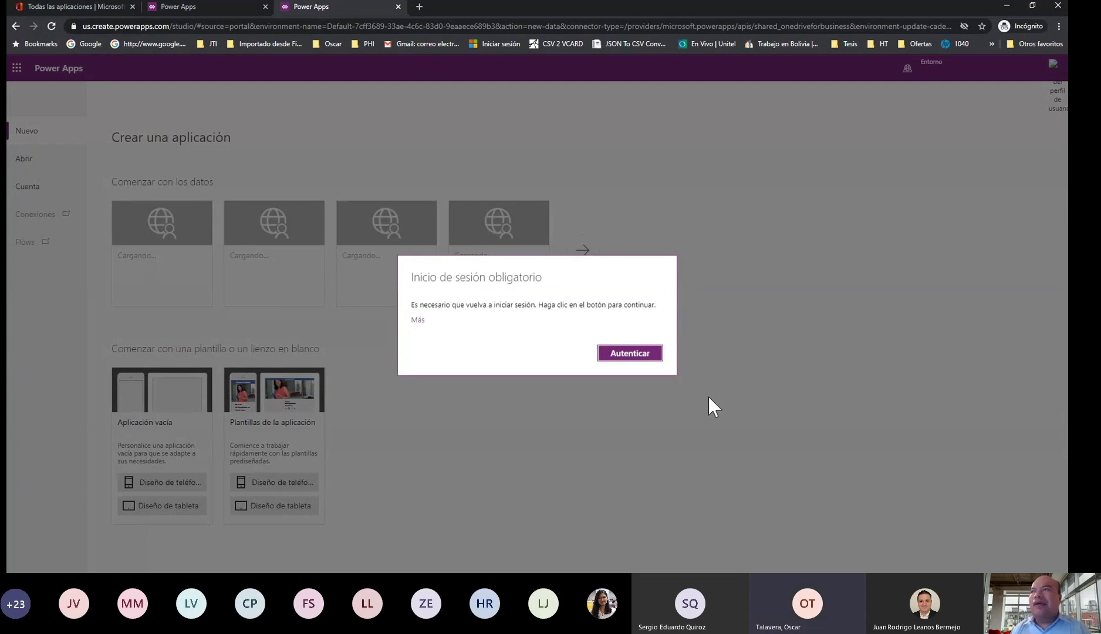
left_click(642, 359)
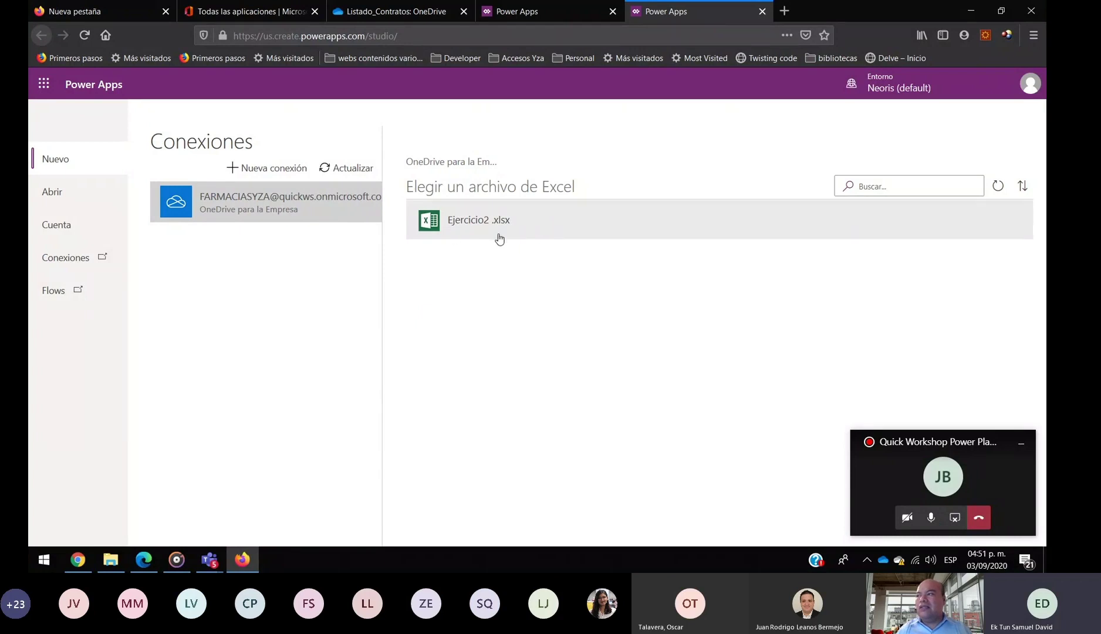
Generate an app by connecting to Table1 in Ejercicio2 .xlsx, moving the meeting window out of the way
left_click(546, 221)
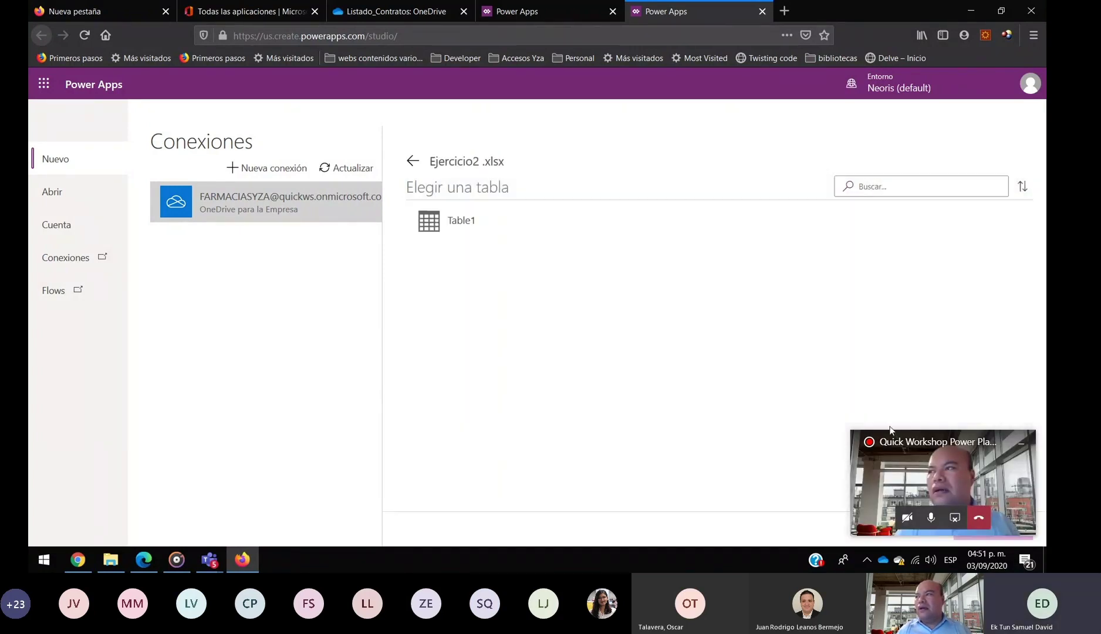
left_click(475, 226)
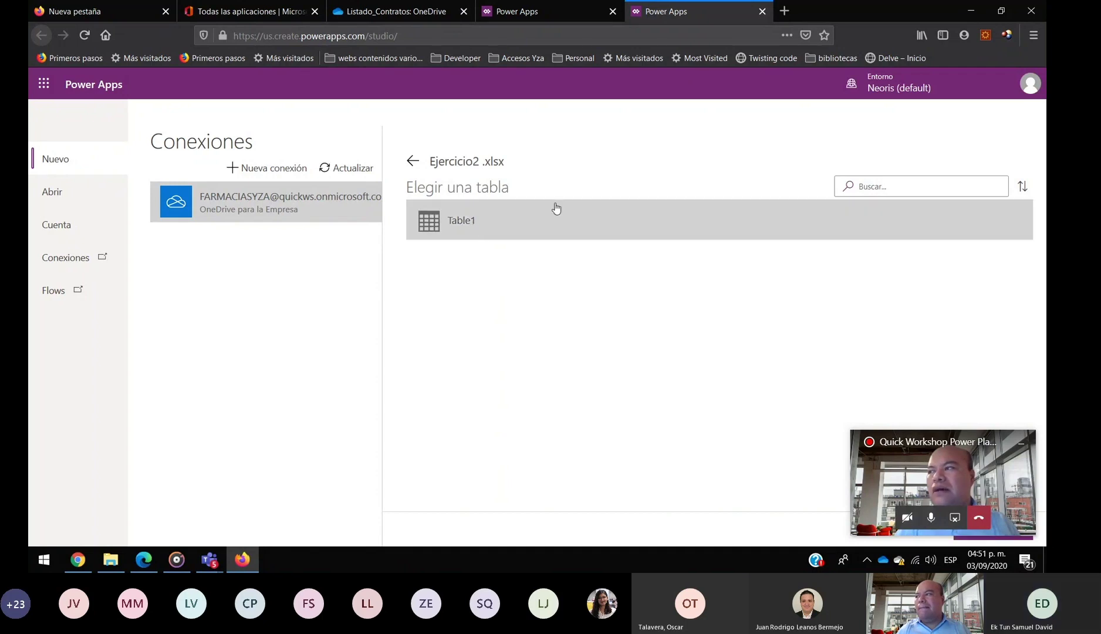
left_click_drag(960, 461, 986, 283)
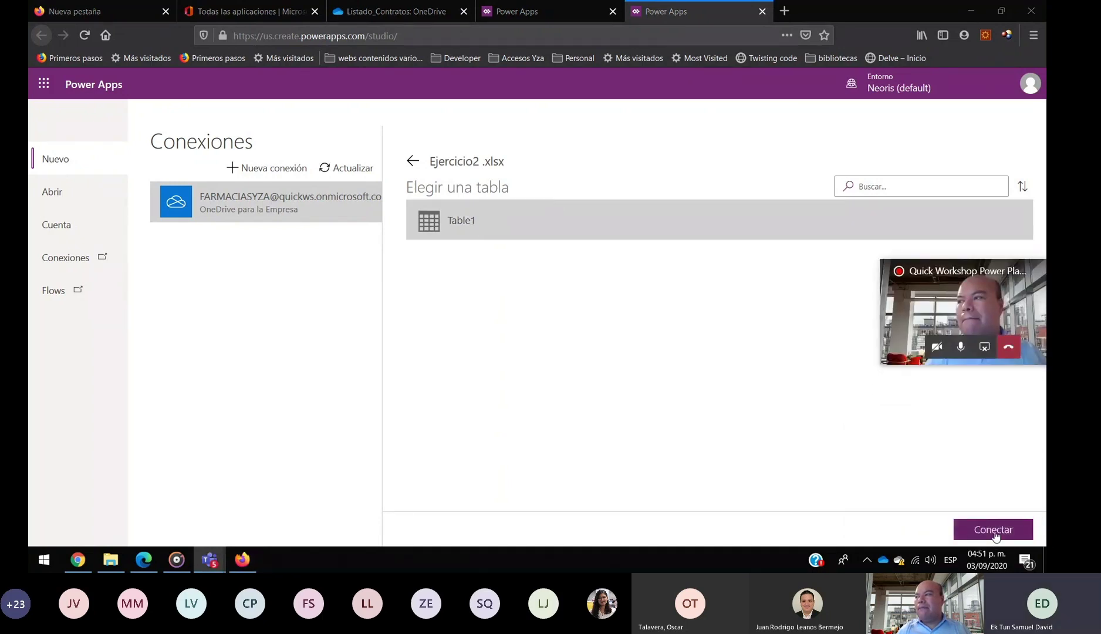
left_click(993, 530)
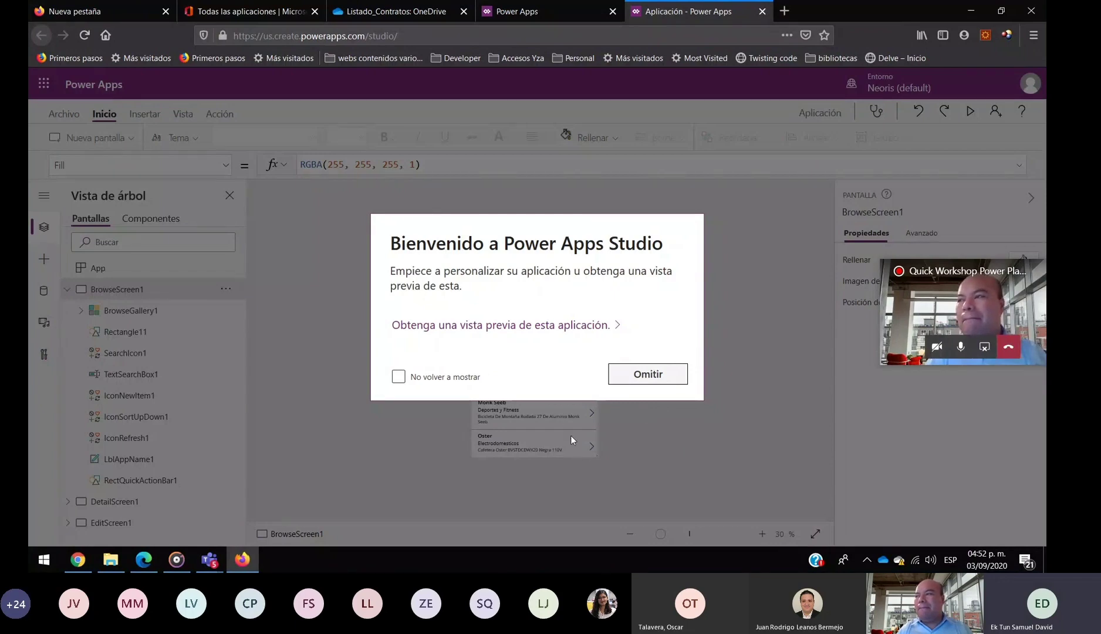
Skip the Power Apps Studio welcome dialog and stop presenting the screen in the meeting
left_click(633, 373)
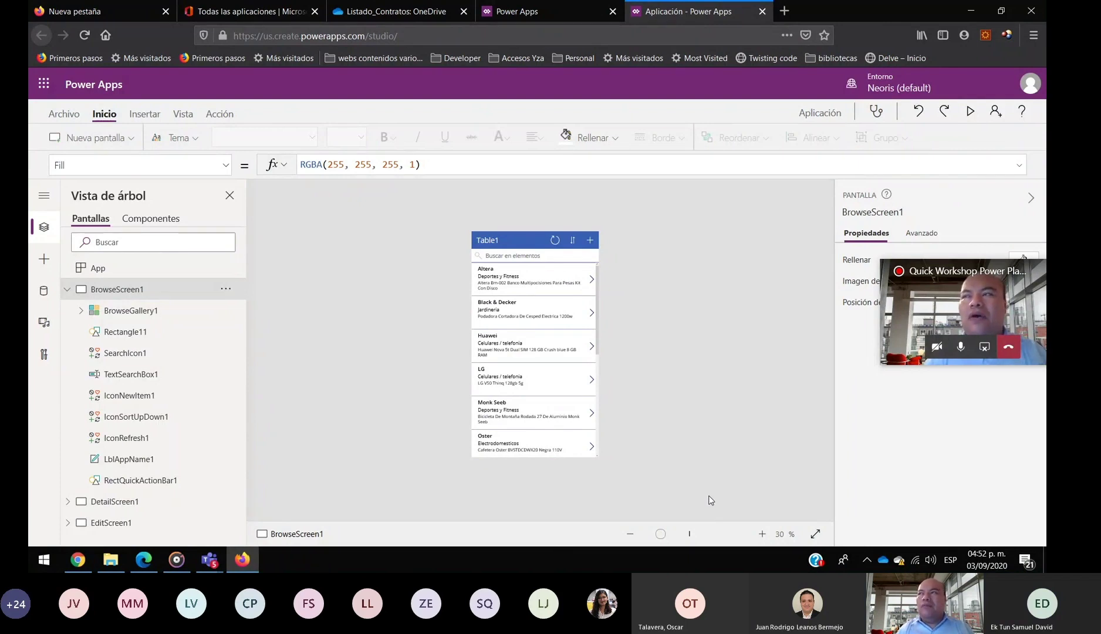
mouse_move(643, 16)
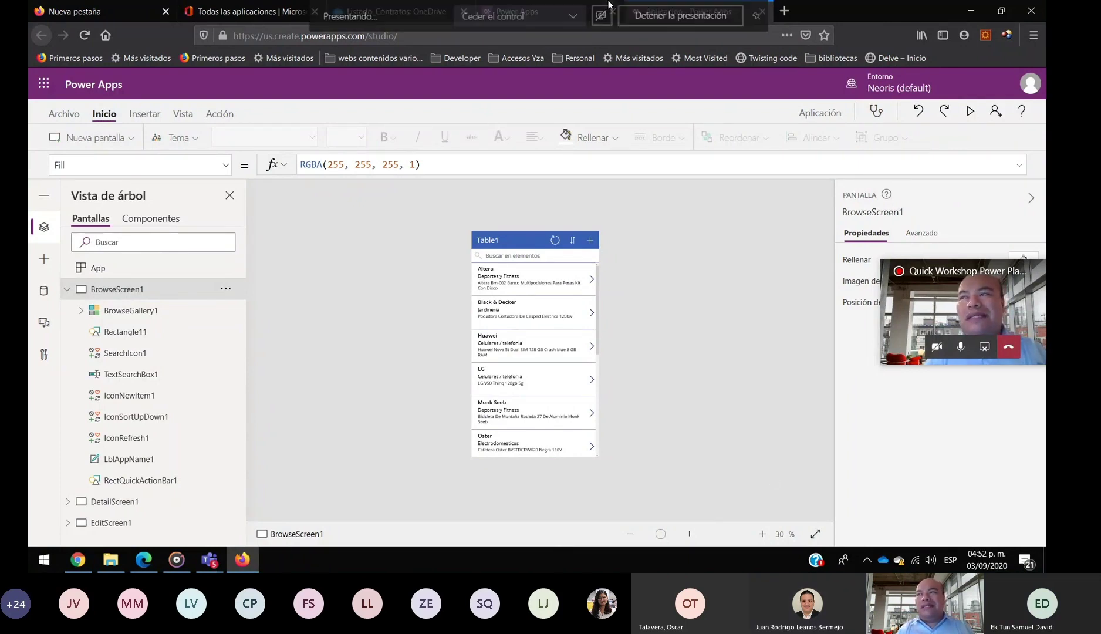
left_click(648, 18)
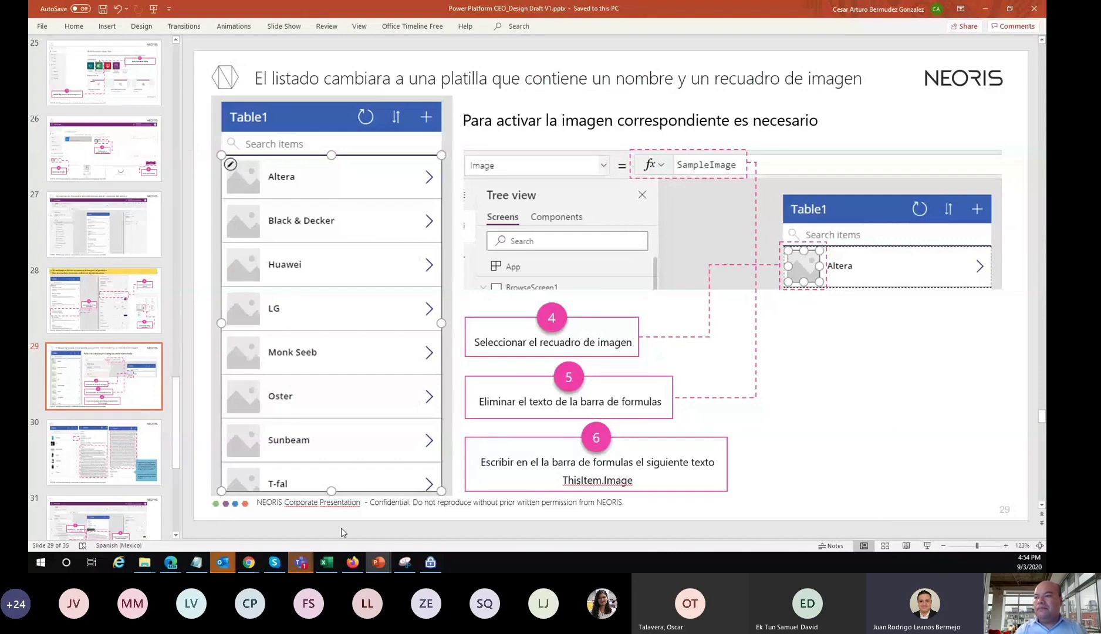
Highlight the formula text ThisItem.Image in instruction 6 on slide 29, then clear the selection
mouse_move(300, 560)
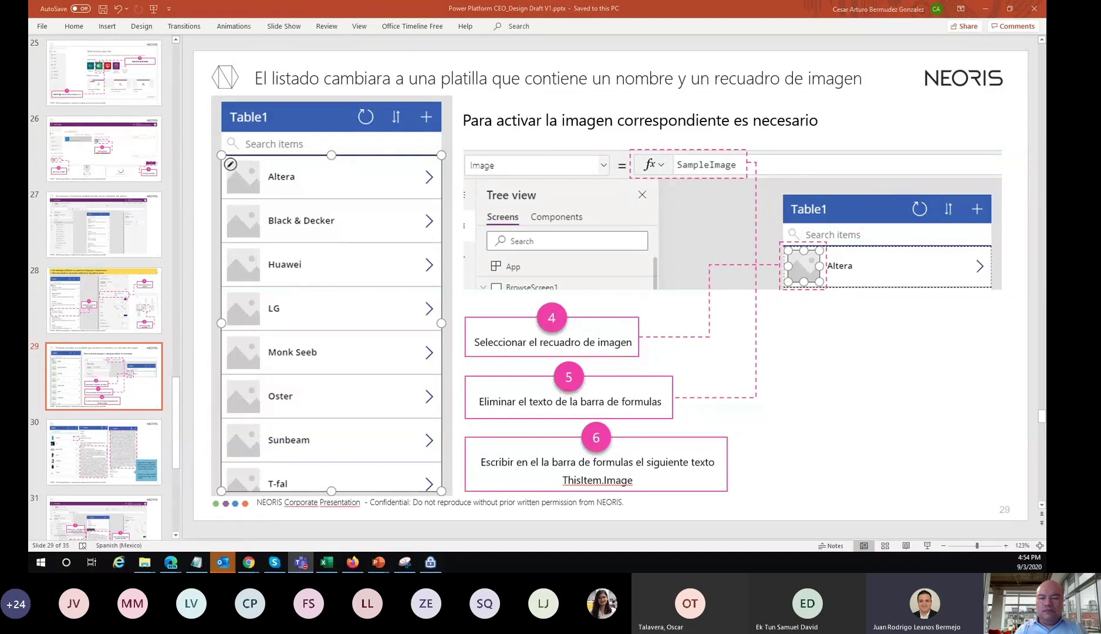
left_click(819, 410)
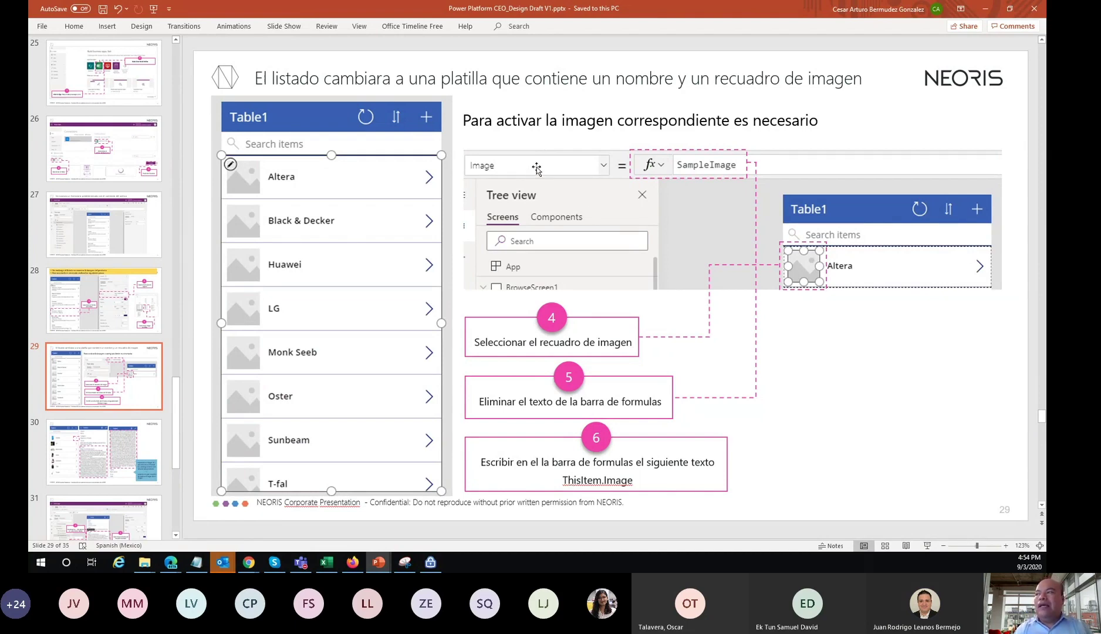
left_click(561, 480)
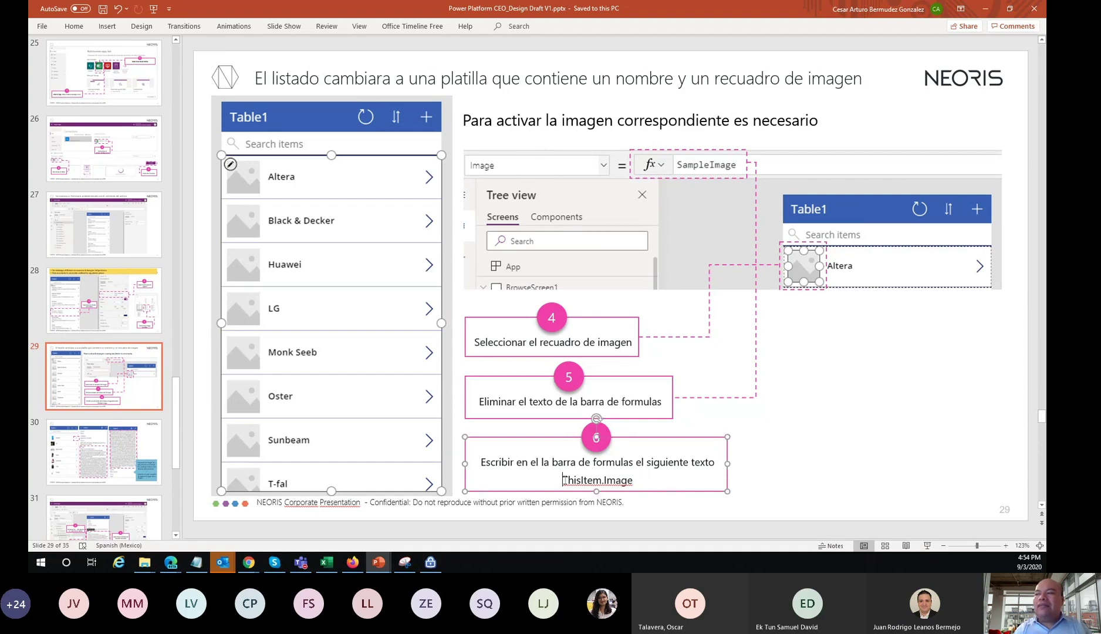
left_click_drag(562, 480, 625, 480)
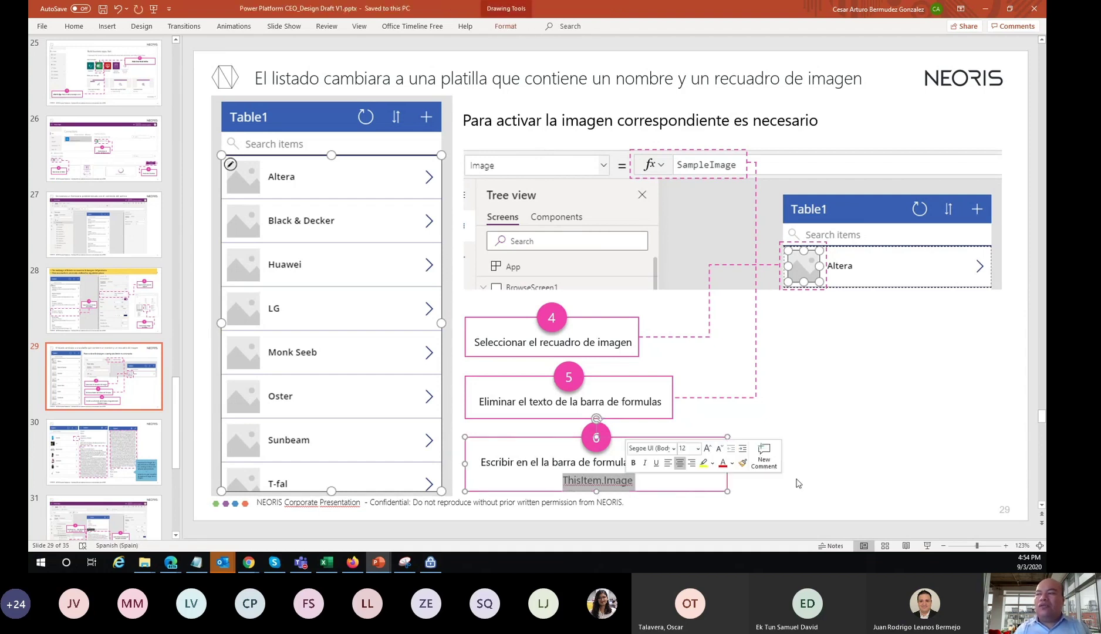
left_click(845, 439)
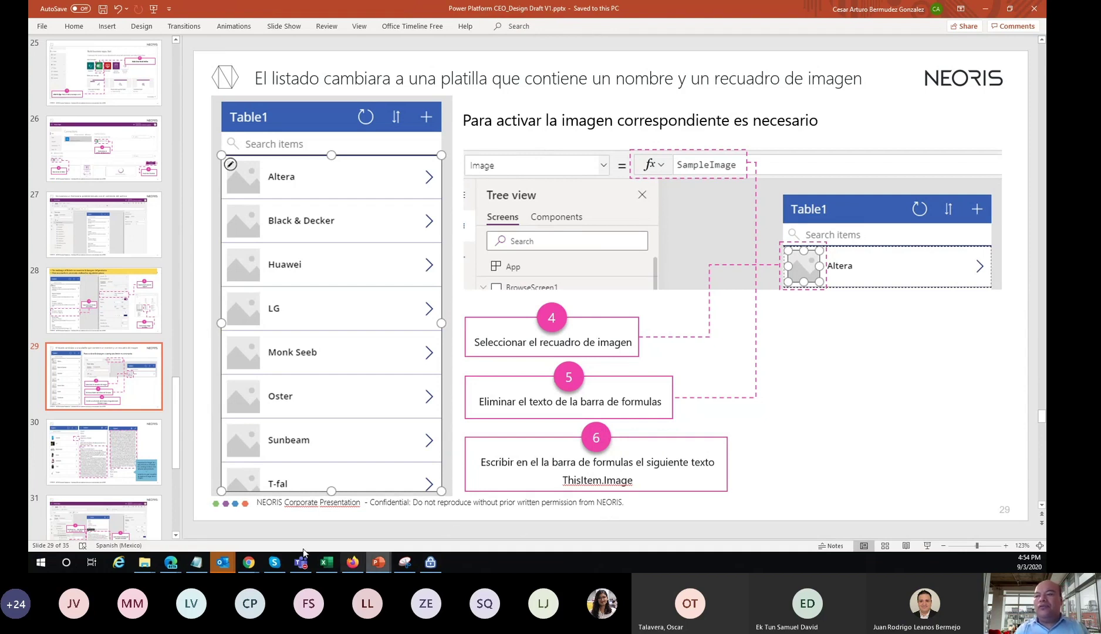
Switch to Power Apps in Firefox and inspect the Image formula of the Altera picture in the browse gallery
left_click(353, 564)
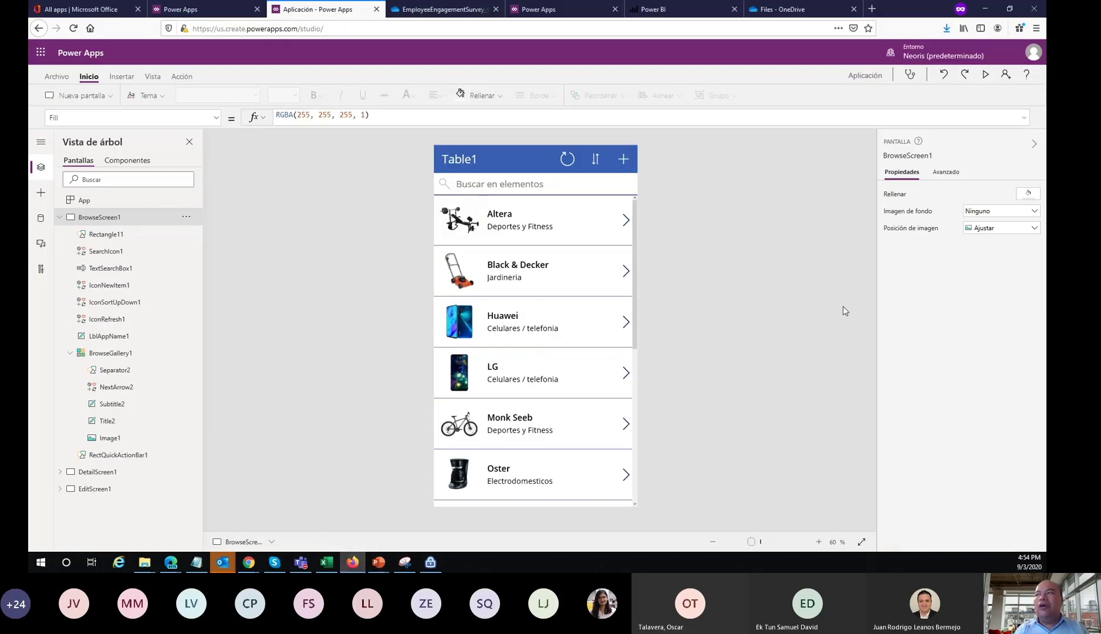
left_click(459, 220)
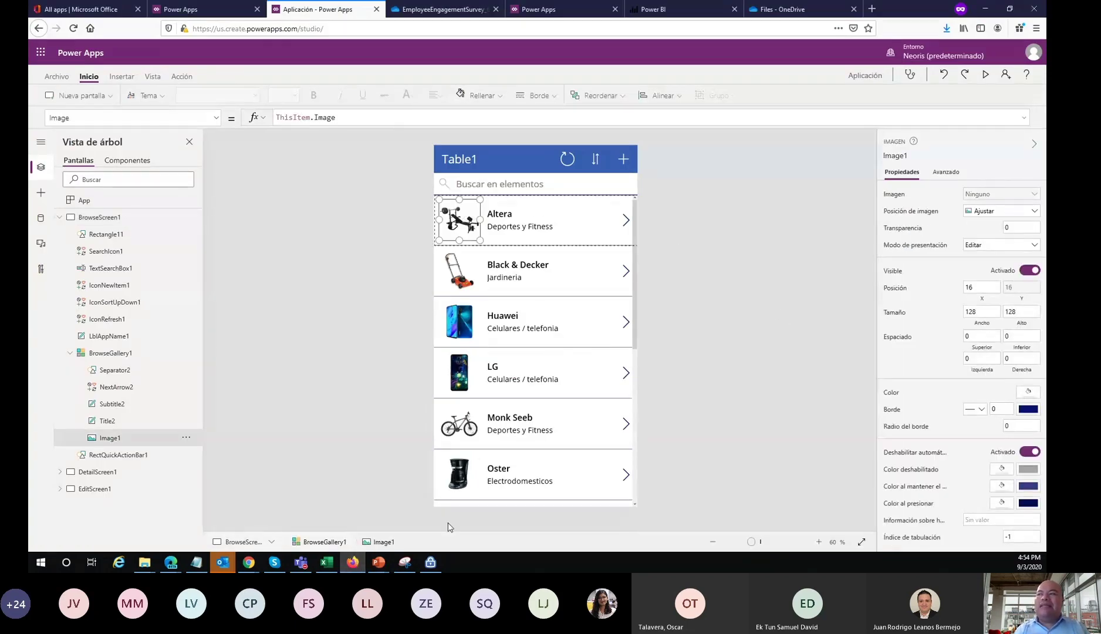
left_click(682, 294)
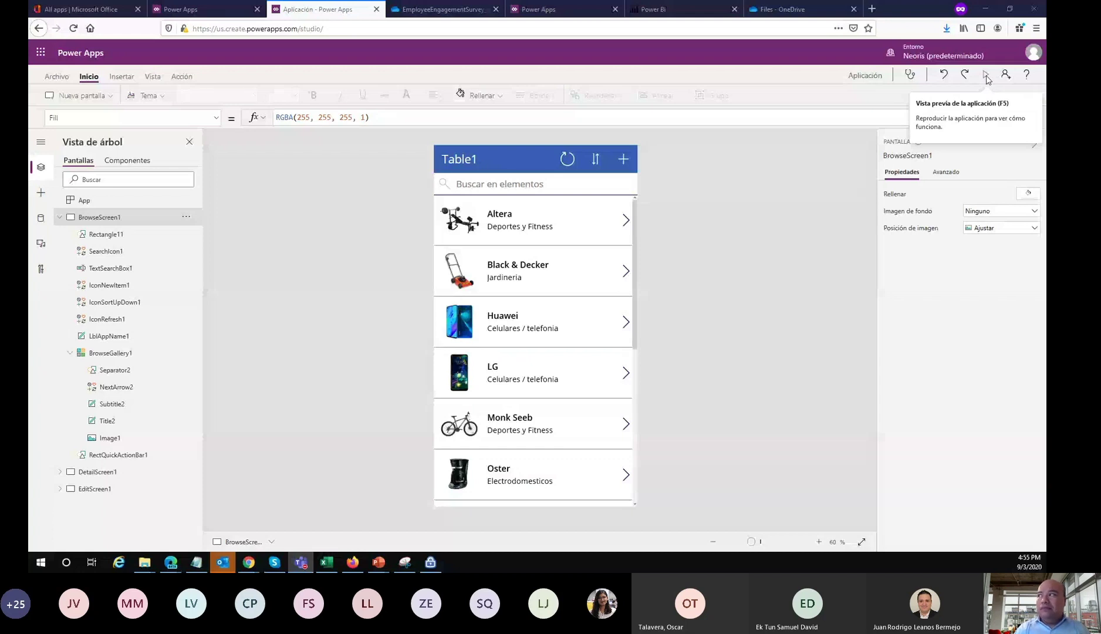
Preview the app, view the Altera product's details, and return to the product list
left_click(986, 75)
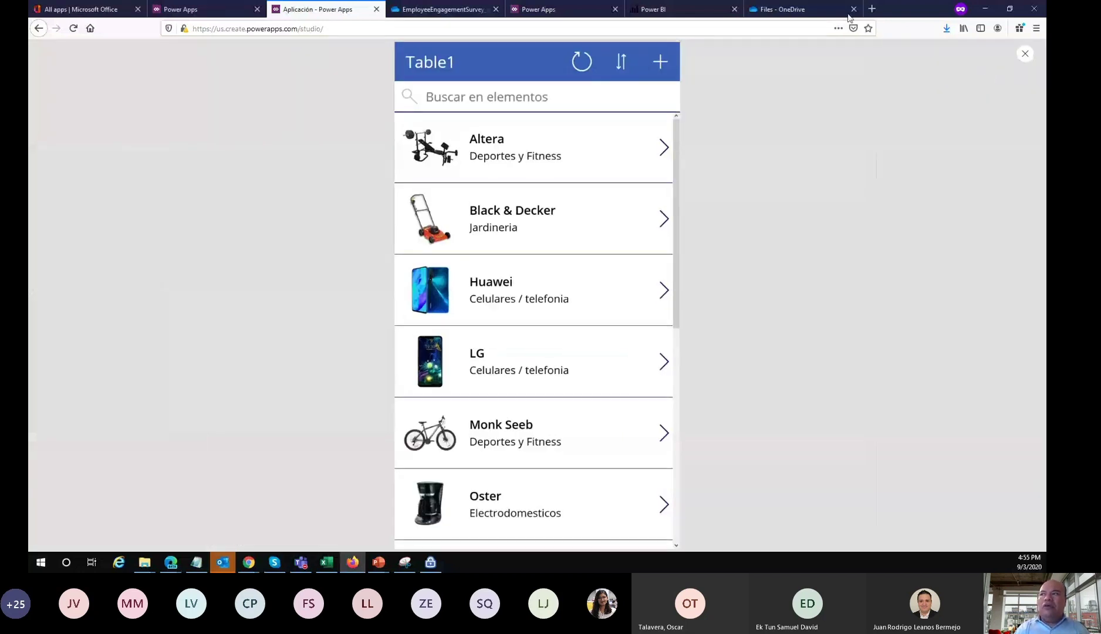
left_click(664, 147)
left_click(664, 151)
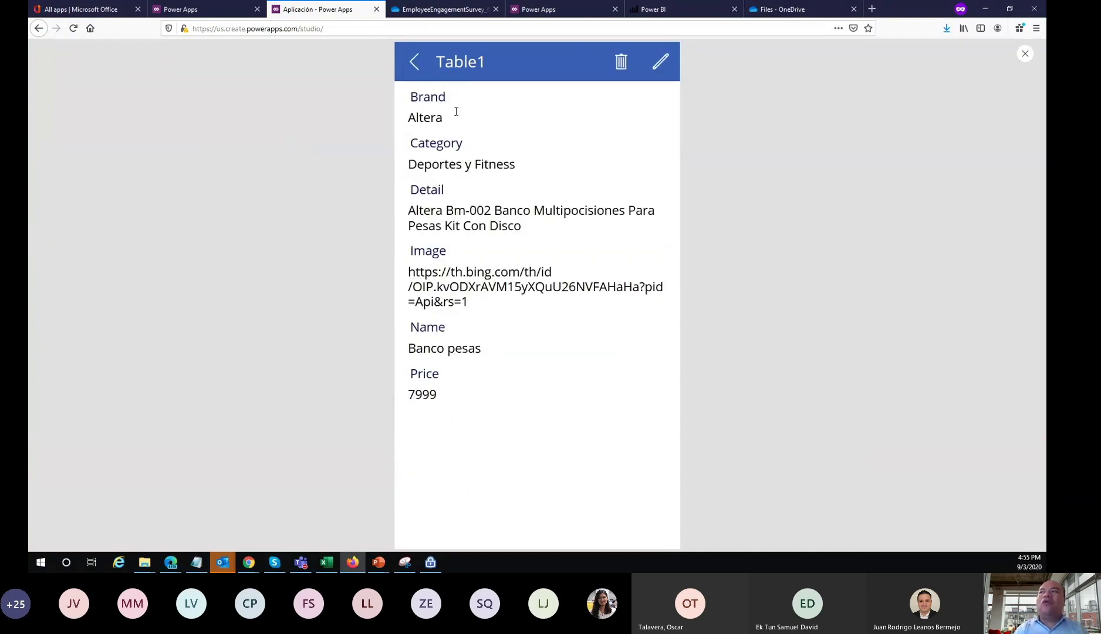
left_click(415, 63)
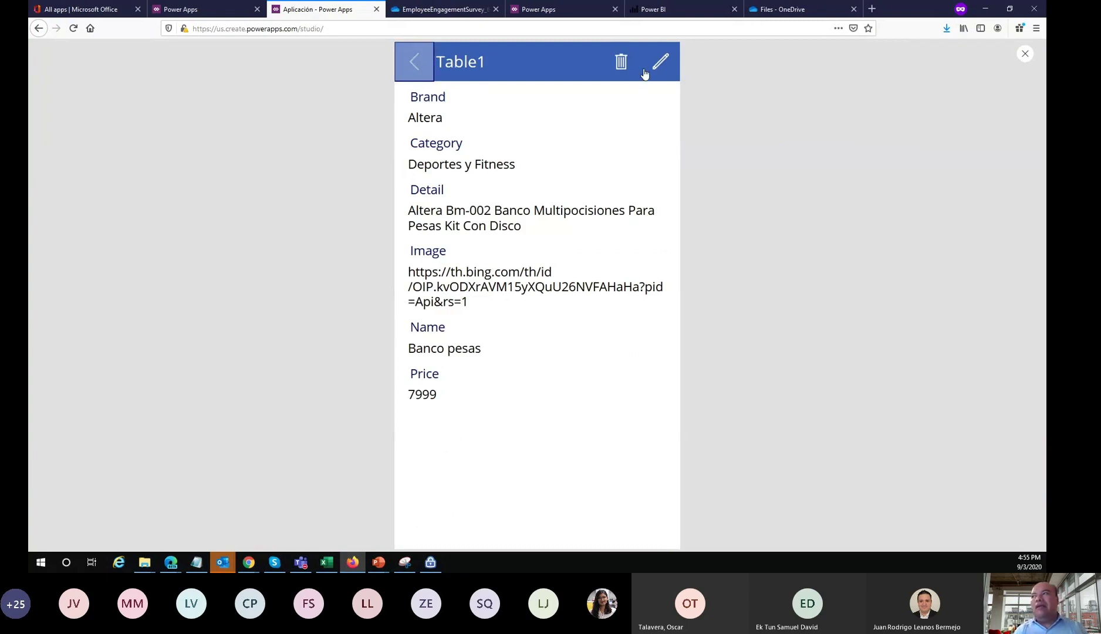
View the Black & Decker record's details and edit form, cancel editing, and exit the preview, accepting the canvas-testing tip
left_click(664, 218)
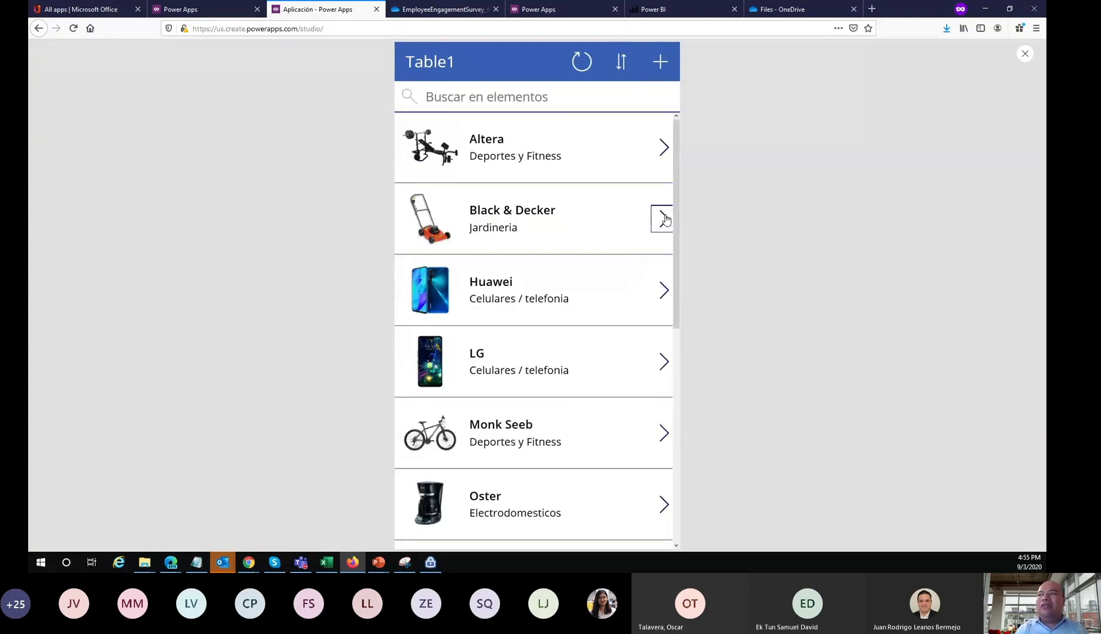
left_click(658, 64)
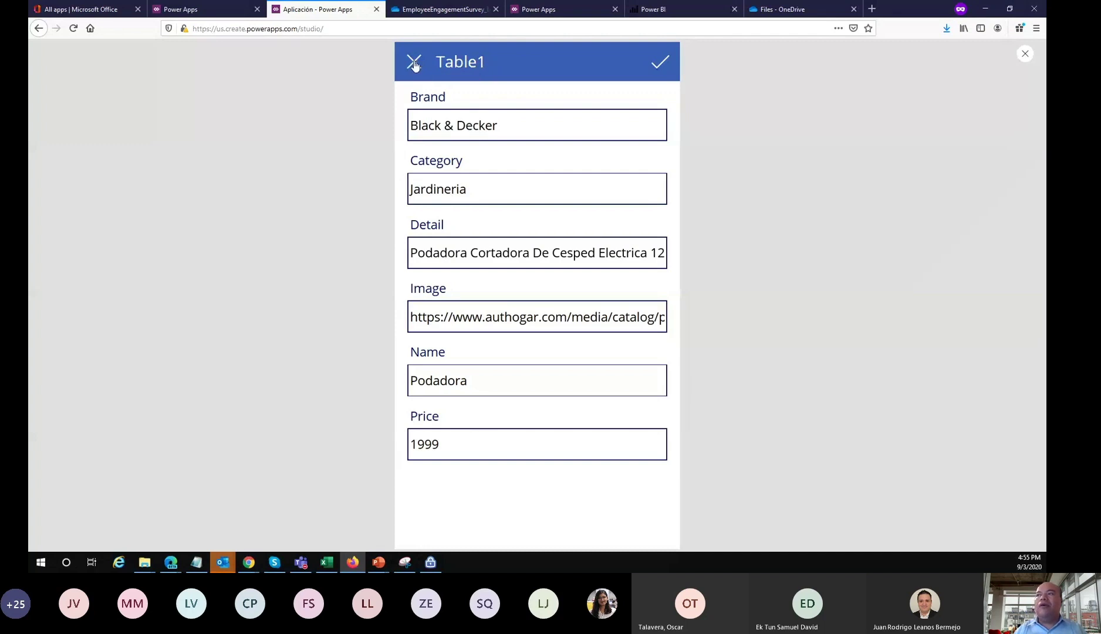
left_click(414, 63)
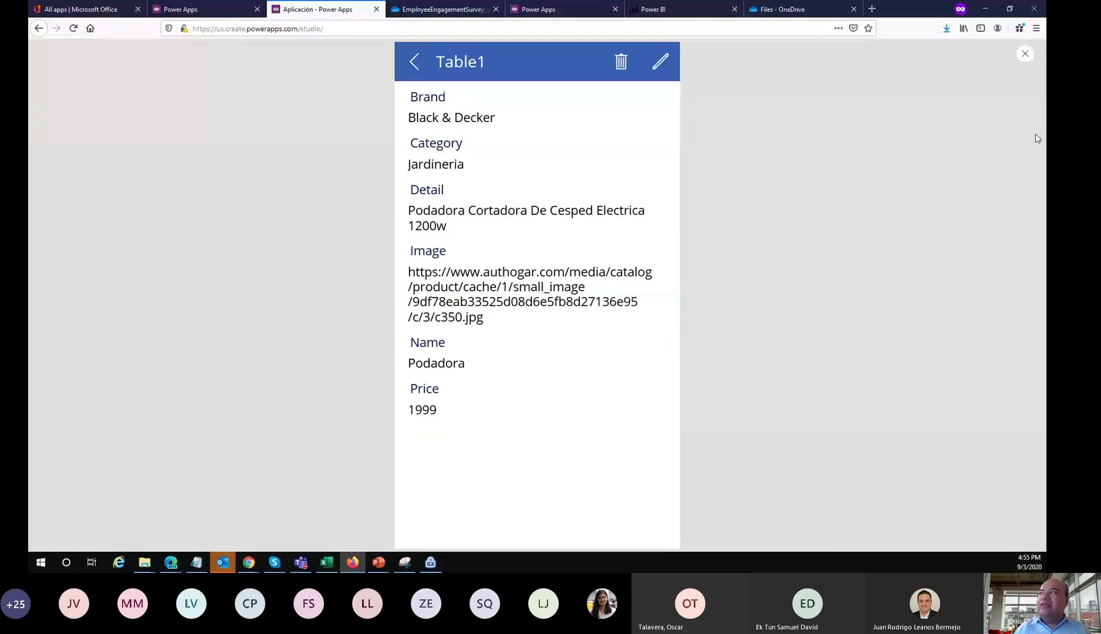
left_click(1027, 56)
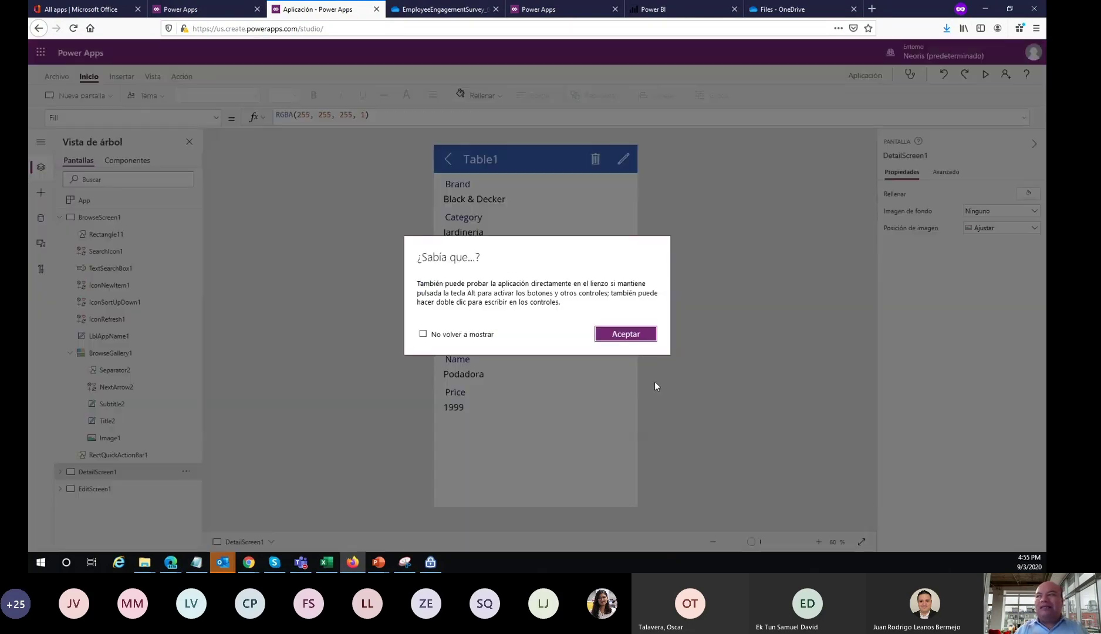
left_click(645, 338)
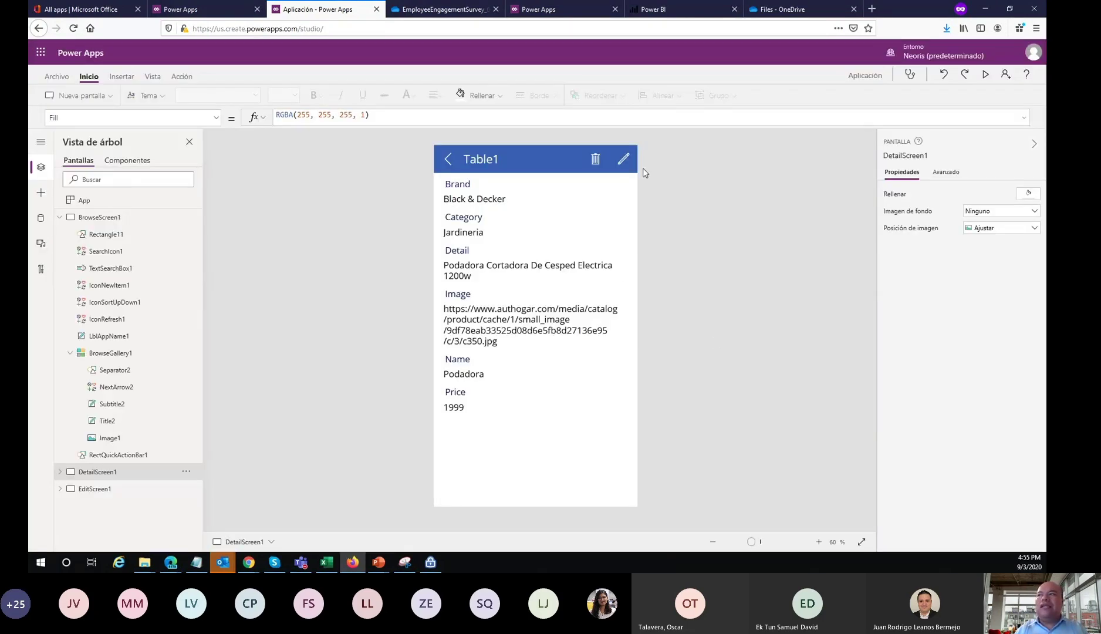
Collapse BrowseScreen1's controls and review BrowseScreen1, DetailScreen1 and EditScreen1 in turn, ending on BrowseScreen1
left_click(61, 218)
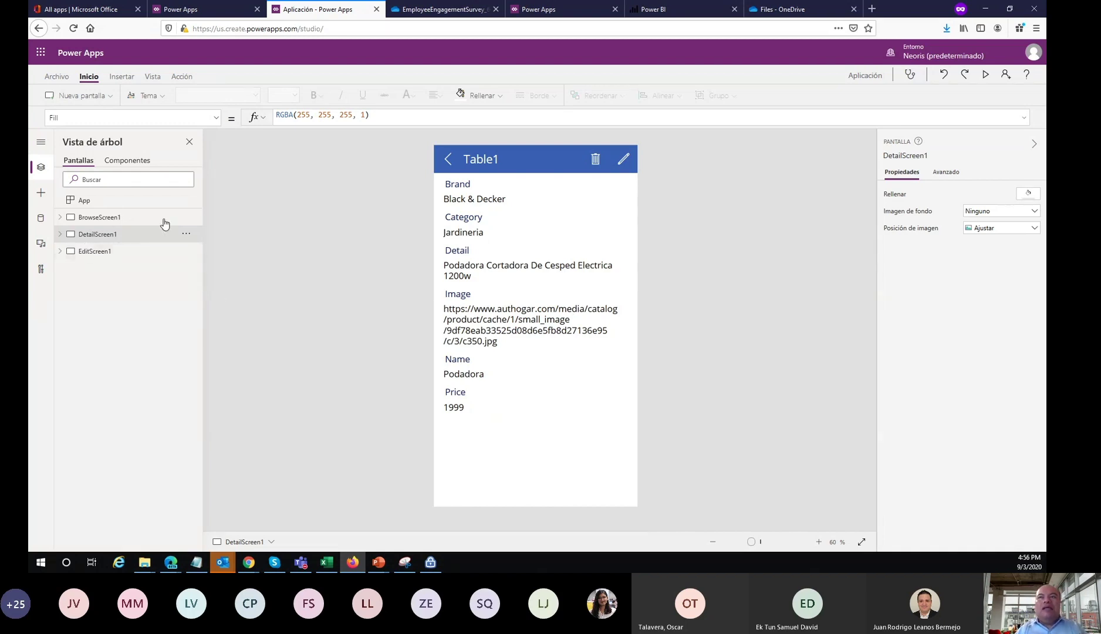
left_click(108, 220)
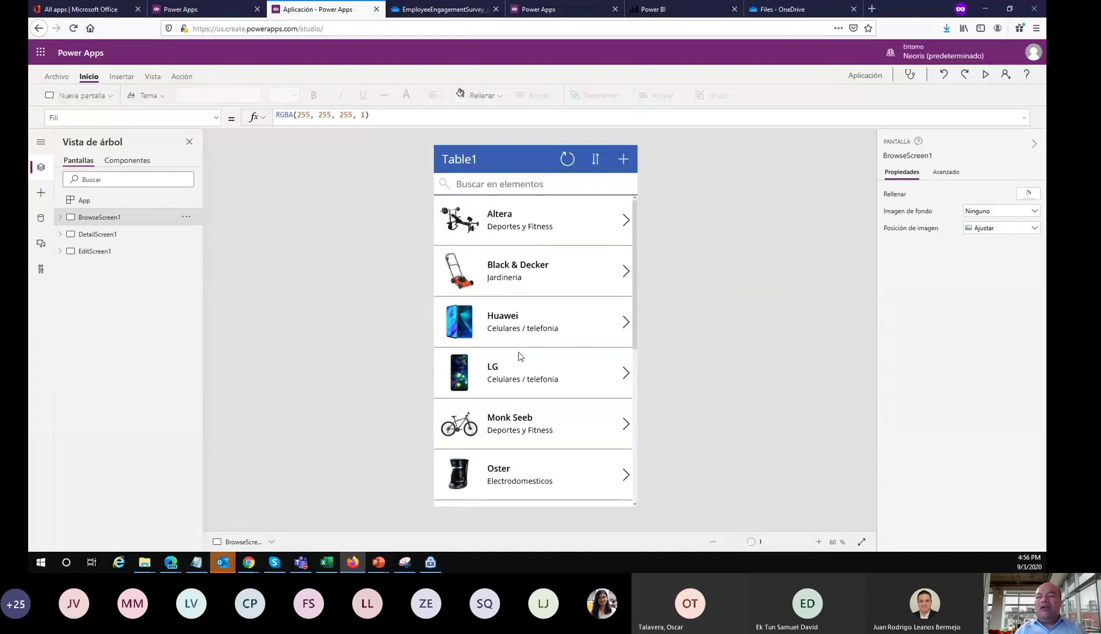
left_click(107, 237)
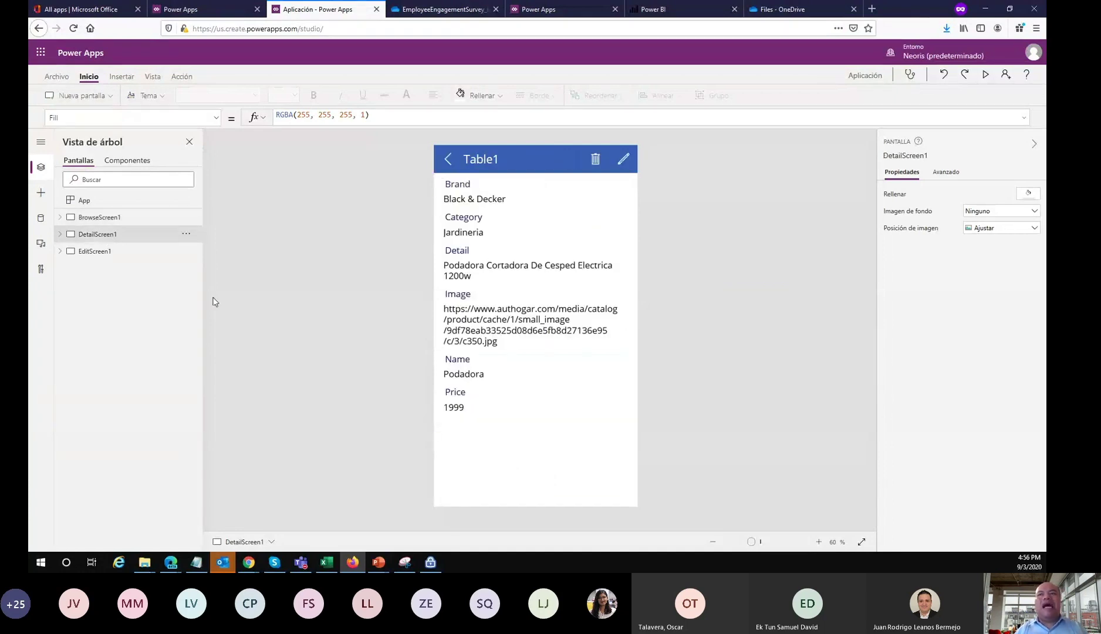
left_click(92, 252)
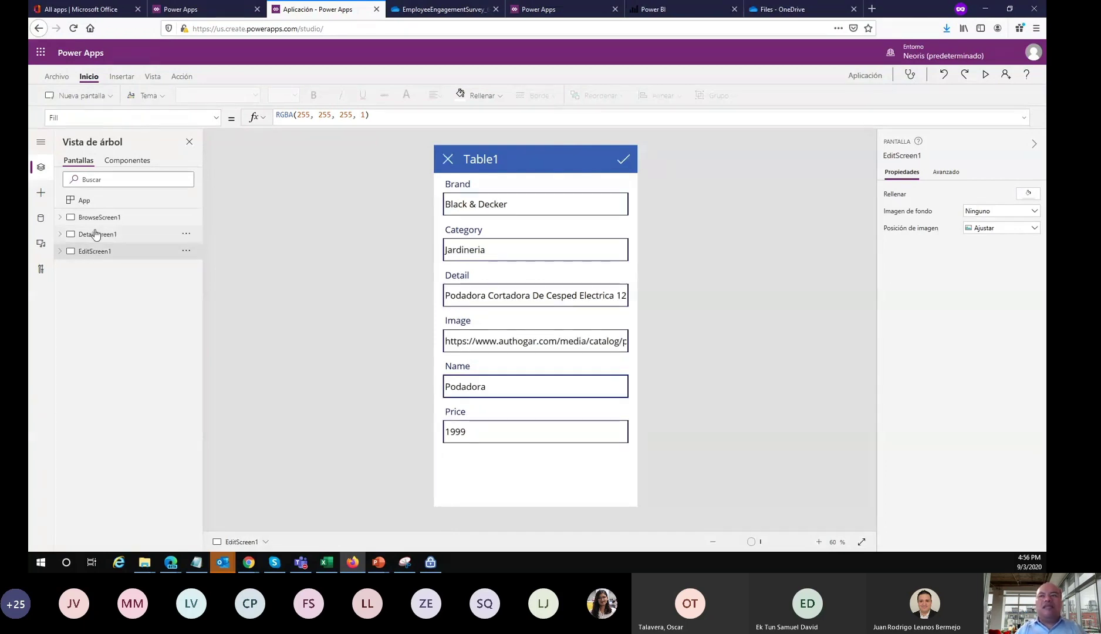
left_click(94, 221)
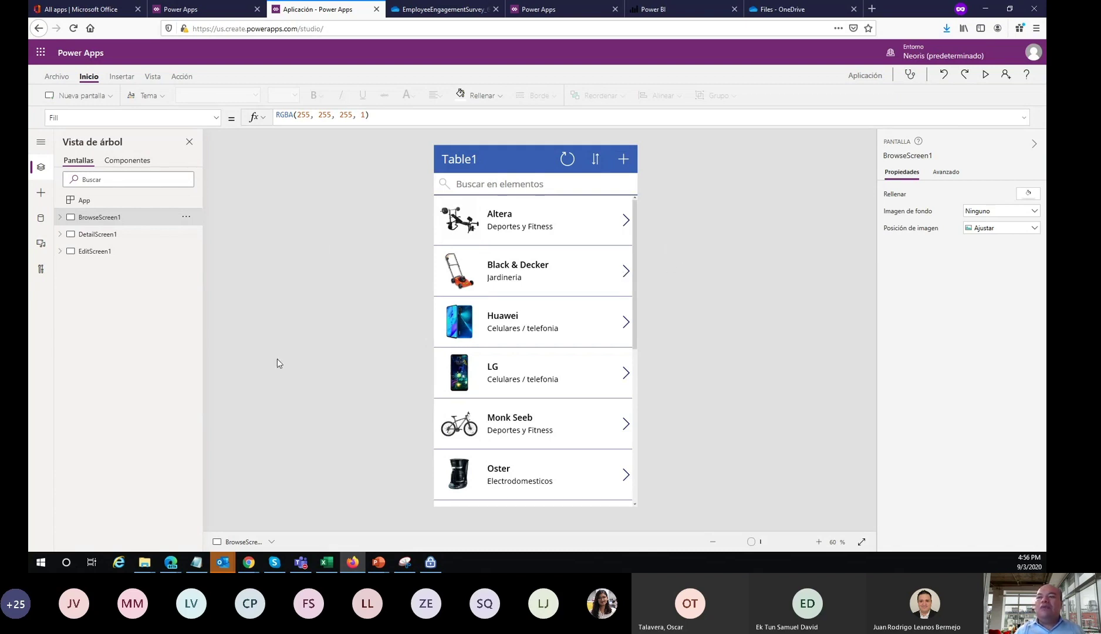
Switch to the Power Platform CEO_Design presentation in PowerPoint, hide the slide thumbnails, and show slide 30
mouse_move(379, 562)
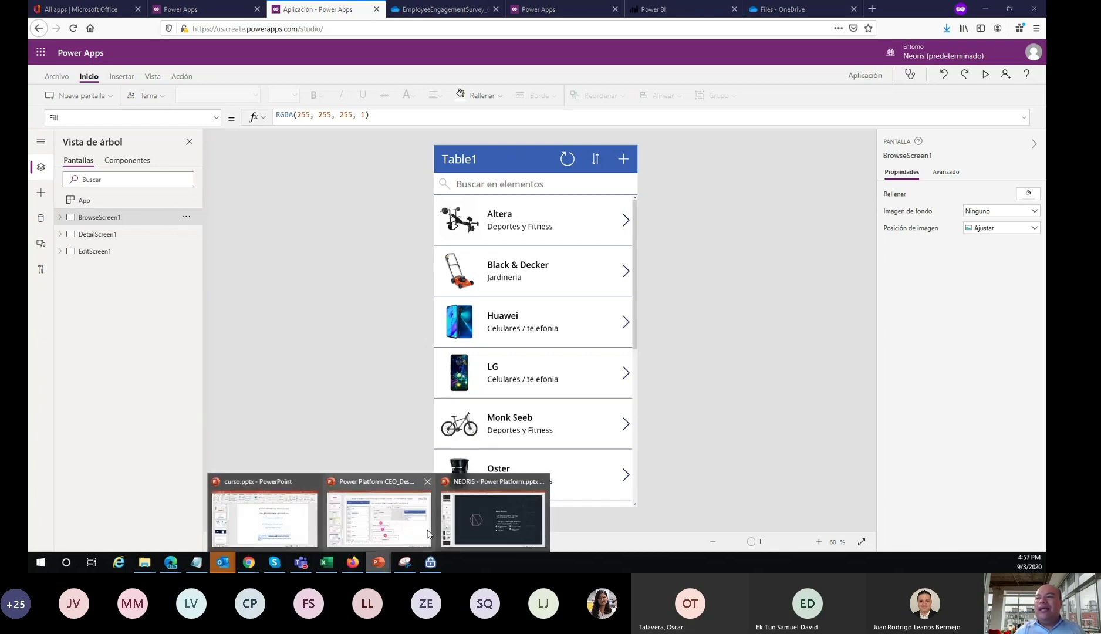
mouse_move(428, 534)
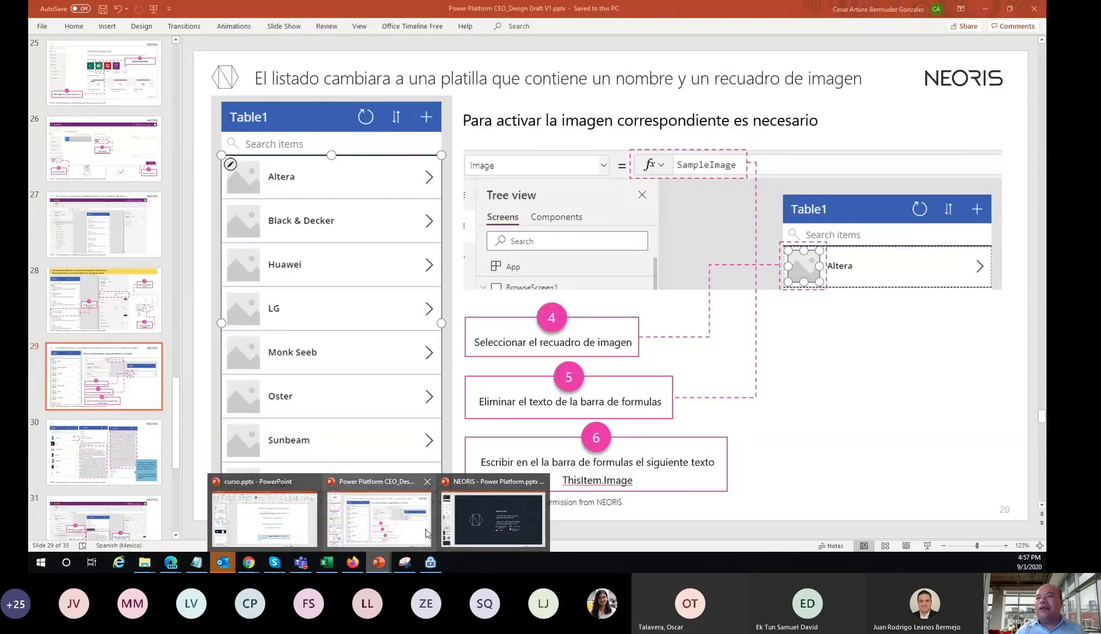
left_click(428, 533)
left_click_drag(180, 305, 91, 307)
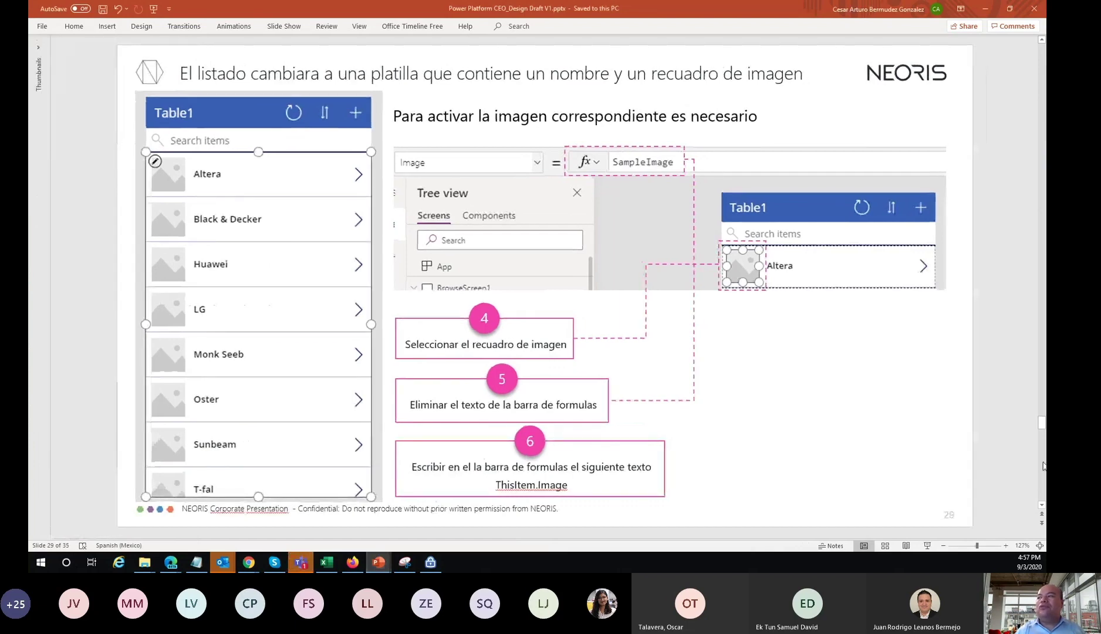
scroll(1044, 466, "down", 1)
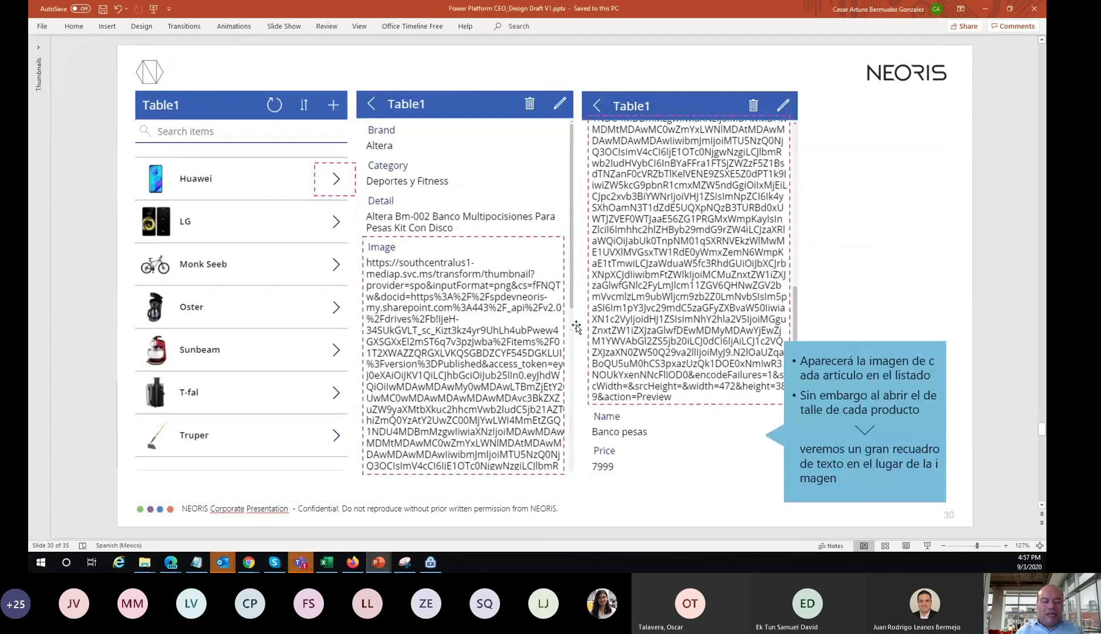
Switch back to Power Apps in Firefox and select the Image card on DetailScreen1
key("alt+Tab")
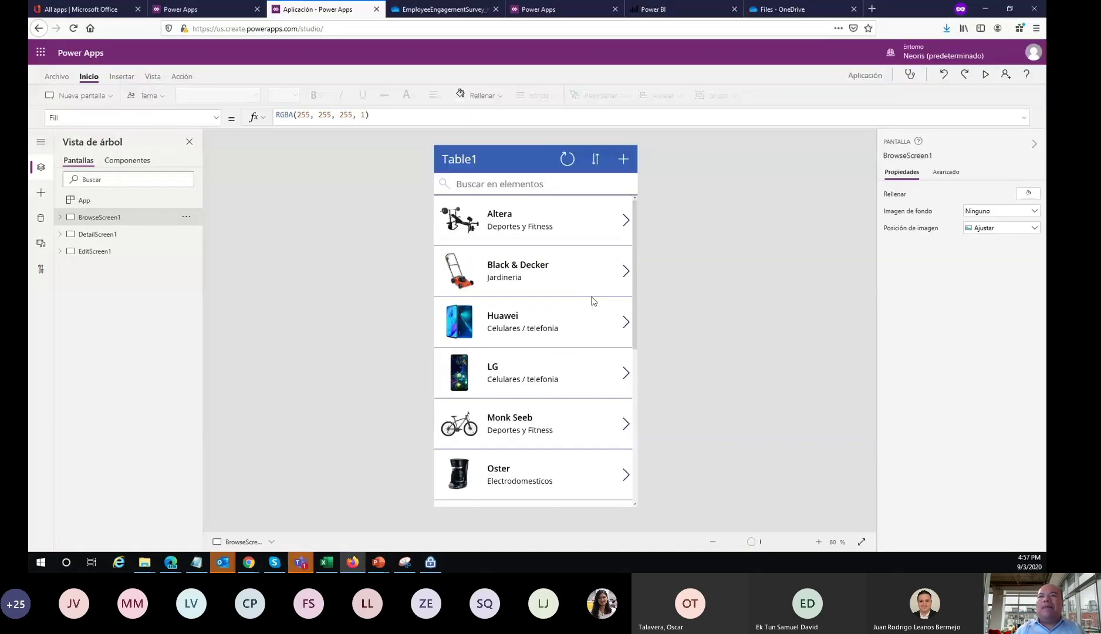
left_click(112, 237)
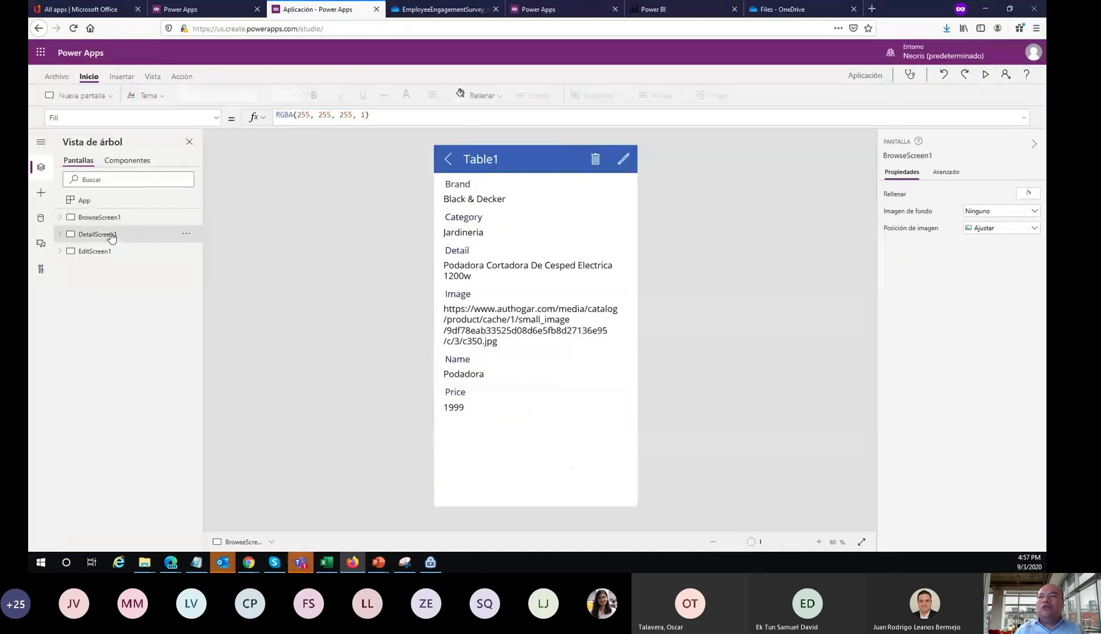
left_click(501, 335)
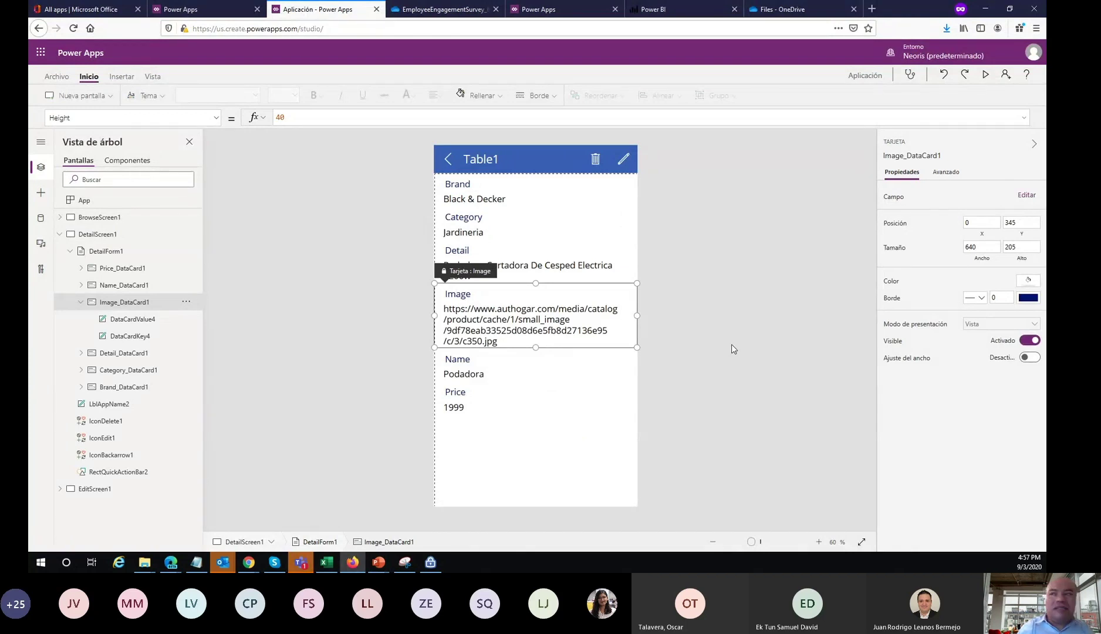
Examine the Altera picture's ThisItem.Image formula on BrowseScreen1, highlighting it in full, and deselect the picture
left_click(109, 218)
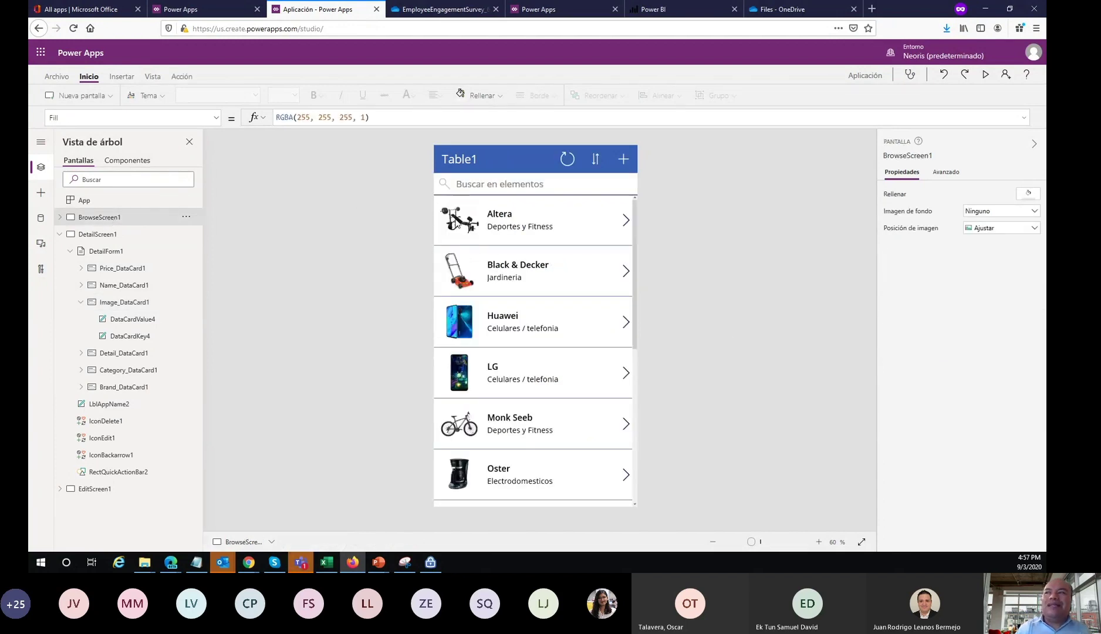
left_click(455, 218)
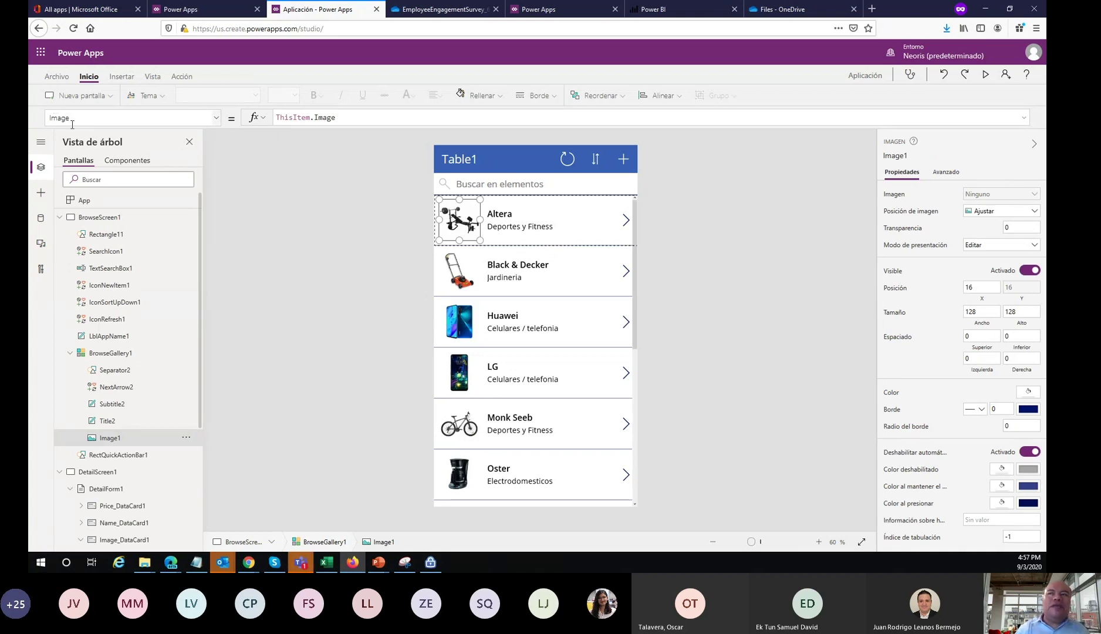
left_click(367, 118)
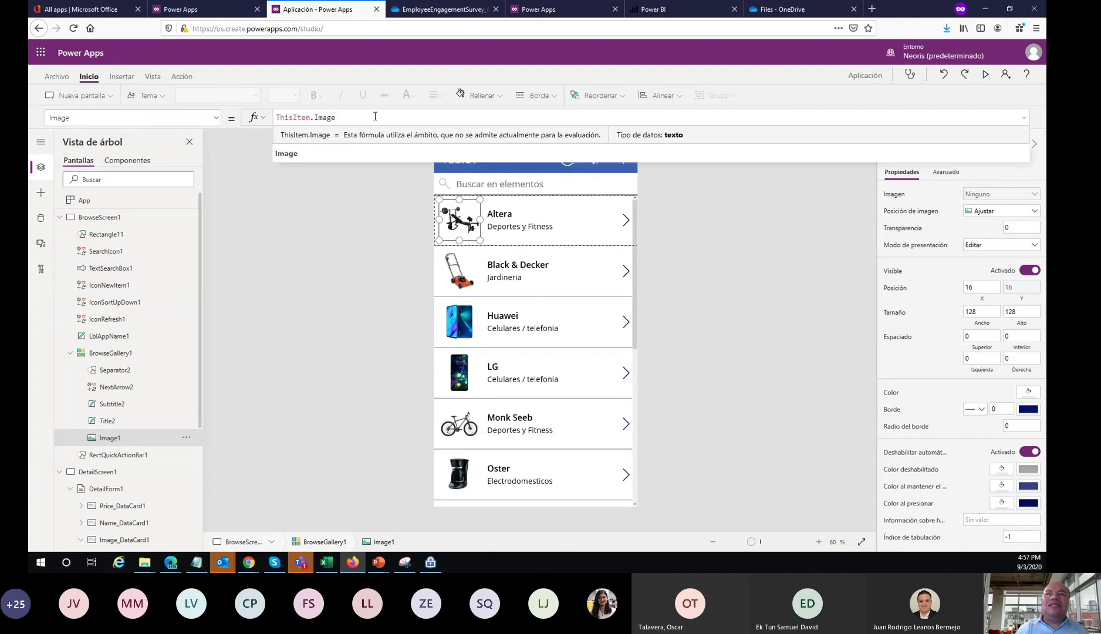
left_click_drag(374, 118, 277, 118)
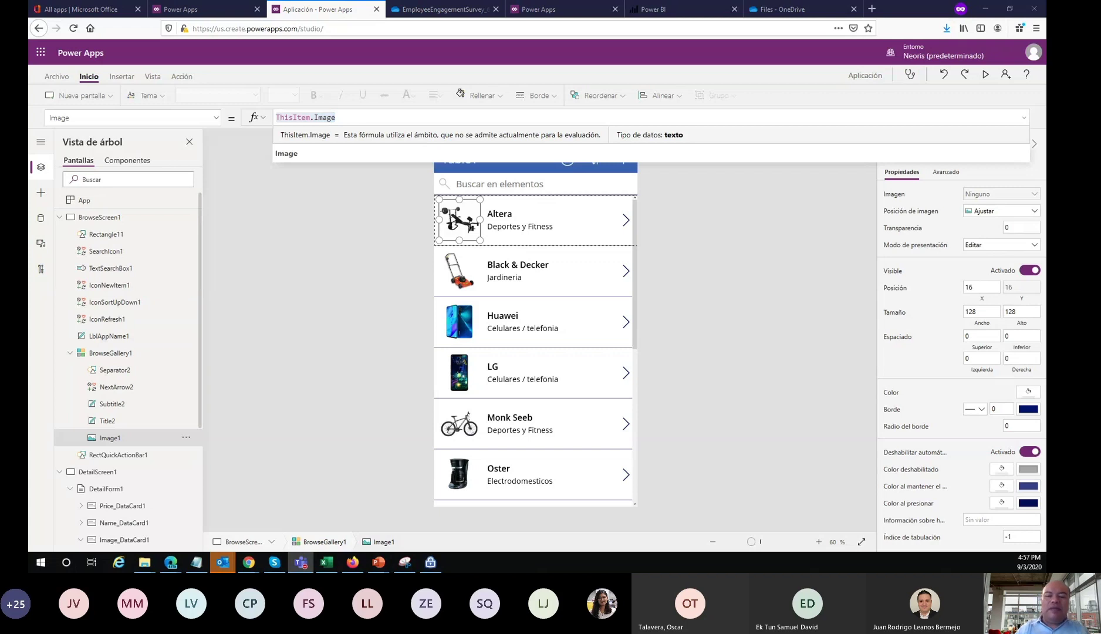
left_click(350, 247)
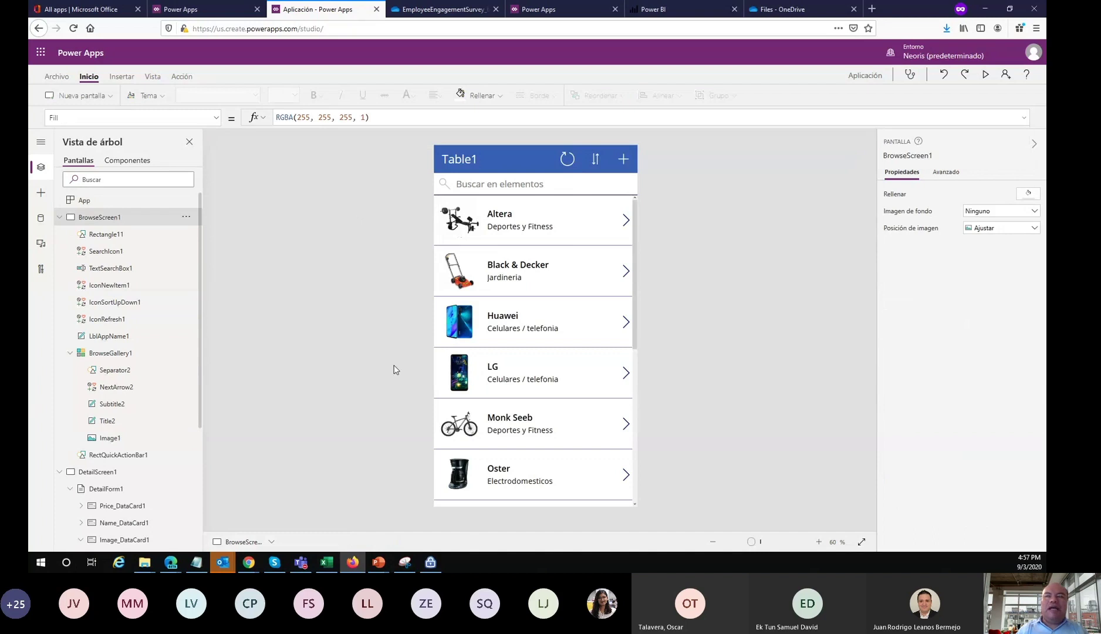
left_click(449, 212)
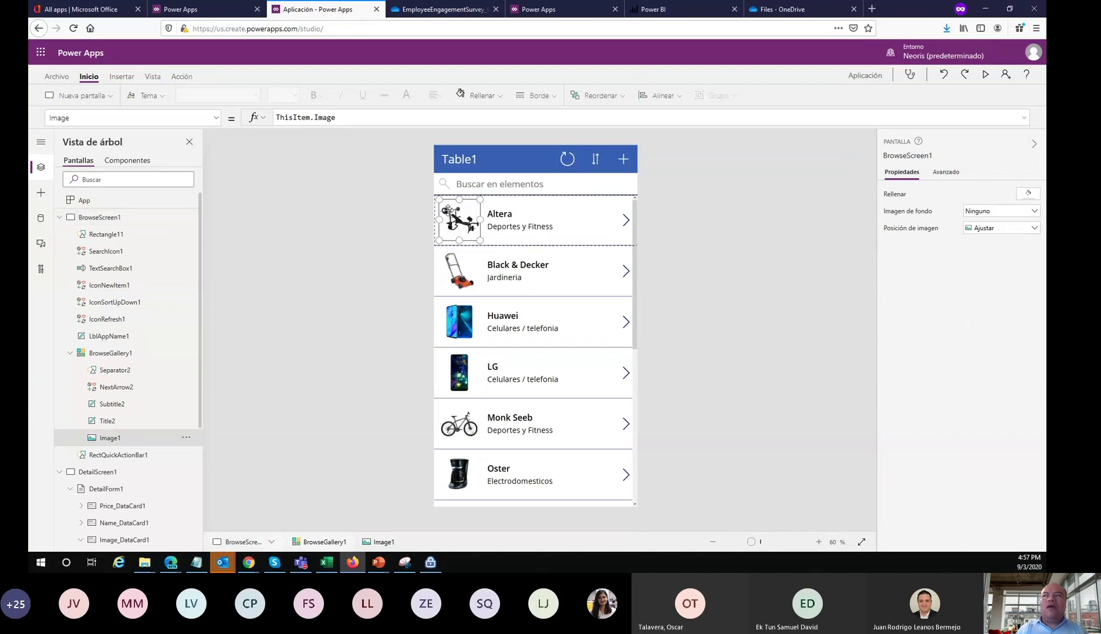
left_click(327, 262)
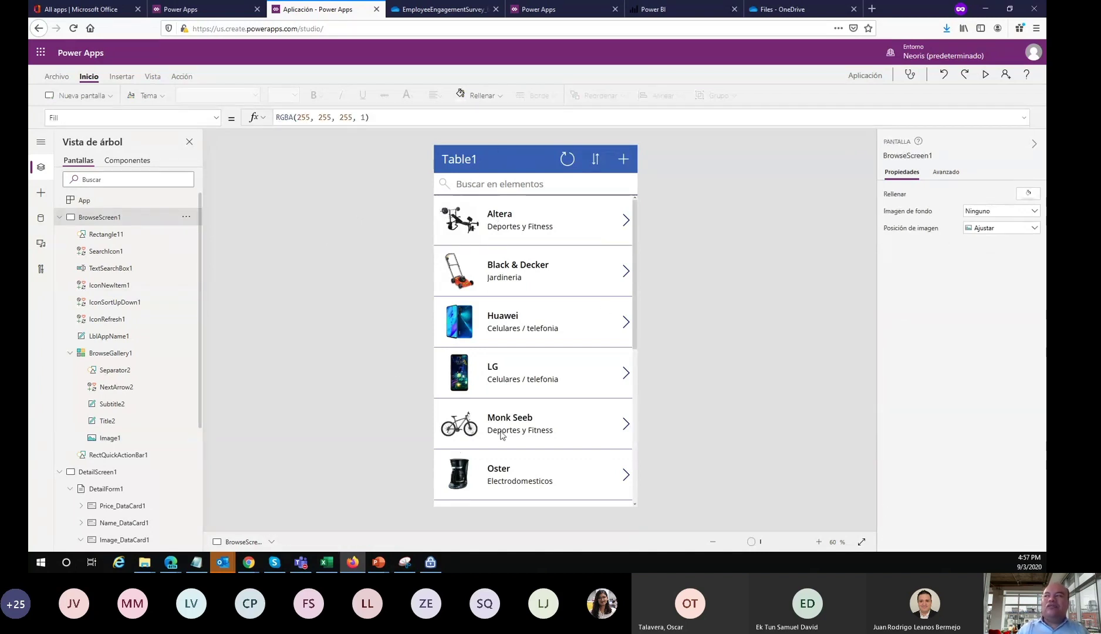
Review the layout options available for the product gallery on BrowseScreen1 without changing its layout
left_click(634, 274)
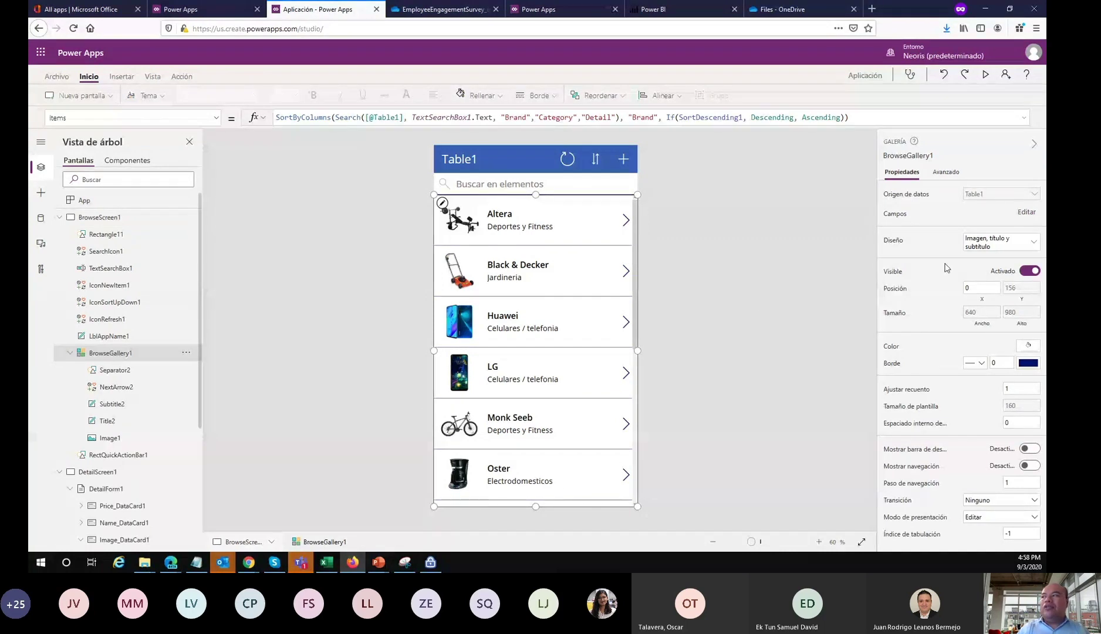
left_click(1034, 245)
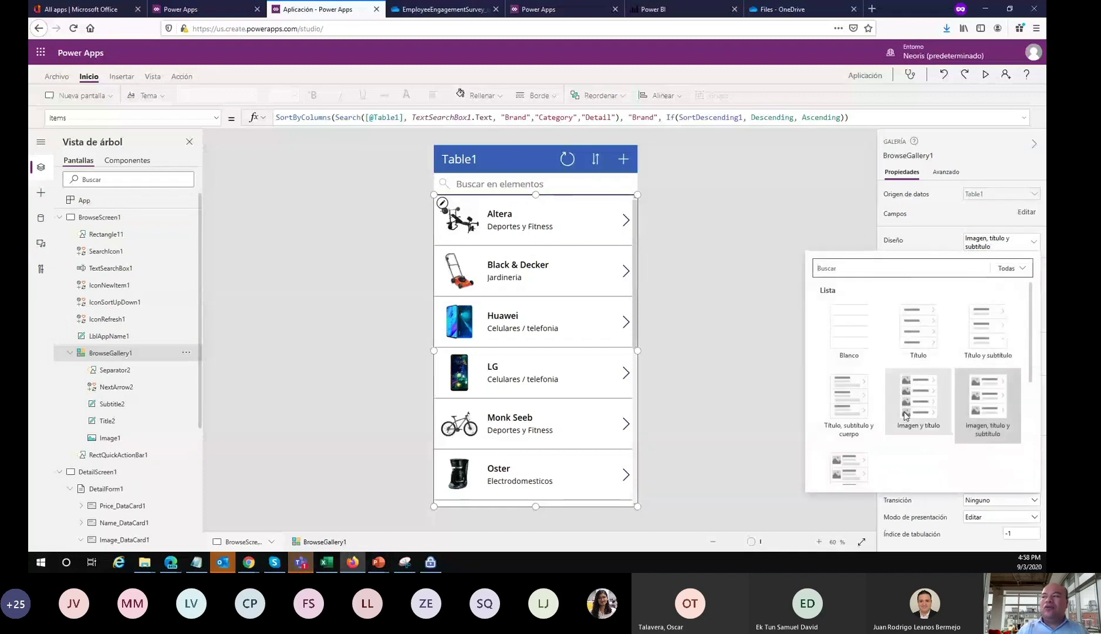
scroll(906, 416, "down", 1)
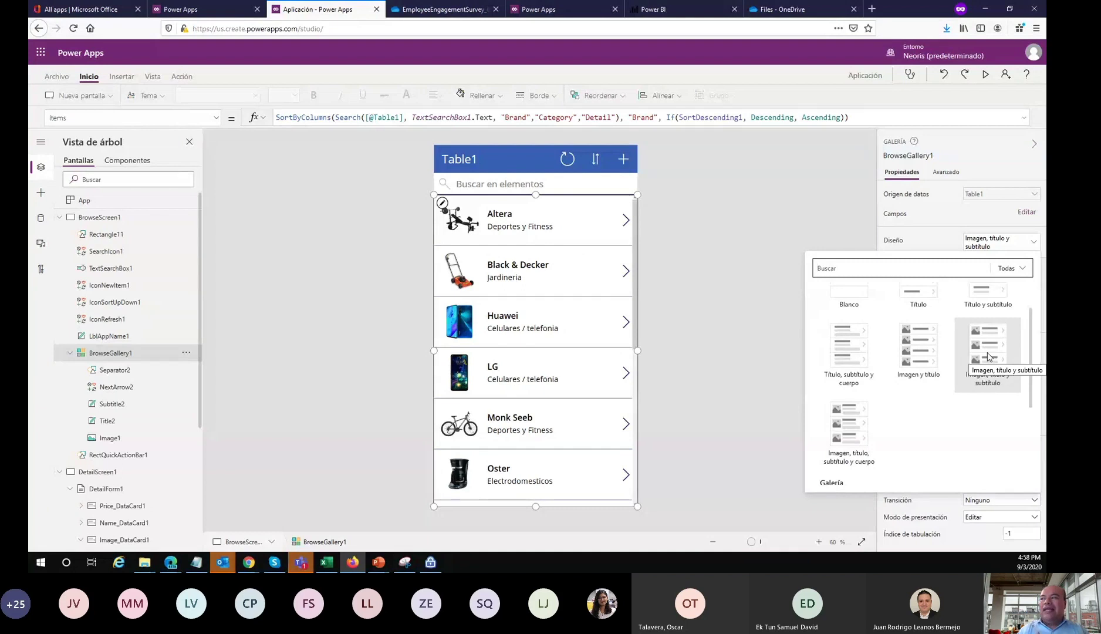
left_click(771, 303)
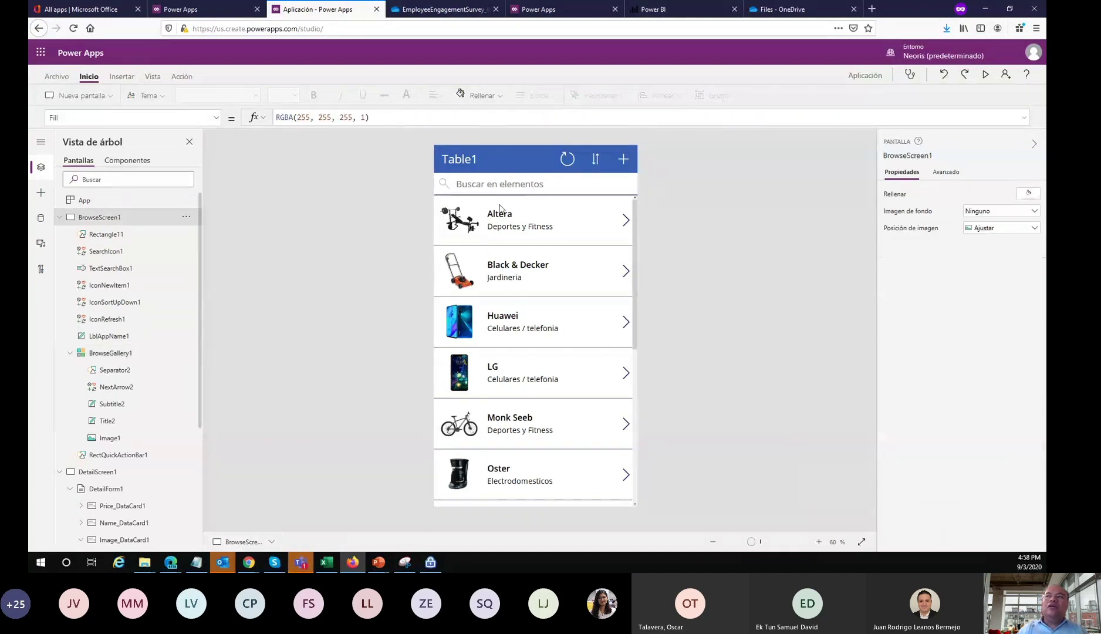
Inspect the Image formula of the Altera row's picture once more and return to the BrowseScreen1 selection
left_click(458, 220)
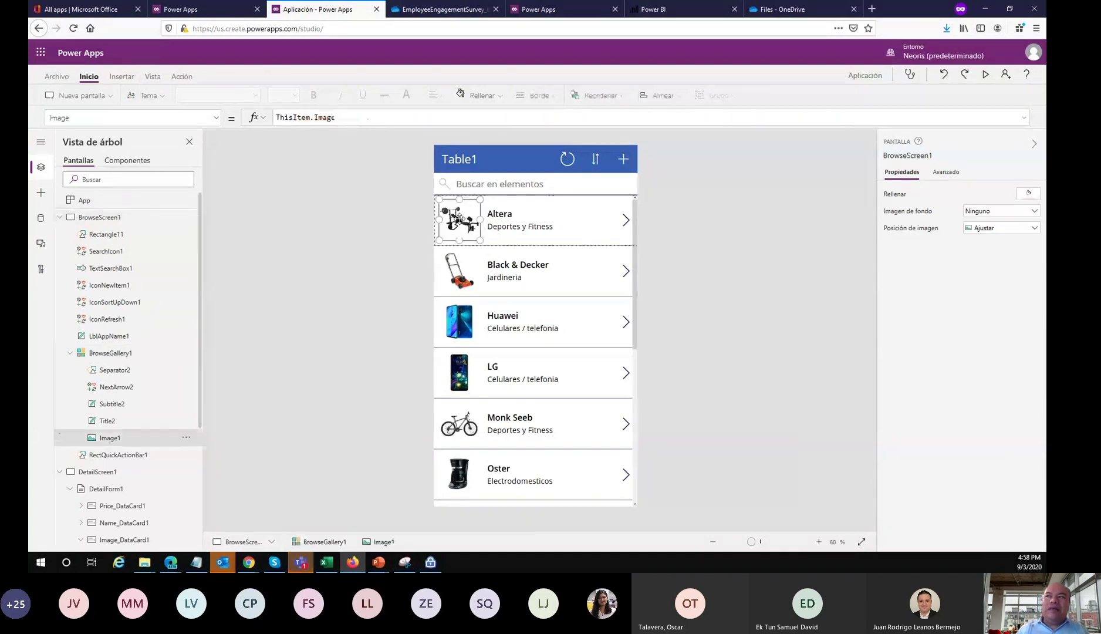
left_click(359, 117)
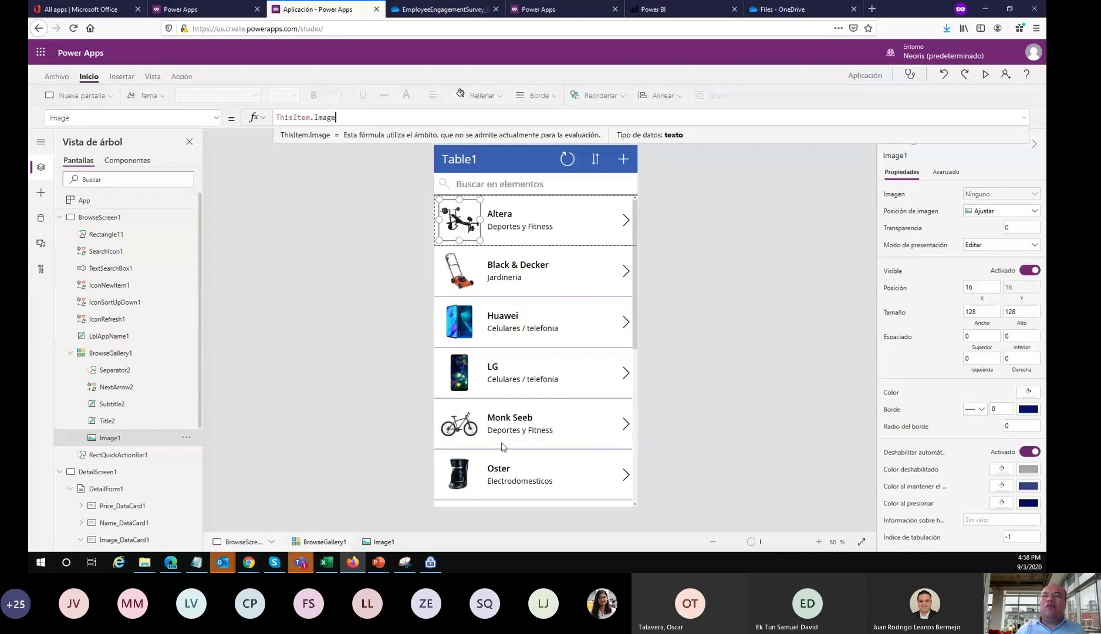
left_click(671, 286)
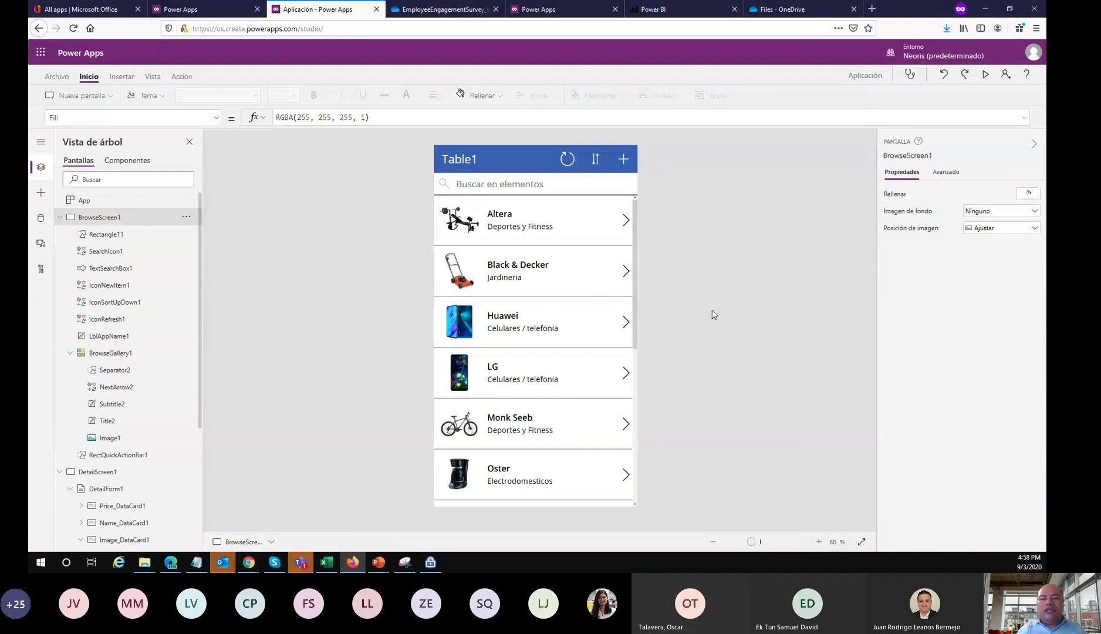
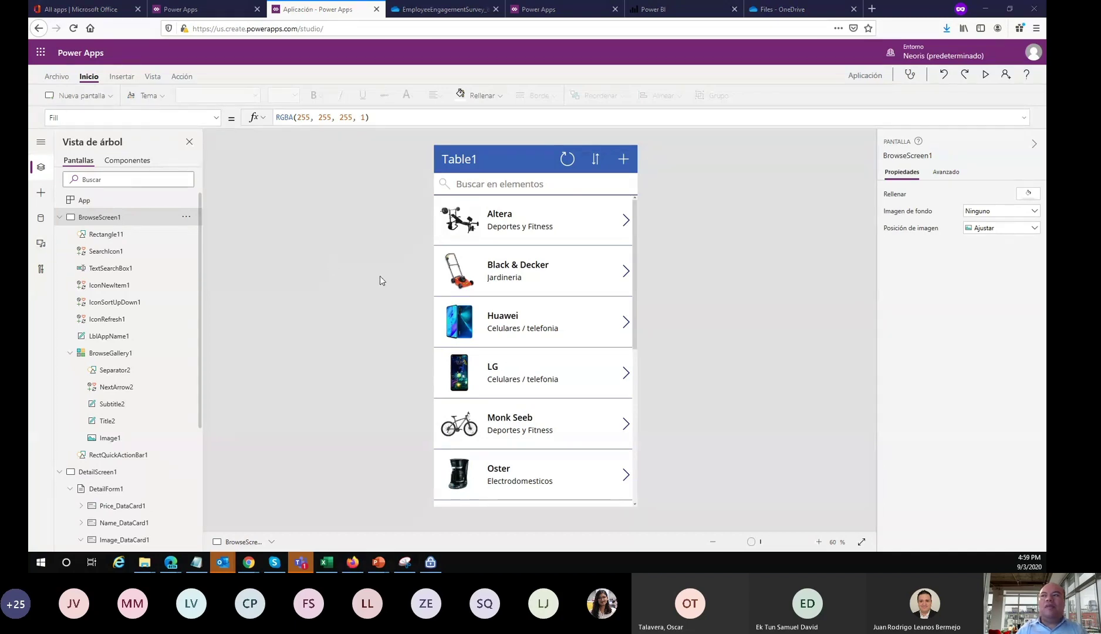
Switch to the PowerPoint presentation and preview slides 30 to 33, returning to slide 31 on deleting the image text card
key("alt+Tab")
left_click(514, 381)
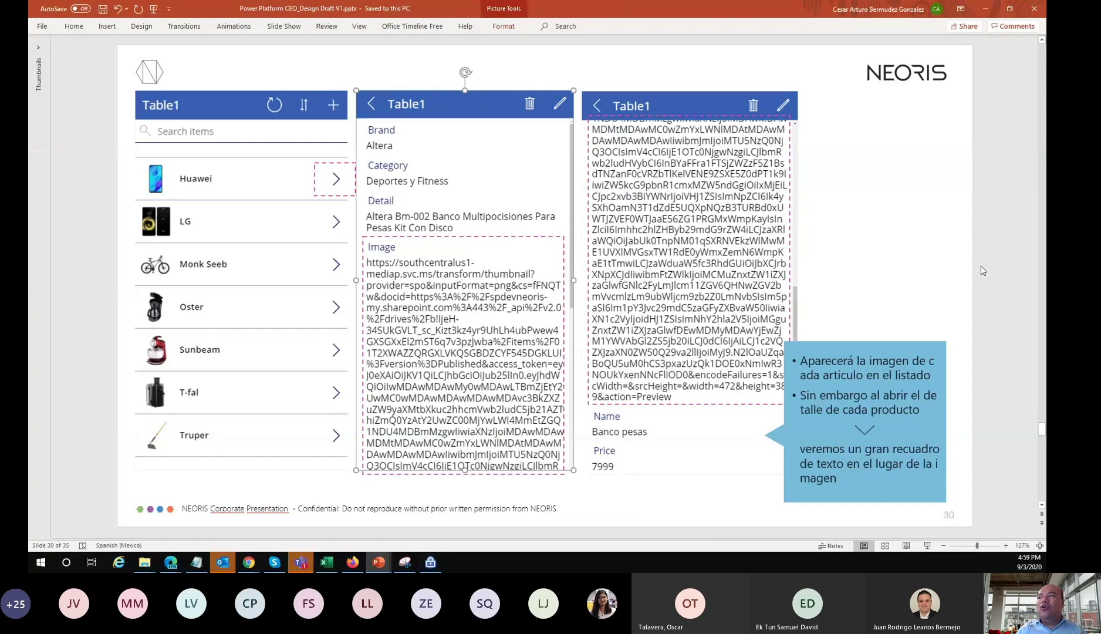
left_click(993, 287)
scroll(992, 286, "down", 2)
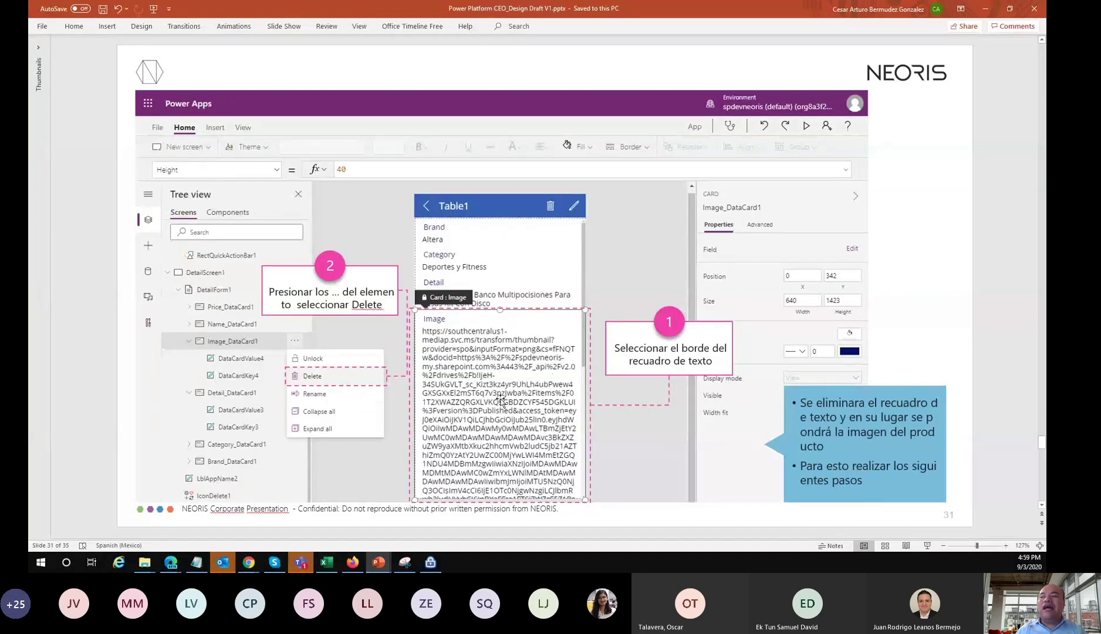
scroll(527, 393, "down", 2)
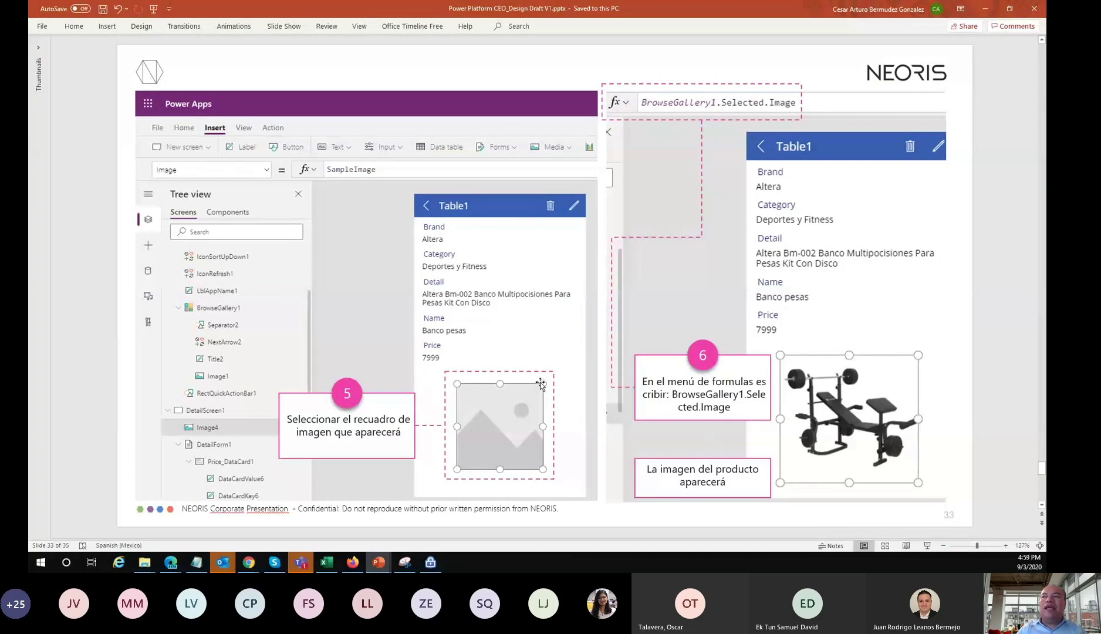
scroll(540, 384, "up", 2)
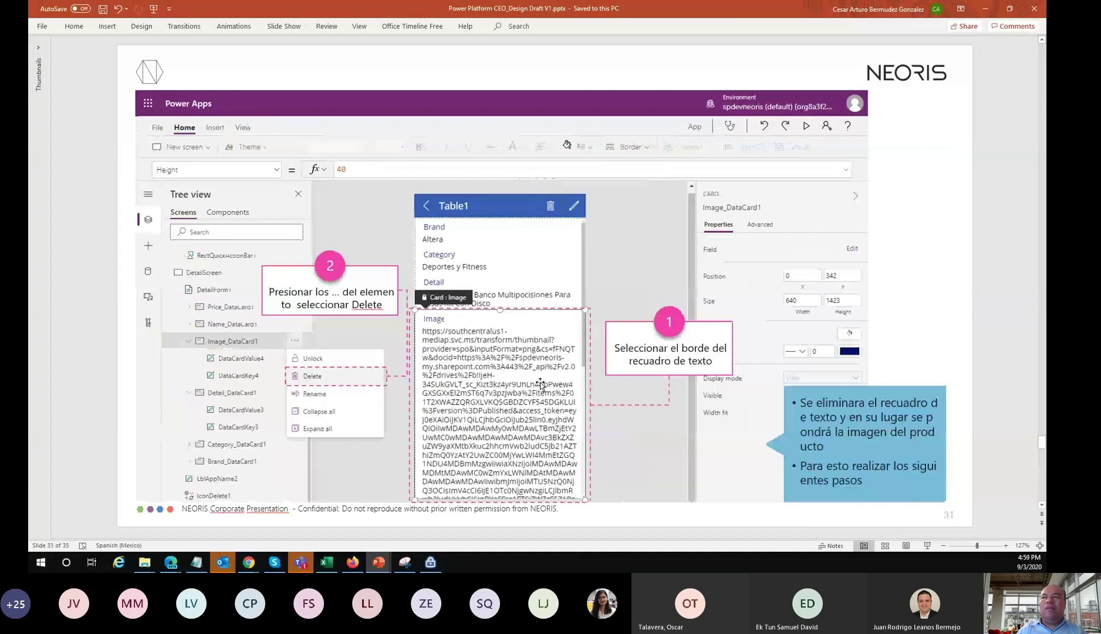
Switch back to Power Apps, show DetailScreen1, and collapse the controls of BrowseScreen1 and DetailScreen1
key("alt+Tab")
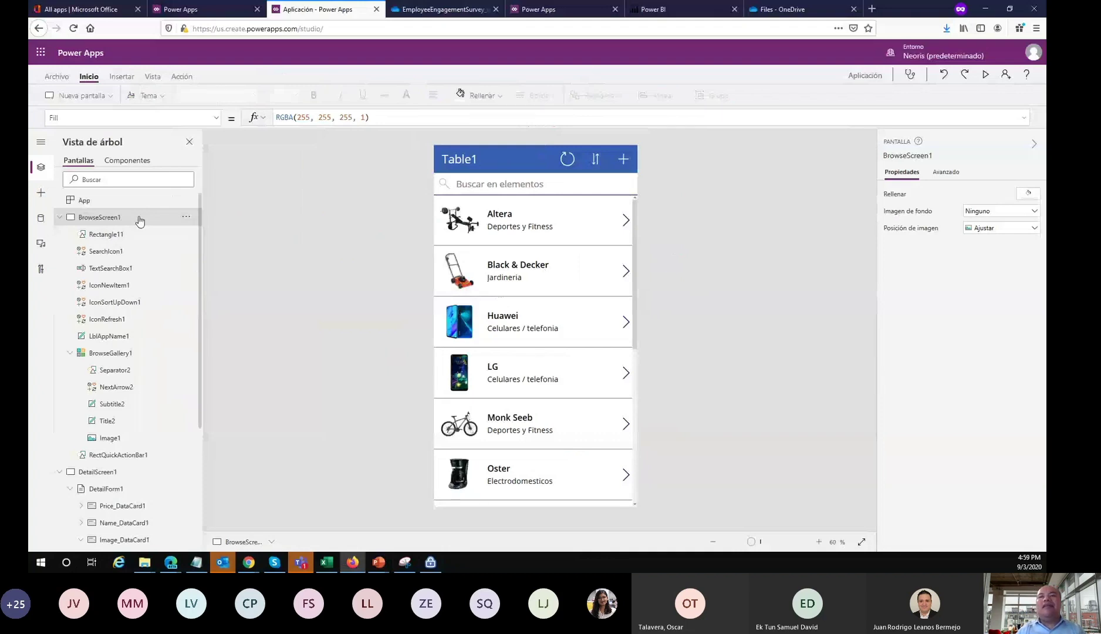
left_click(98, 472)
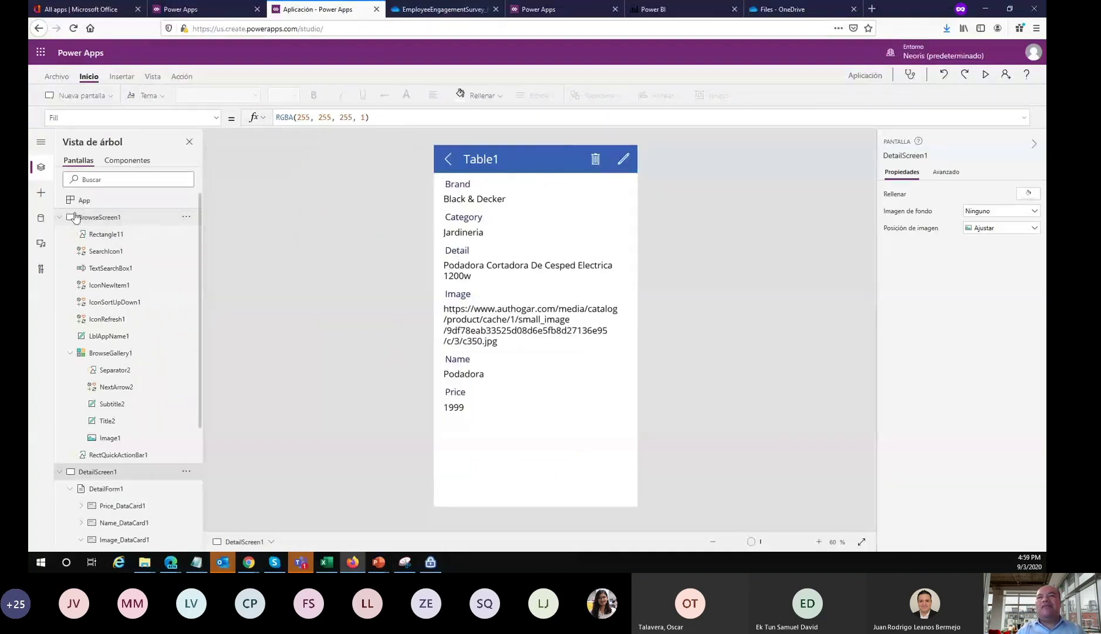
left_click(59, 217)
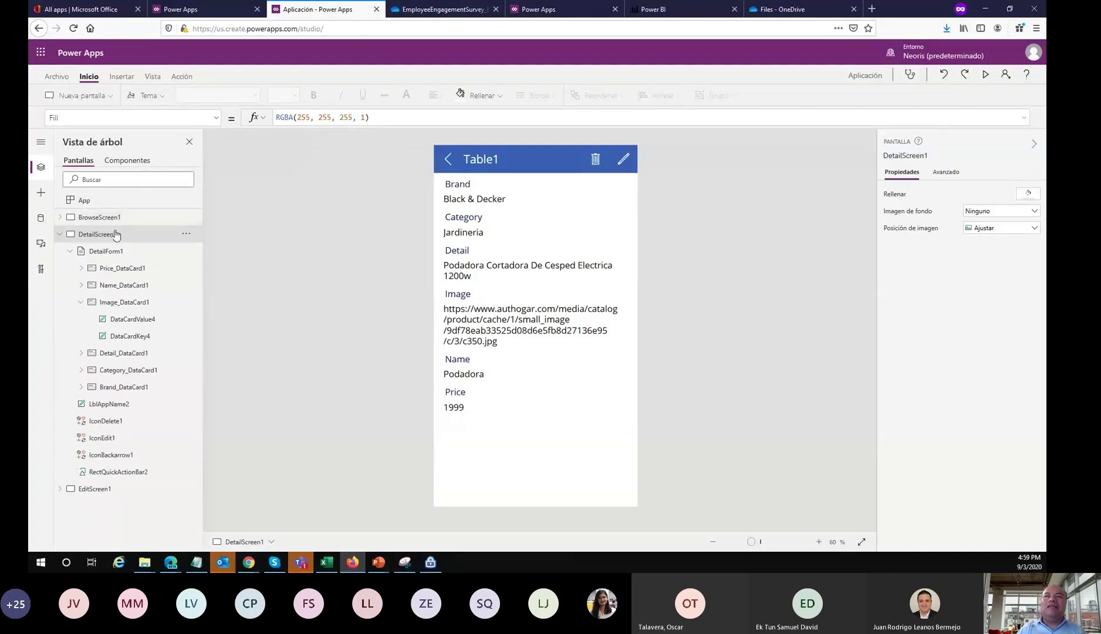
left_click(59, 234)
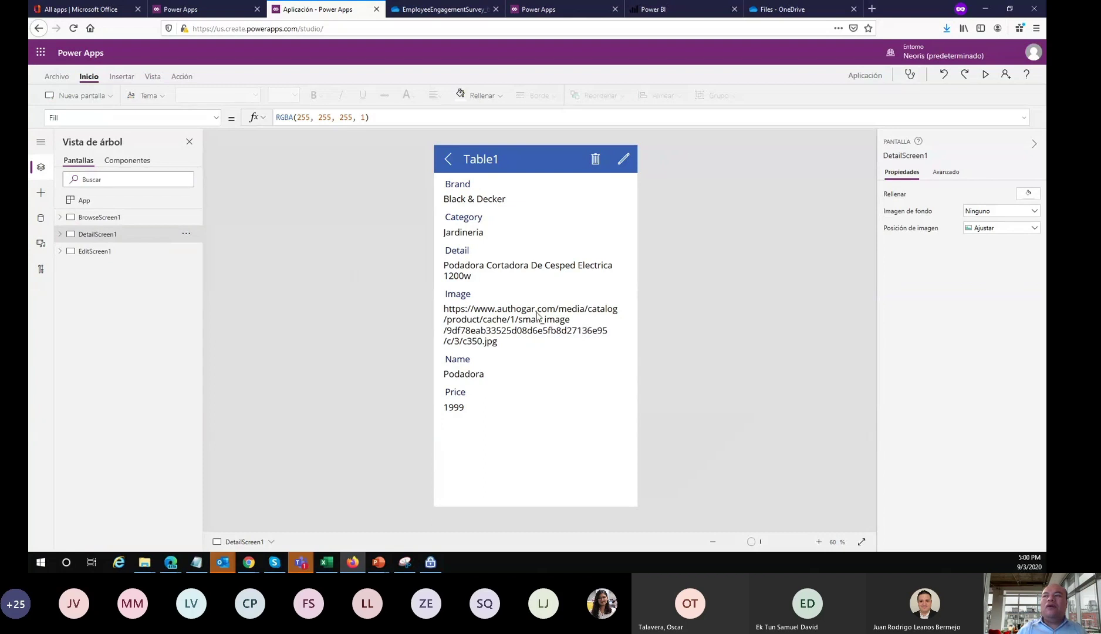
Delete the Image card containing the picture's web address from the form on DetailScreen1
left_click(576, 318)
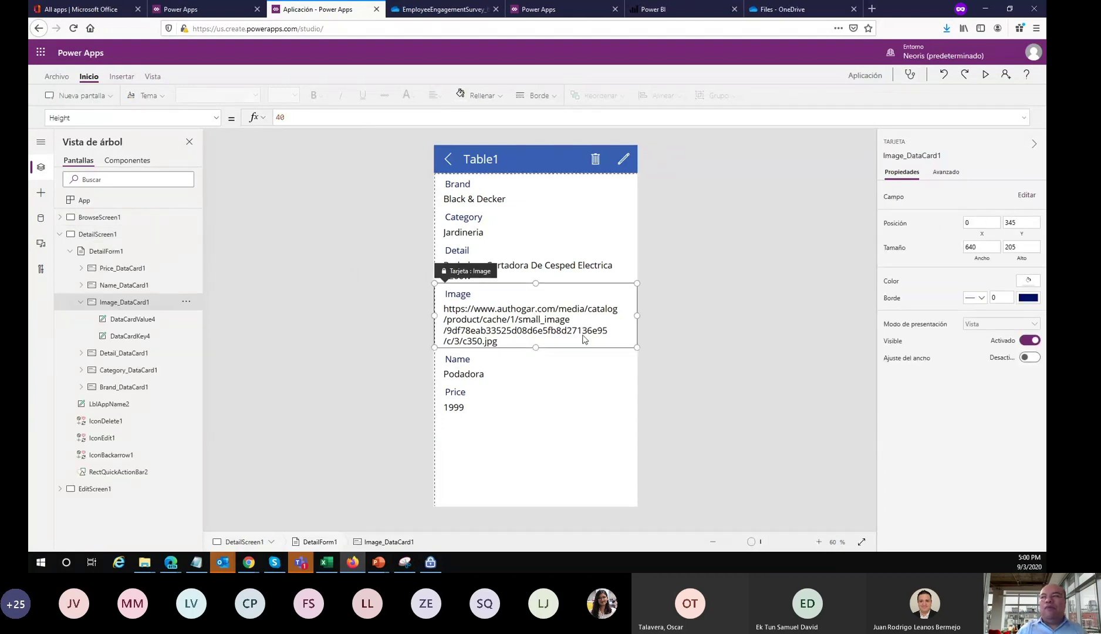
mouse_move(592, 329)
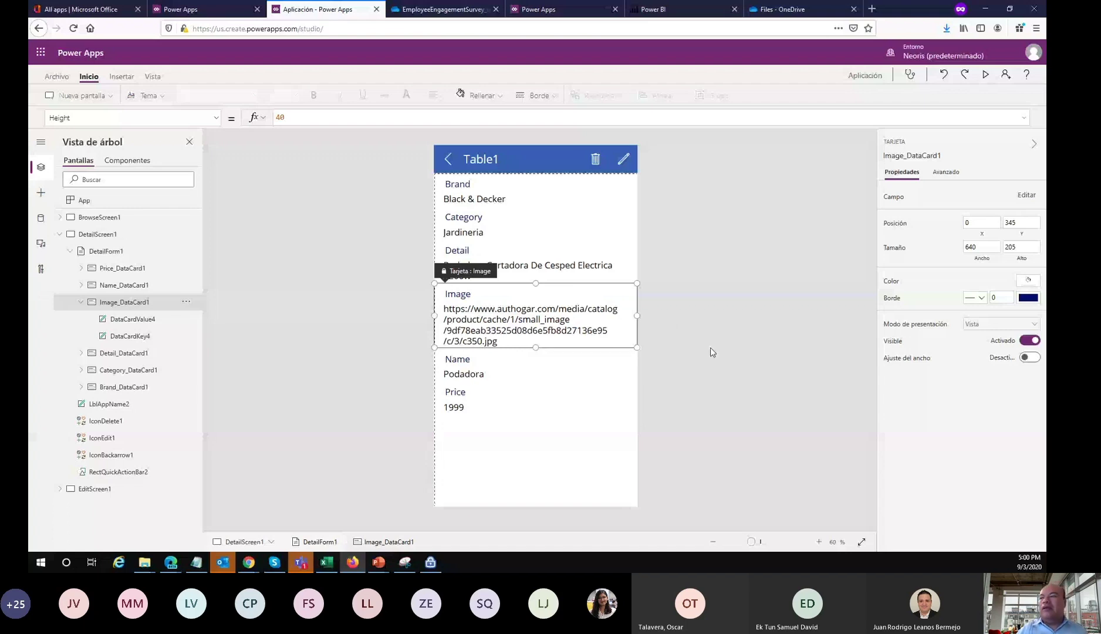
key("Delete")
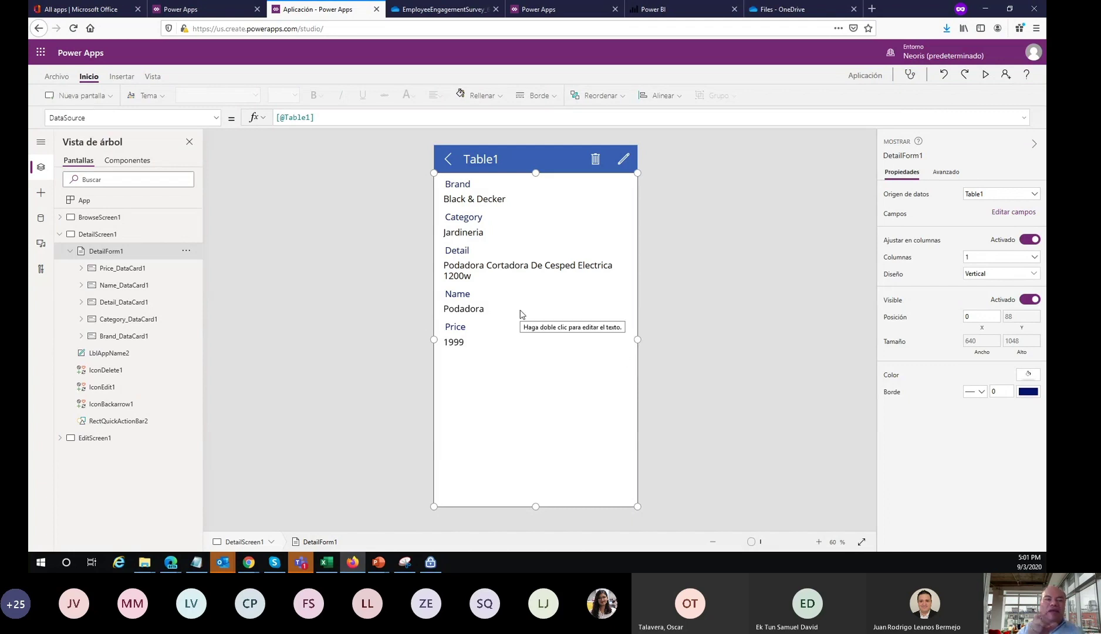
left_click(703, 397)
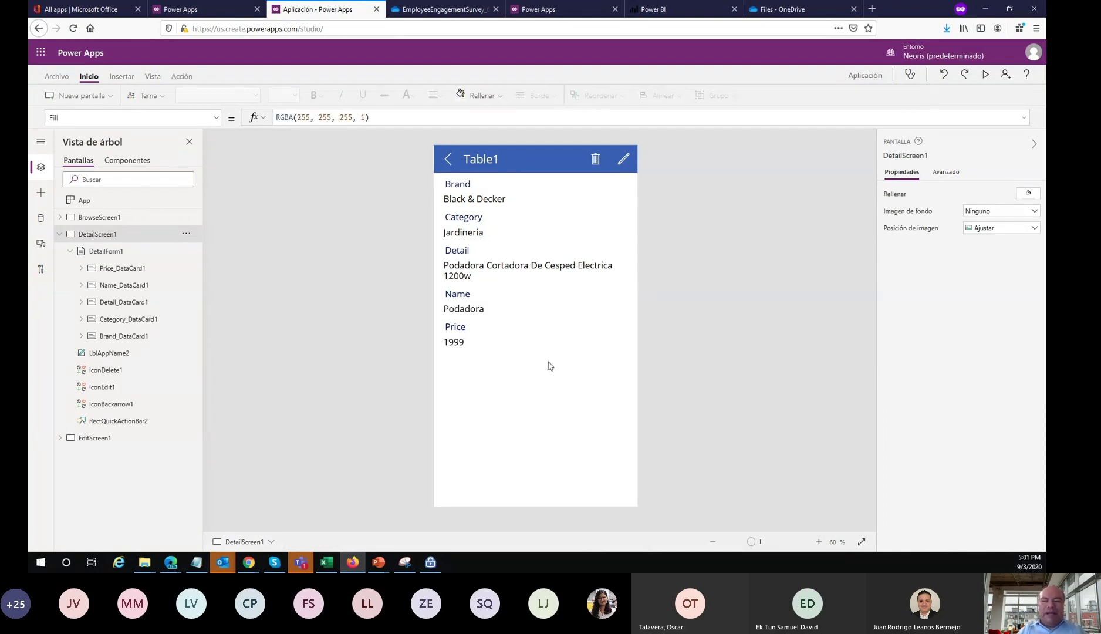
Switch to the PowerPoint presentation and review slides 31 to 33, returning to slide 32 on inserting an image
key("alt+Tab")
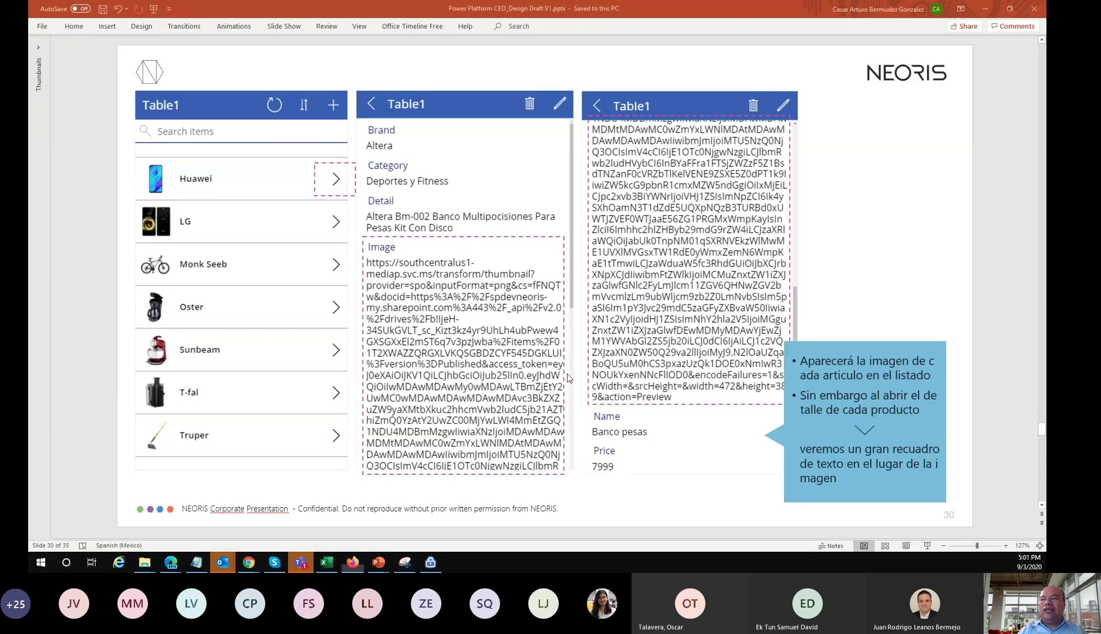
scroll(567, 379, "down", 1)
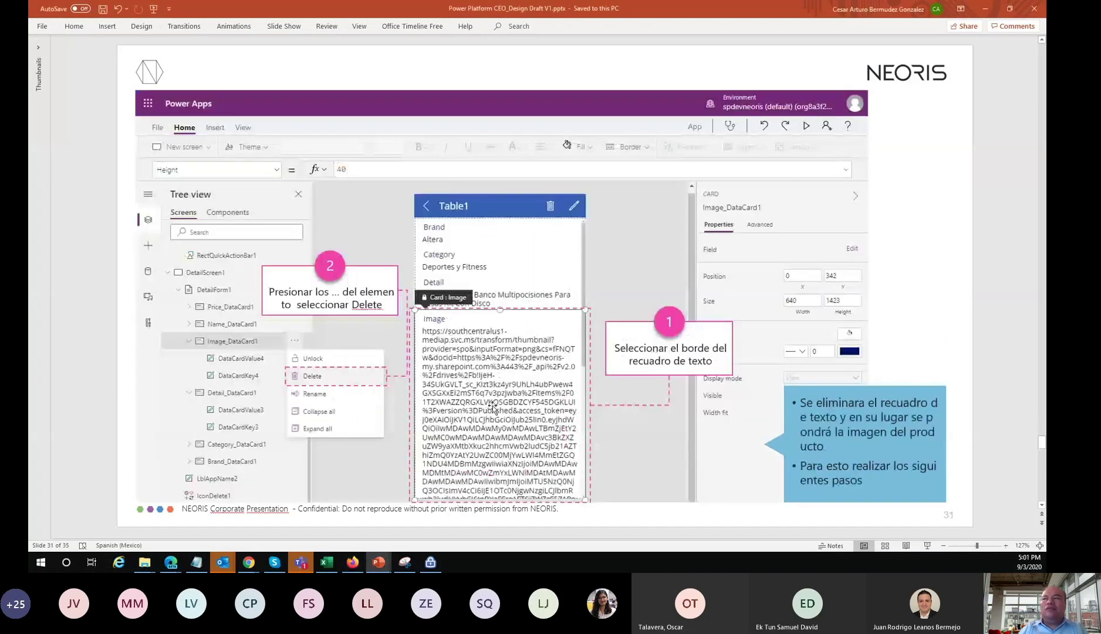
scroll(492, 406, "down", 1)
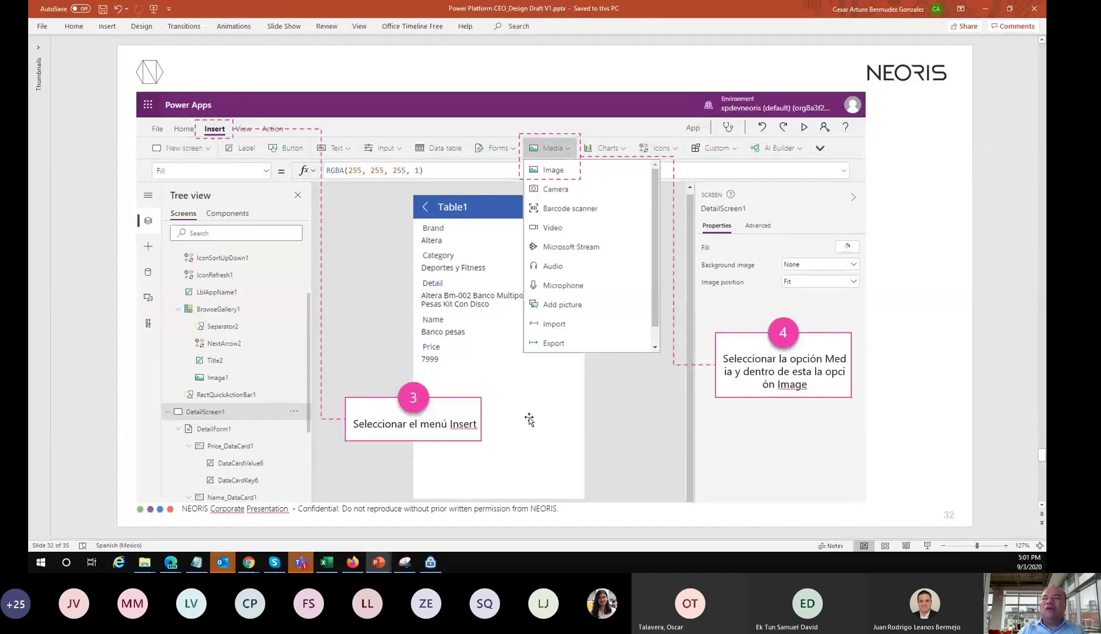
scroll(496, 411, "down", 1)
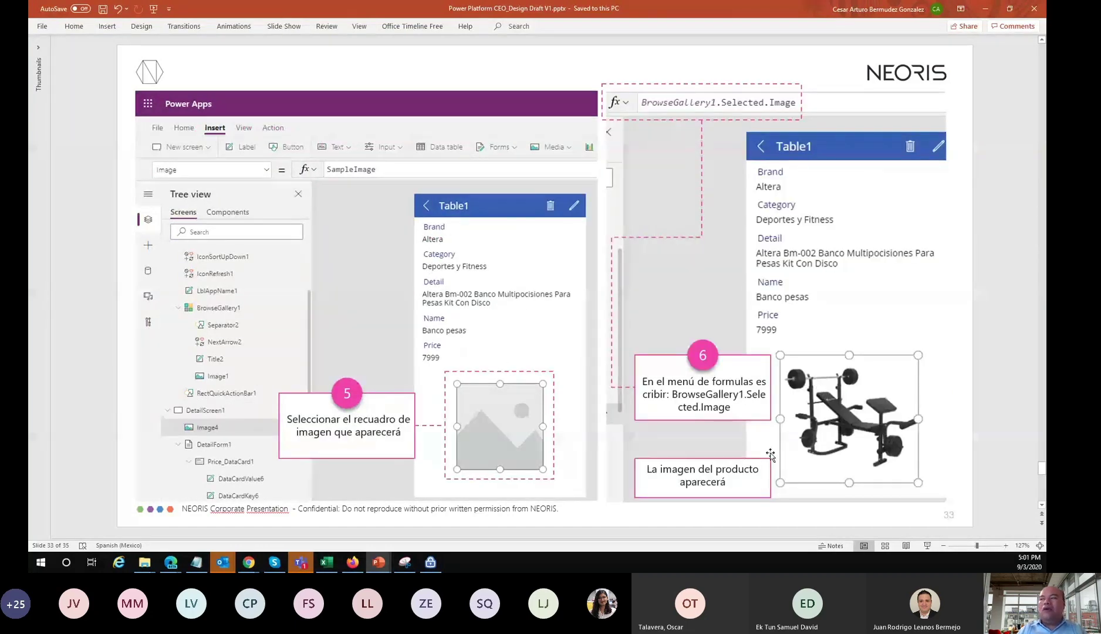
scroll(324, 291, "up", 1)
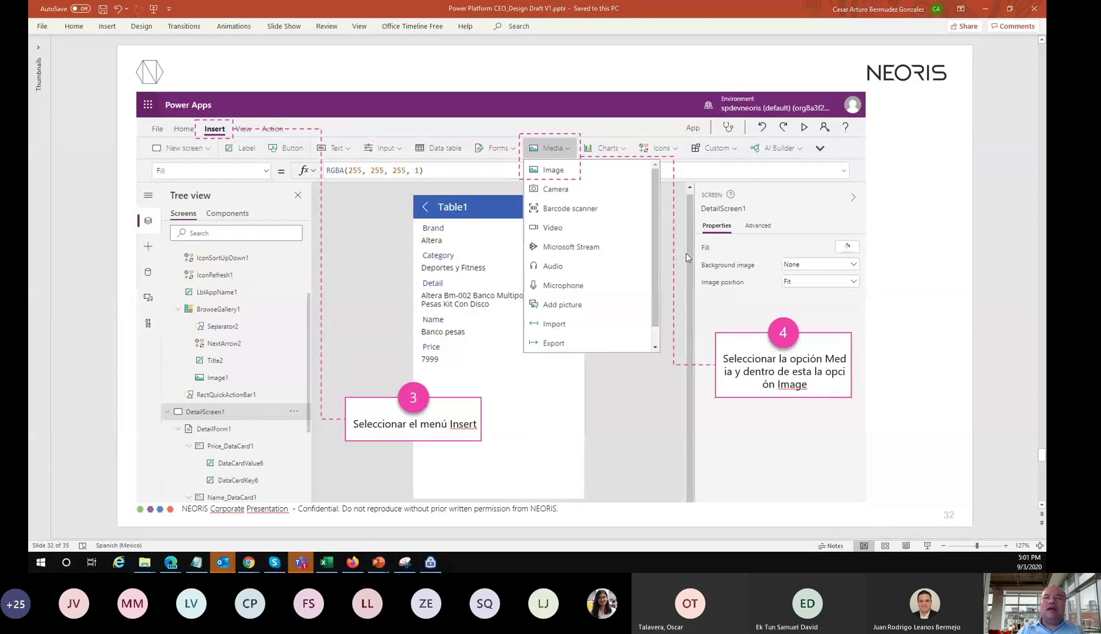
Switch back to Power Apps and insert a media image control on DetailScreen1
key("alt+Tab")
left_click(123, 77)
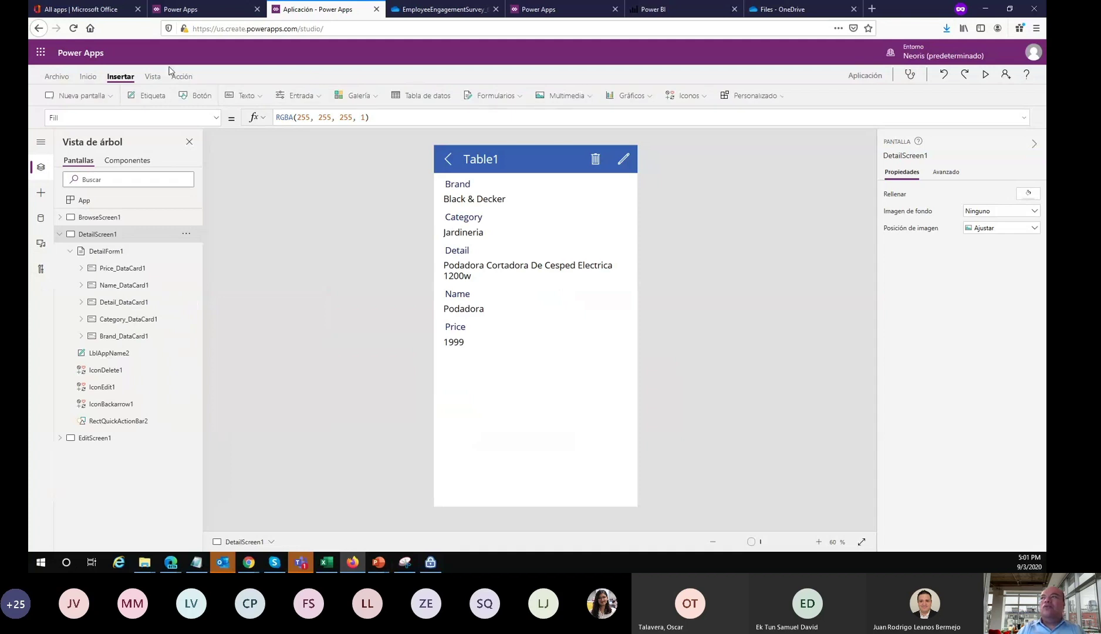
left_click(591, 99)
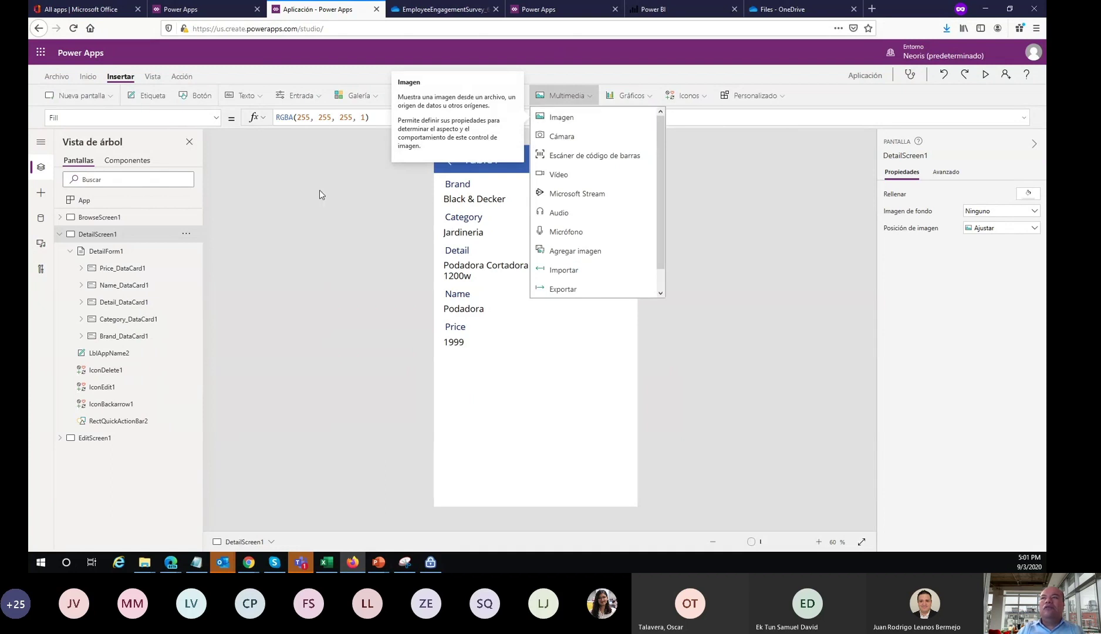
left_click(309, 212)
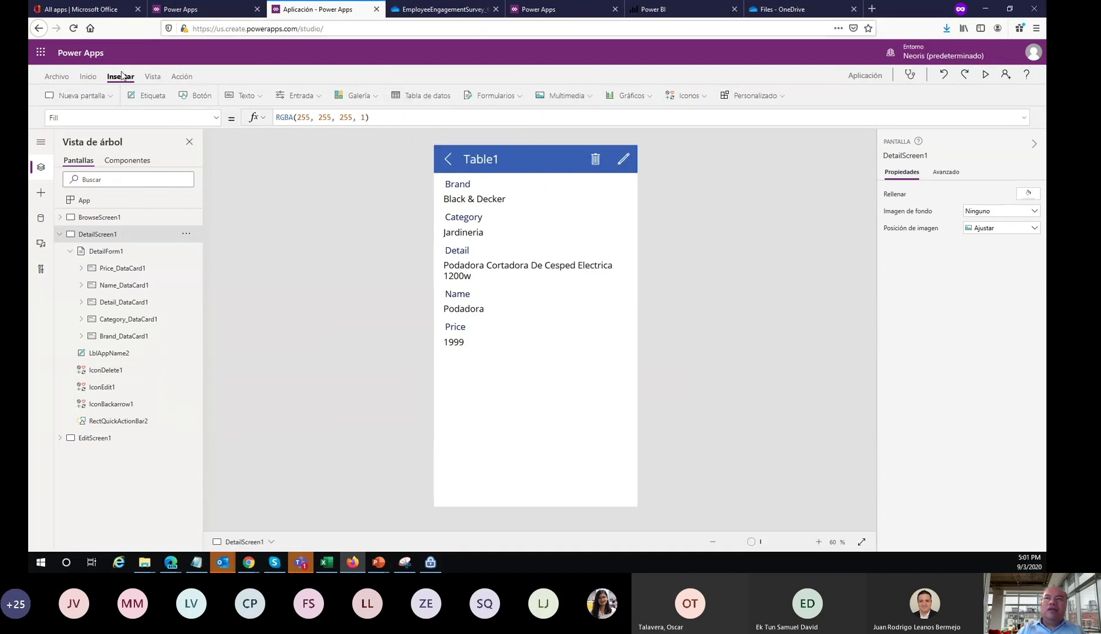
left_click(591, 95)
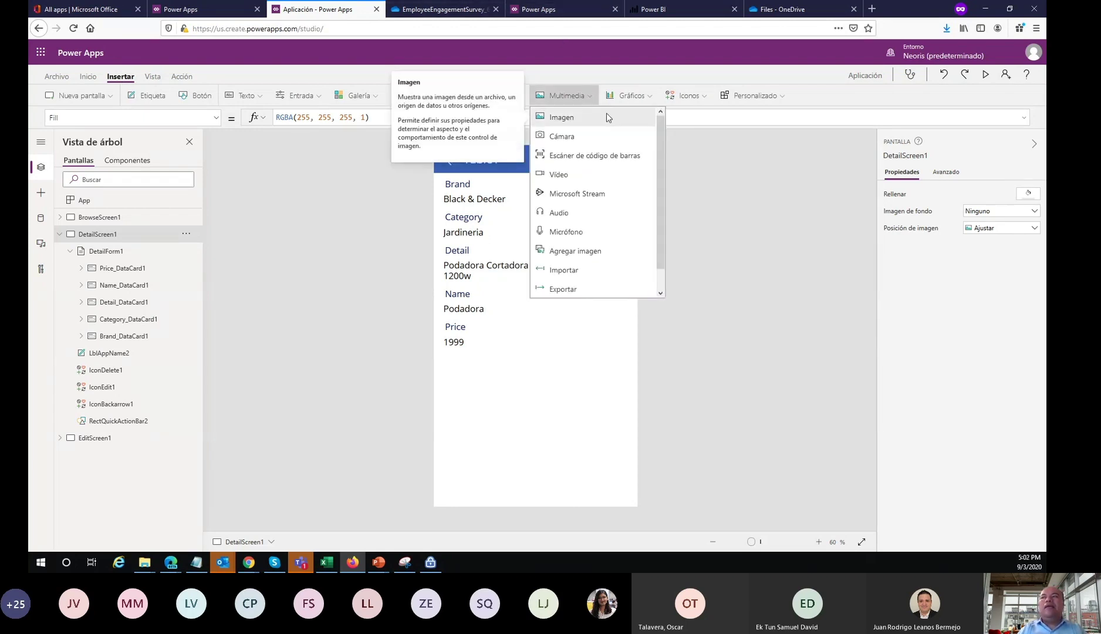
key("Escape")
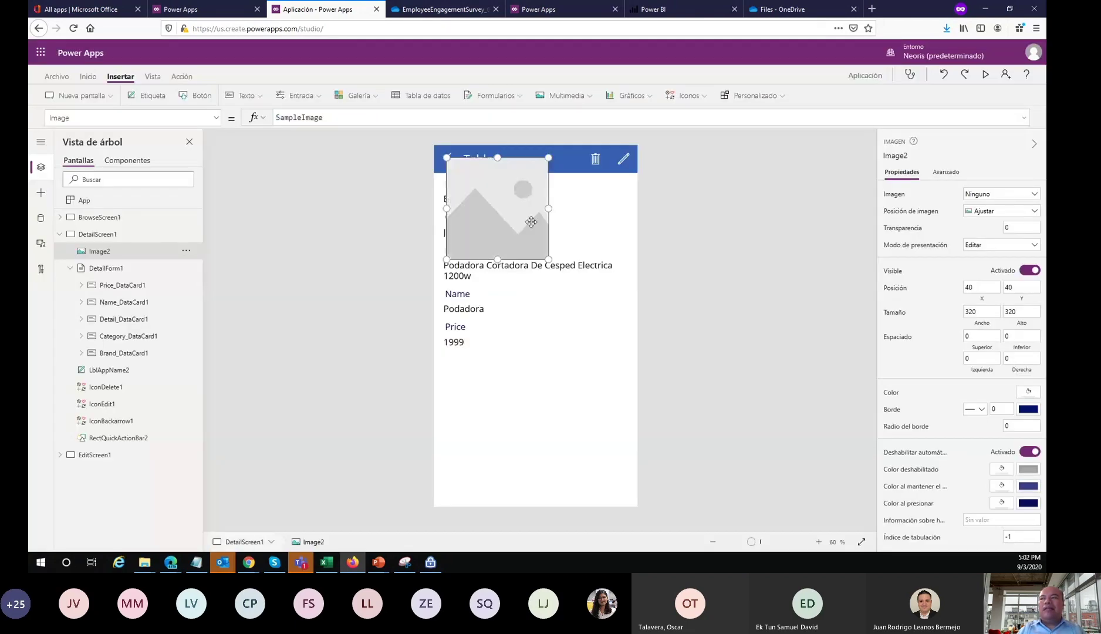
Move the new image placeholder below the Price field on DetailScreen1, enlarge it, and centre it across the screen
left_click_drag(531, 221, 549, 447)
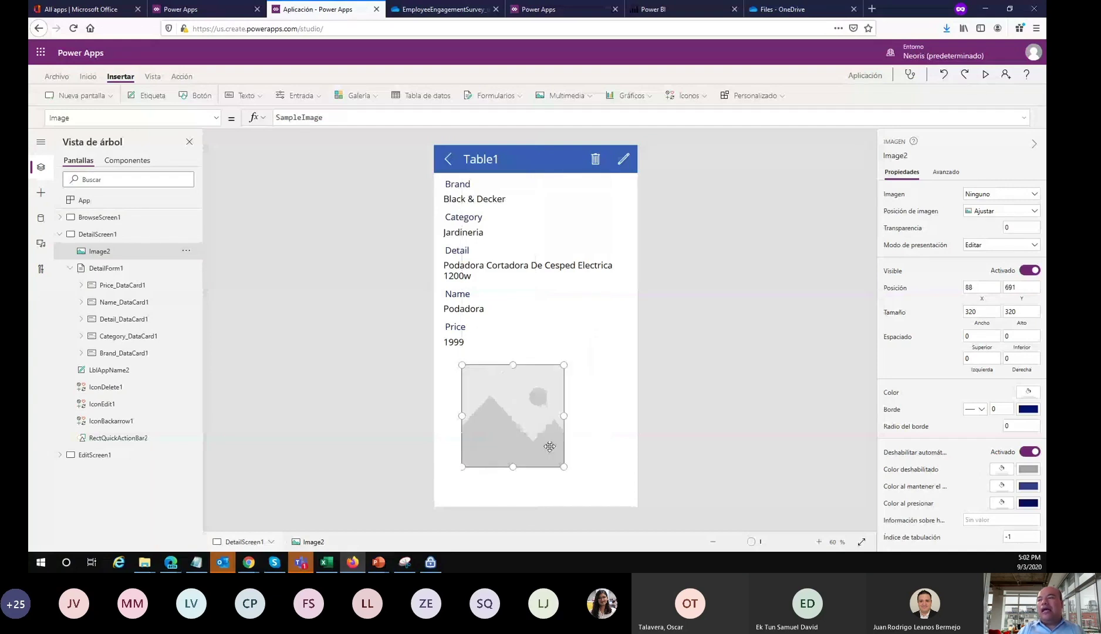
left_click_drag(563, 466, 592, 485)
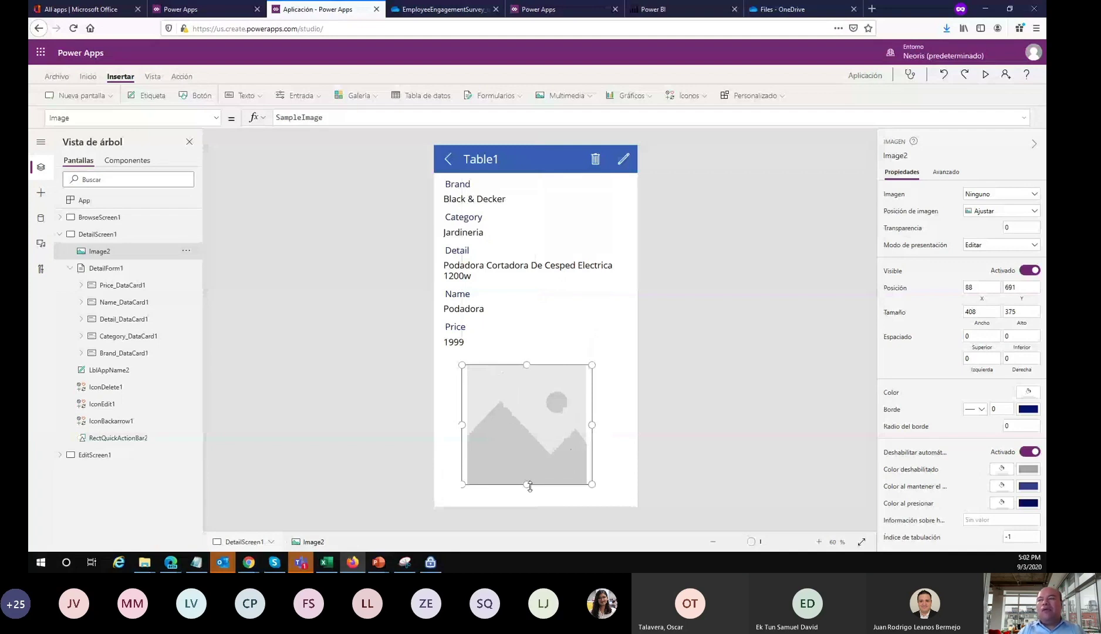
left_click_drag(529, 485, 508, 388)
left_click_drag(556, 437, 594, 478)
left_click_drag(546, 410, 546, 423)
left_click(670, 393)
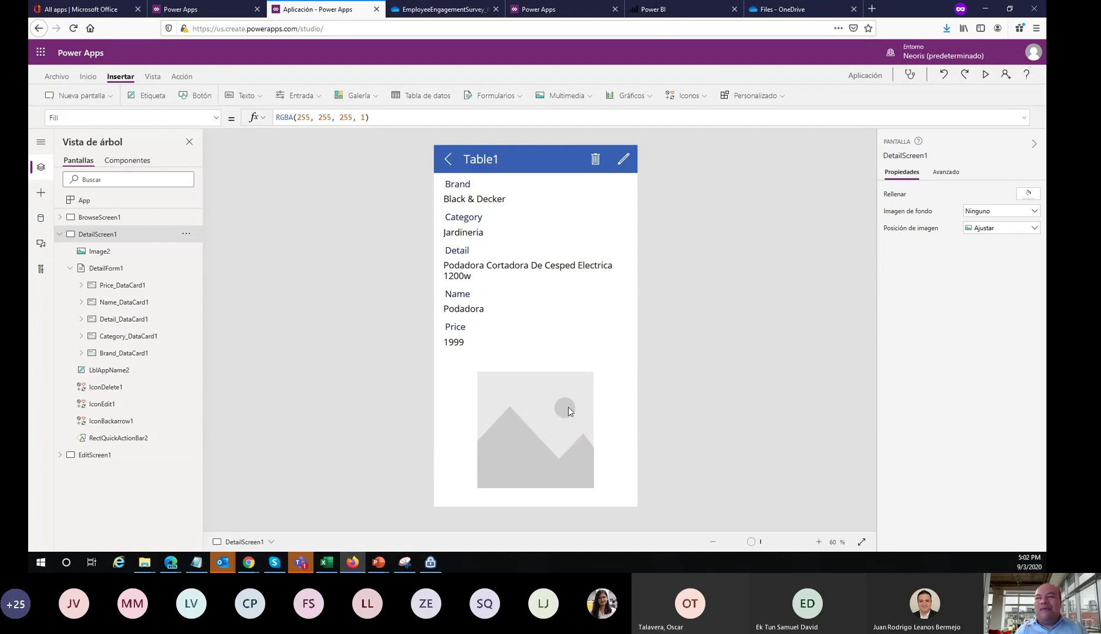
Fine-tune the image placeholder to about 350 wide by 352 high, positioned at about X 145, Y 716
left_click(567, 407)
mouse_move(584, 390)
left_mouse_down()
mouse_move(578, 381)
mouse_move(538, 413)
mouse_move(587, 371)
left_mouse_up()
left_click_drag(546, 411, 561, 416)
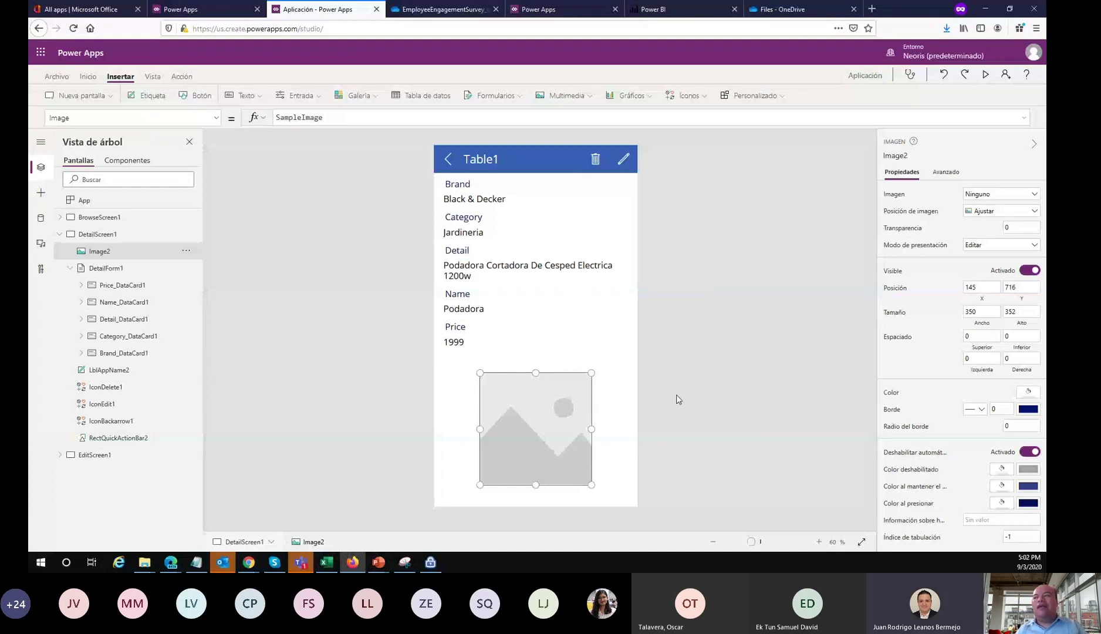
left_click(676, 395)
key("Tab")
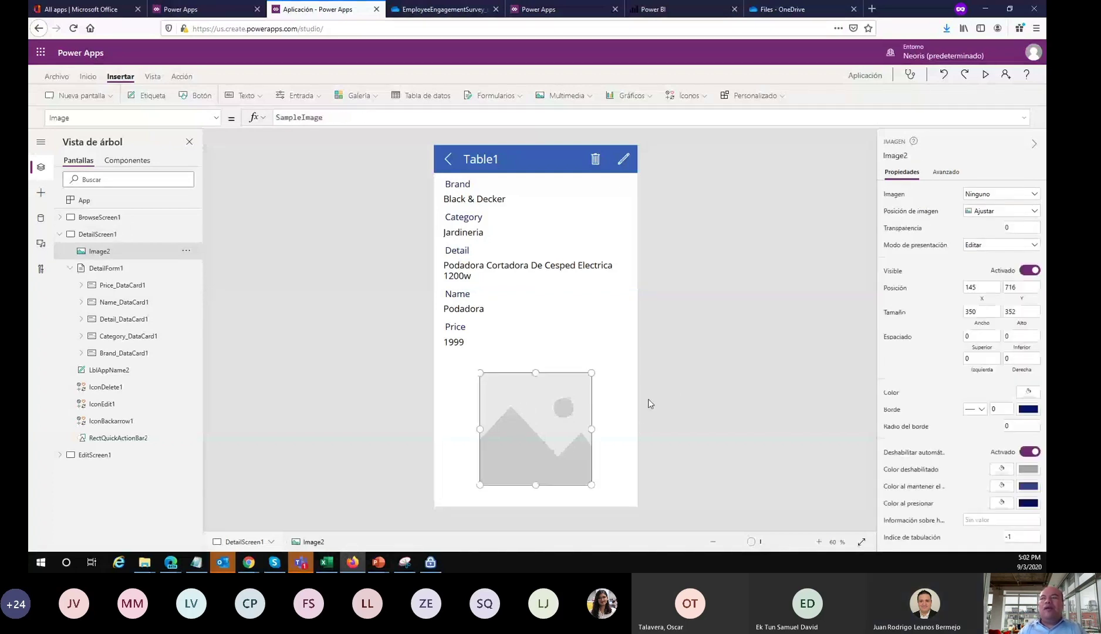
Switch to the PowerPoint presentation and copy the formula BrowseGallery1.Selected.Image from the step 6 text on slide 33
key("alt+Tab")
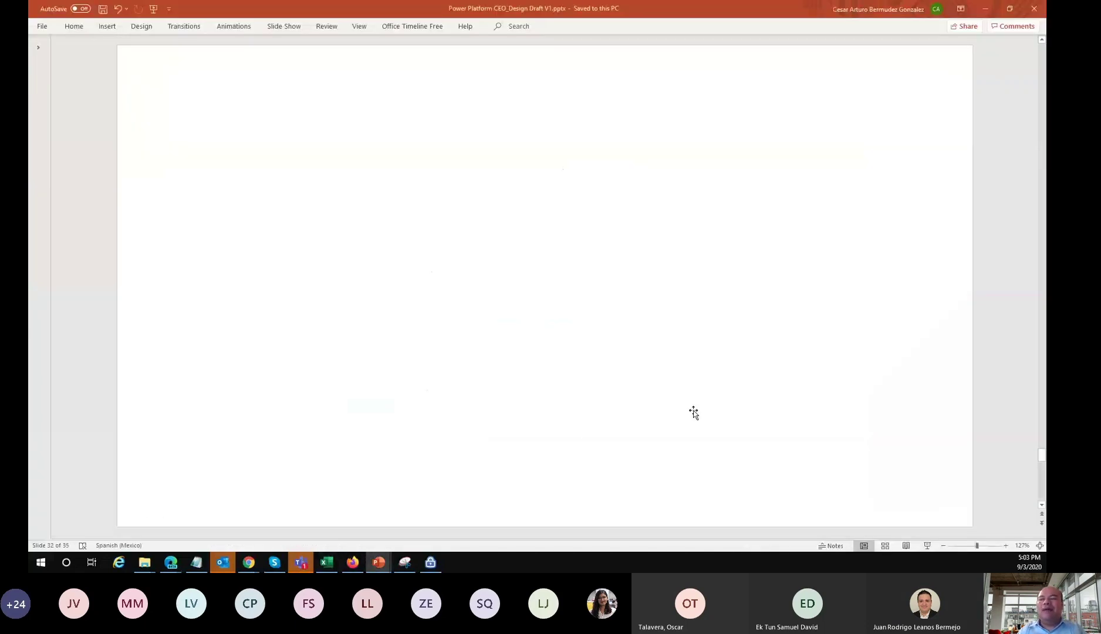
scroll(431, 417, "down", 2)
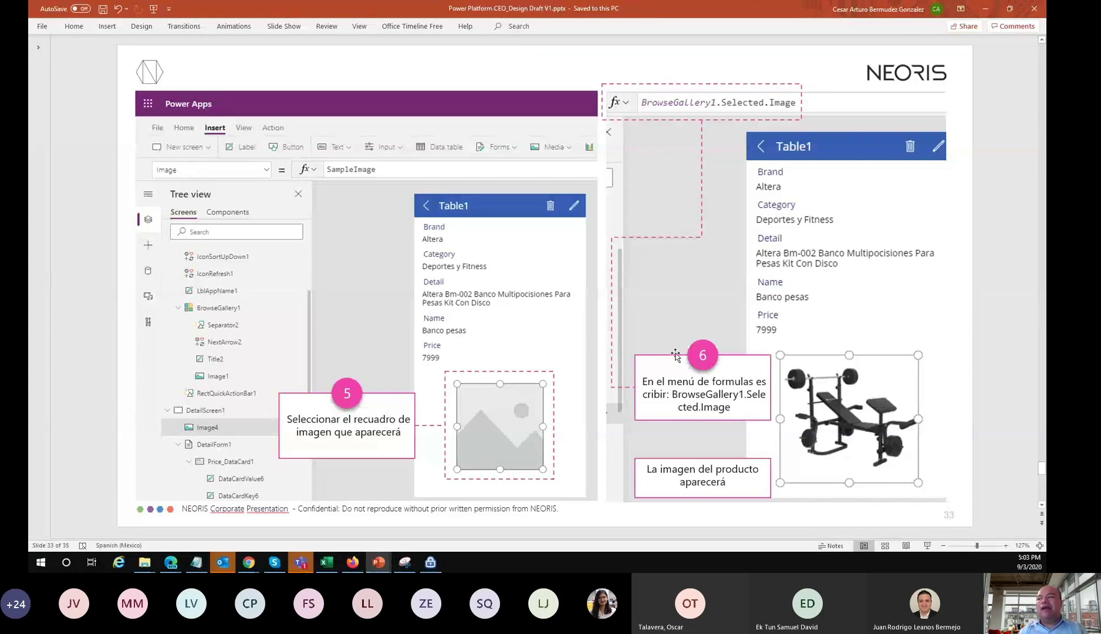
left_click(682, 401)
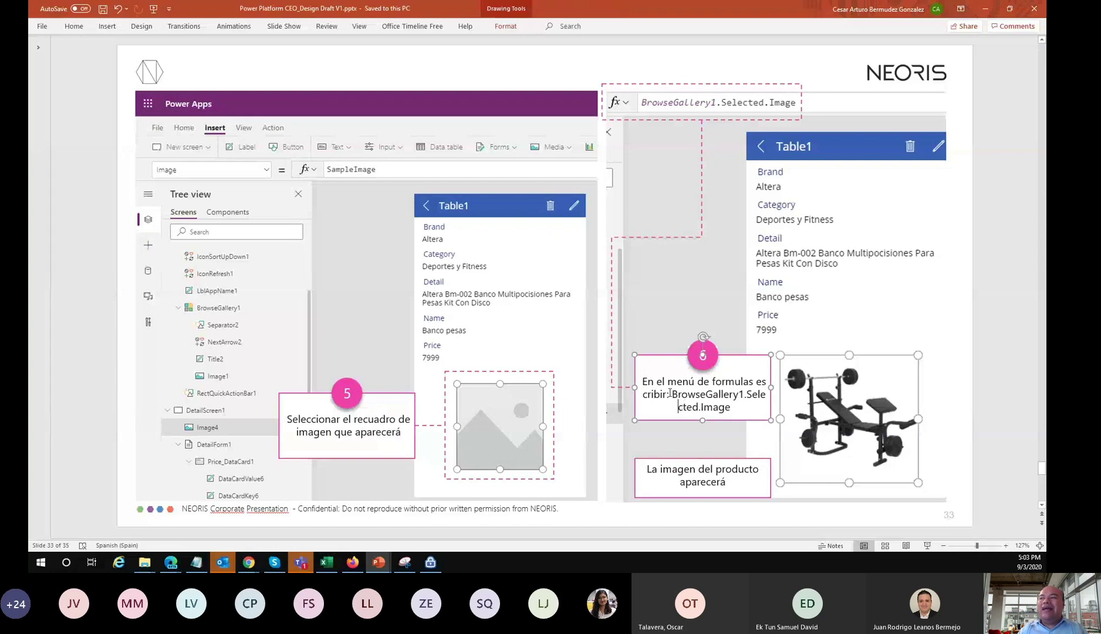
left_click_drag(669, 394, 726, 403)
key("ctrl+c")
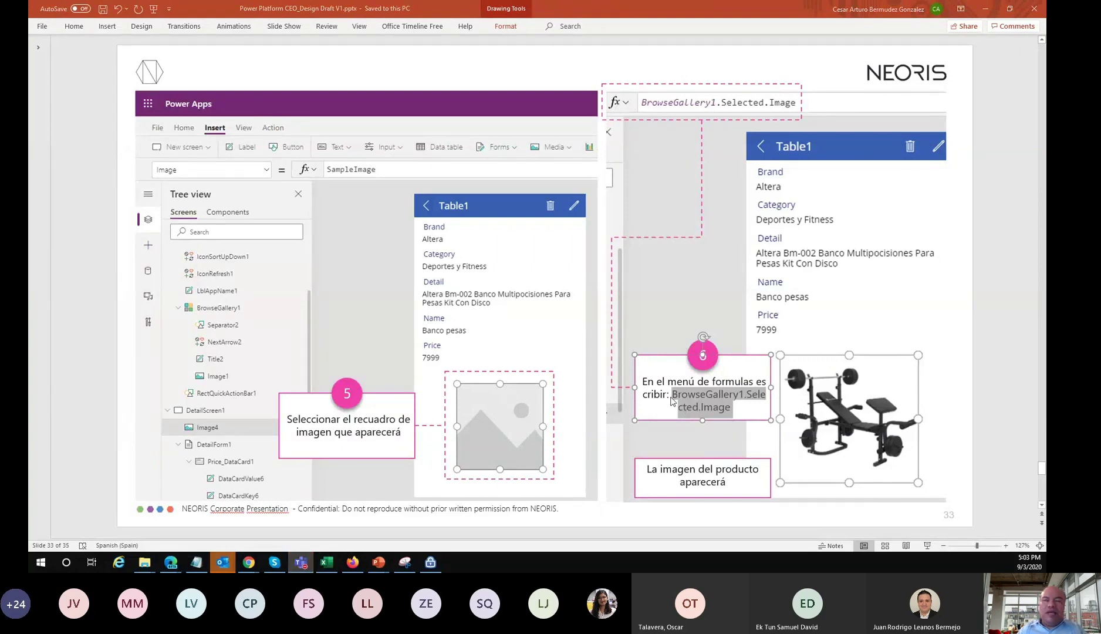
Return to Power Apps and replace the DetailScreen1 image placeholder's SampleImage value with the formula BrowseGallery1.Selected.Image
key("alt+Tab")
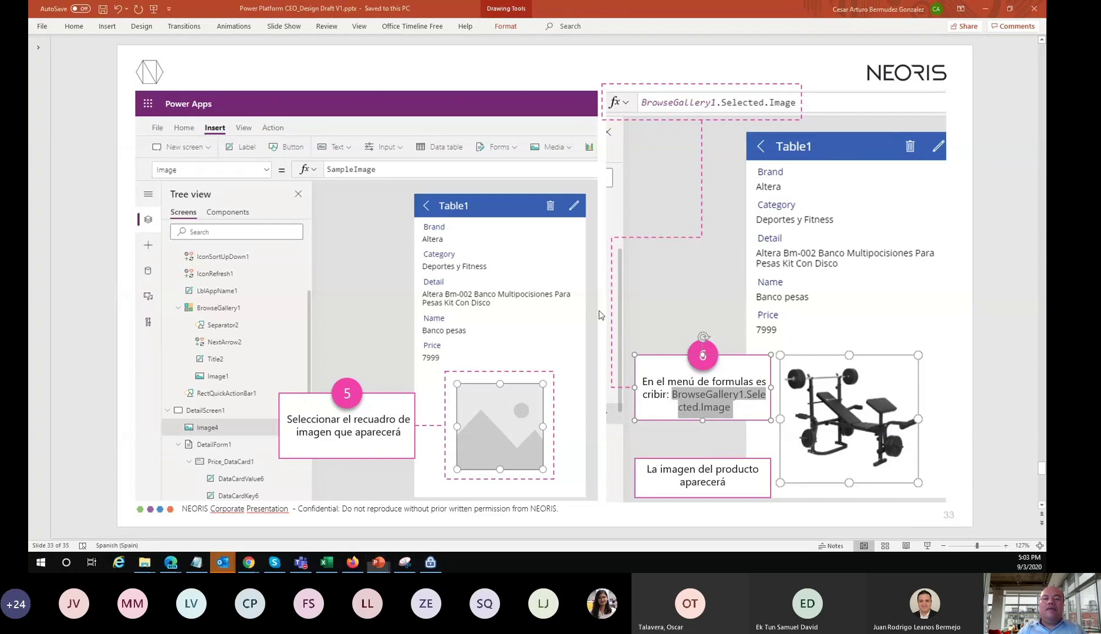
left_click(700, 345)
left_click(546, 408)
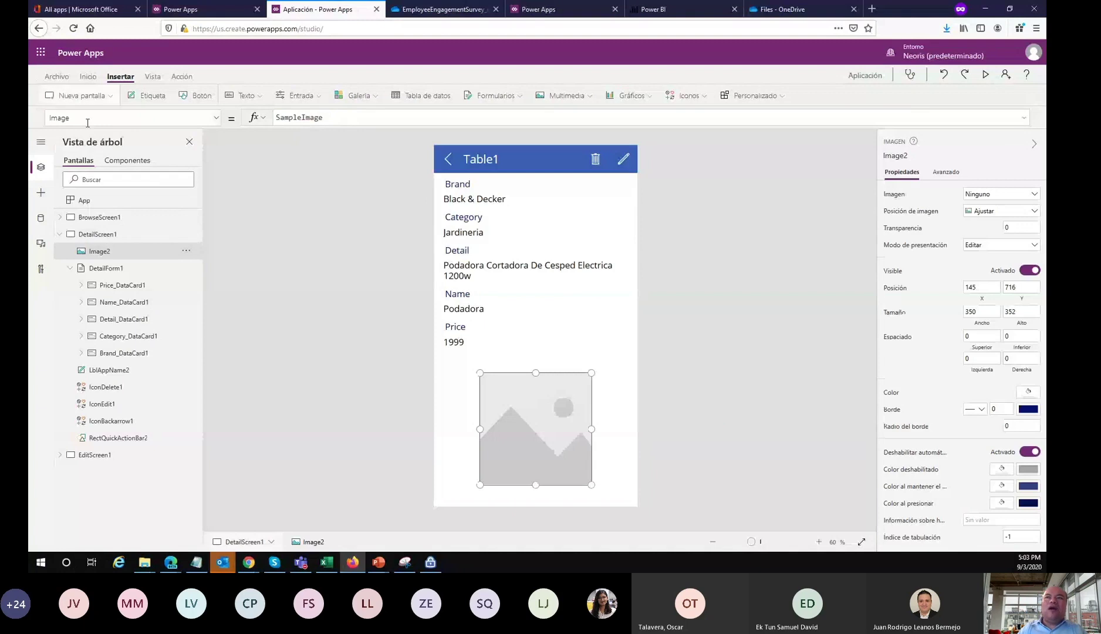
left_click_drag(326, 117, 274, 117)
key("BackSpace")
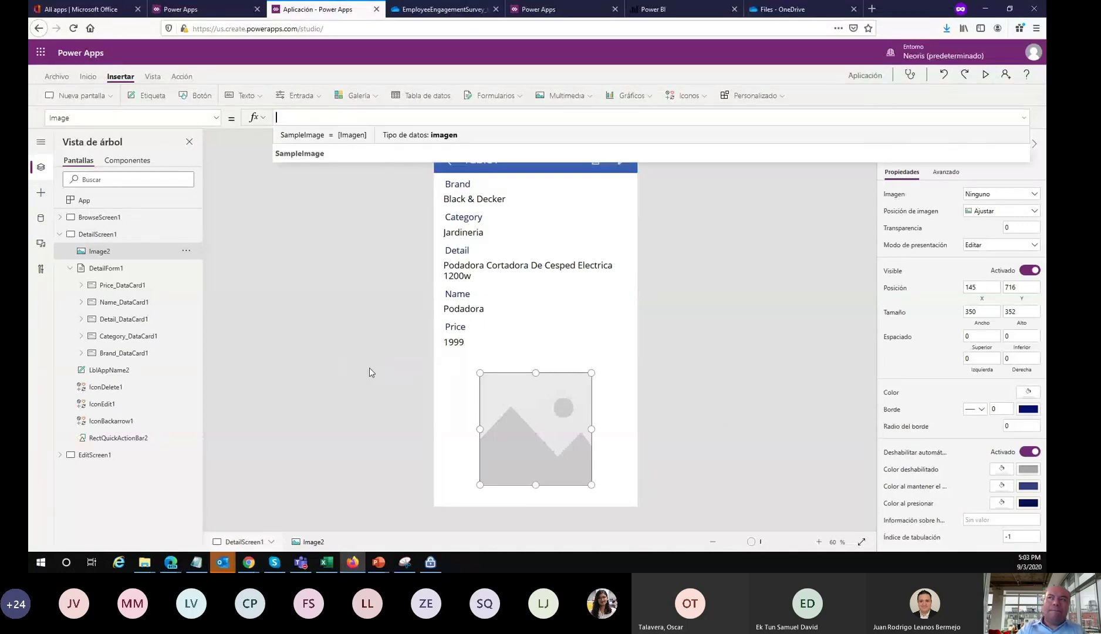
key("ctrl+v")
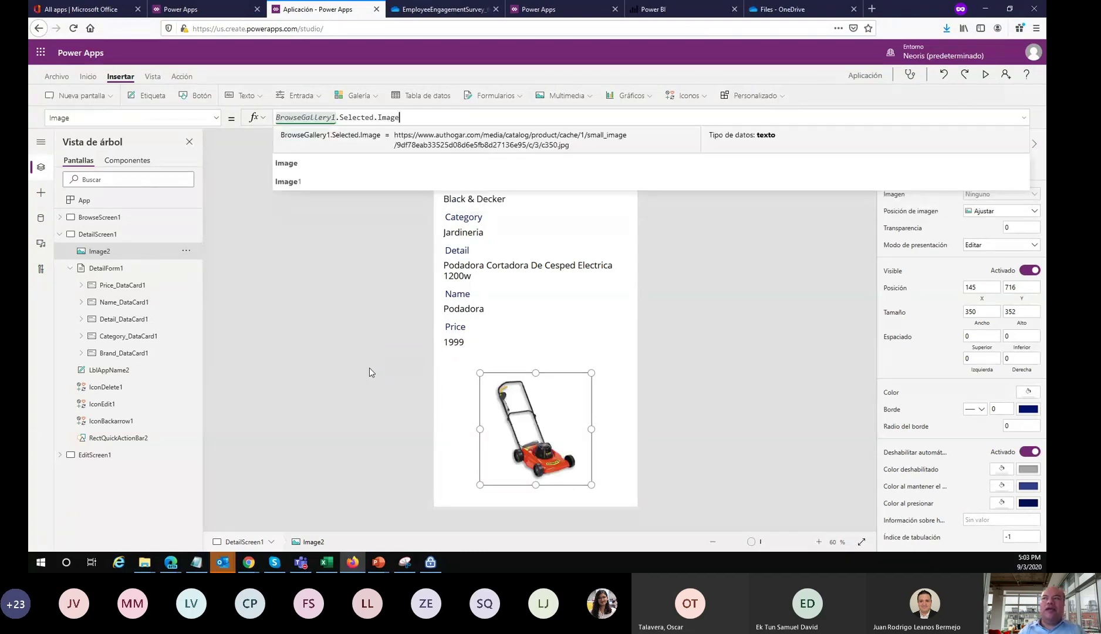
left_click(341, 325)
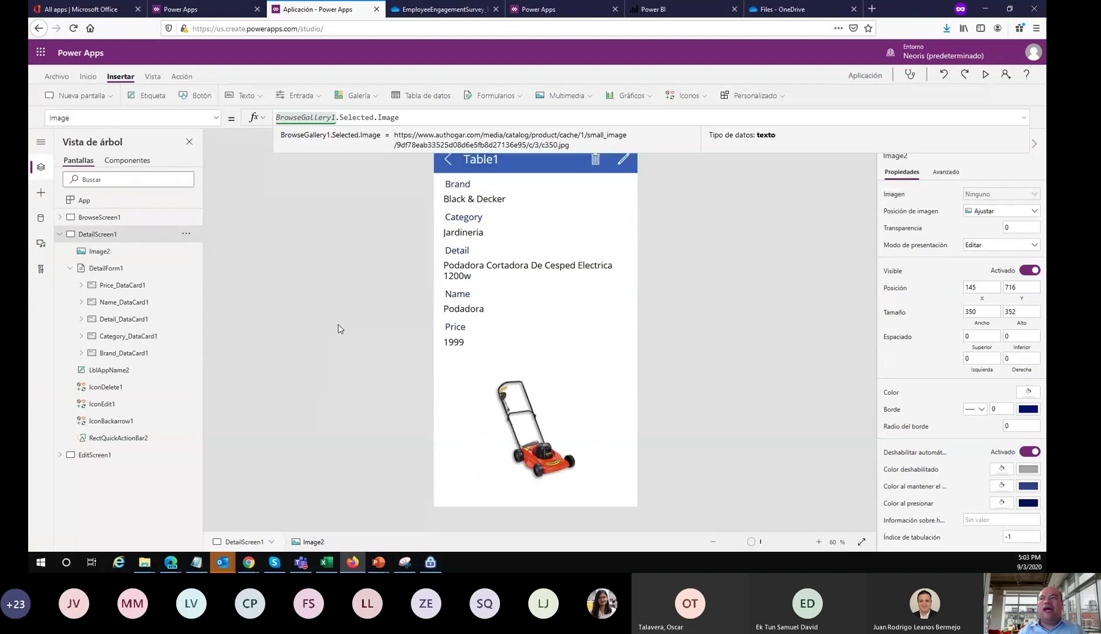
left_click(525, 434)
left_click(418, 118)
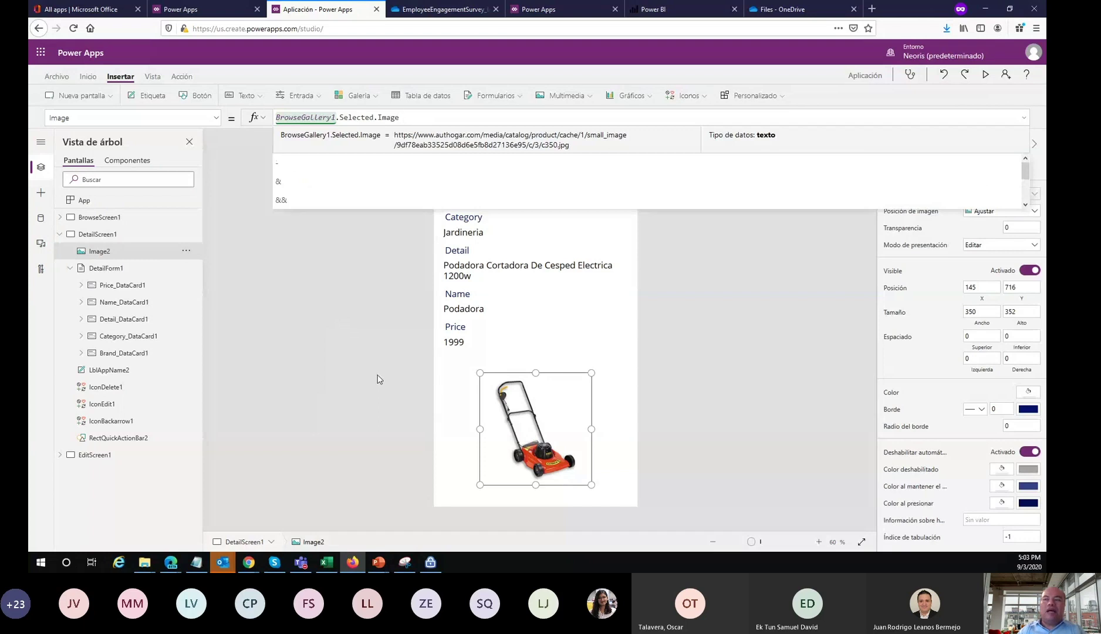
key("BackSpace")
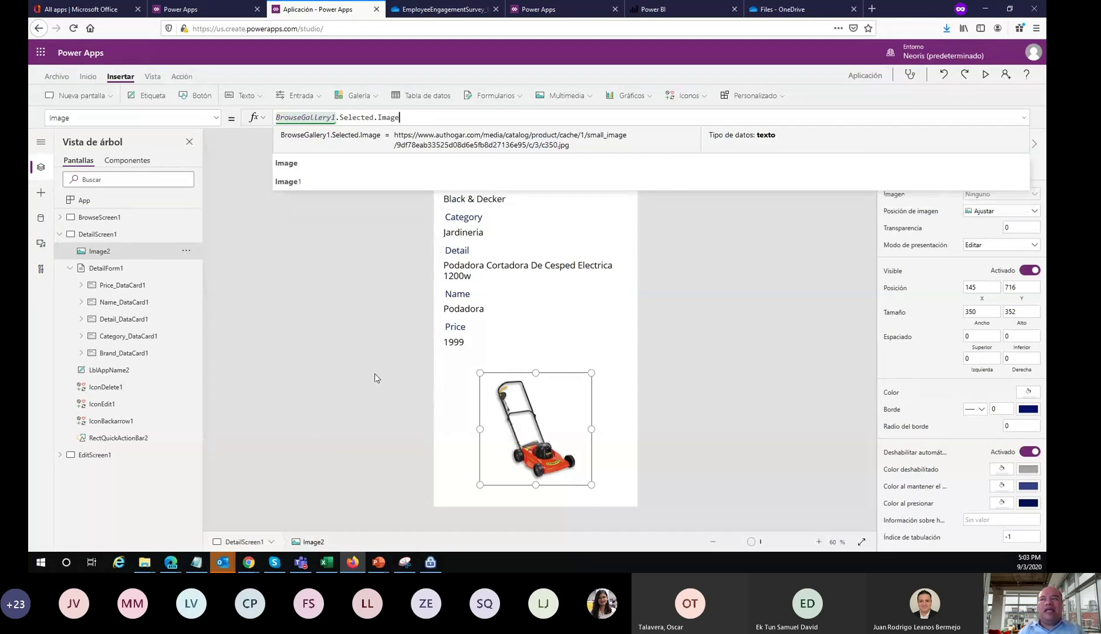
left_click(374, 374)
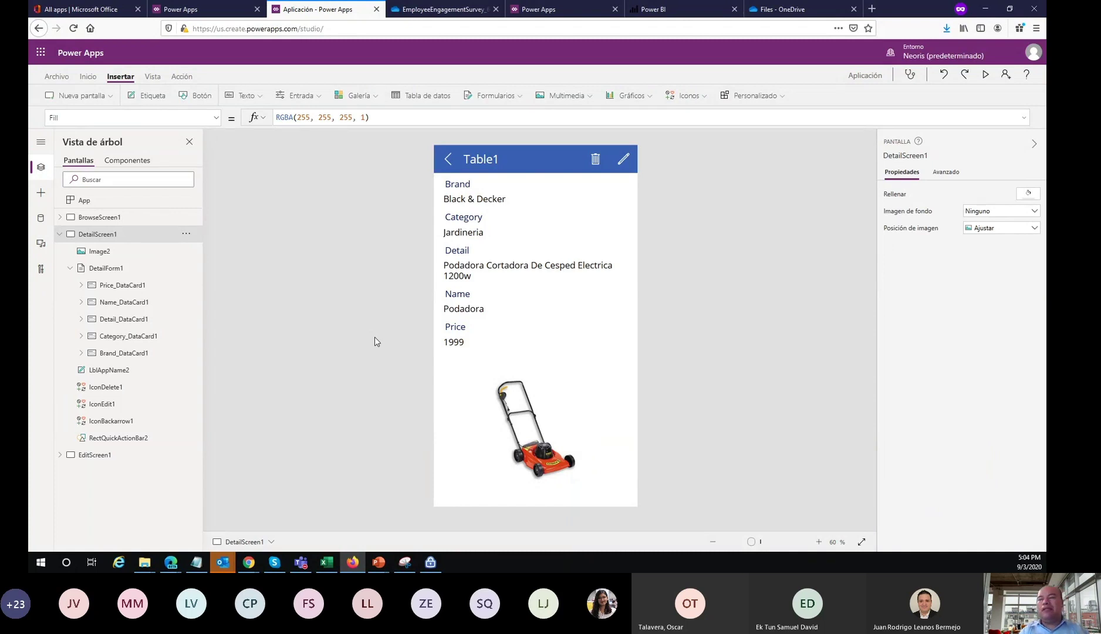
Enlarge the product picture on DetailScreen1 to about 458 wide by 443 high, positioned at about X 94, Y 663 below Price
left_click(539, 405)
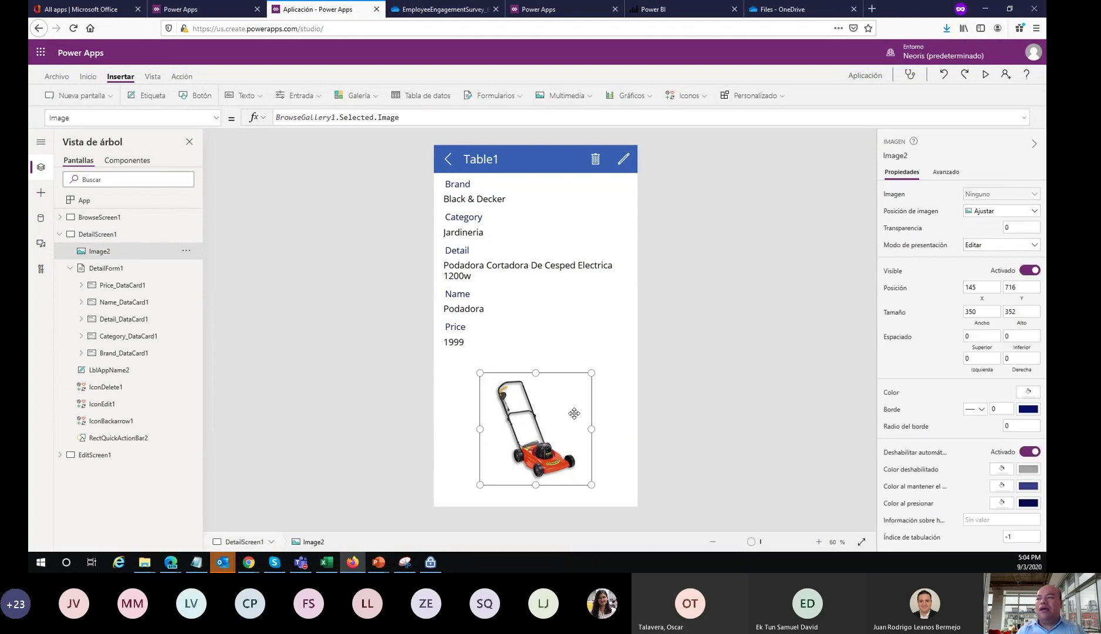
left_click_drag(541, 452, 527, 436)
left_click_drag(581, 472, 593, 481)
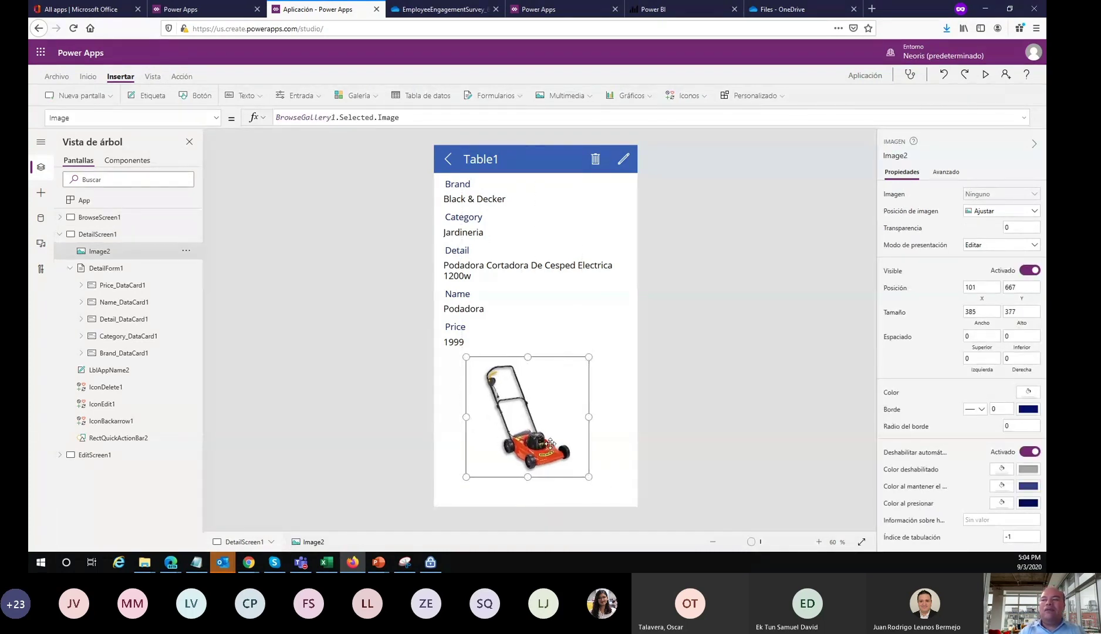
left_click_drag(552, 440, 552, 451)
left_click_drag(589, 368, 614, 345)
left_click_drag(551, 401, 547, 412)
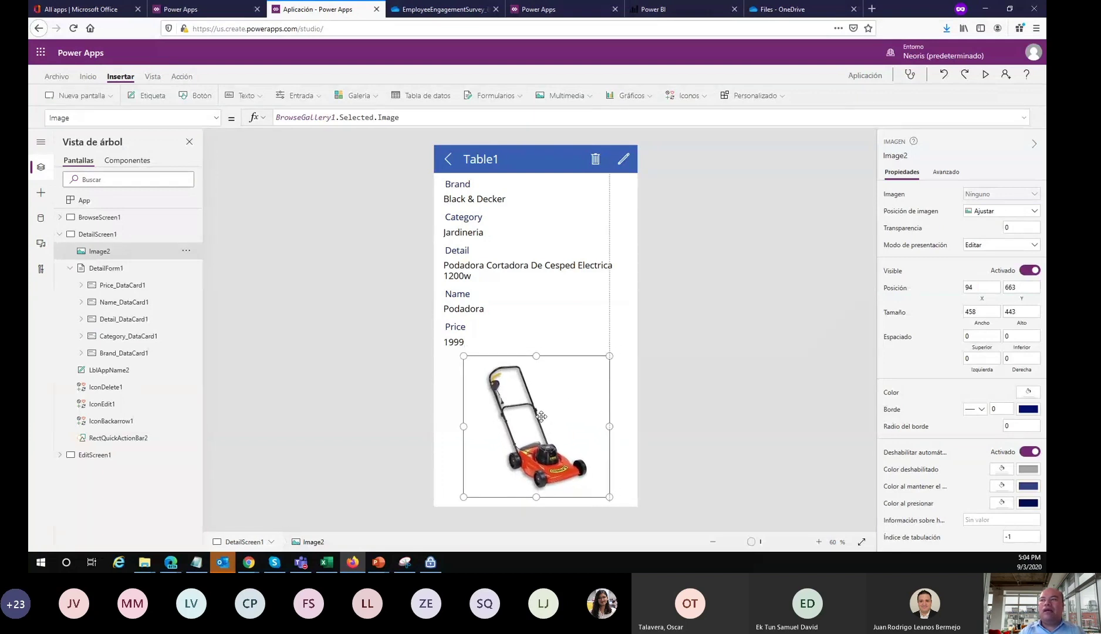
left_click(700, 405)
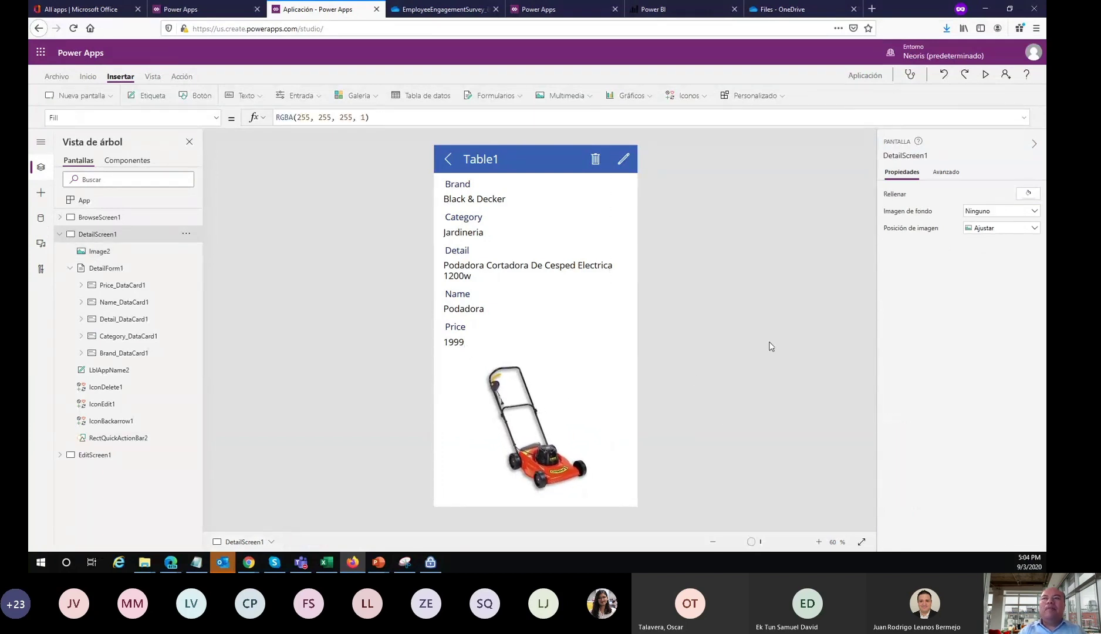
Look through DetailScreen1 and EditScreen1 with the screen tree collapsed, and return to BrowseScreen1
left_click(112, 217)
left_click(59, 234)
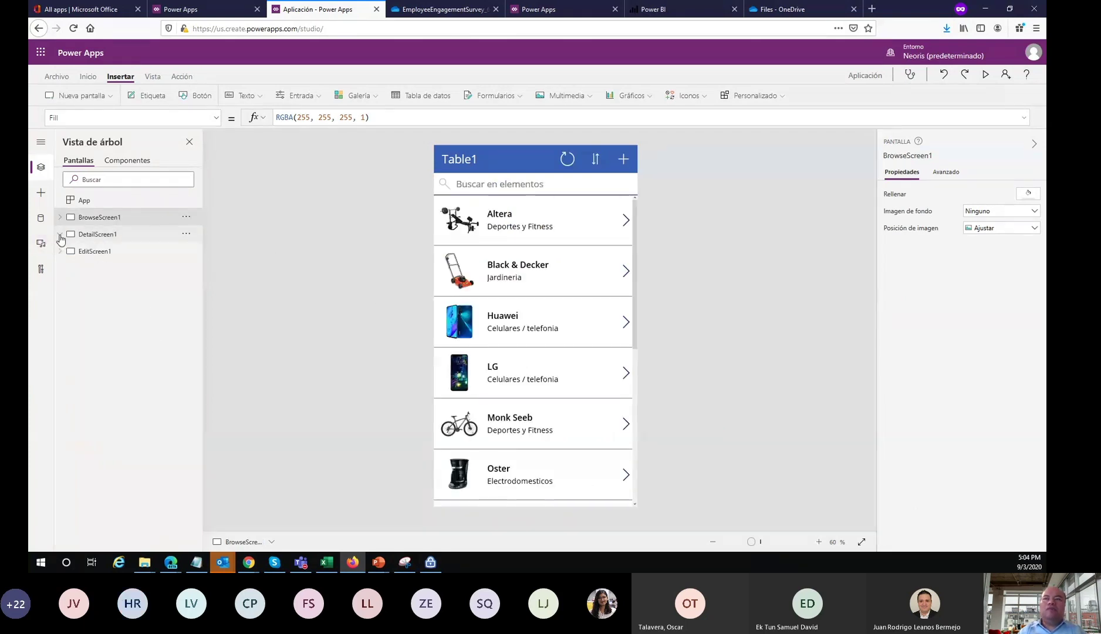
left_click(120, 238)
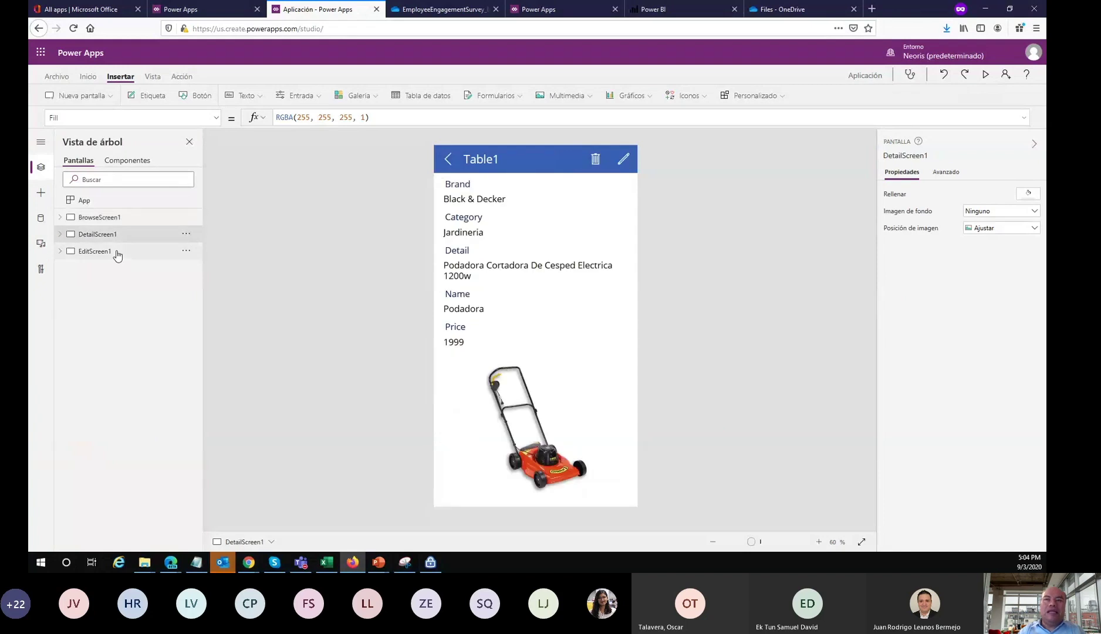
left_click(115, 252)
left_click(115, 219)
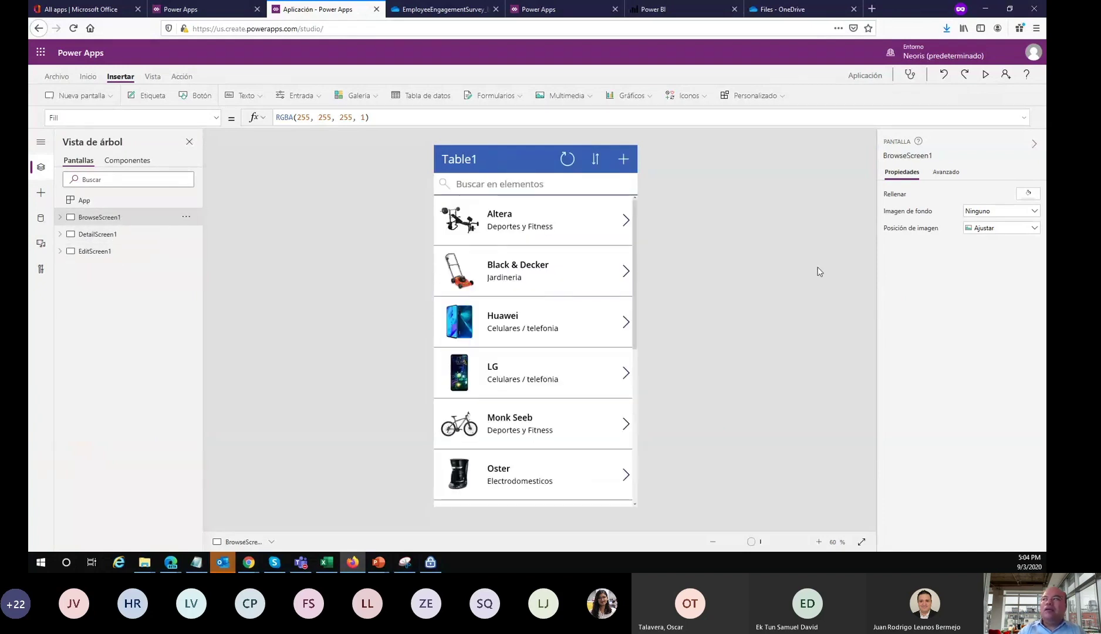
Preview the app from BrowseScreen1, checking the Huawei and Oster product details and the rest of the product list
left_click(986, 78)
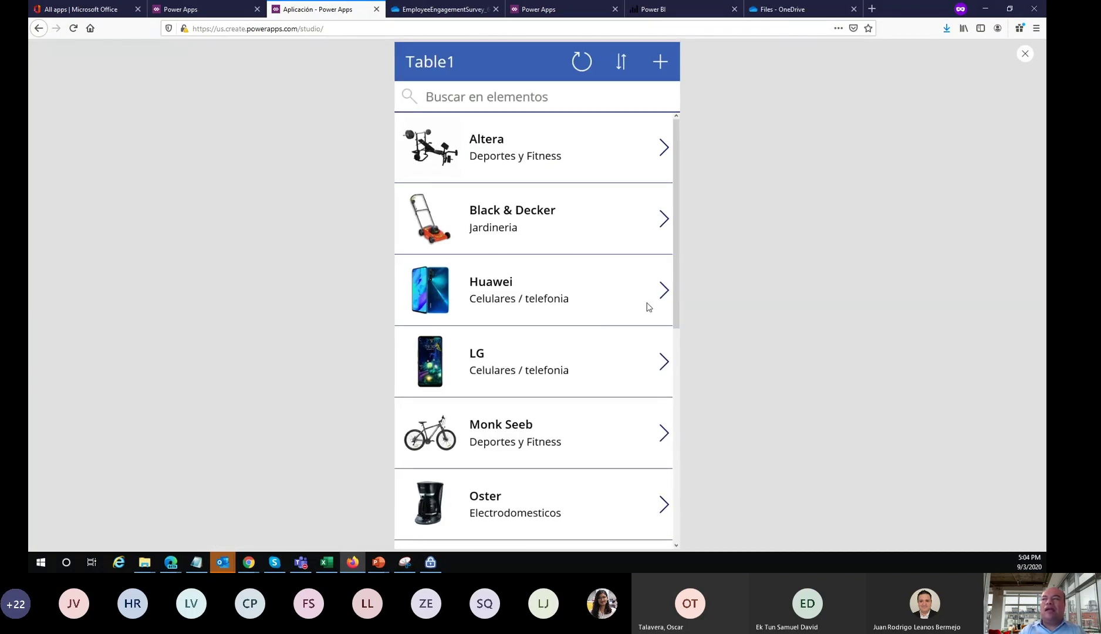
left_click(665, 291)
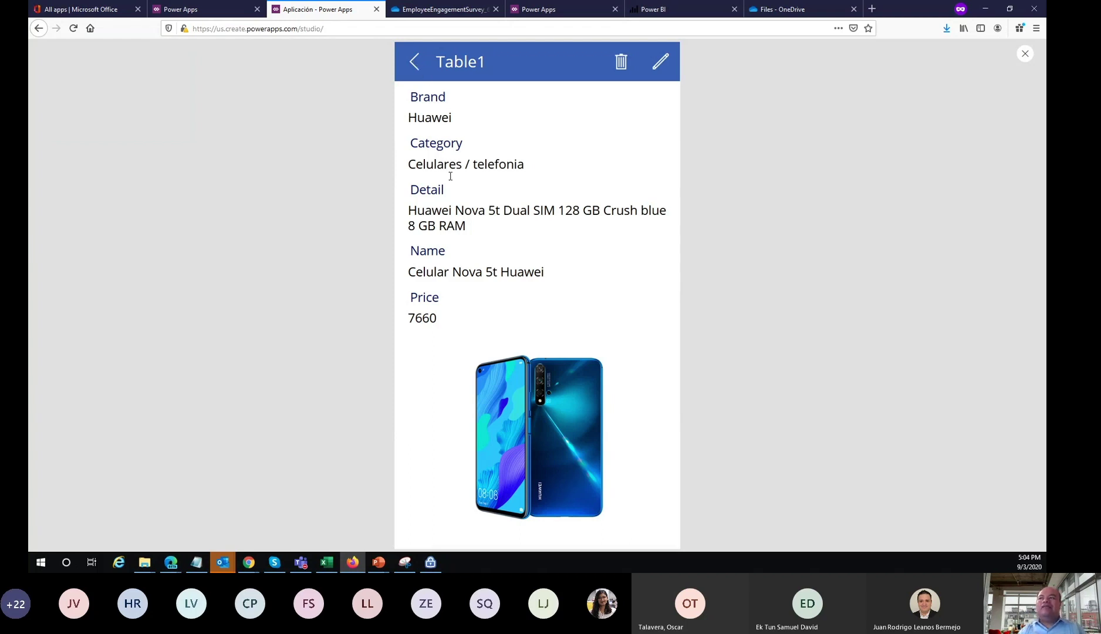
left_click(412, 65)
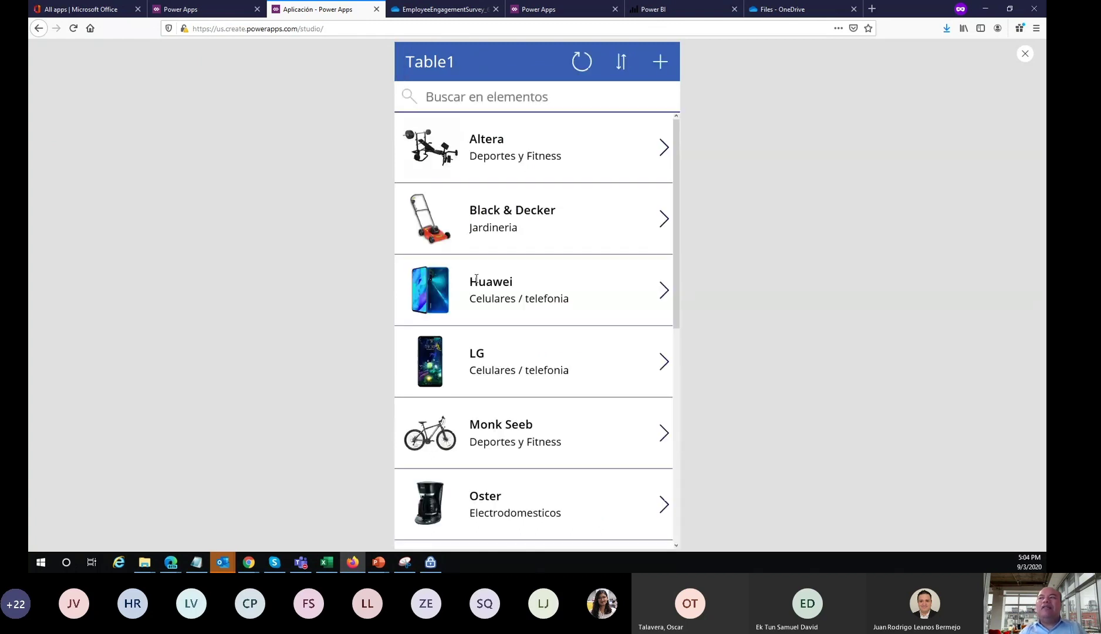
scroll(497, 388, "down", 4)
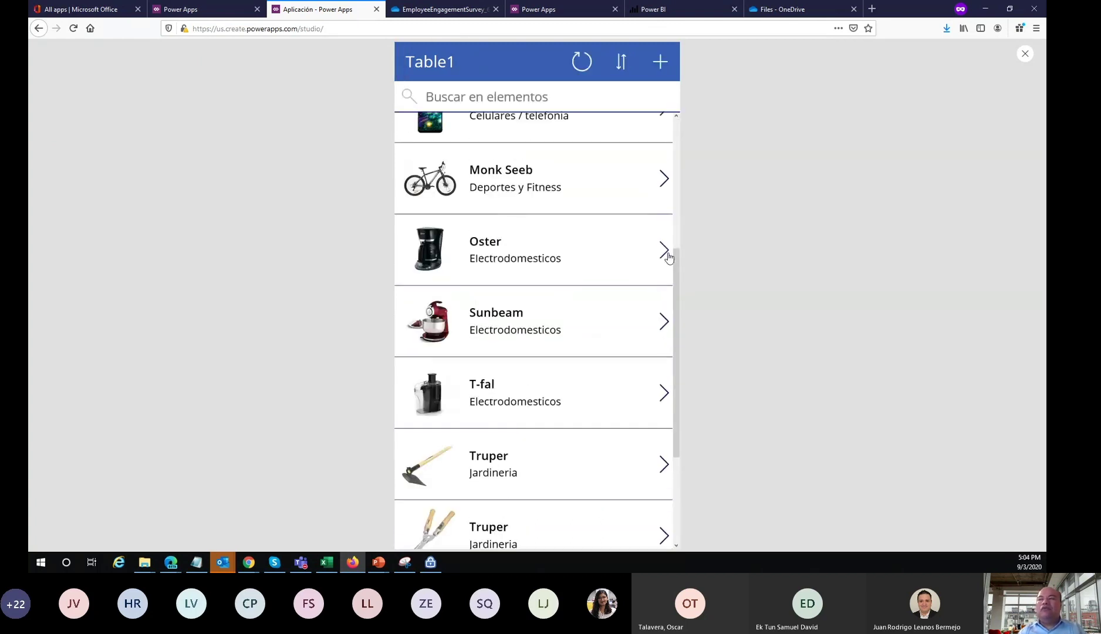
left_click(662, 253)
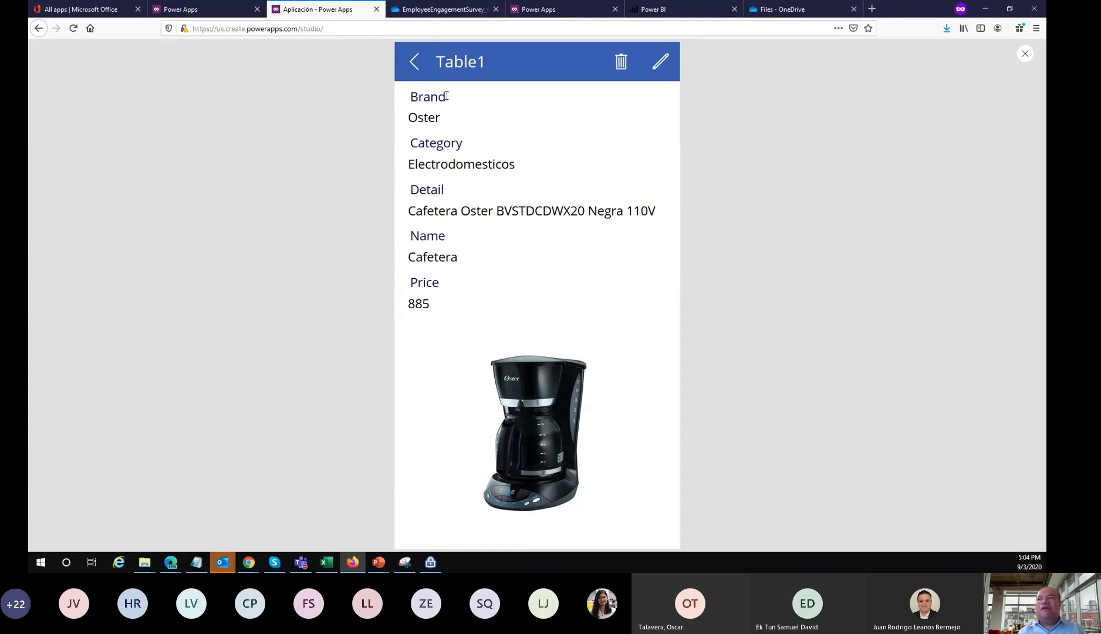
left_click(416, 62)
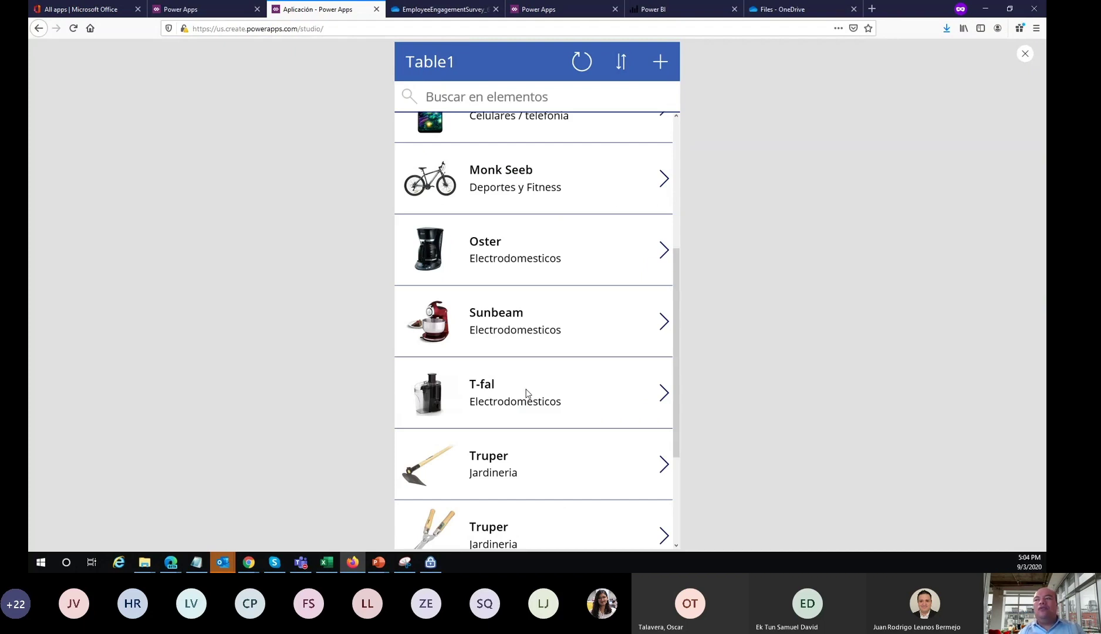
scroll(525, 434, "down", 3)
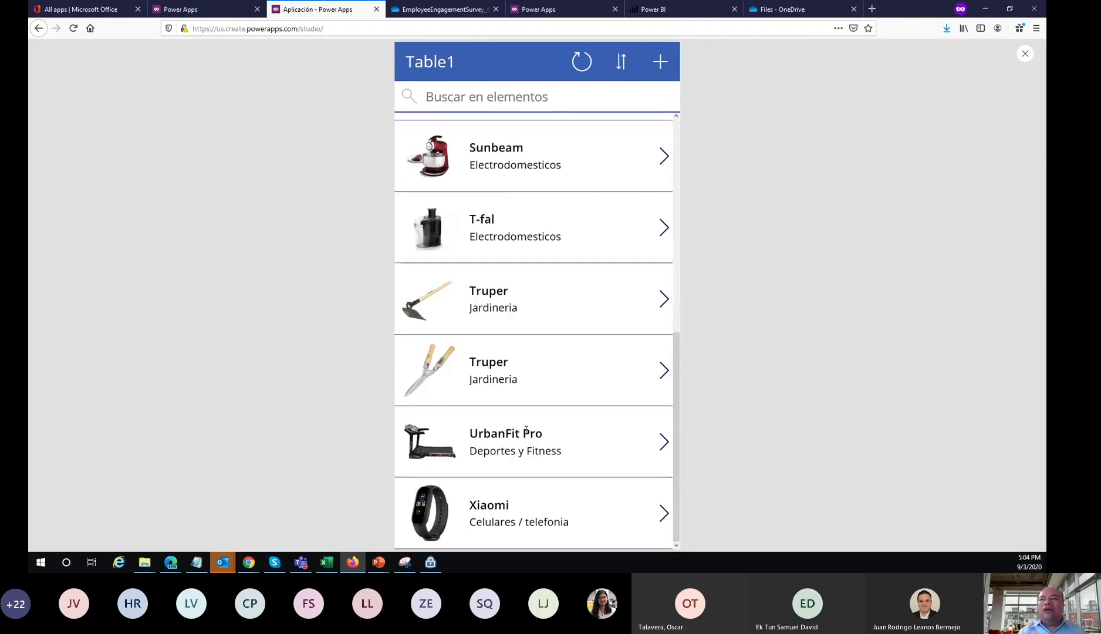
scroll(526, 432, "up", 5)
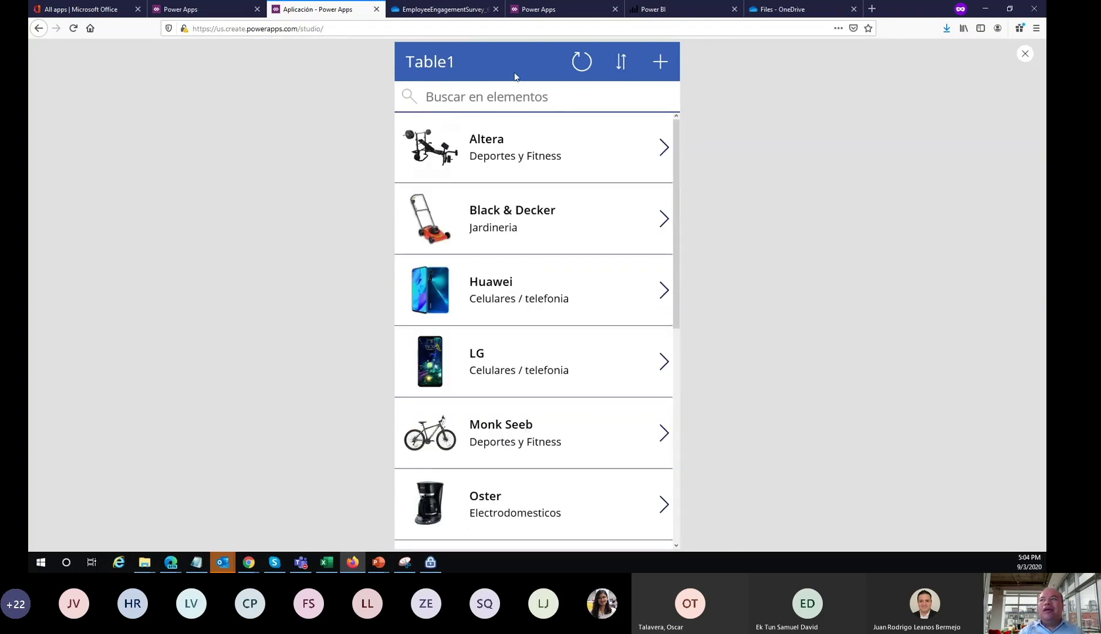
Try out the new product form with asdasdasd as Brand and asdasd as Category and Detail, and discard the entry
left_click(660, 62)
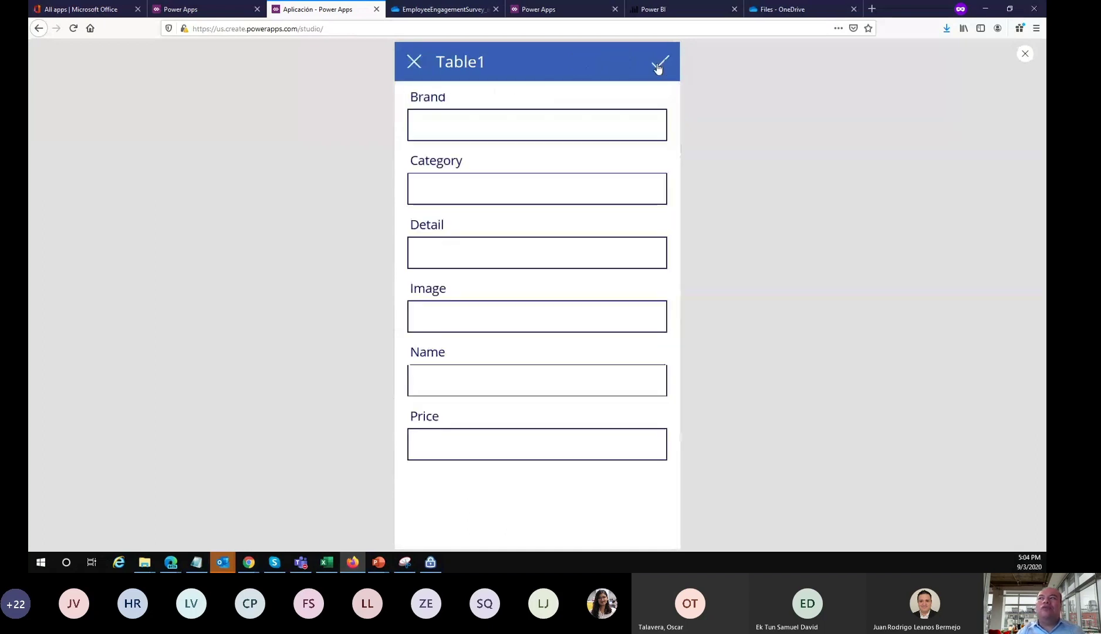
left_click(457, 122)
type("asdasdasd")
left_click(478, 178)
type("asdasd")
left_click(479, 250)
type("asdasd")
left_click(478, 317)
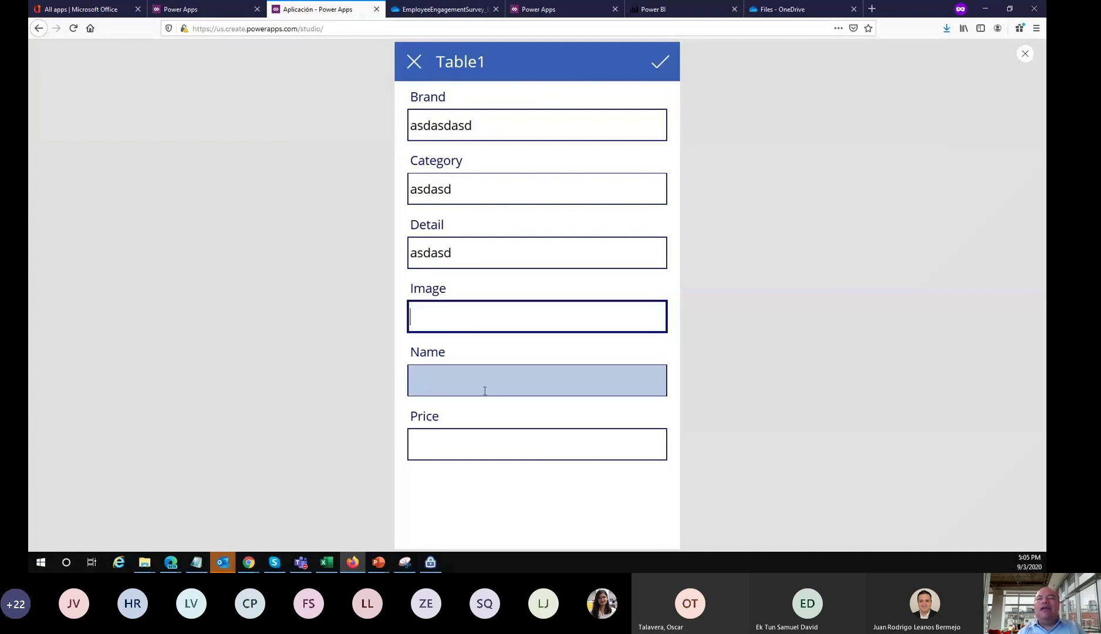
left_click(414, 62)
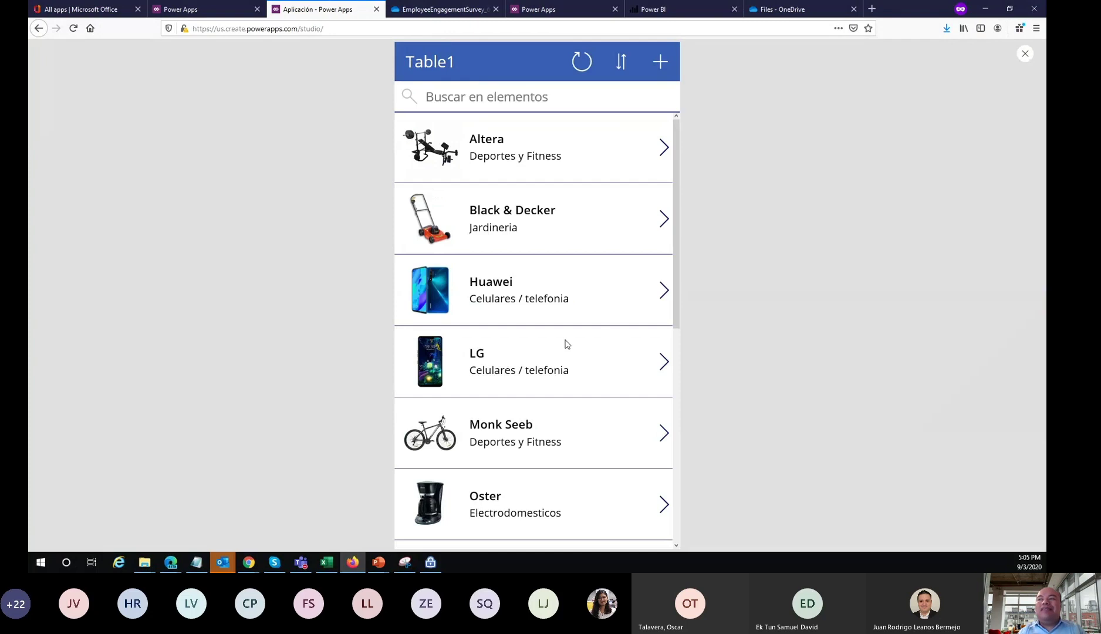
Edit the Sunbeam mixer record in the preview, setting its Price to 5290, and save the change
scroll(566, 345, "down", 3)
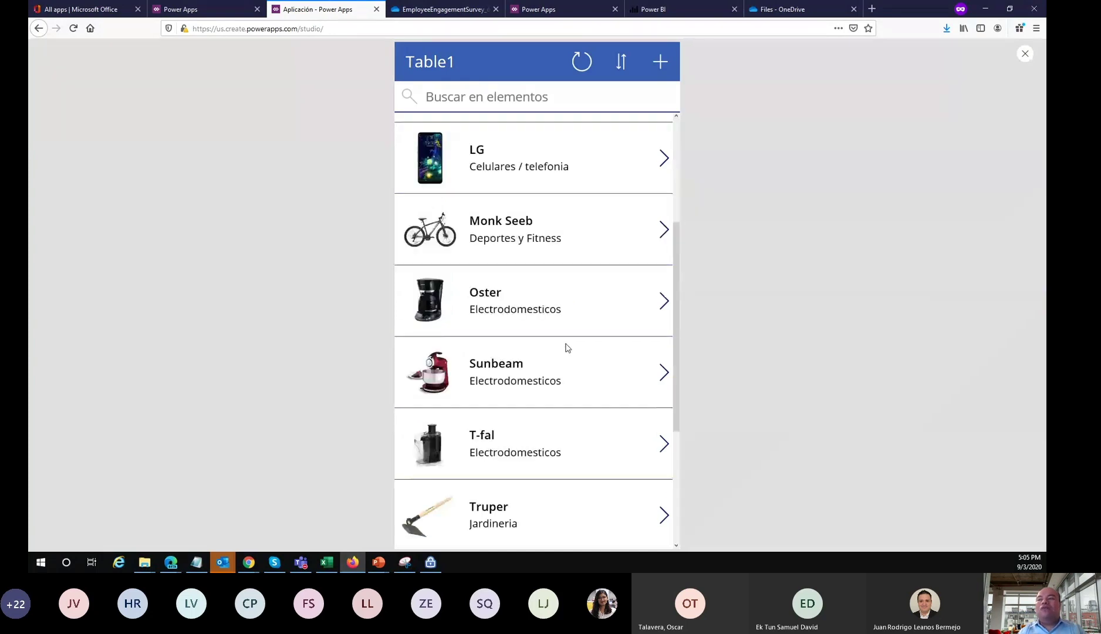
left_click(622, 370)
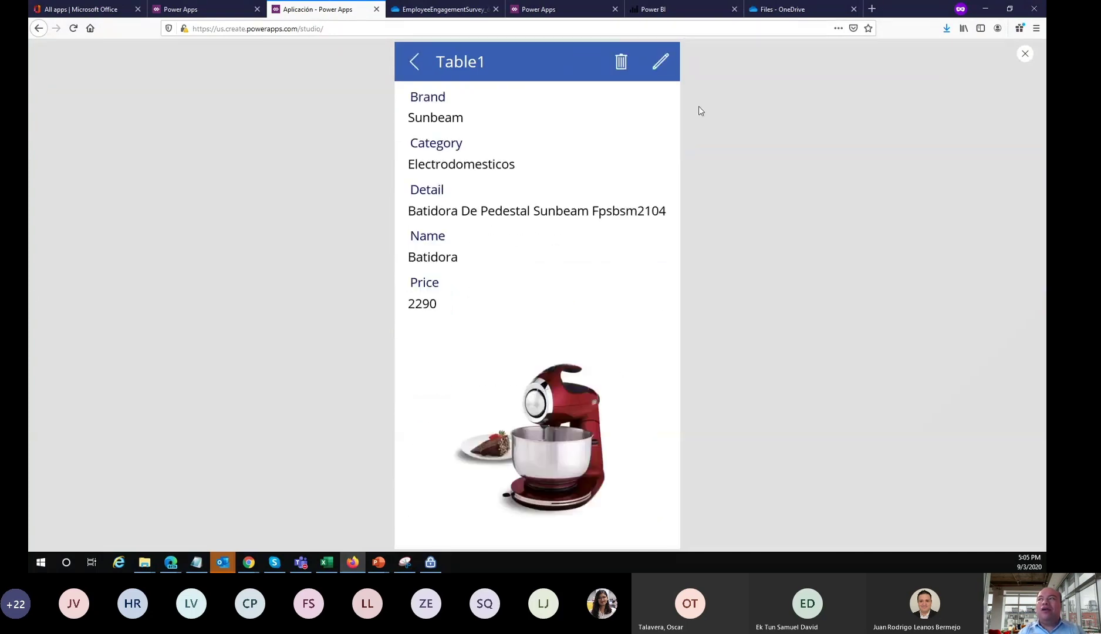
left_click(662, 62)
left_click(412, 444)
left_click_drag(462, 442, 403, 439)
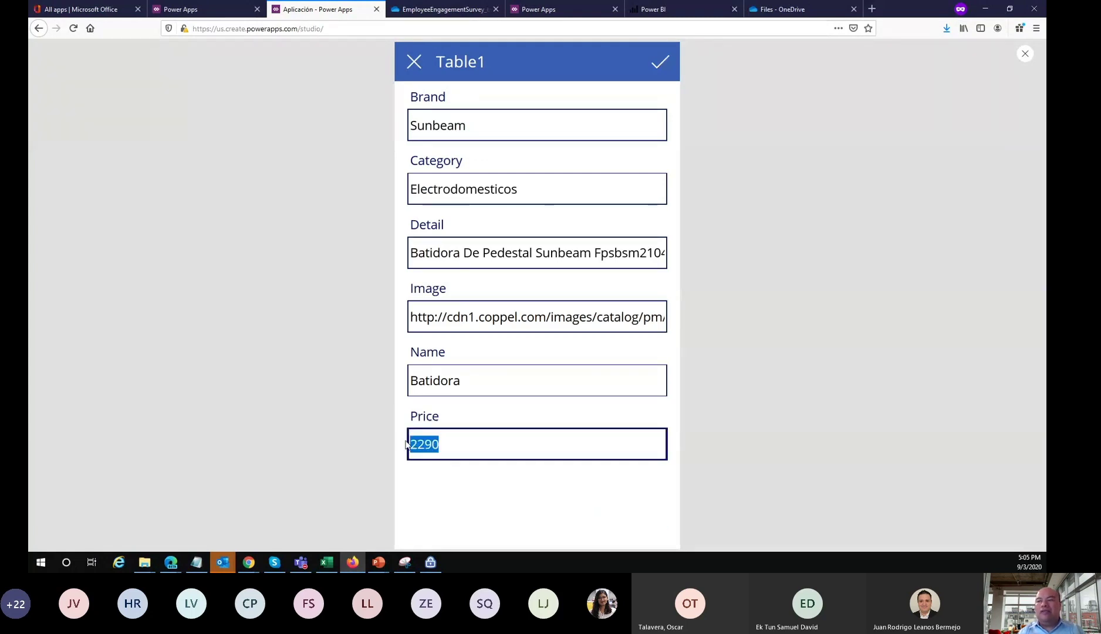
key("Home")
key("shift+Right")
type("5")
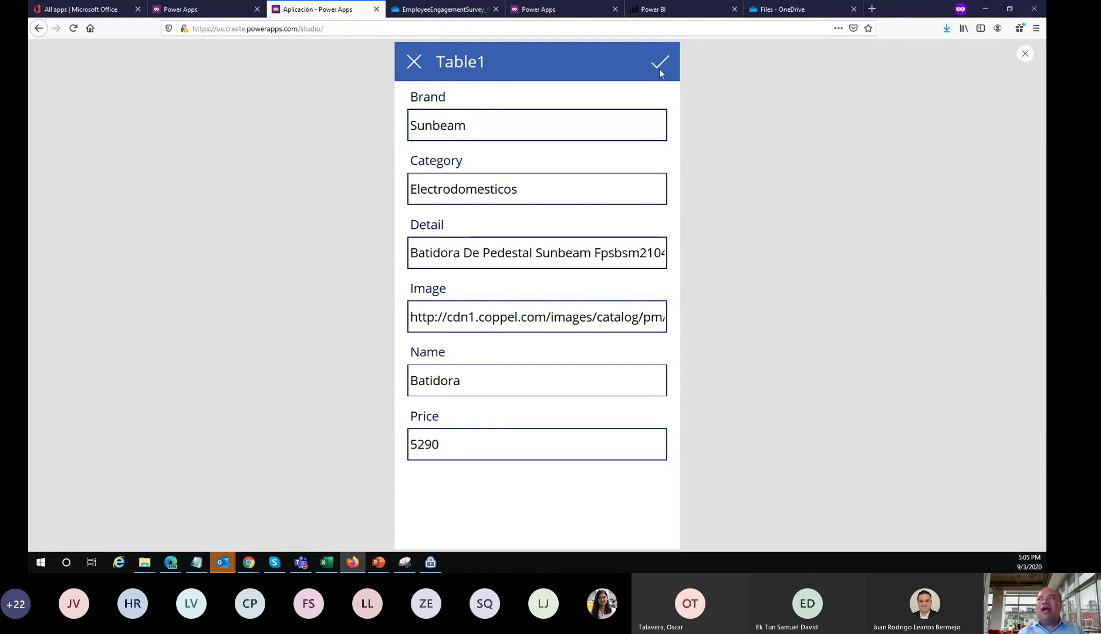
left_click(422, 63)
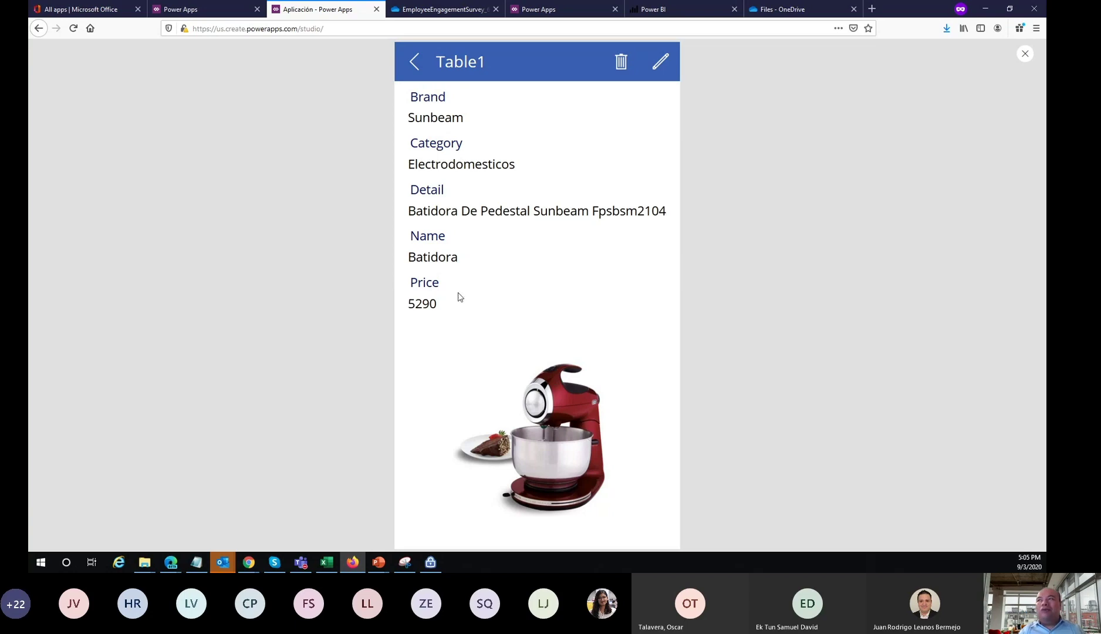
Restart the app preview from BrowseScreen1, and open and dismiss the blank new product form
left_click(1024, 54)
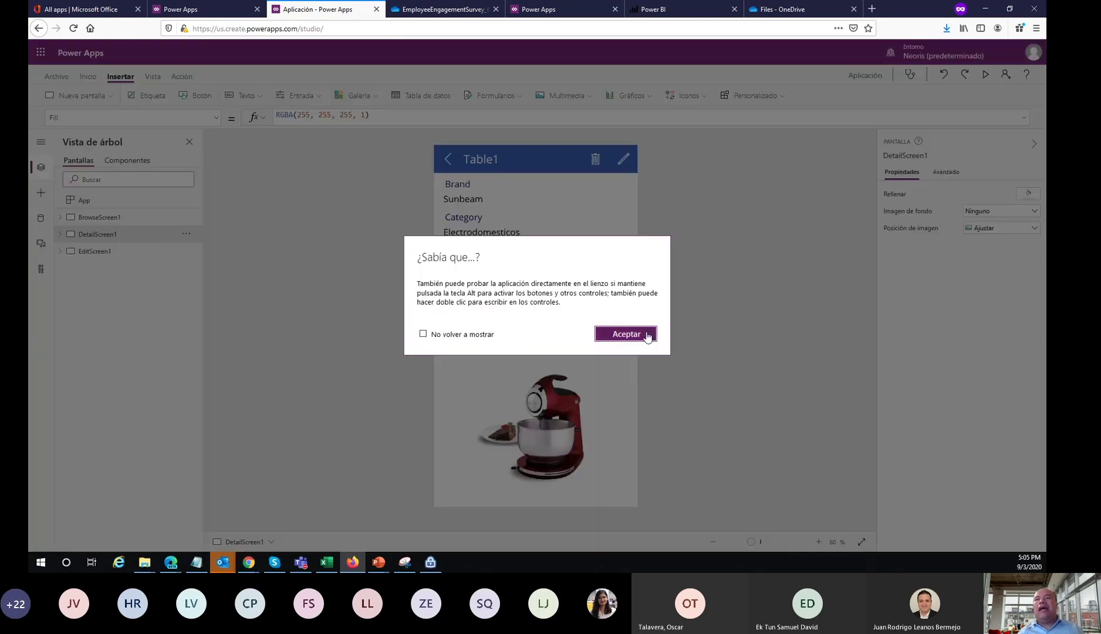
left_click(636, 334)
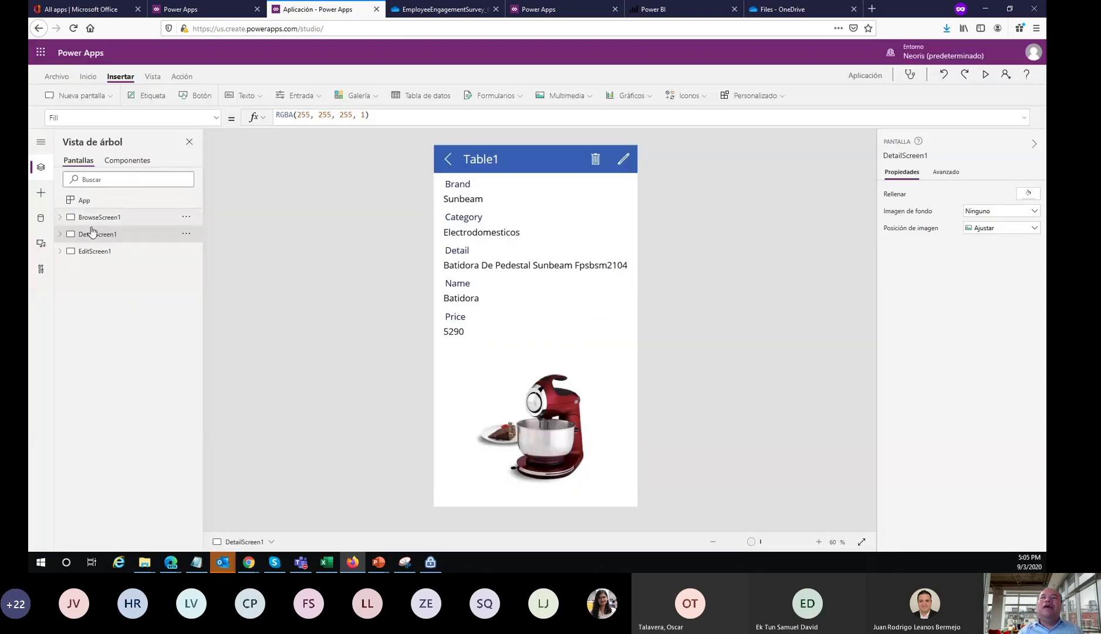
left_click(94, 223)
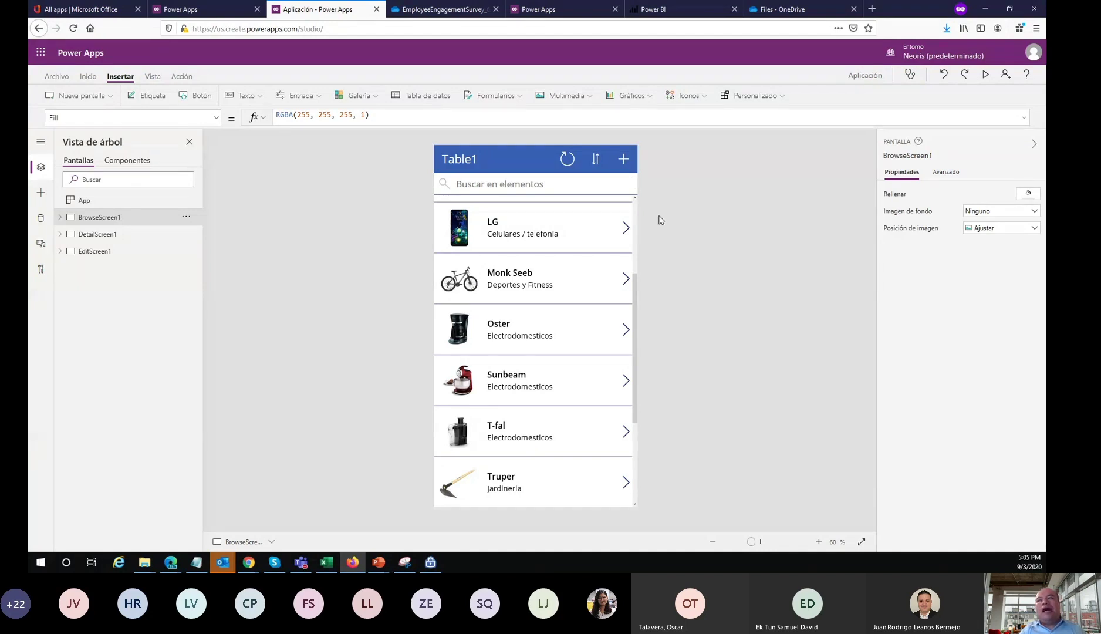
left_click(985, 75)
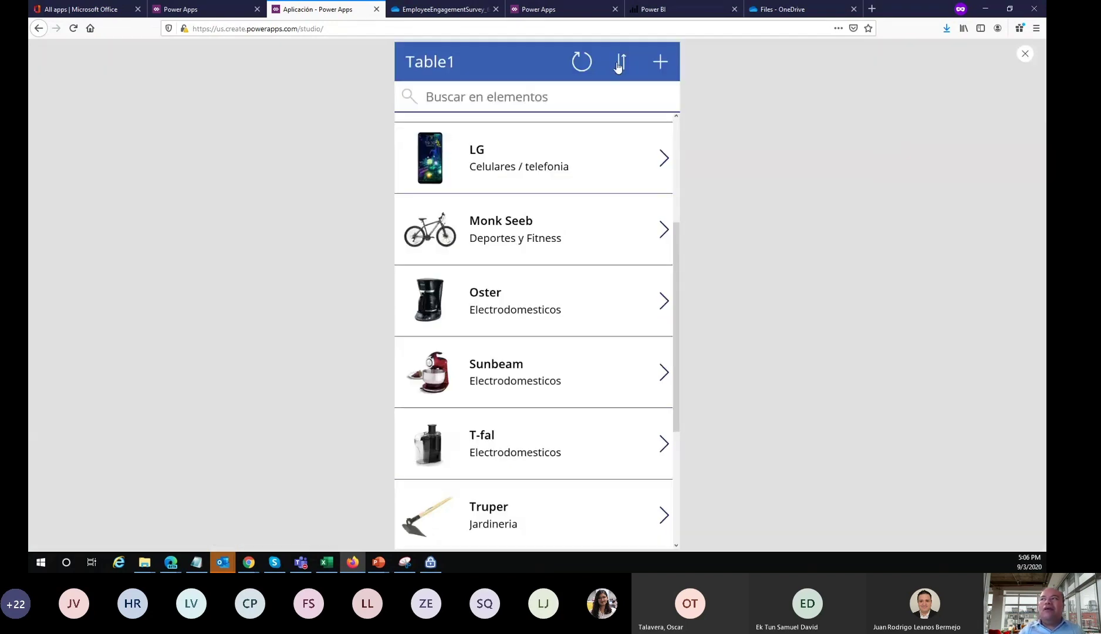
left_click(660, 63)
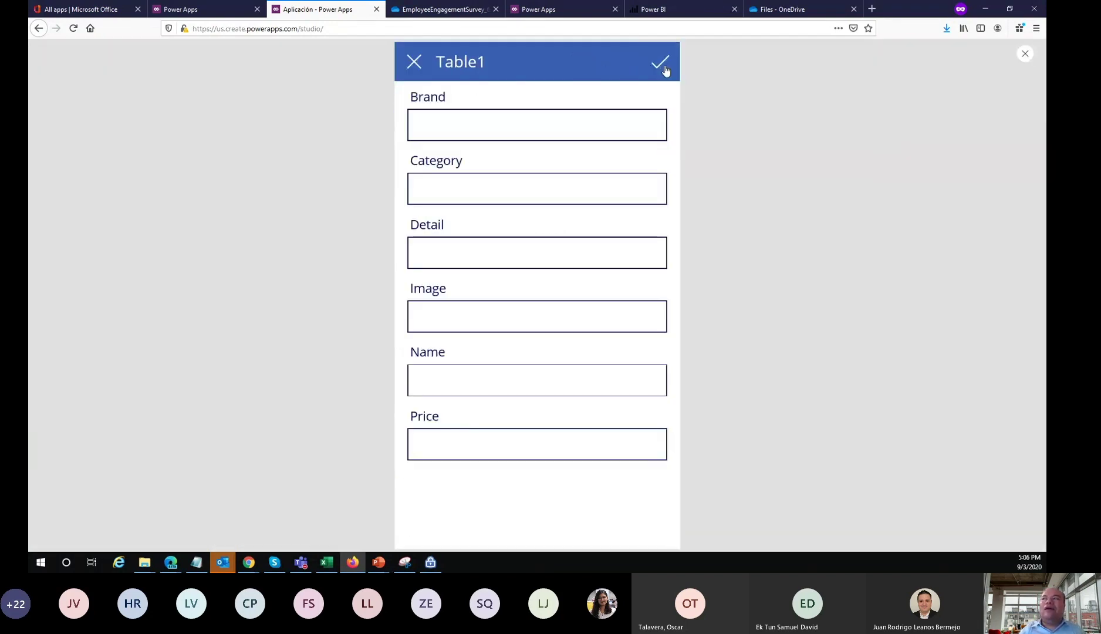
left_click(414, 61)
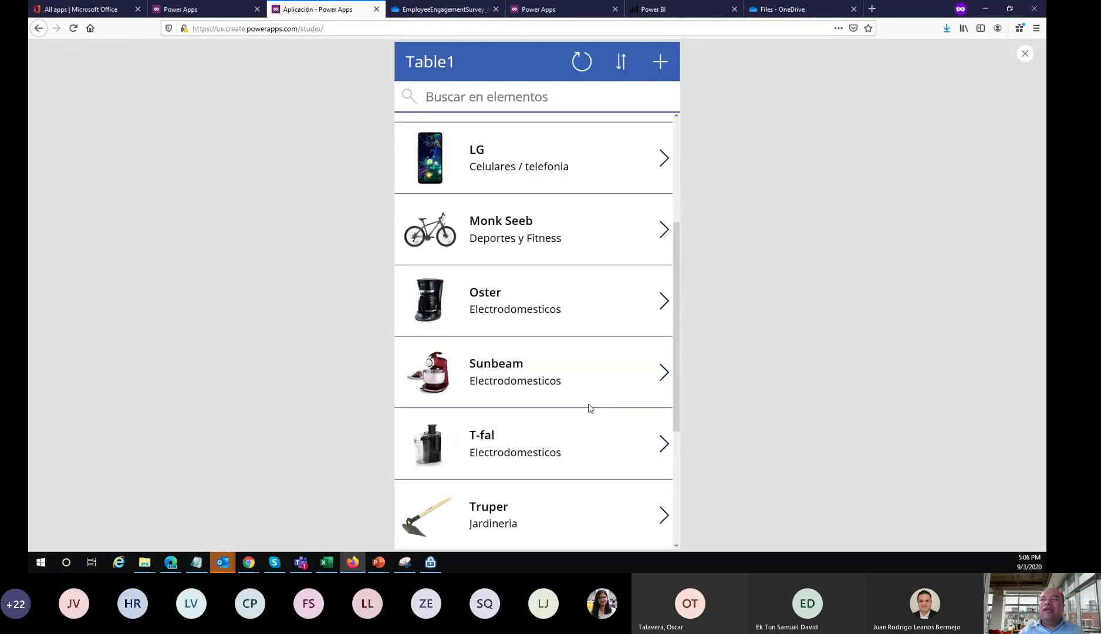
Delete the Truper Tijera Para Poda record from the product list in the preview
scroll(578, 327, "down", 3)
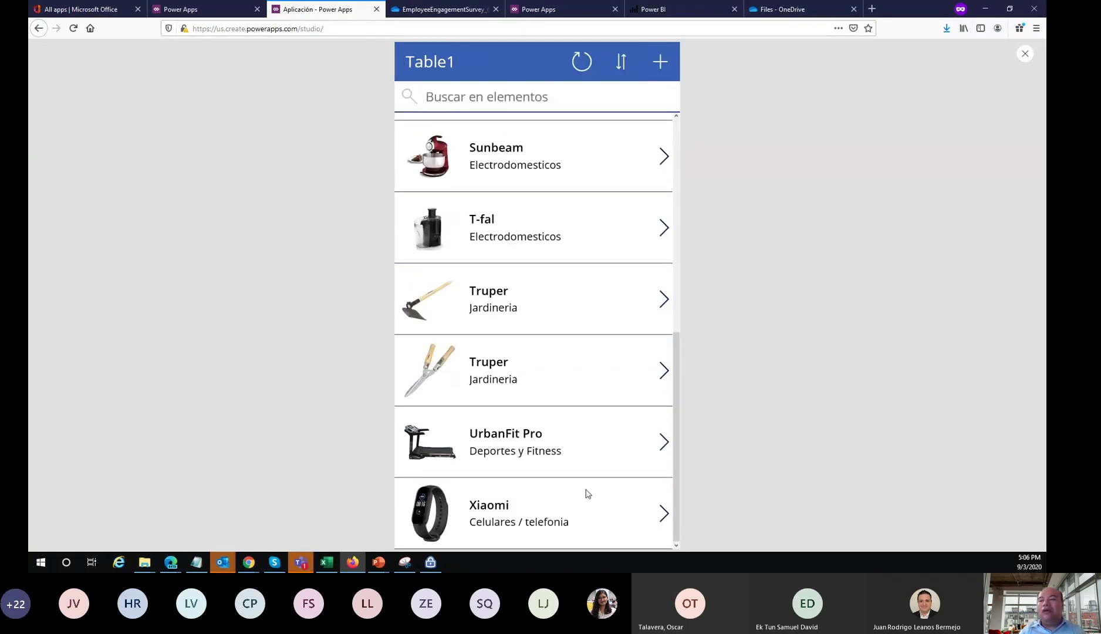
left_click(663, 370)
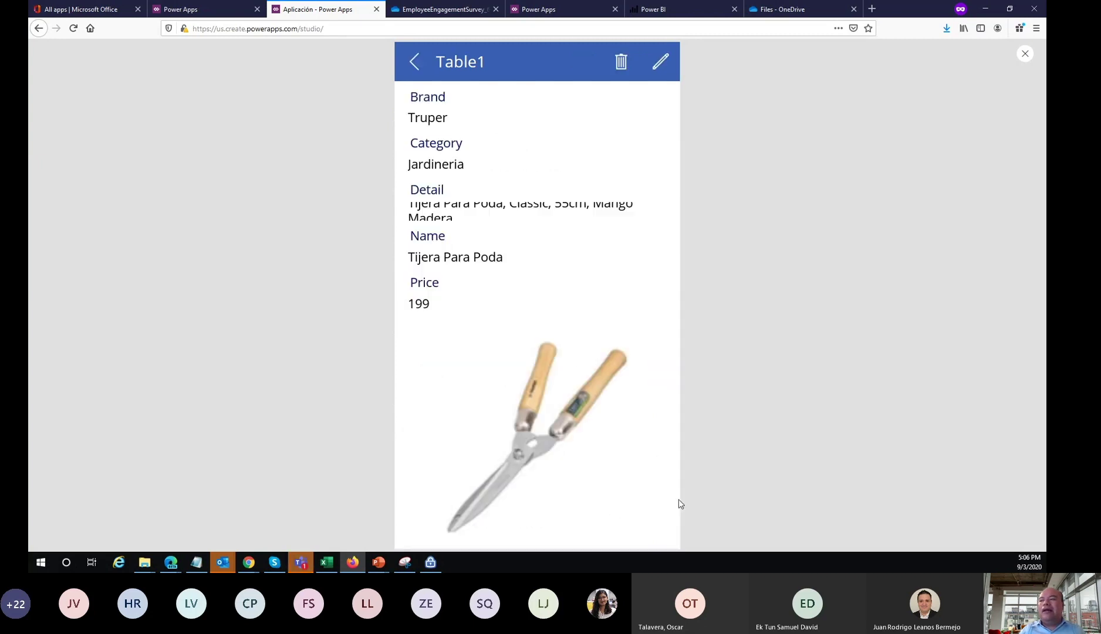
left_click(620, 65)
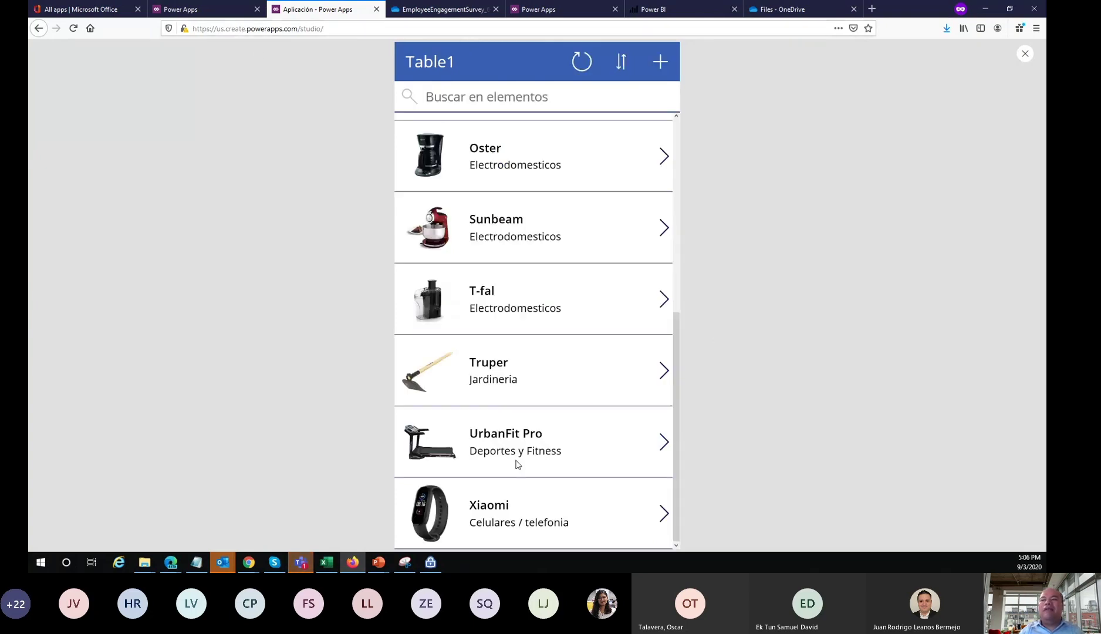
Look through the whole product list in the preview, and return to the app editor
scroll(520, 462, "up", 5)
scroll(525, 456, "up", 2)
scroll(531, 452, "down", 5)
scroll(537, 449, "up", 5)
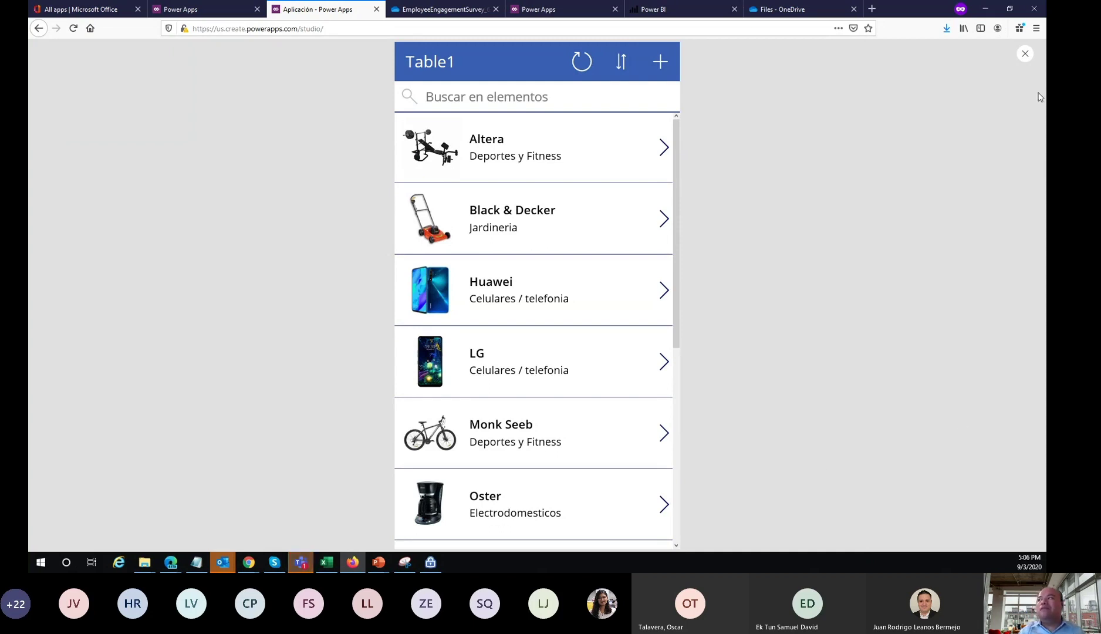
left_click(1023, 55)
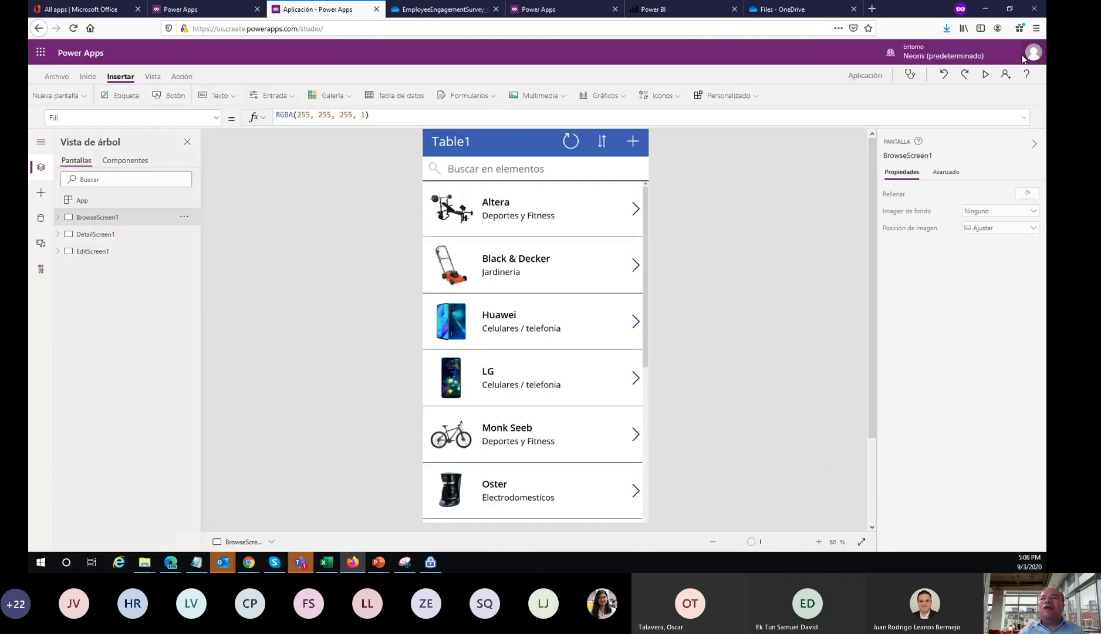
left_click(637, 344)
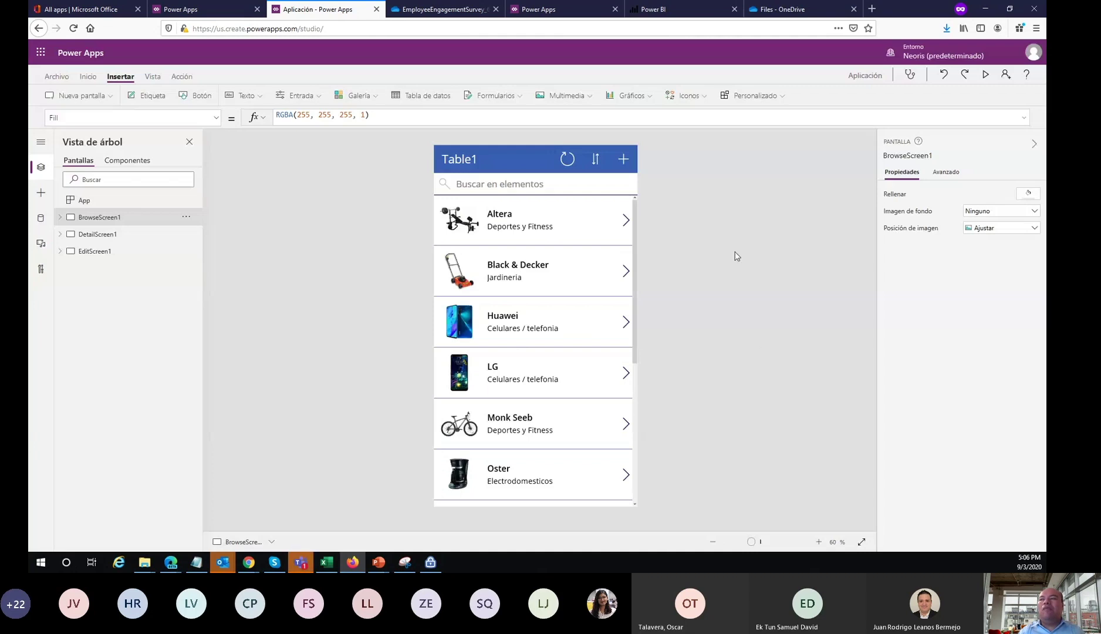
Save the app to the cloud under the name Aplicación
left_click(57, 77)
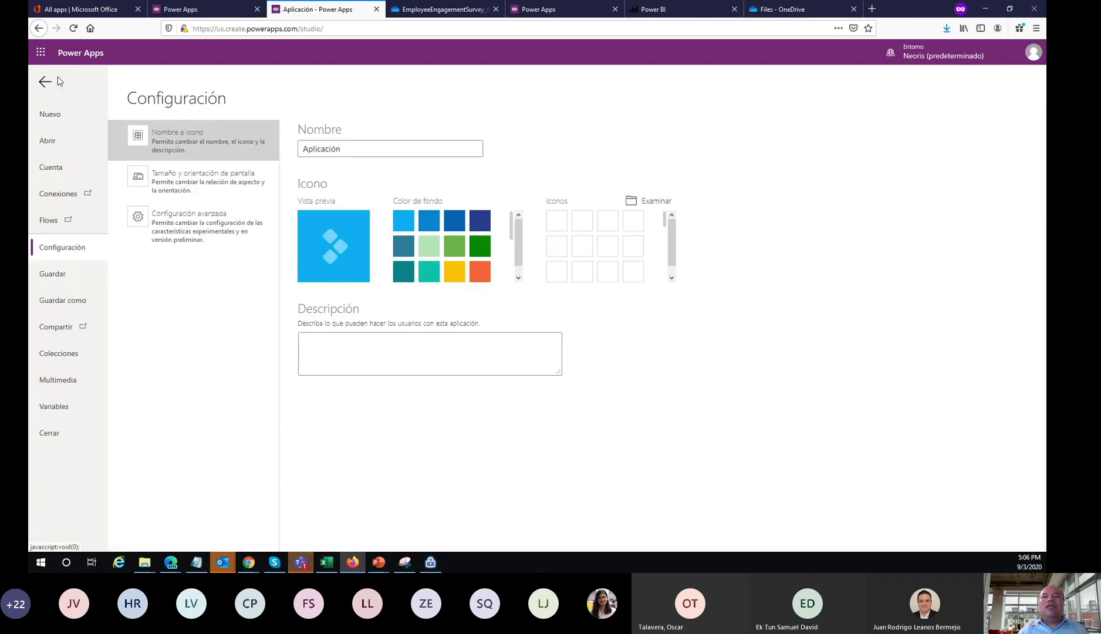
left_click(69, 281)
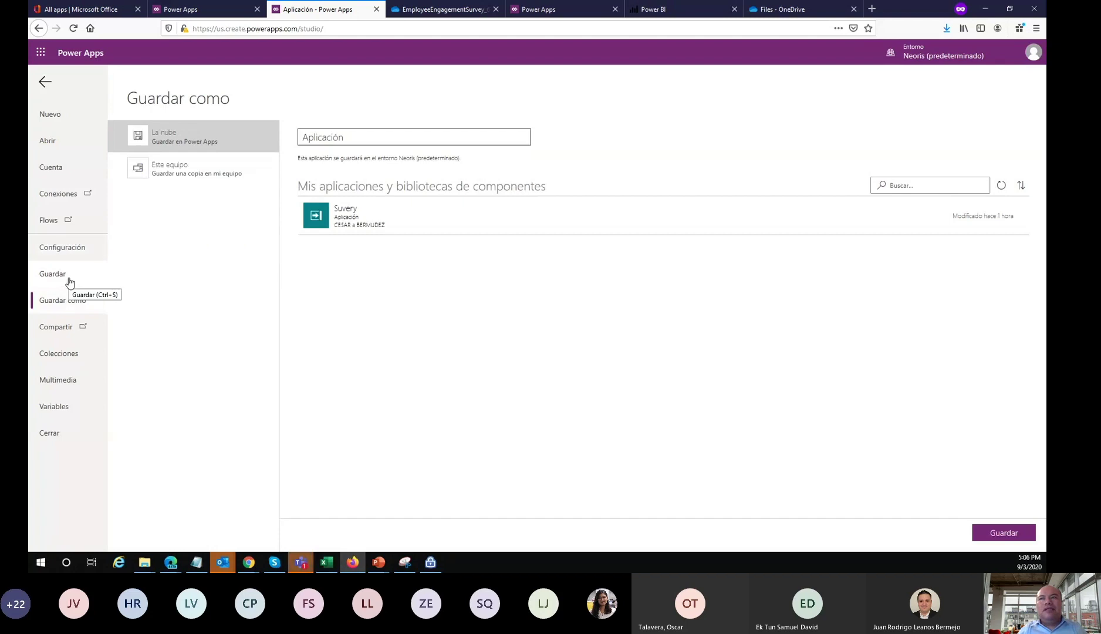
double_click(358, 138)
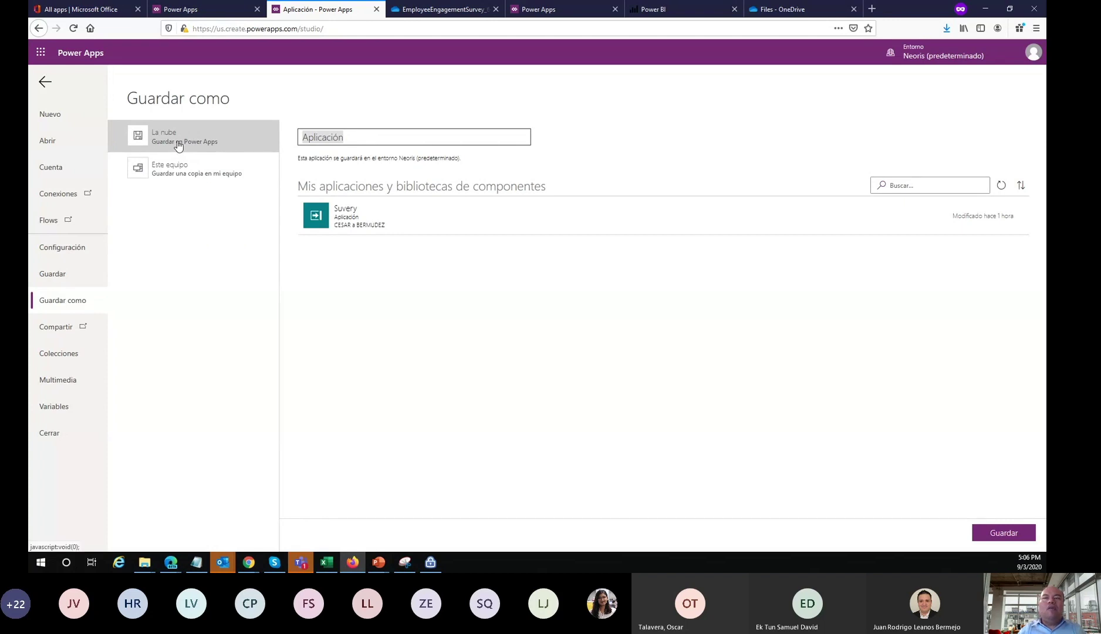
left_click(1012, 535)
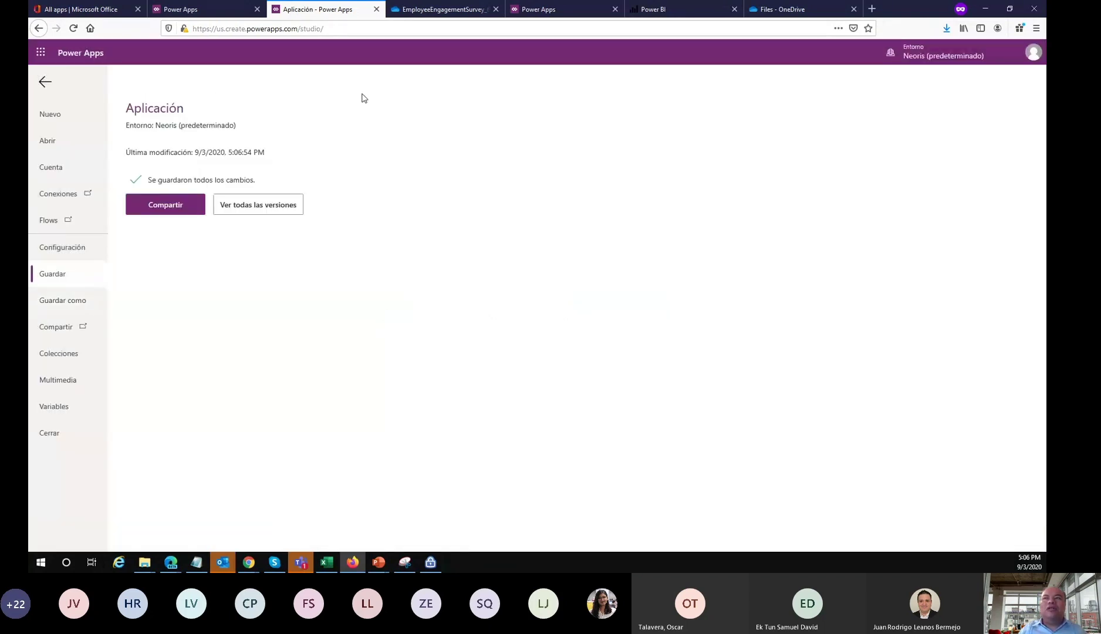
Try out sharing Aplicación with Everyone in Neoris, and discard the sharing changes
left_click(168, 206)
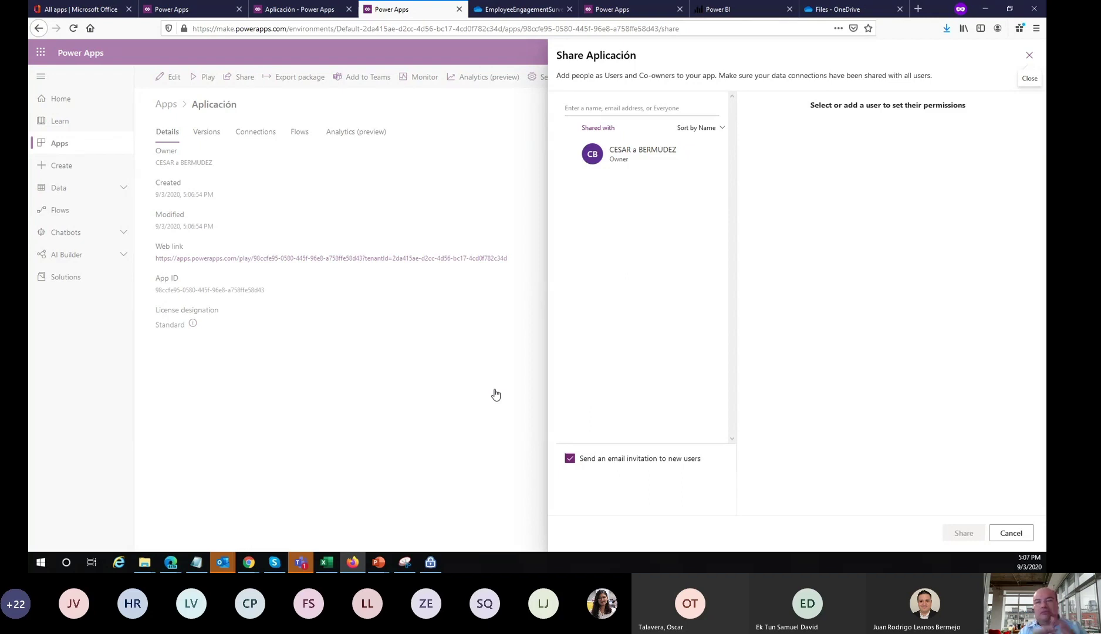
left_click(650, 111)
type("a")
key("BackSpace")
type("ever")
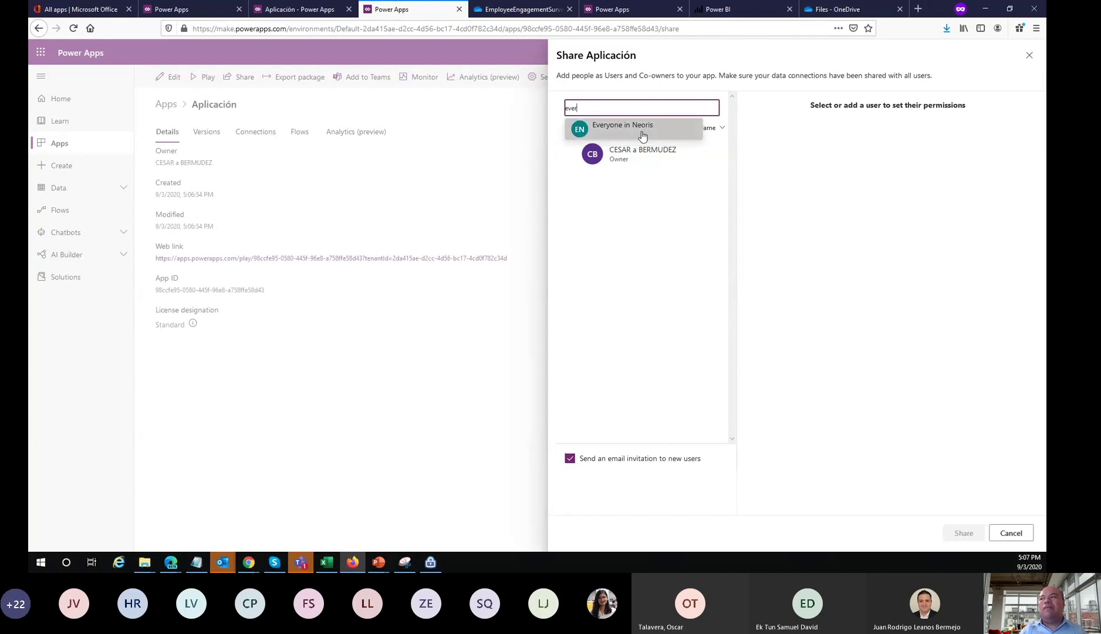
left_click(645, 130)
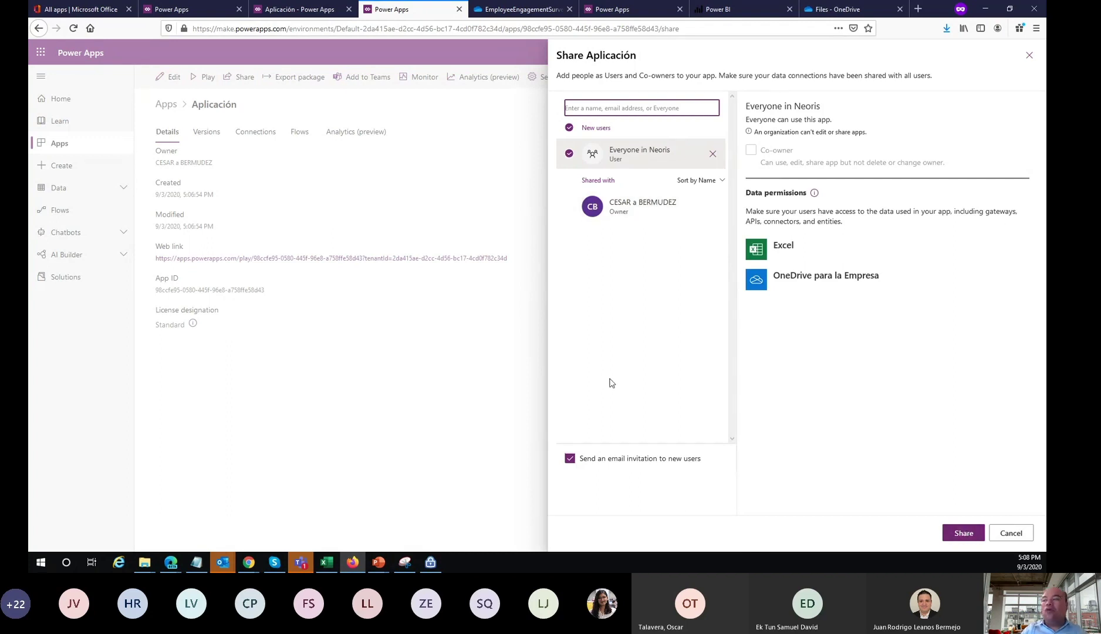
left_click(1004, 530)
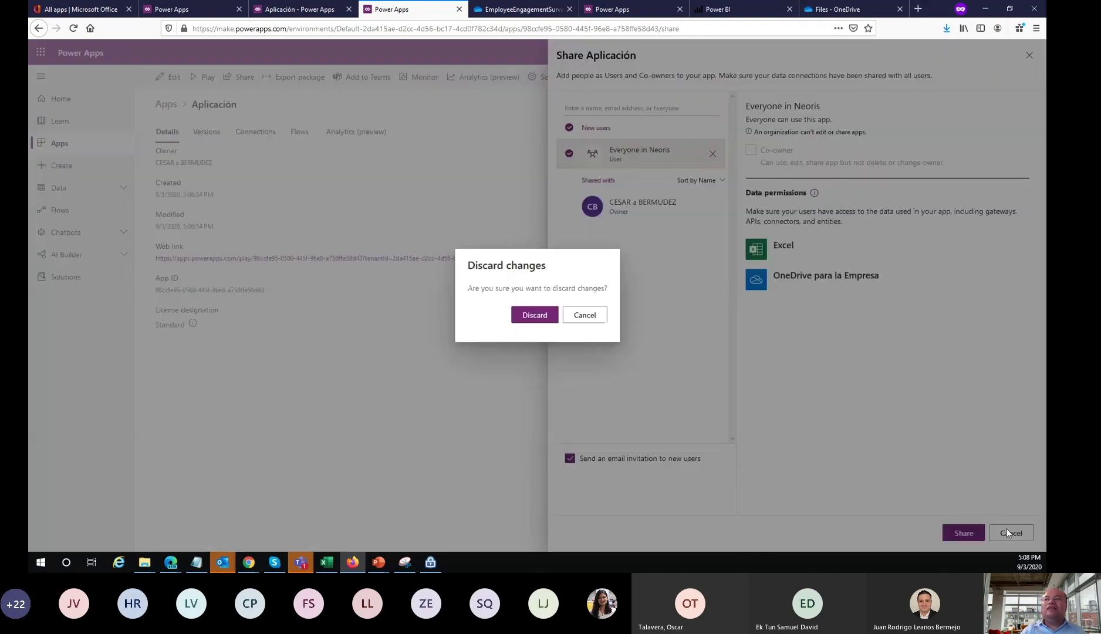
left_click(535, 315)
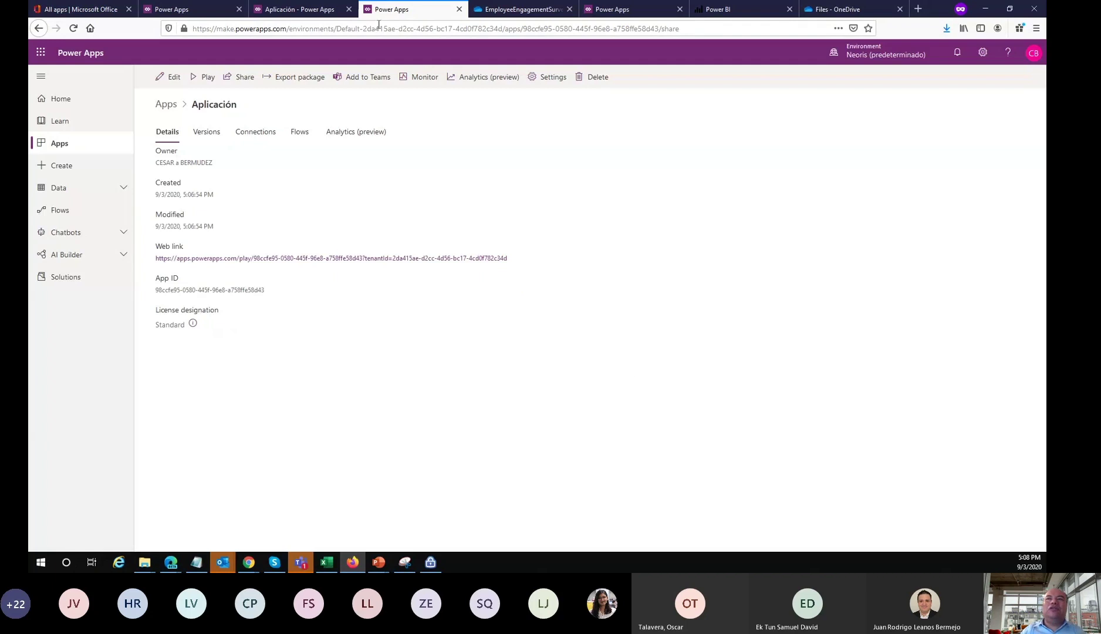
Go to the list of saved apps and run Aplicación
left_click(68, 146)
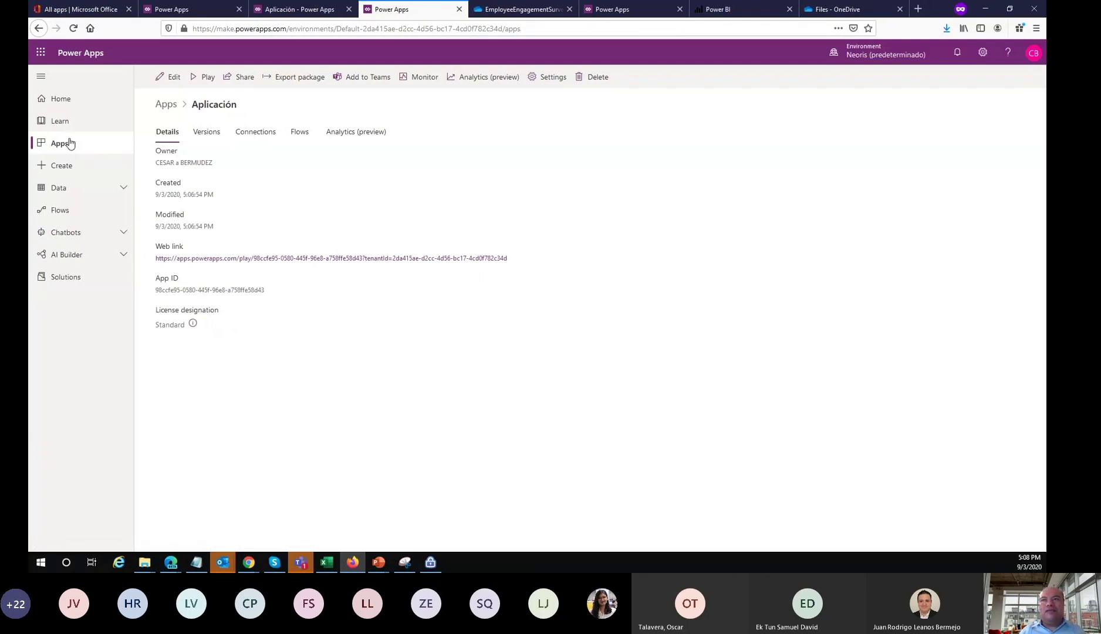
left_click(59, 104)
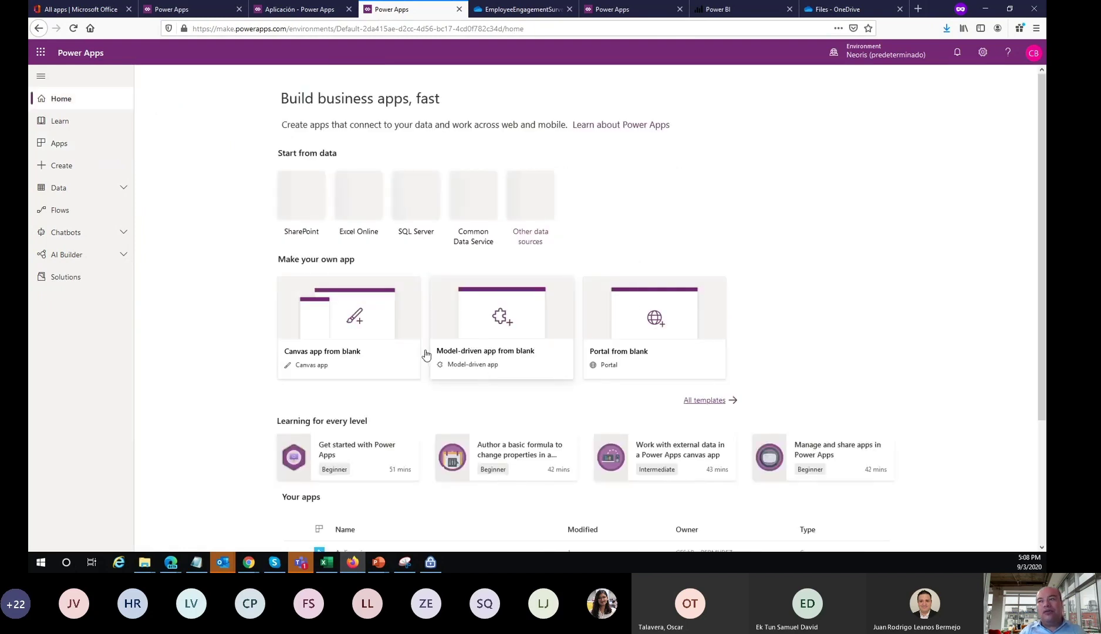
left_click(71, 145)
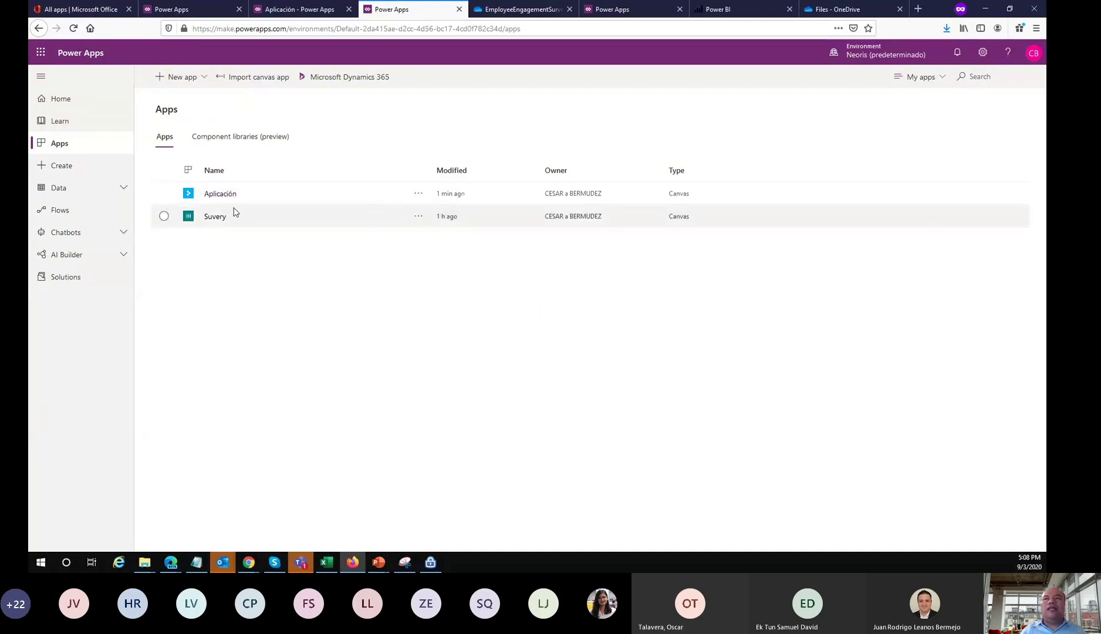
left_click(217, 195)
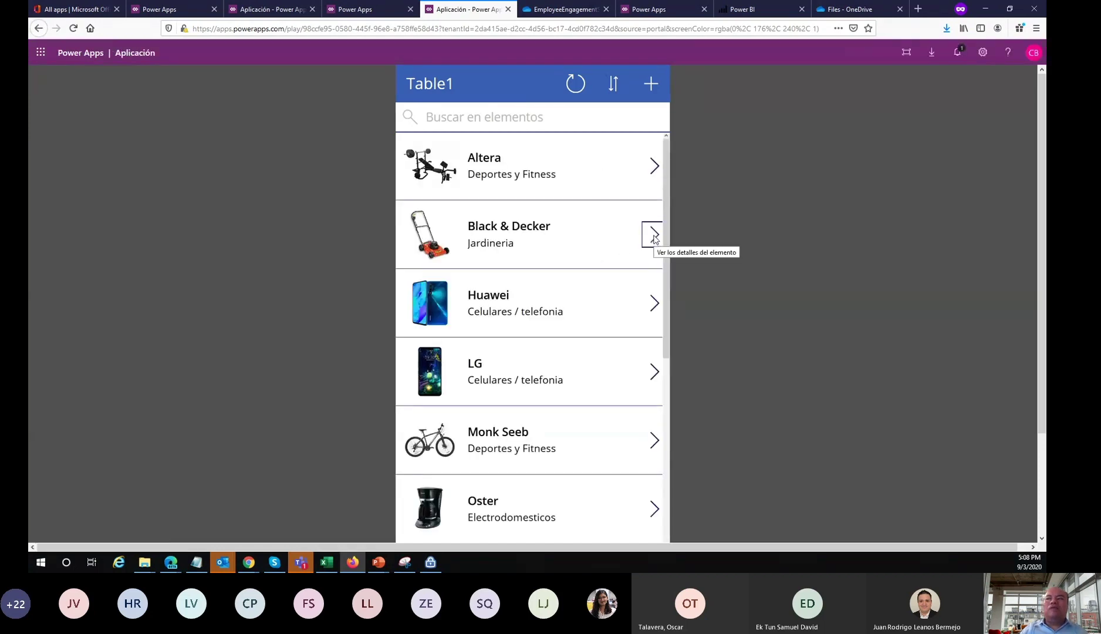
Check the Black & Decker and UrbanFit Pro details and the blank product form in the running app, and close the app
left_click(655, 236)
left_click(413, 87)
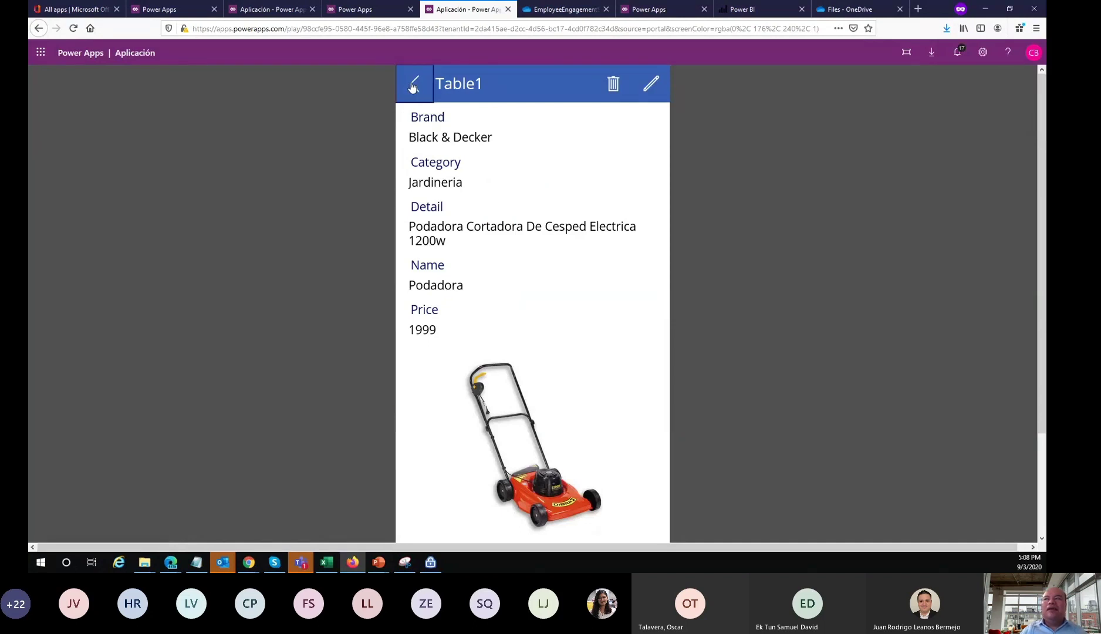
scroll(574, 411, "down", 5)
left_click(646, 452)
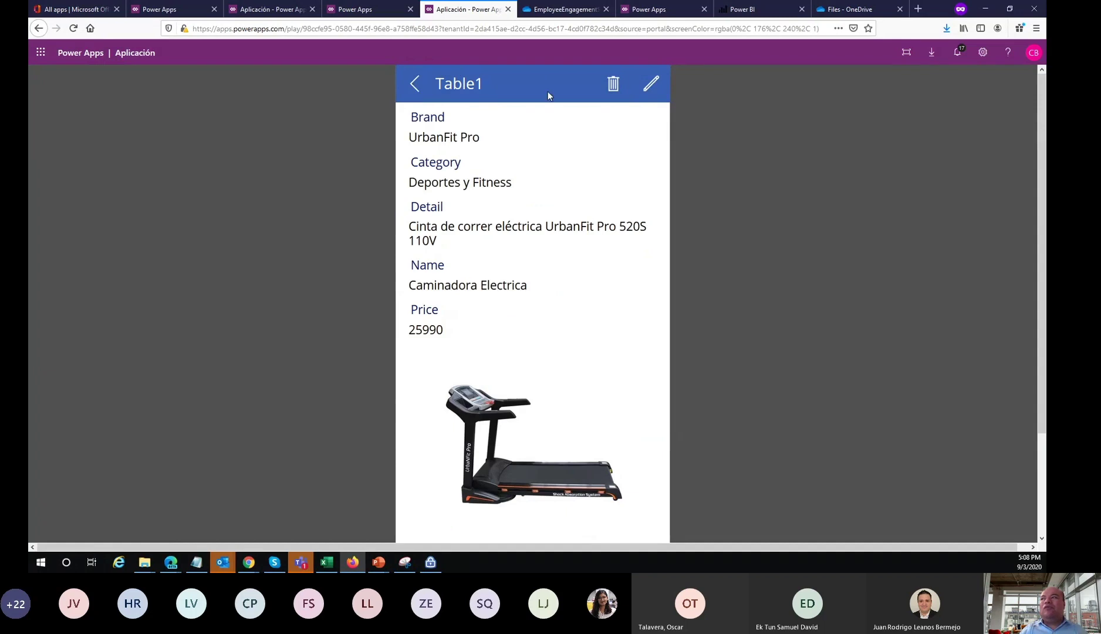
left_click(416, 83)
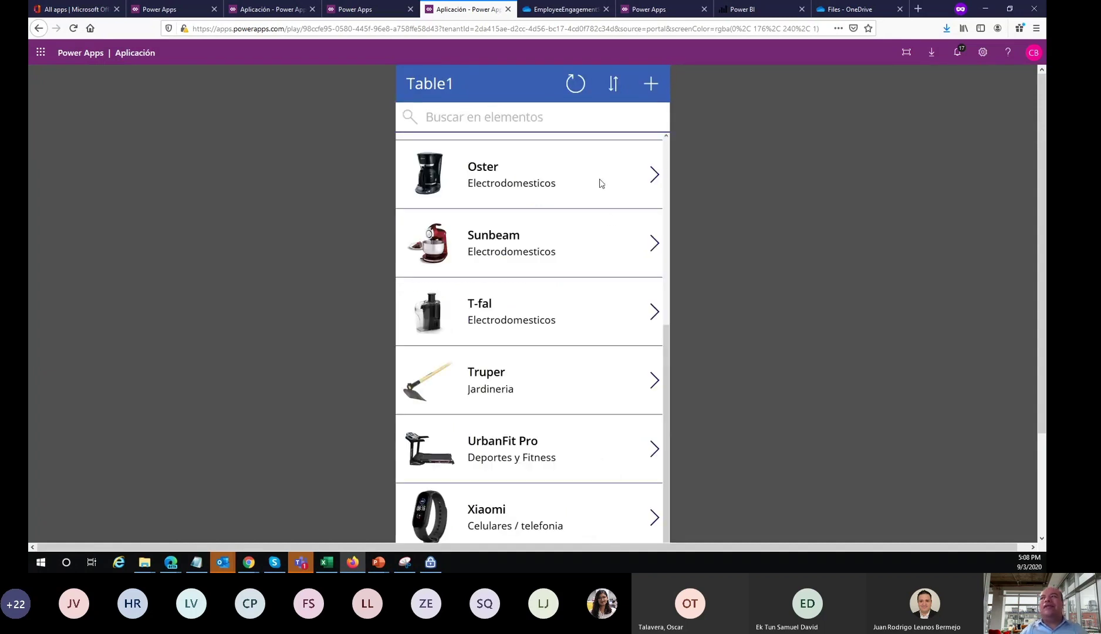
left_click(653, 85)
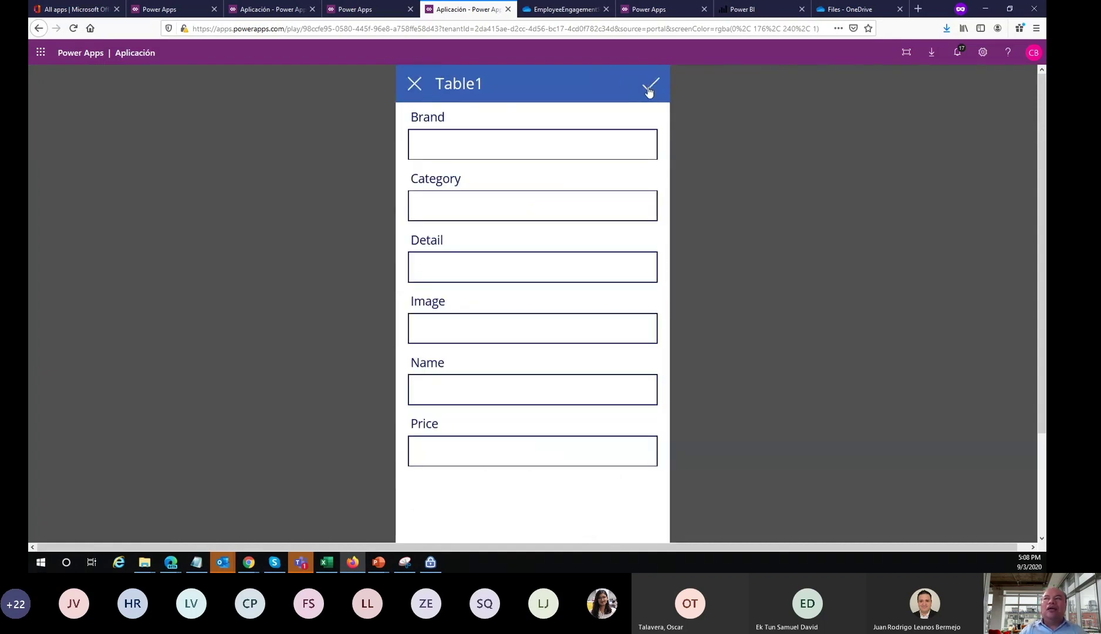
left_click(415, 87)
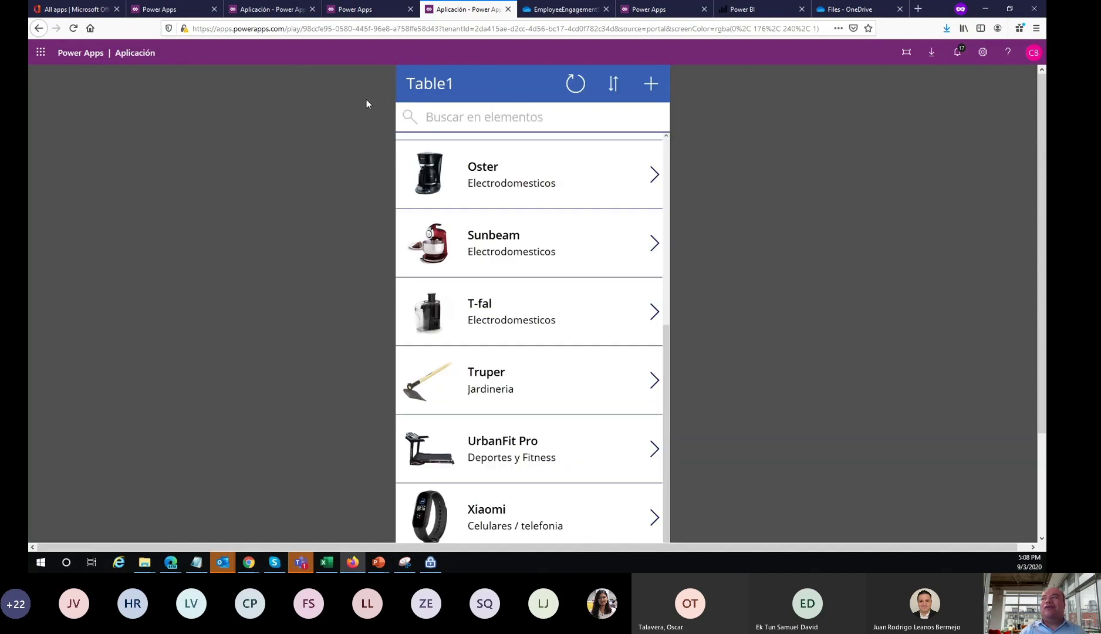
left_click(508, 9)
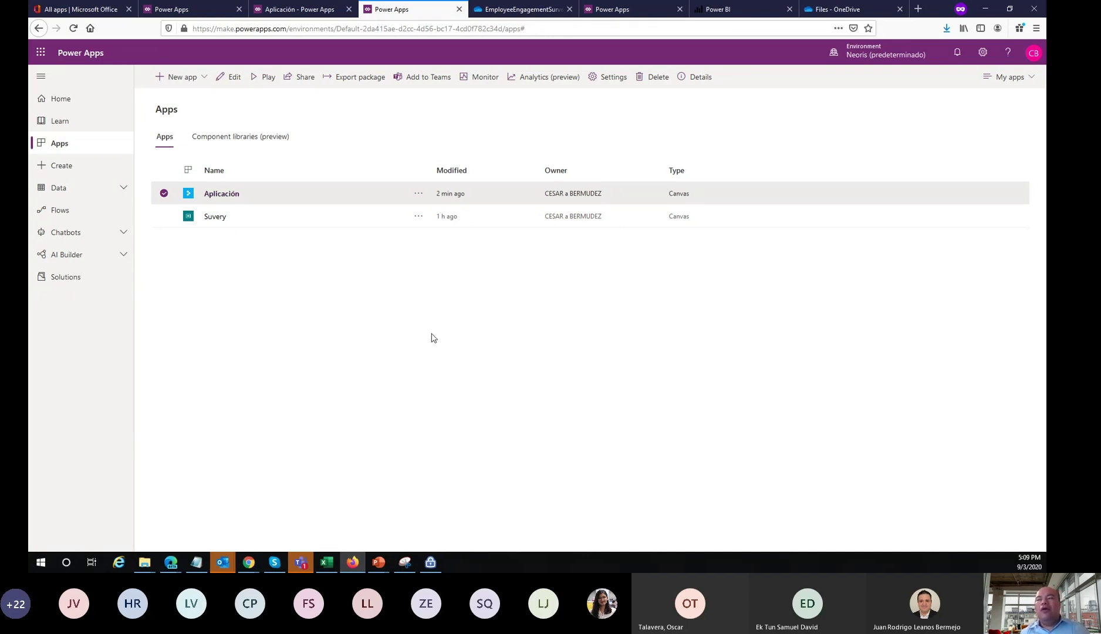
left_click(435, 327)
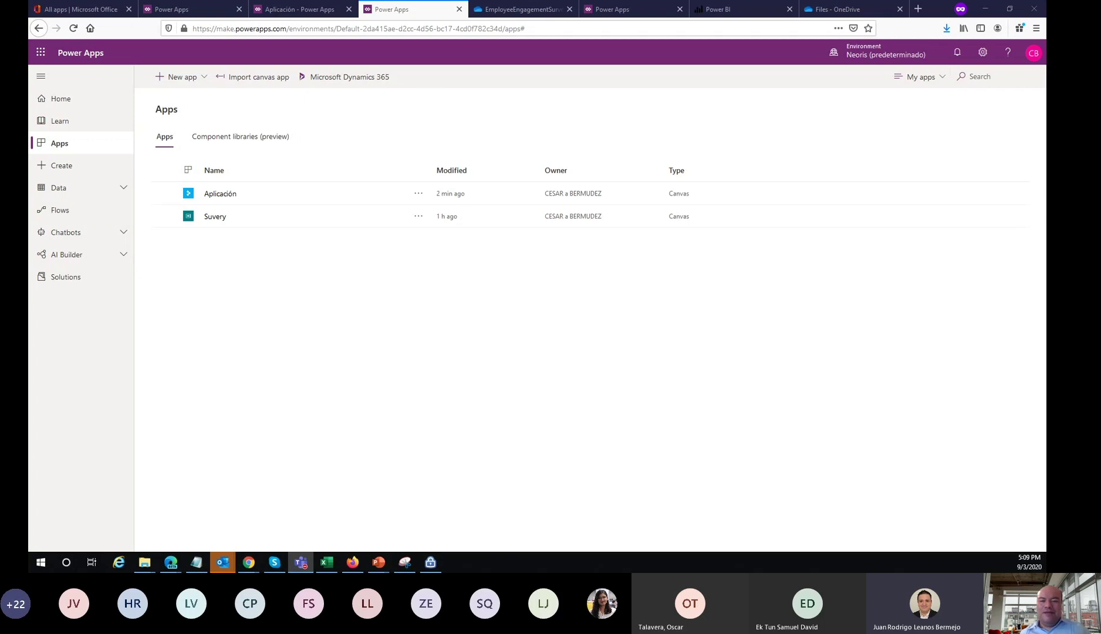
left_click(397, 330)
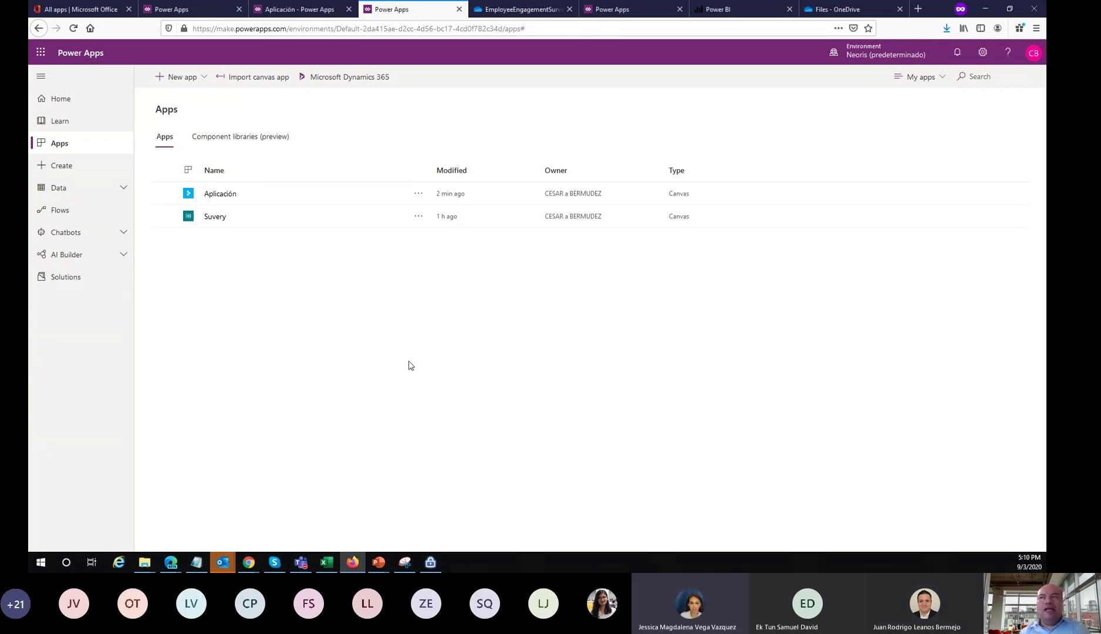
left_click(67, 7)
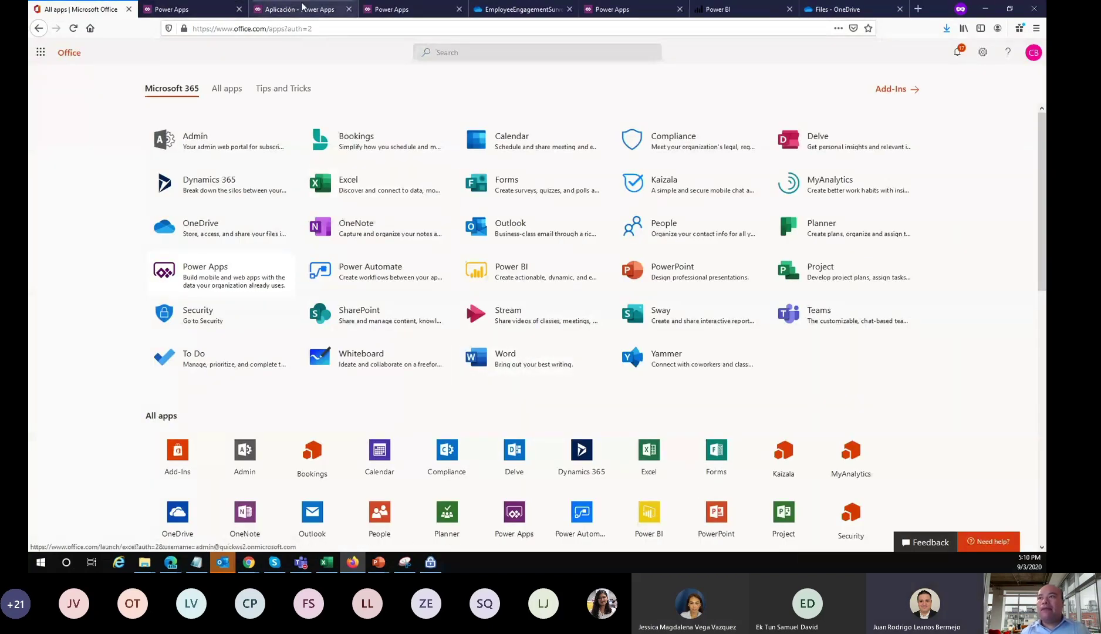
left_click(405, 10)
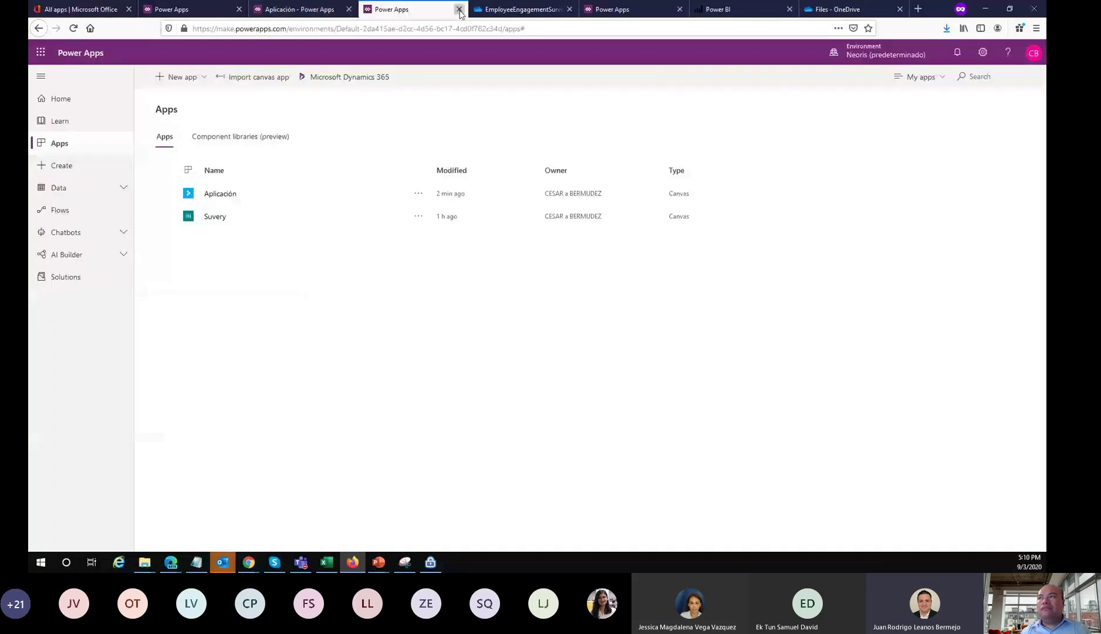
Close the two Power Apps app lists and the Aplicación studio page, choosing to abandon the page
left_click(460, 10)
left_click(288, 10)
key("ctrl+w")
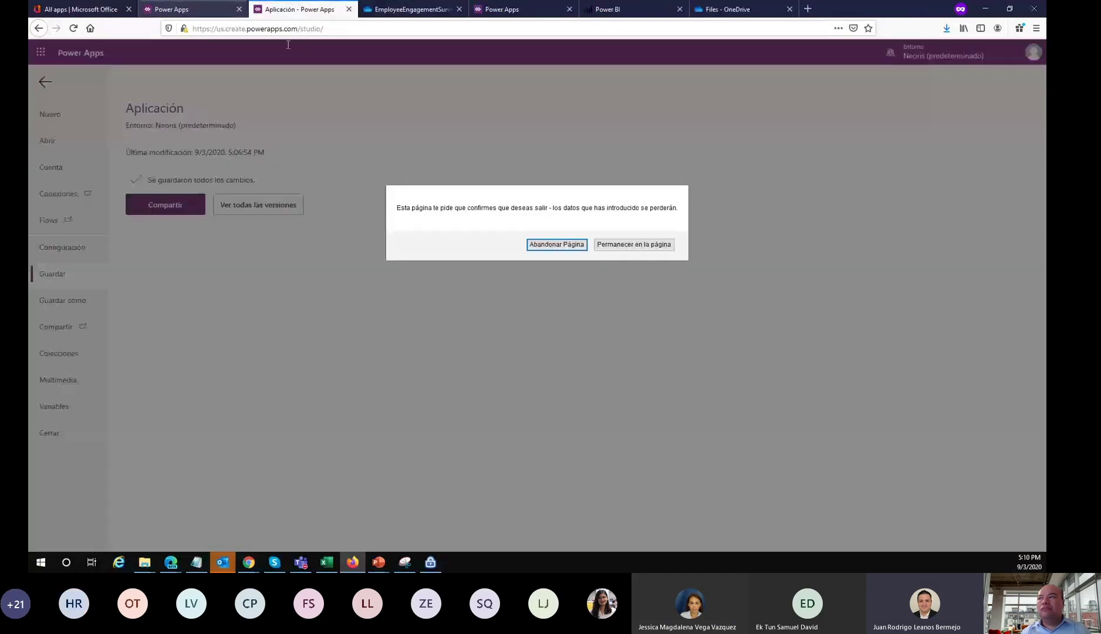
left_click(556, 246)
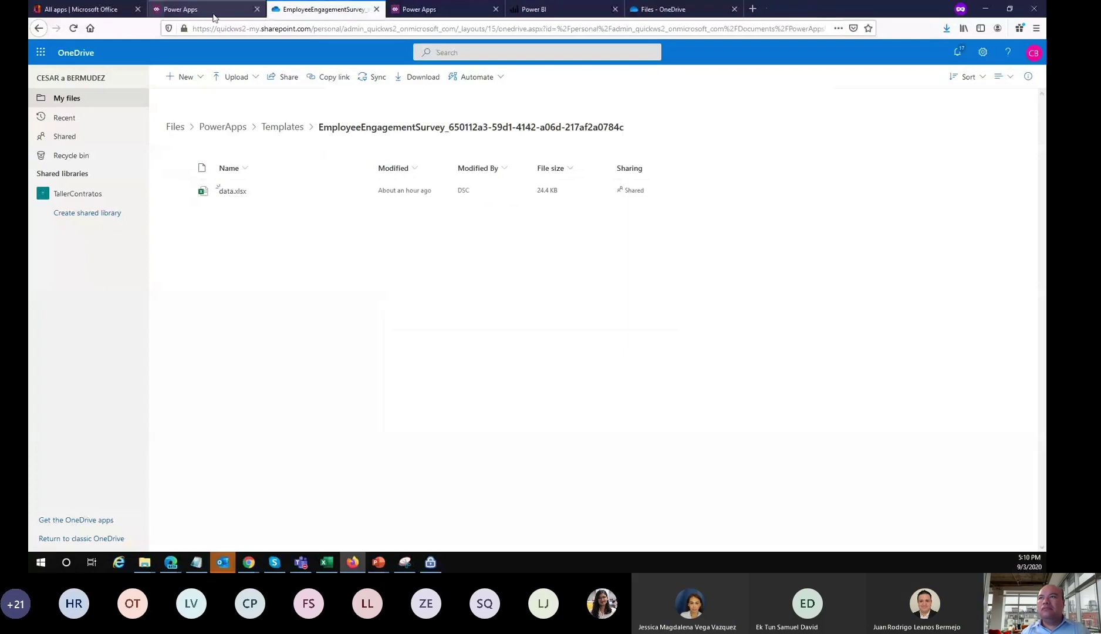
left_click(483, 12)
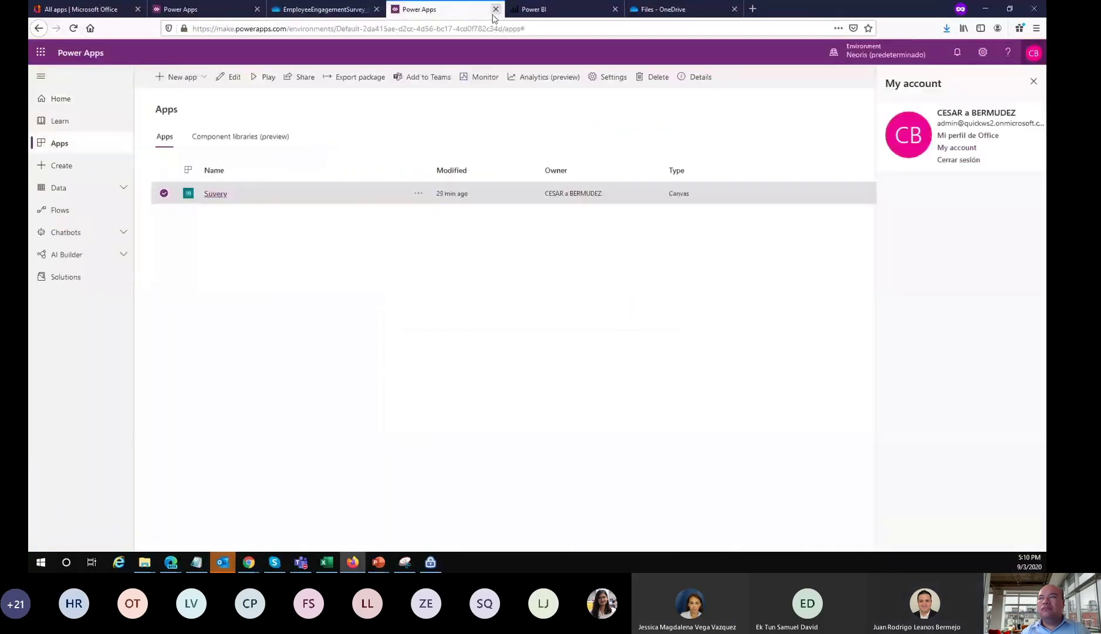
left_click(496, 9)
Go from the Office apps page to Excel and open the Ejercicio2 workbook from the recent files
left_click(105, 10)
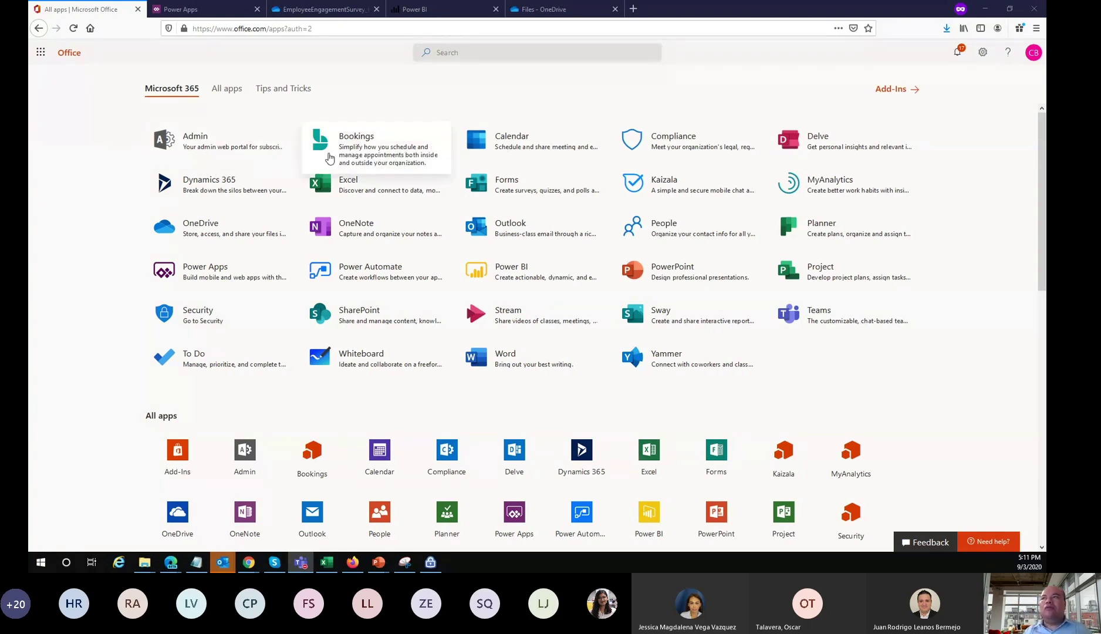
left_click(363, 186)
left_click(363, 187)
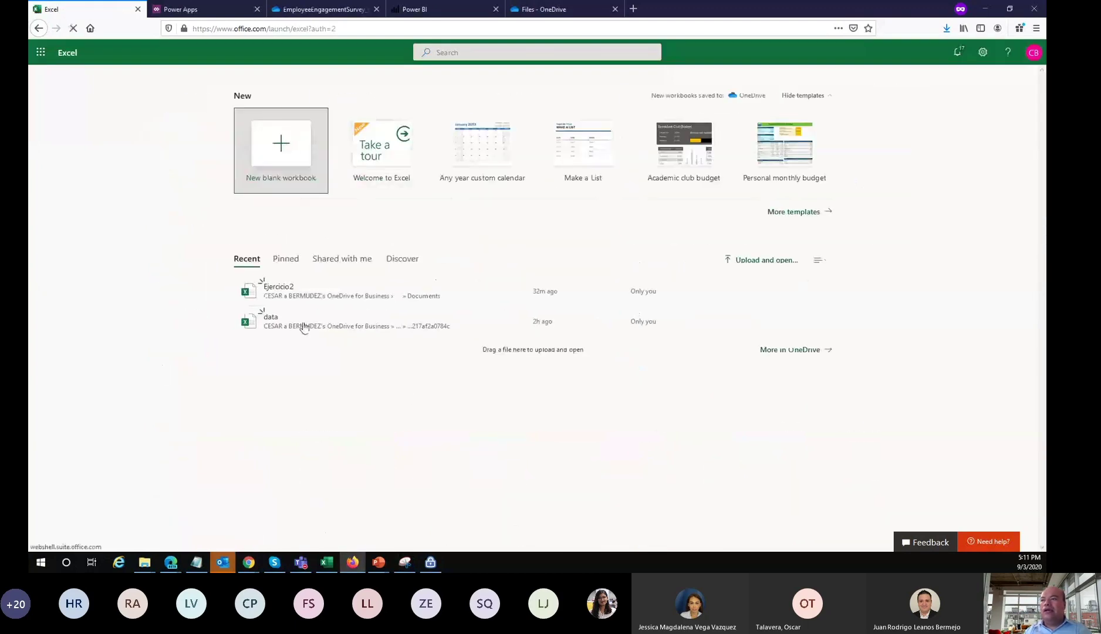
left_click(299, 463)
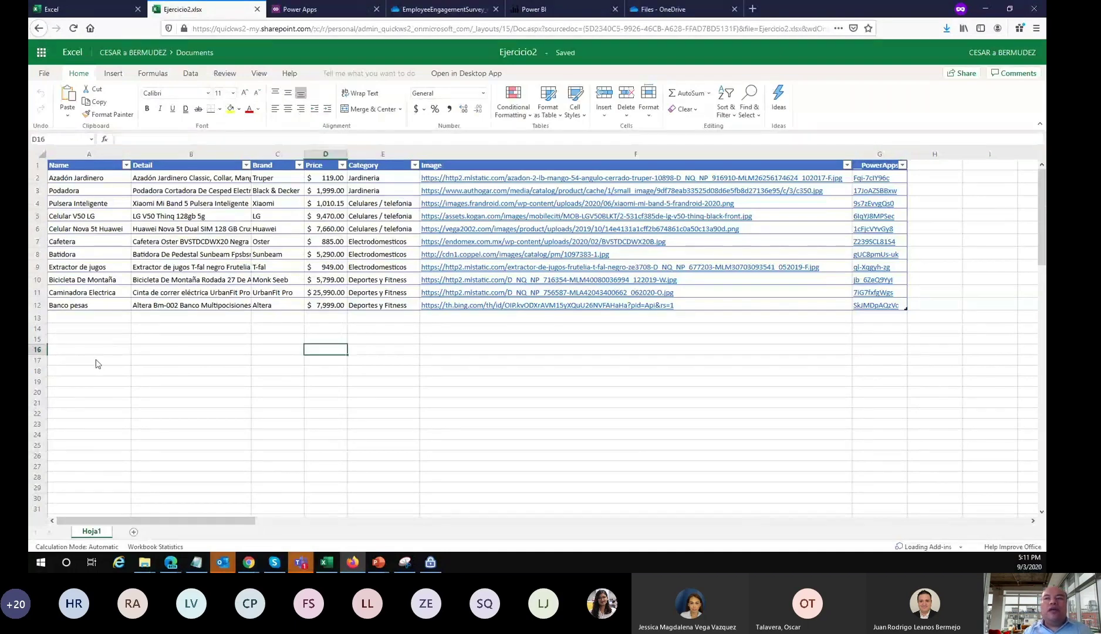
Select the empty range B15:E22, look over the Format as Table styles, and dismiss them without applying any
left_click_drag(189, 339, 360, 415)
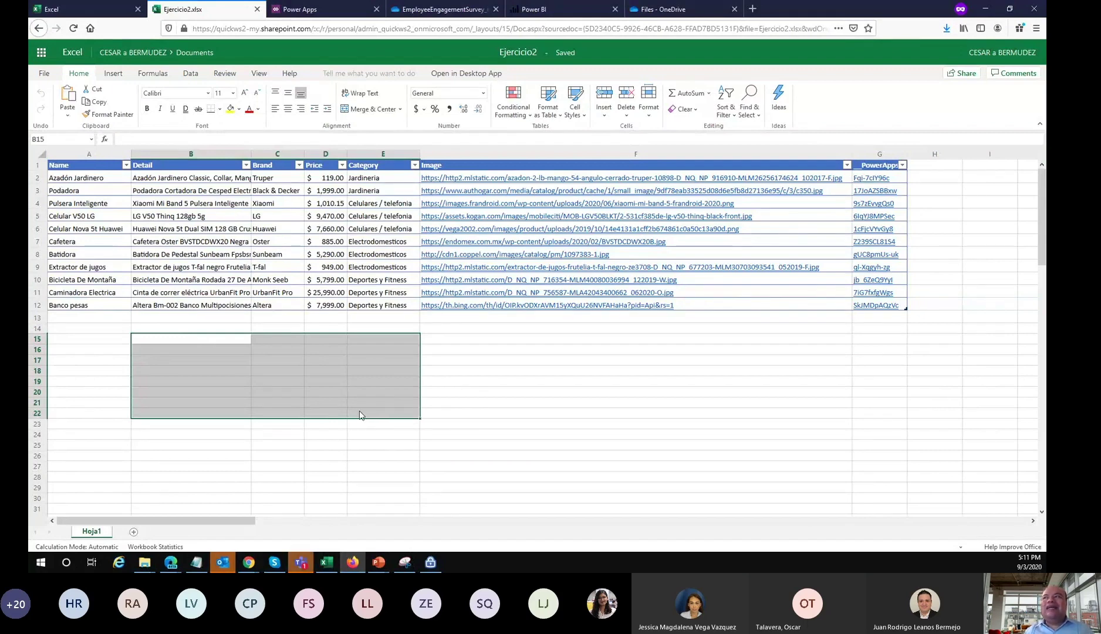
left_click(530, 117)
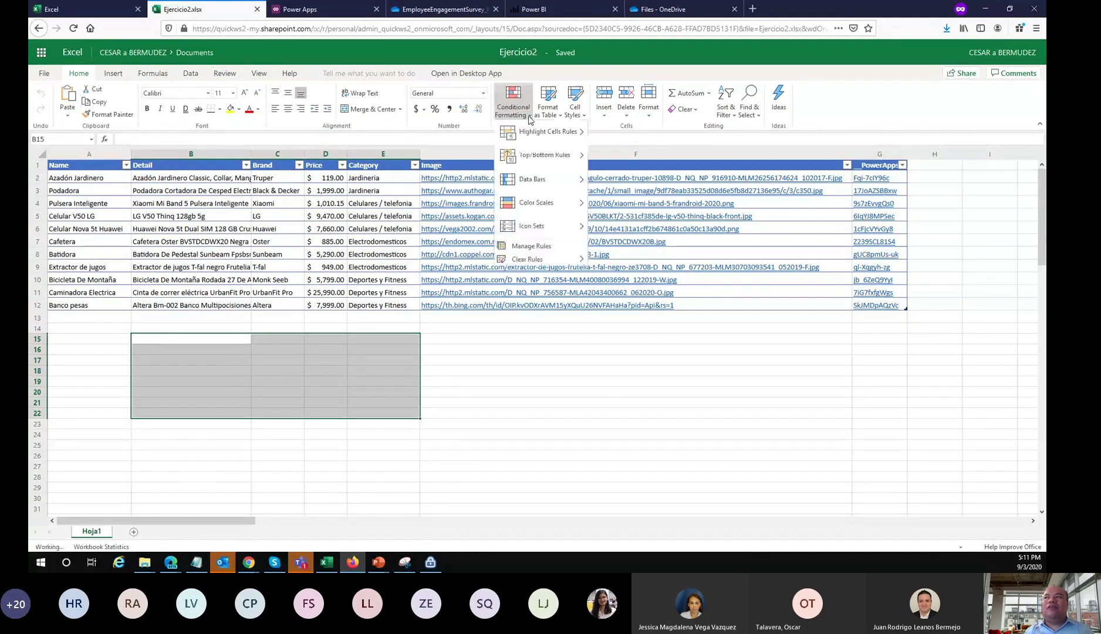
left_click(557, 118)
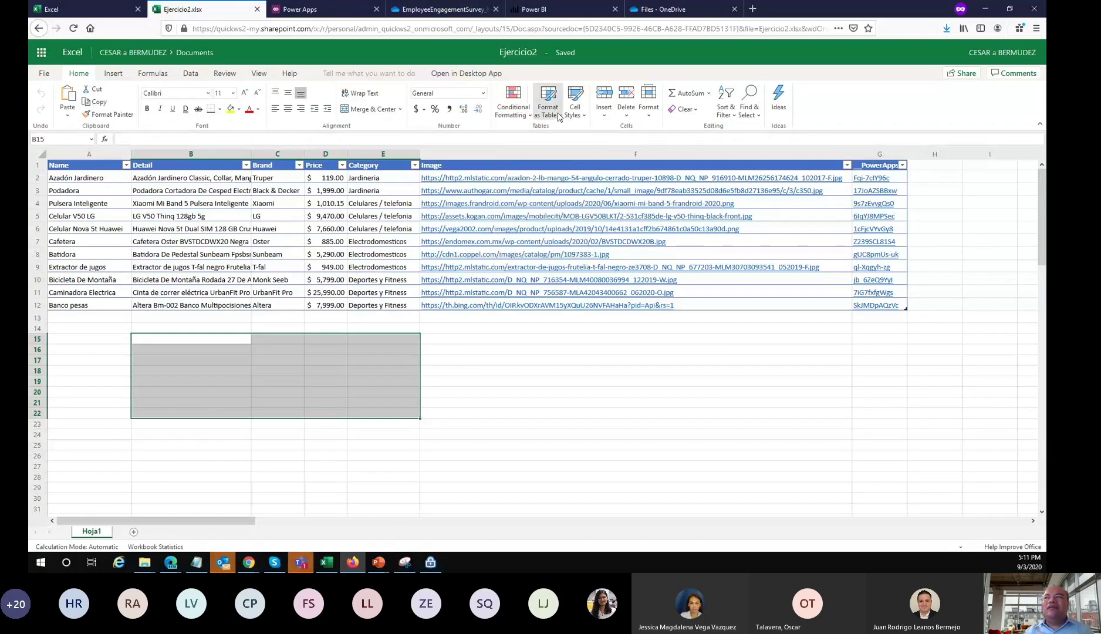
left_click(559, 117)
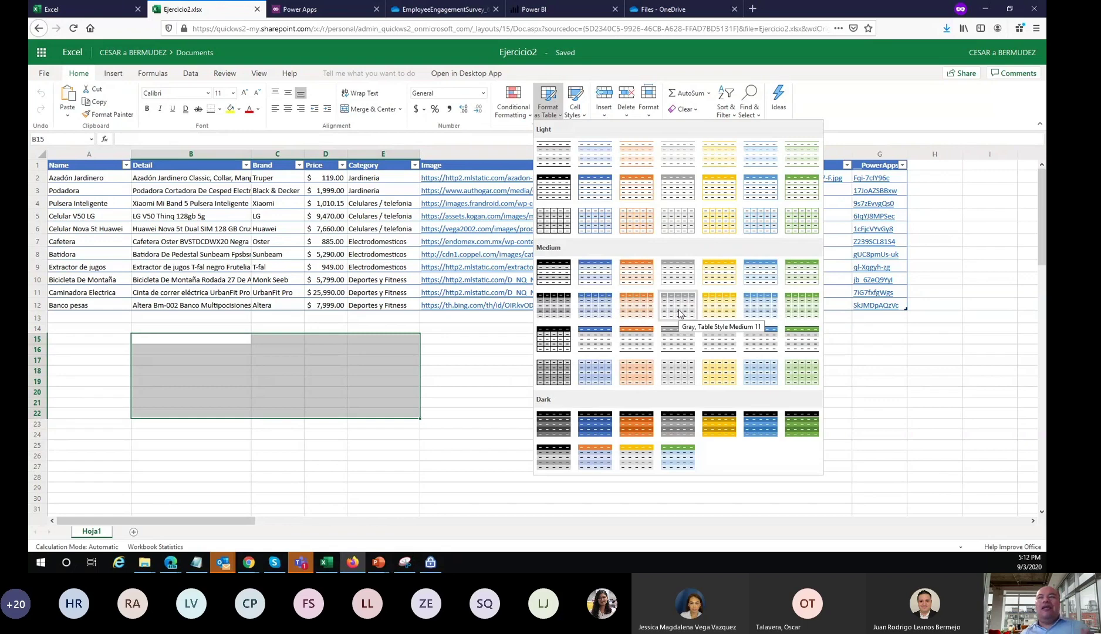
left_click(402, 359)
left_click(424, 349)
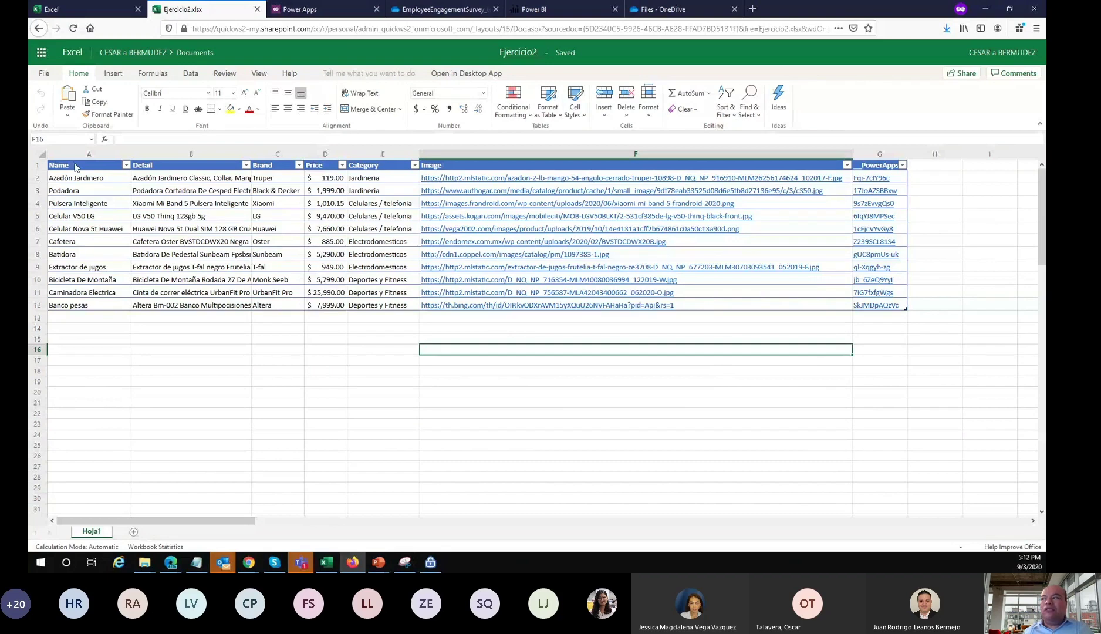
Select the product data in A1:F12, review the Format as Table styles for it, and dismiss them without applying any
left_click_drag(74, 167, 826, 304)
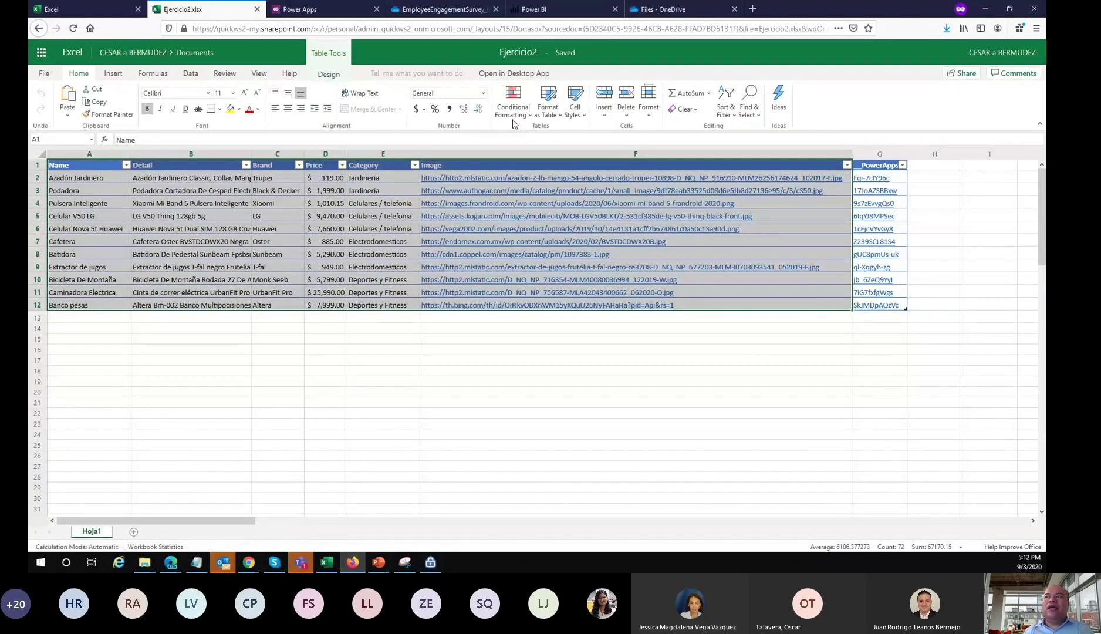
left_click(550, 120)
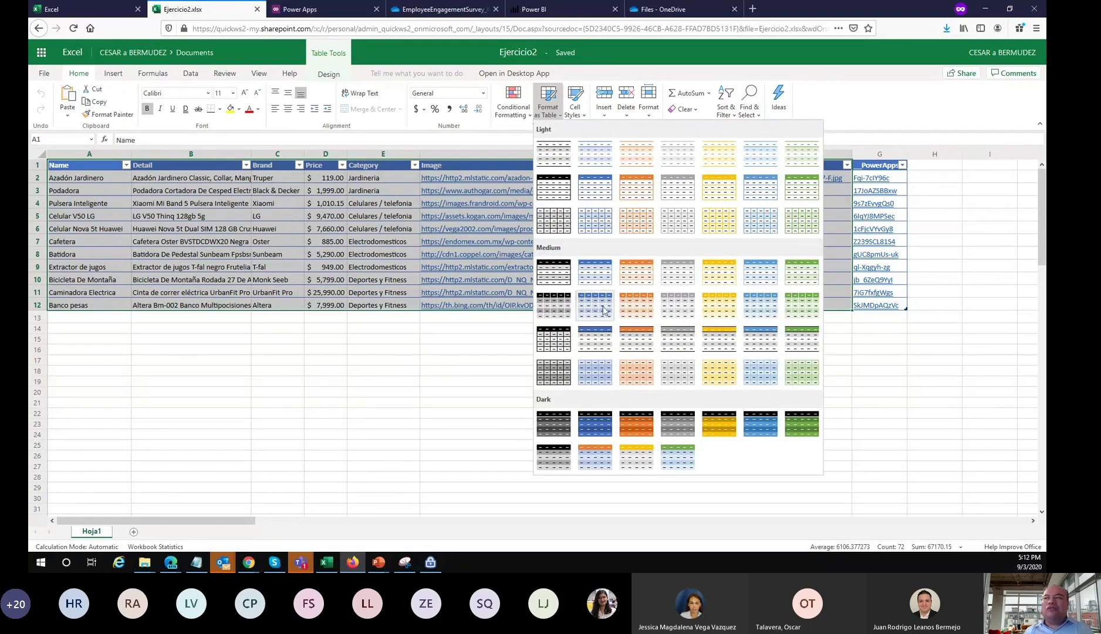
left_click(385, 385)
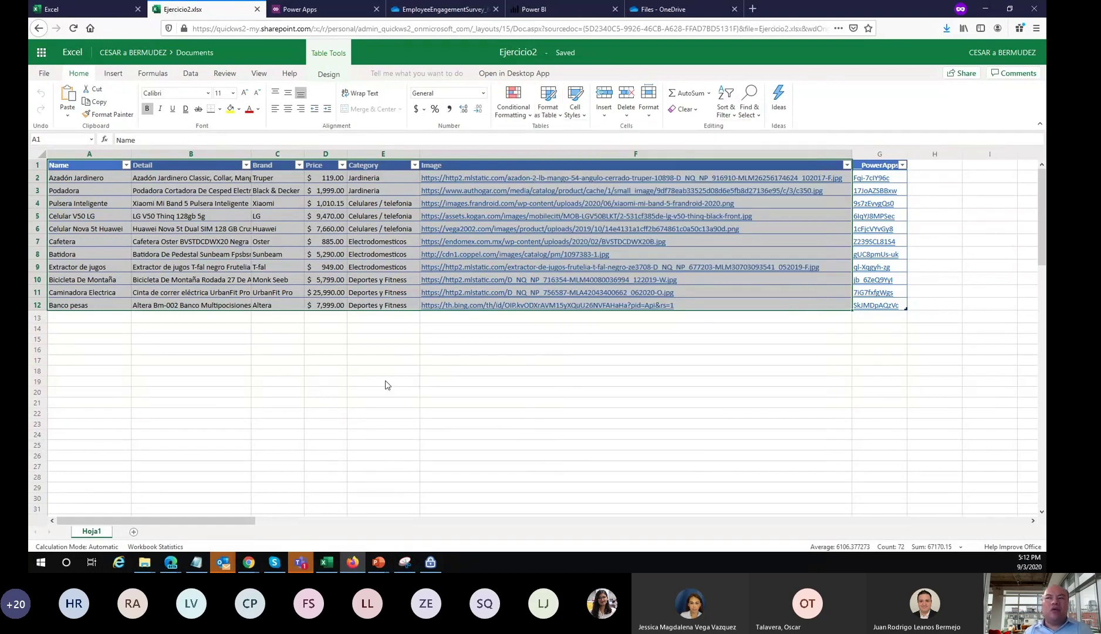
left_click(385, 385)
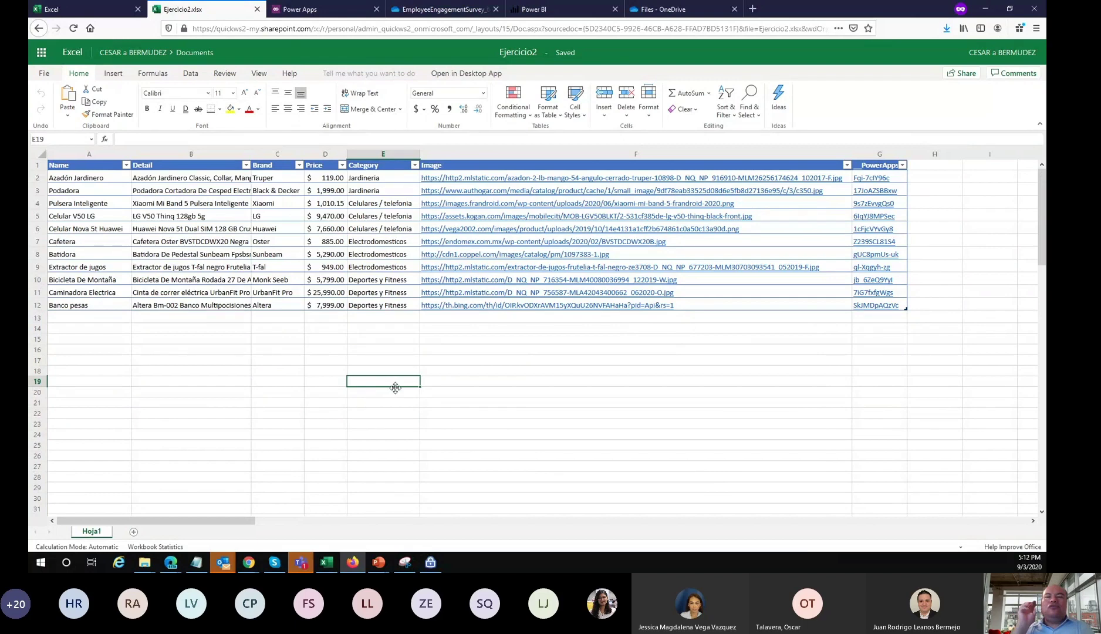
Highlight the whole __PowerAppsId__ column to point it out, and close the Ejercicio2 workbook
left_click(872, 157)
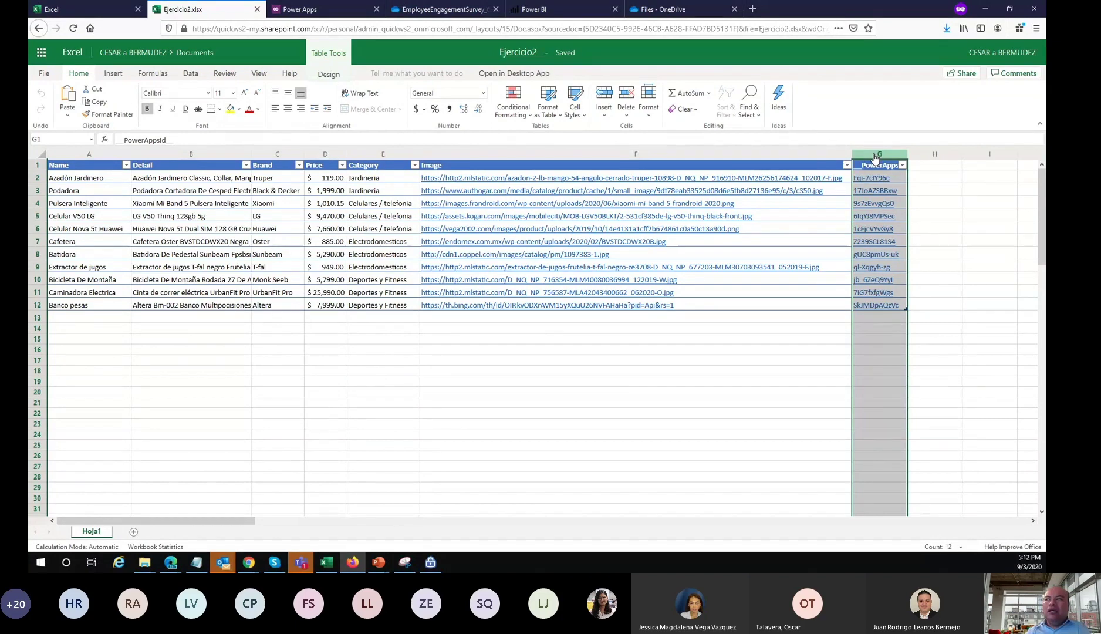
left_click(663, 398)
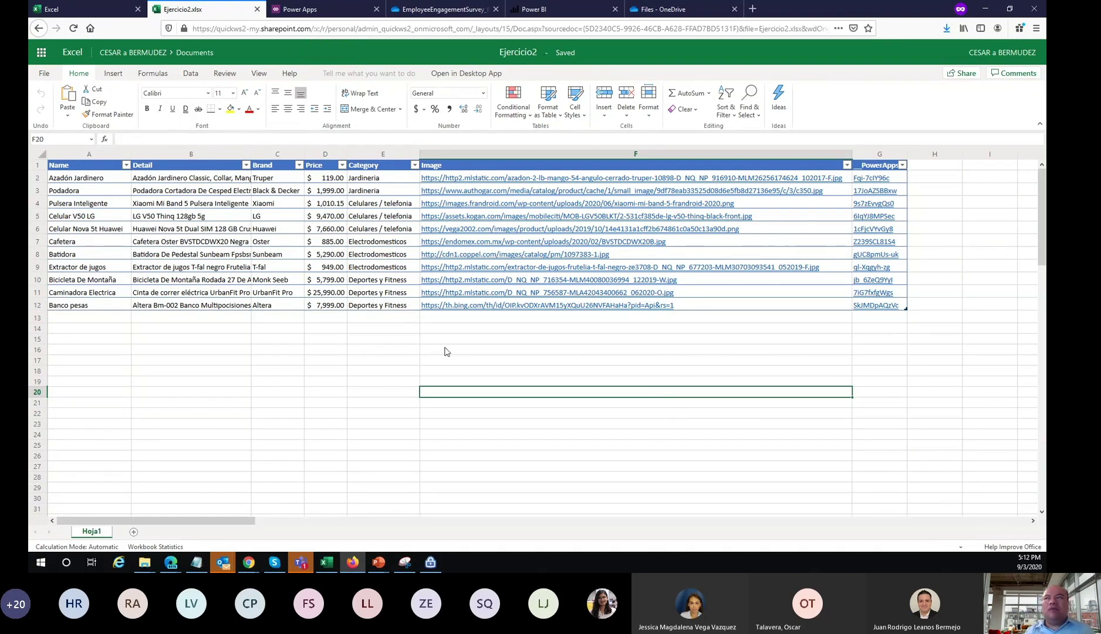
left_click(258, 10)
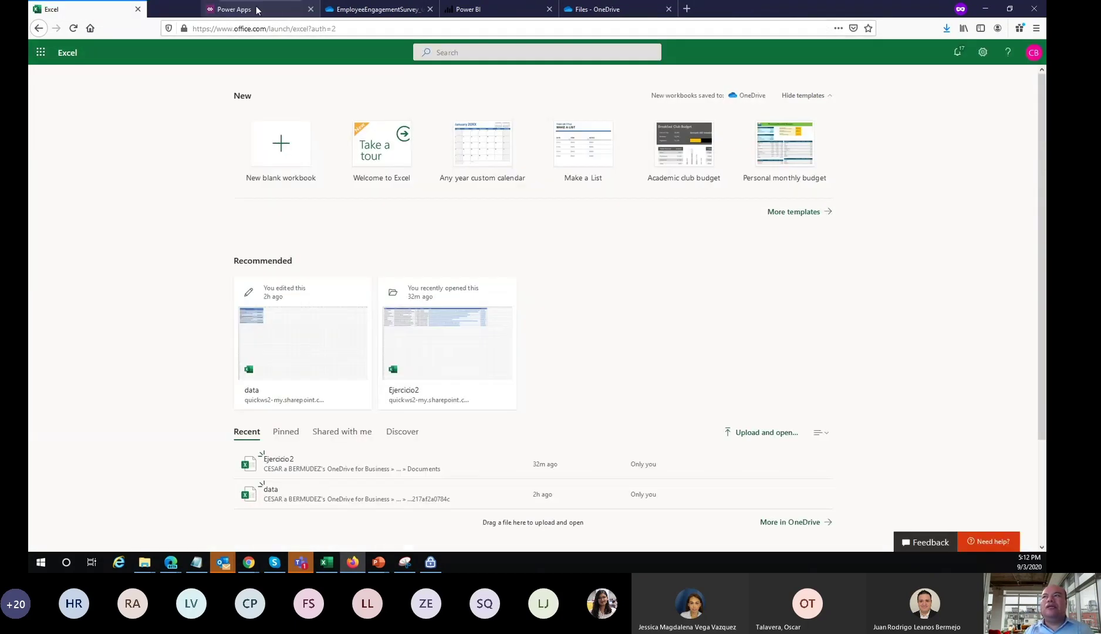
Return to the Office apps page and open the OneDrive files
left_click(37, 30)
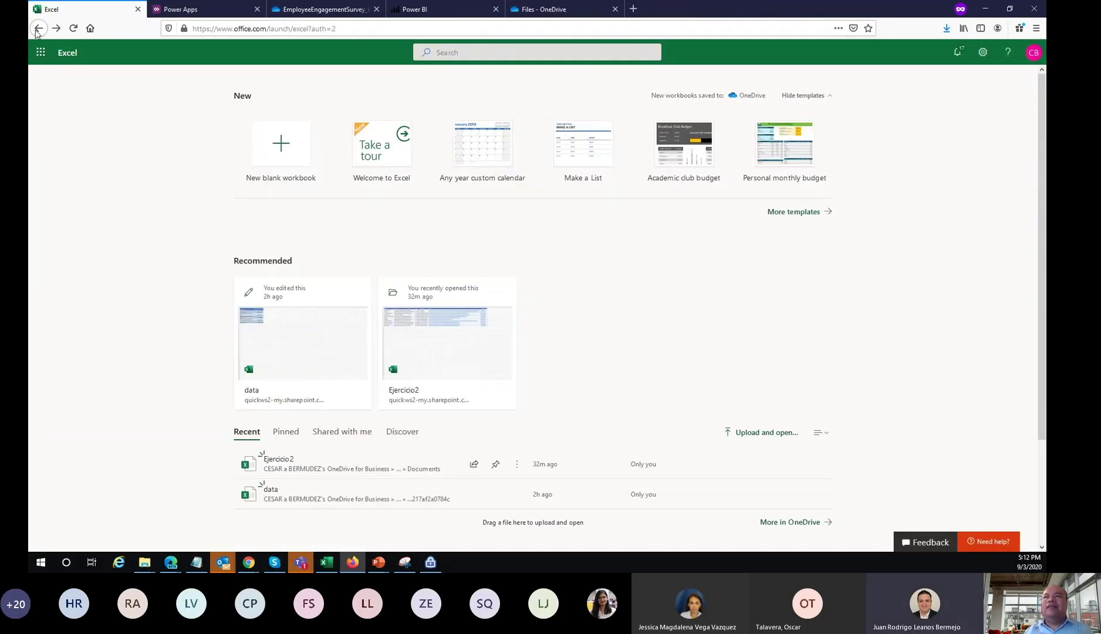
left_click(39, 29)
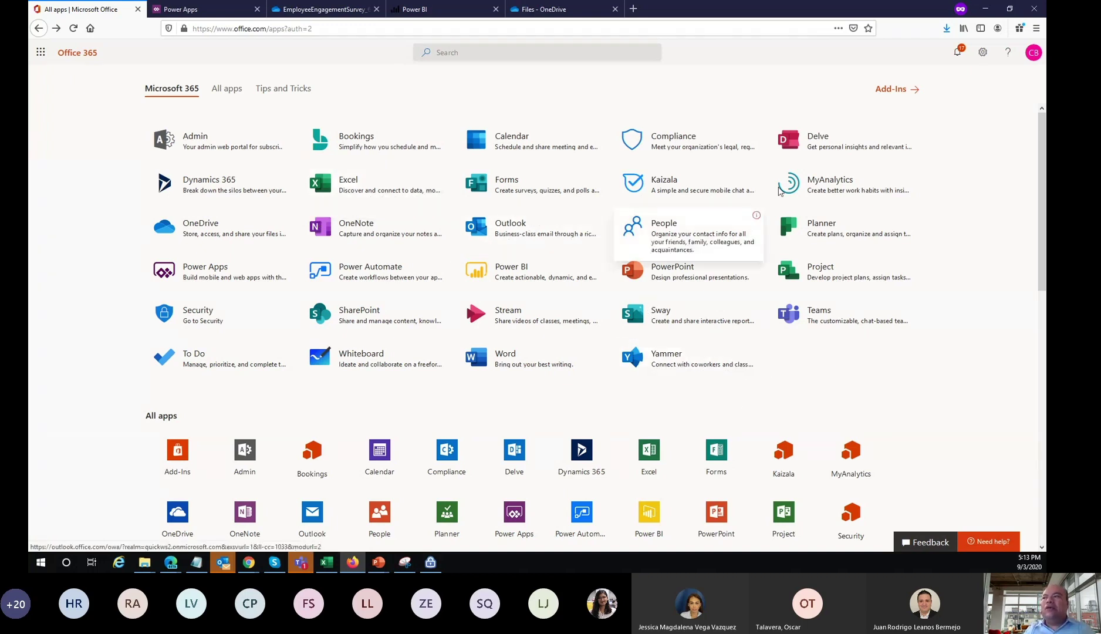
left_click(197, 231)
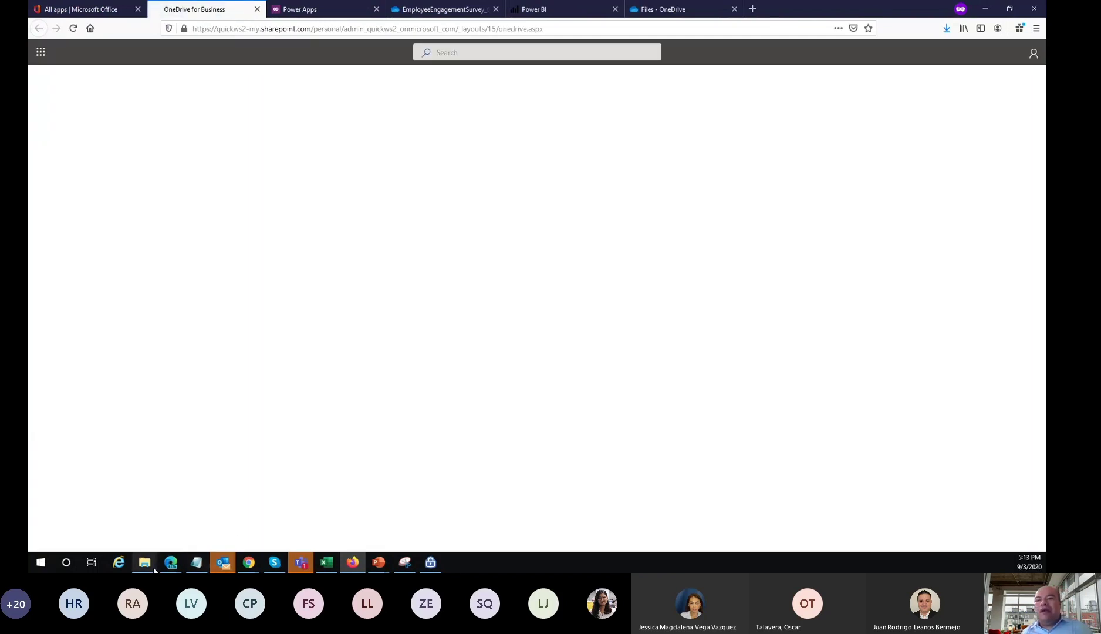
Switch to File Explorer, pick acomodos casa.xlsx in Downloads as an example file for OneDrive, and put the window away
mouse_move(144, 565)
mouse_move(178, 525)
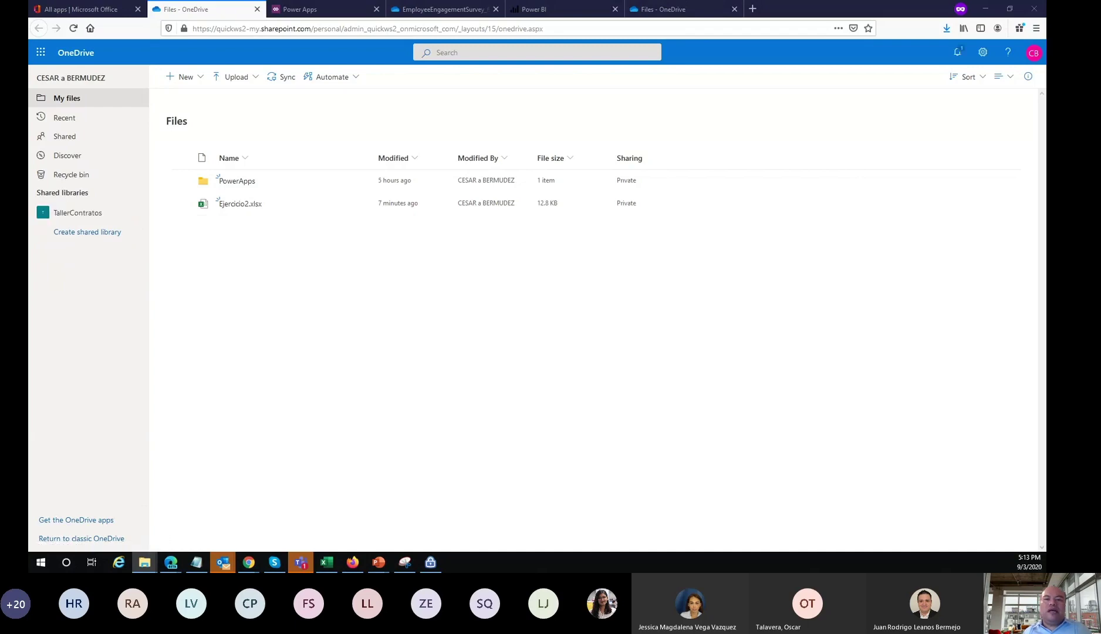
left_click_drag(492, 229, 802, 189)
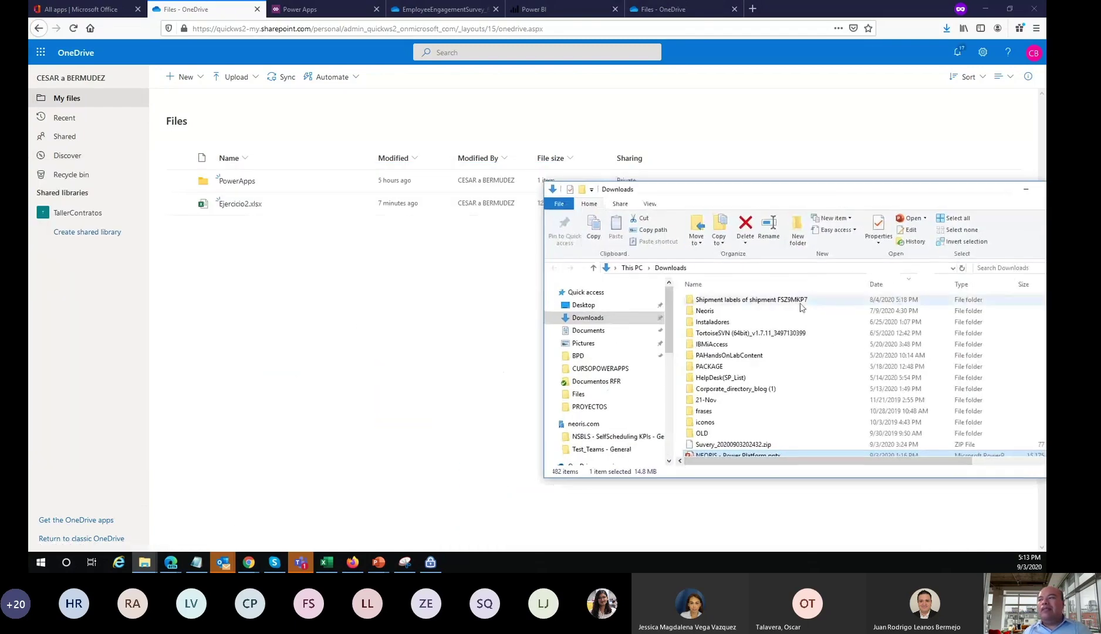
scroll(787, 373, "down", 3)
scroll(787, 373, "up", 2)
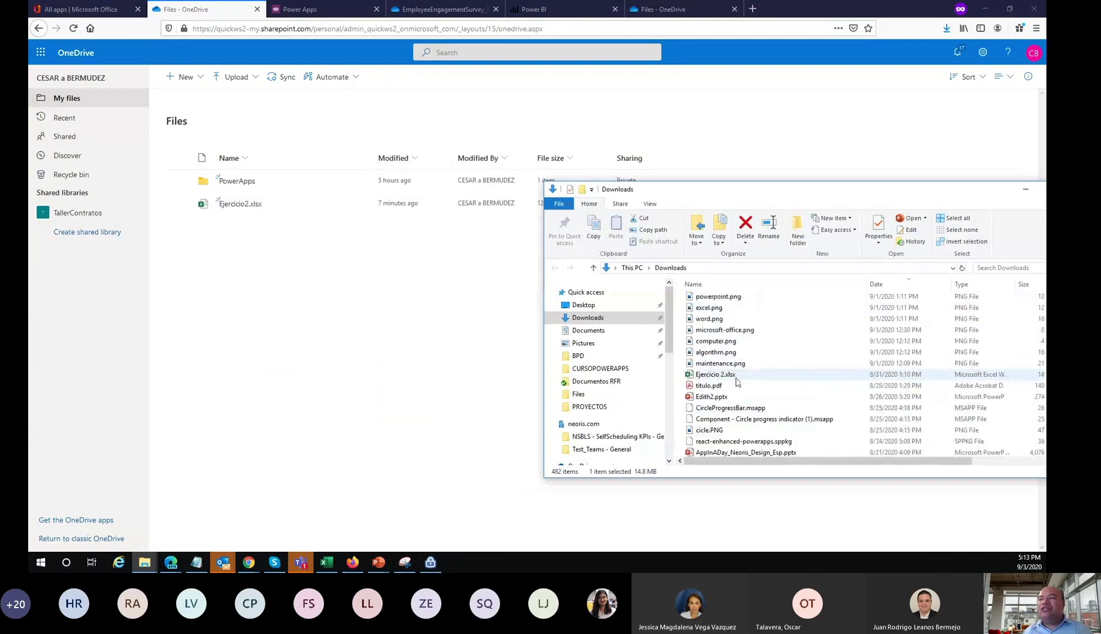
scroll(739, 394, "down", 2)
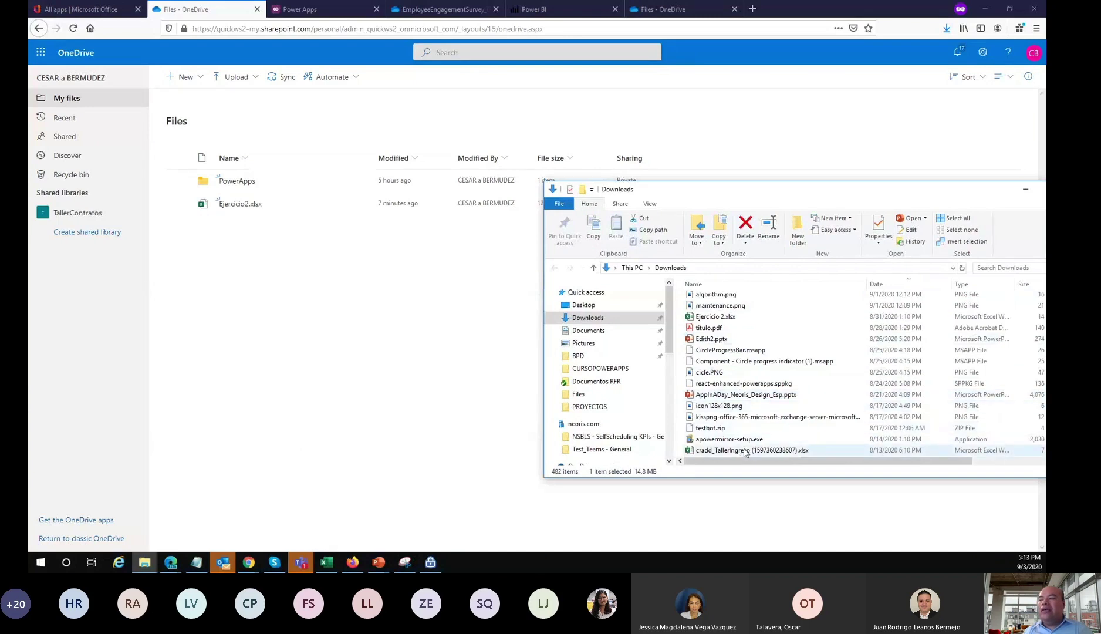
scroll(742, 452, "down", 2)
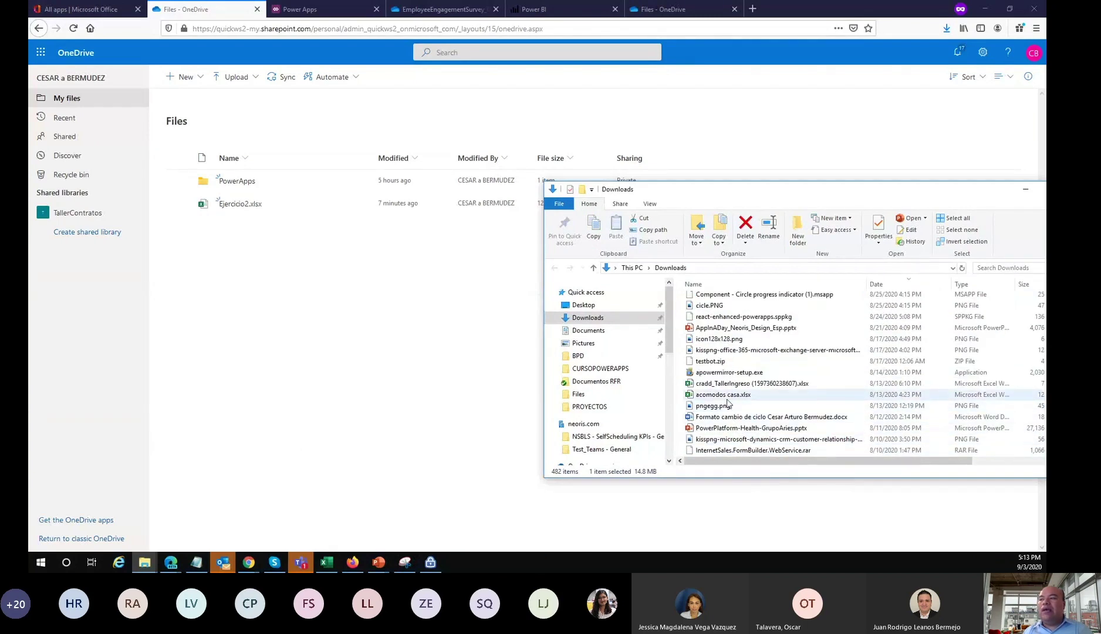
left_click_drag(729, 399, 699, 372)
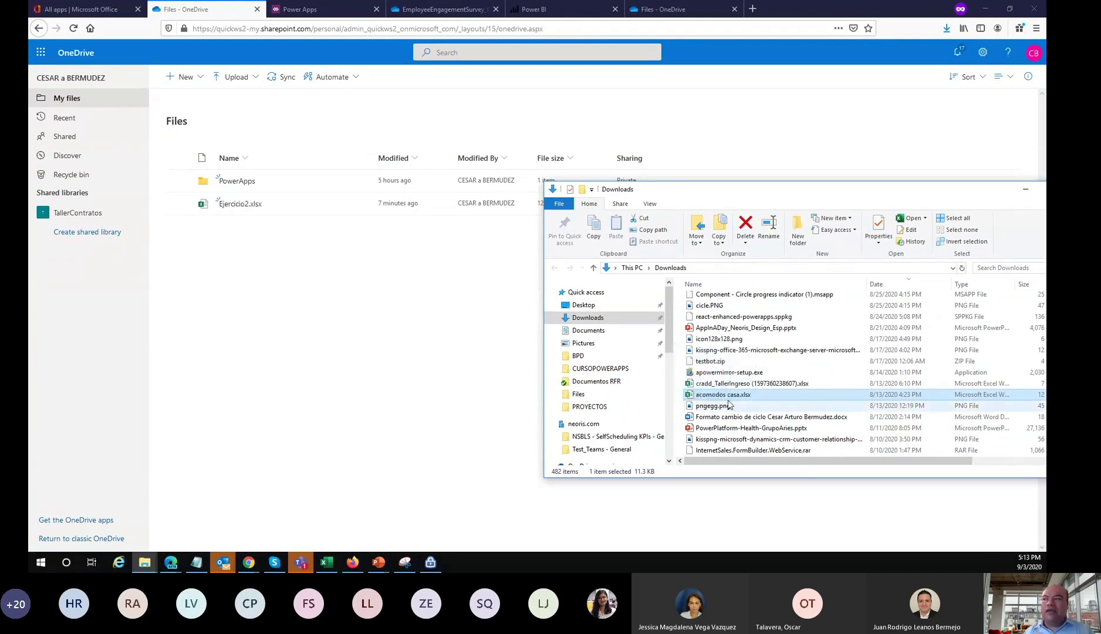
left_click(1025, 189)
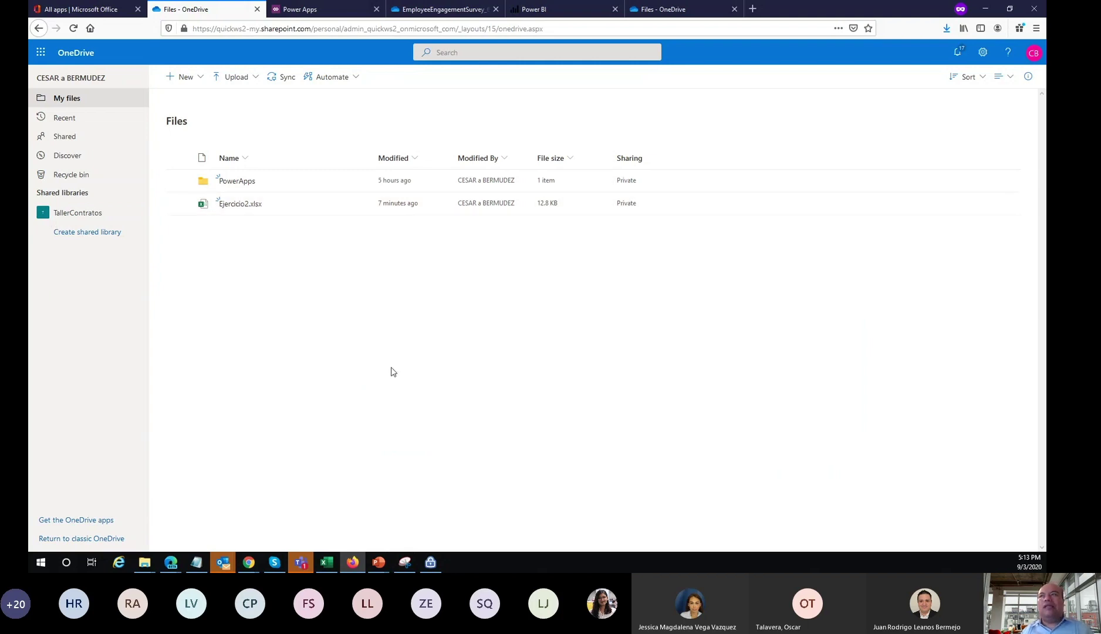
Switch to the Power Platform CEO_Design Draft V1 presentation and start the slide show at slide 3, the overview of the three exercises
left_click(83, 8)
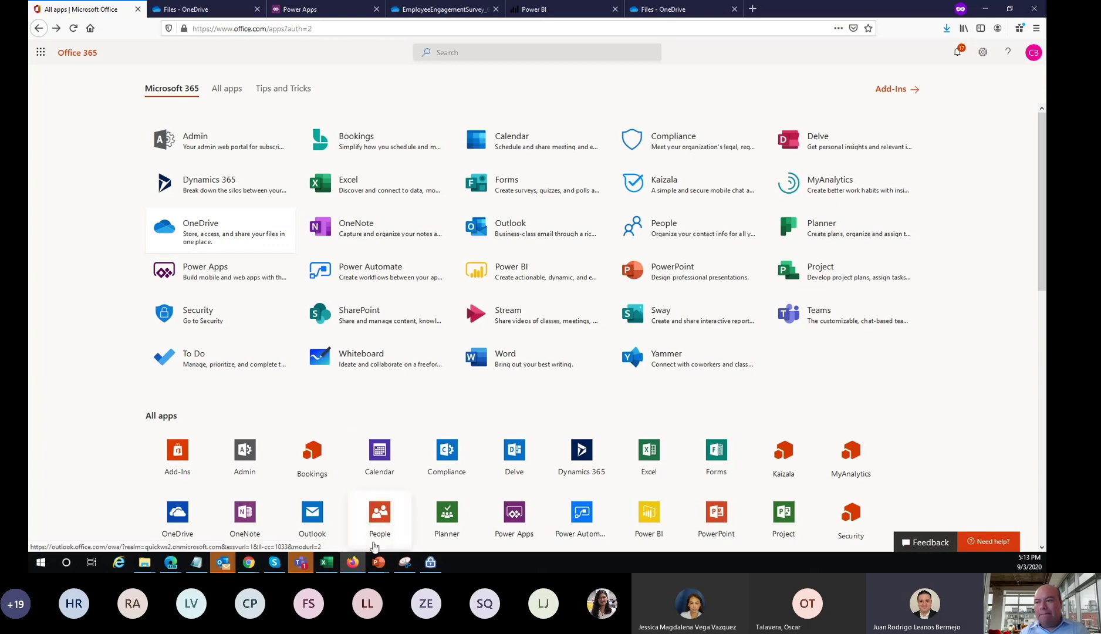
mouse_move(379, 565)
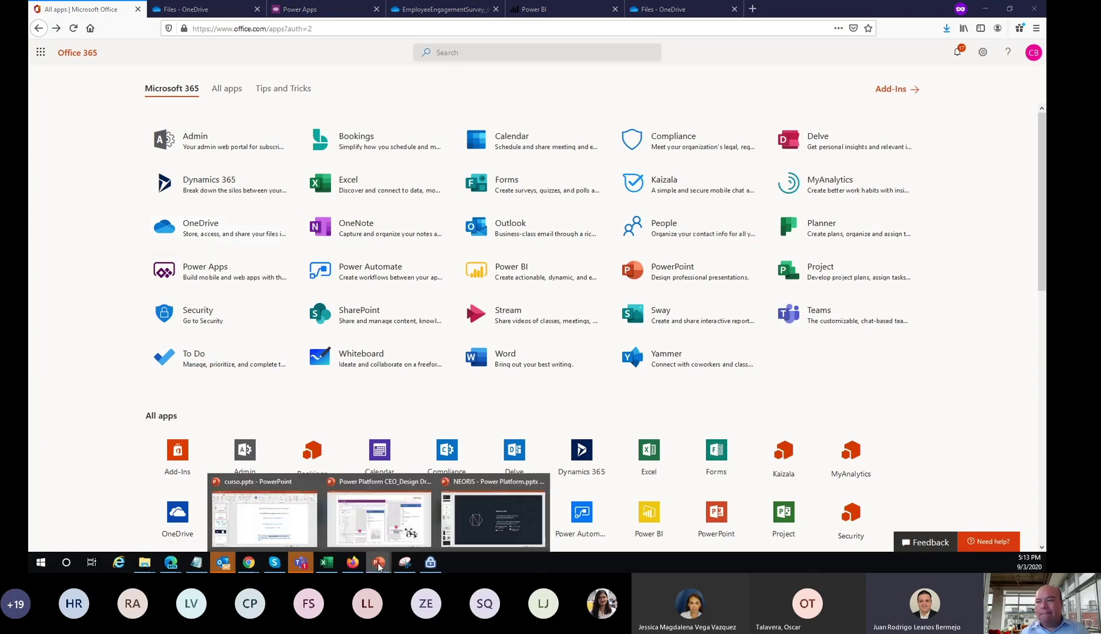
left_click(398, 529)
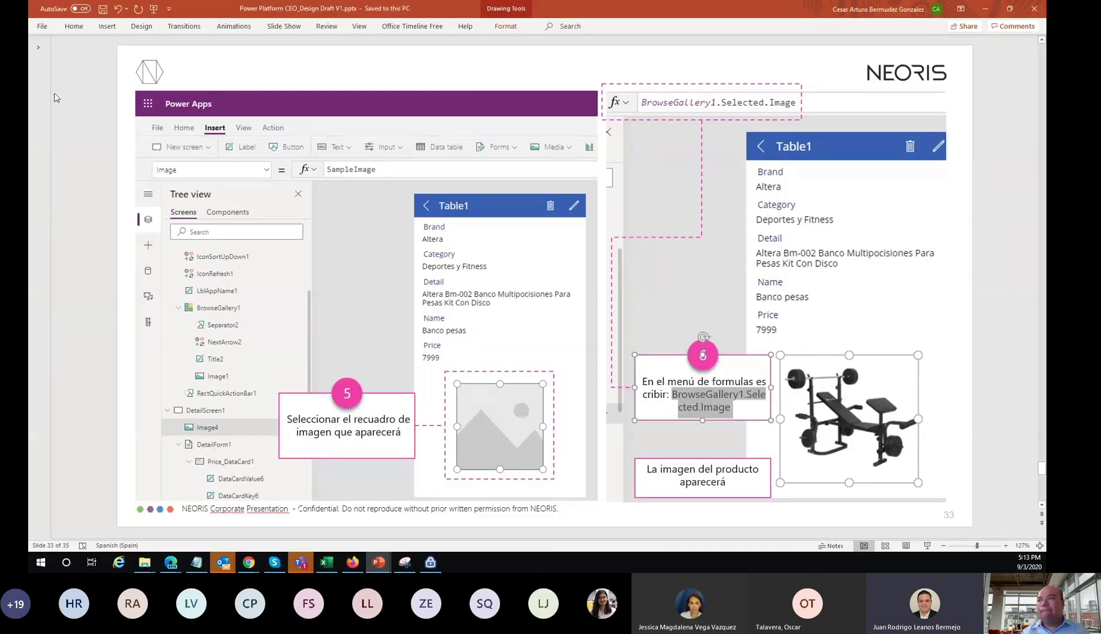
left_click(38, 47)
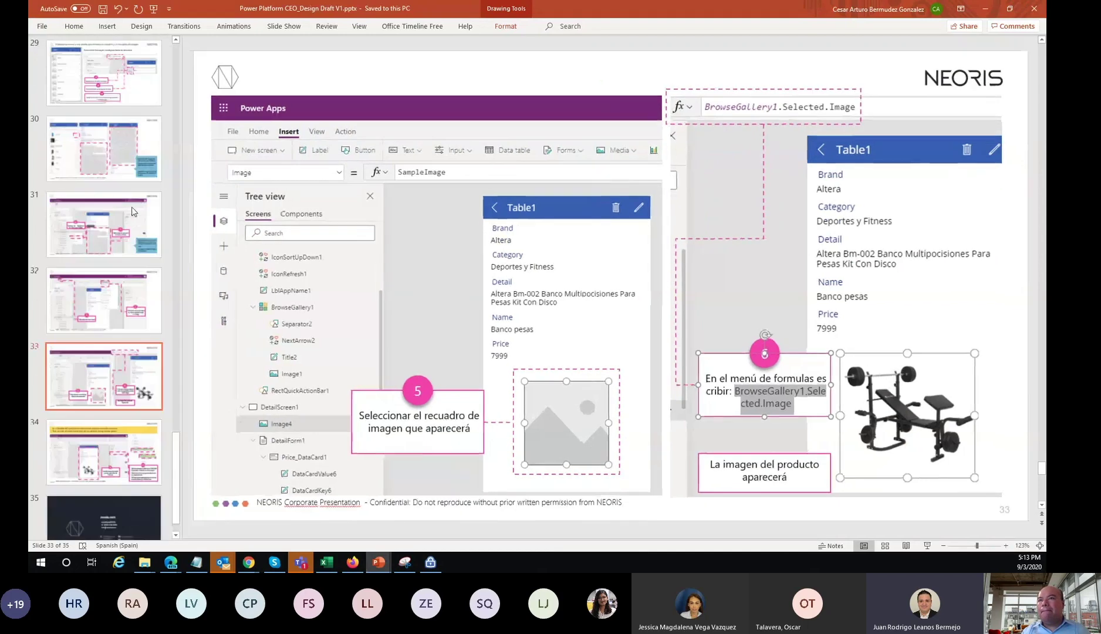
scroll(134, 211, "up", 9)
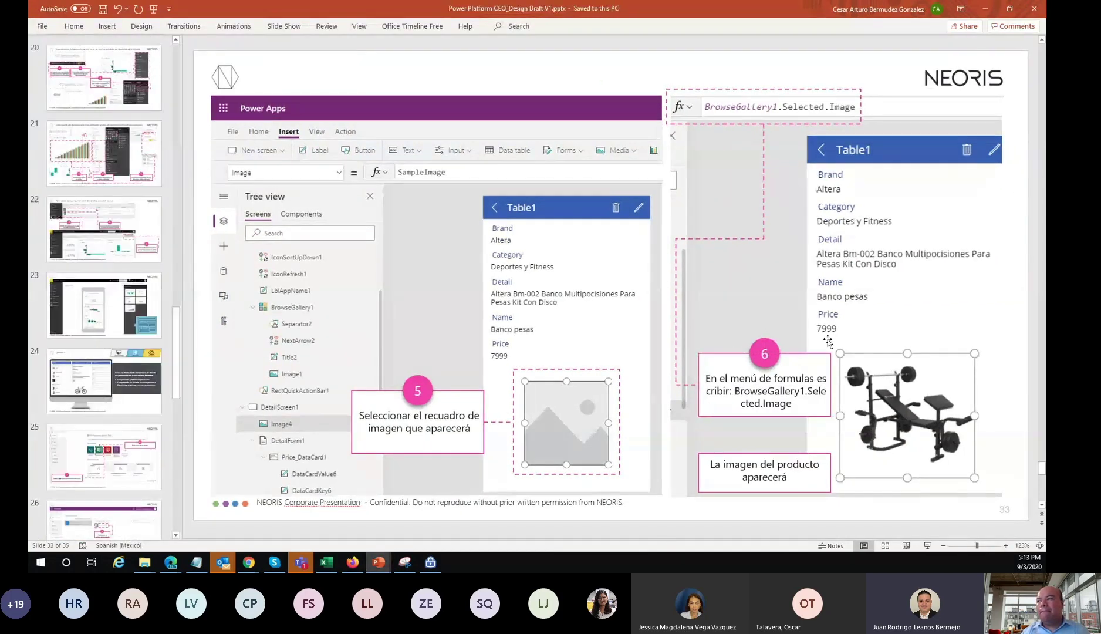
scroll(831, 343, "up", 1)
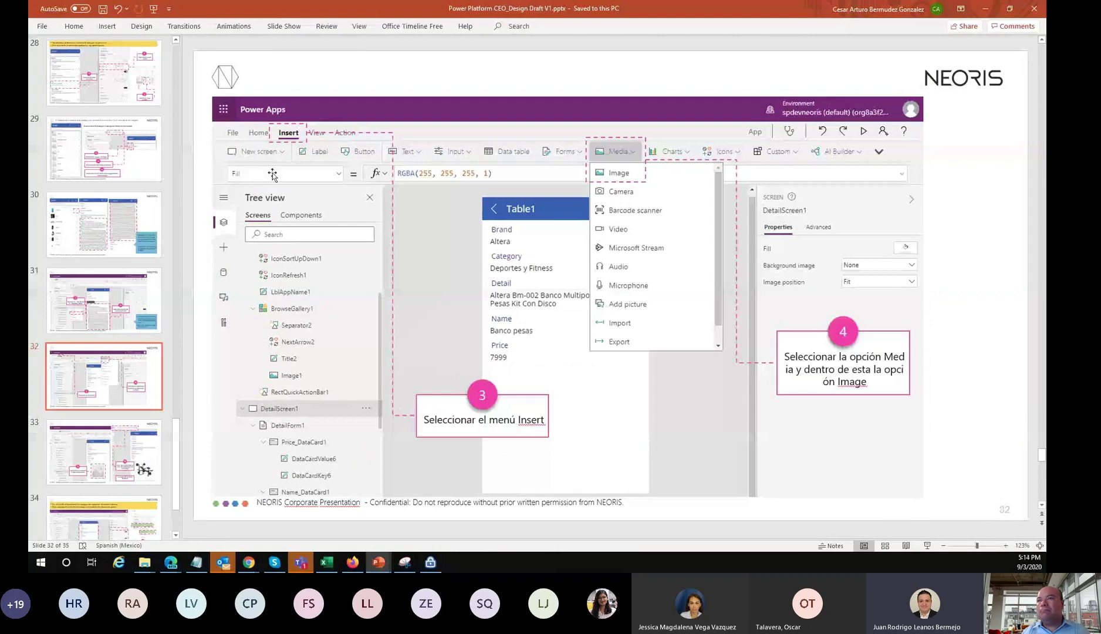
scroll(109, 147, "up", 12)
scroll(109, 147, "up", 15)
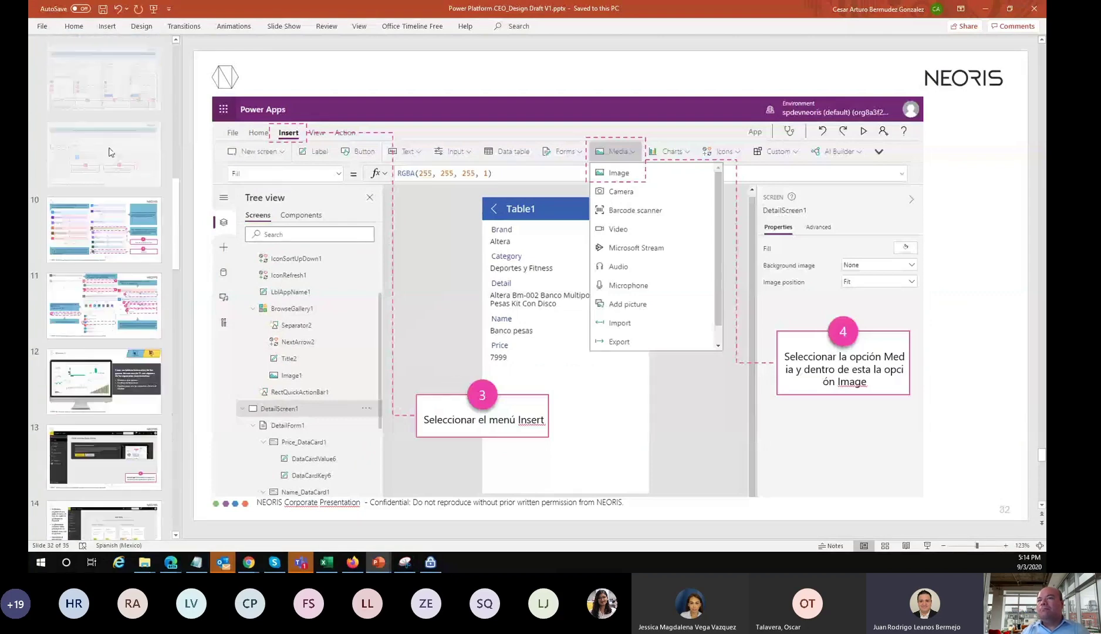
left_click(121, 230)
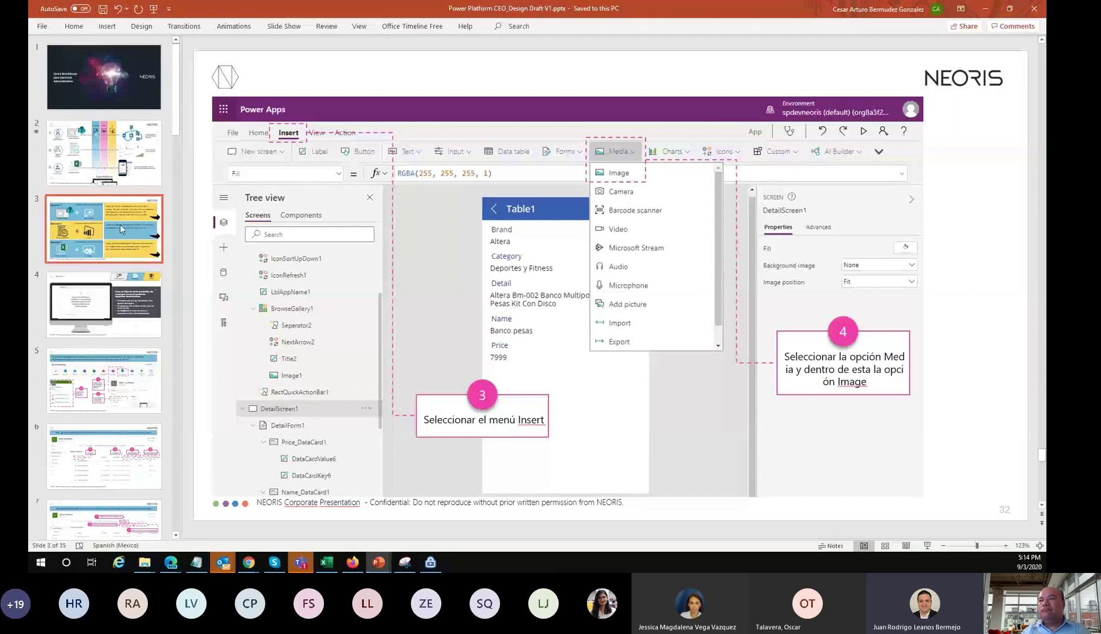
left_click(927, 546)
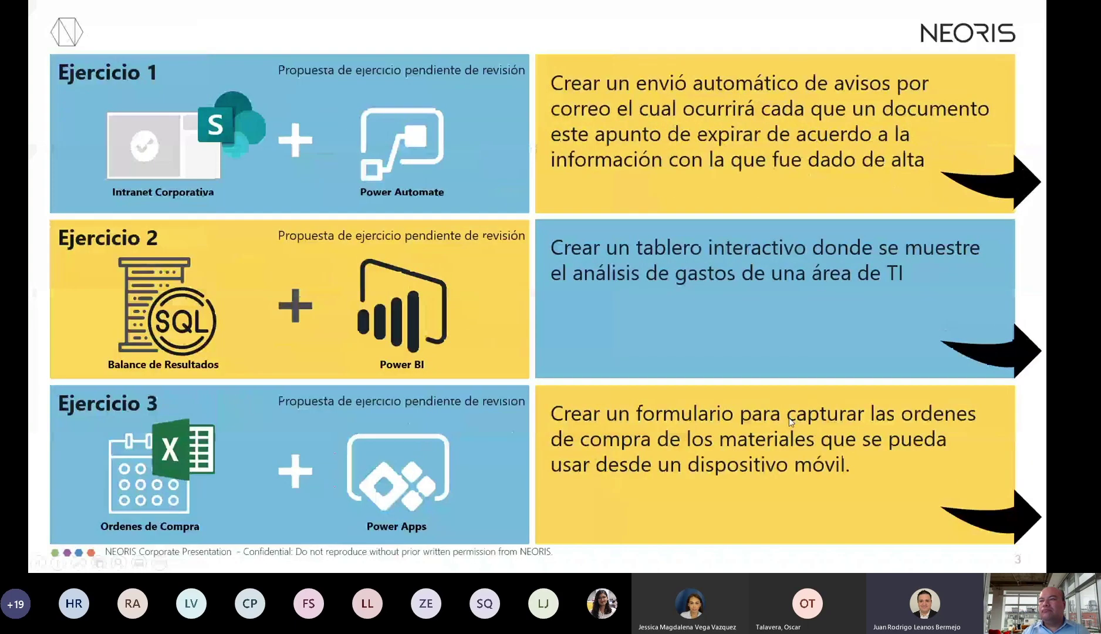
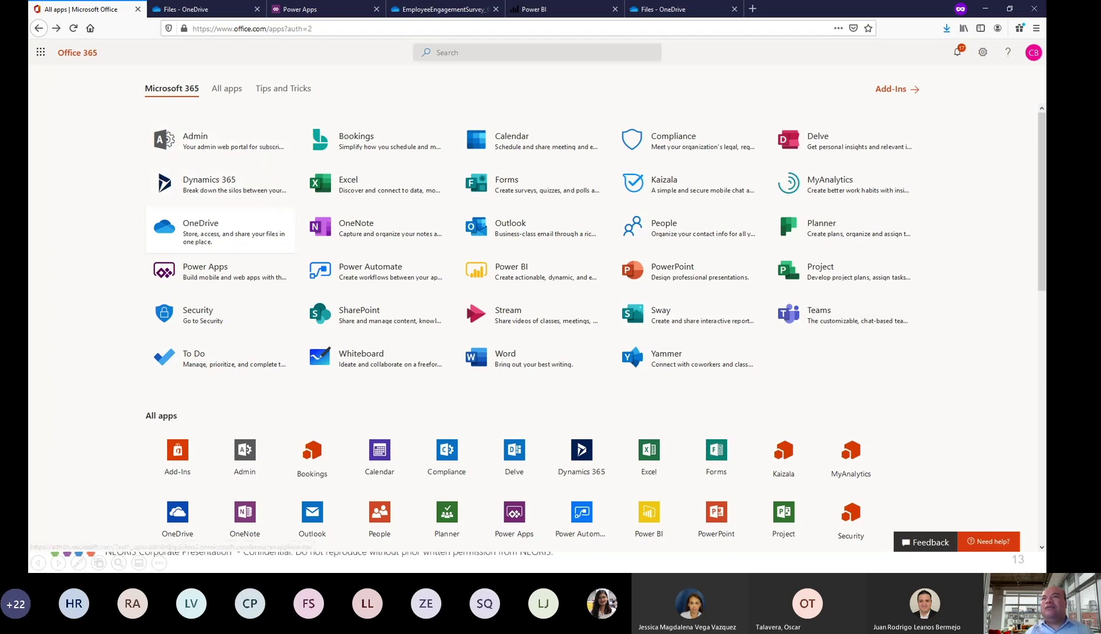
Return to the Office apps page, point out its app launcher, and open Power BI from it
left_click(42, 53)
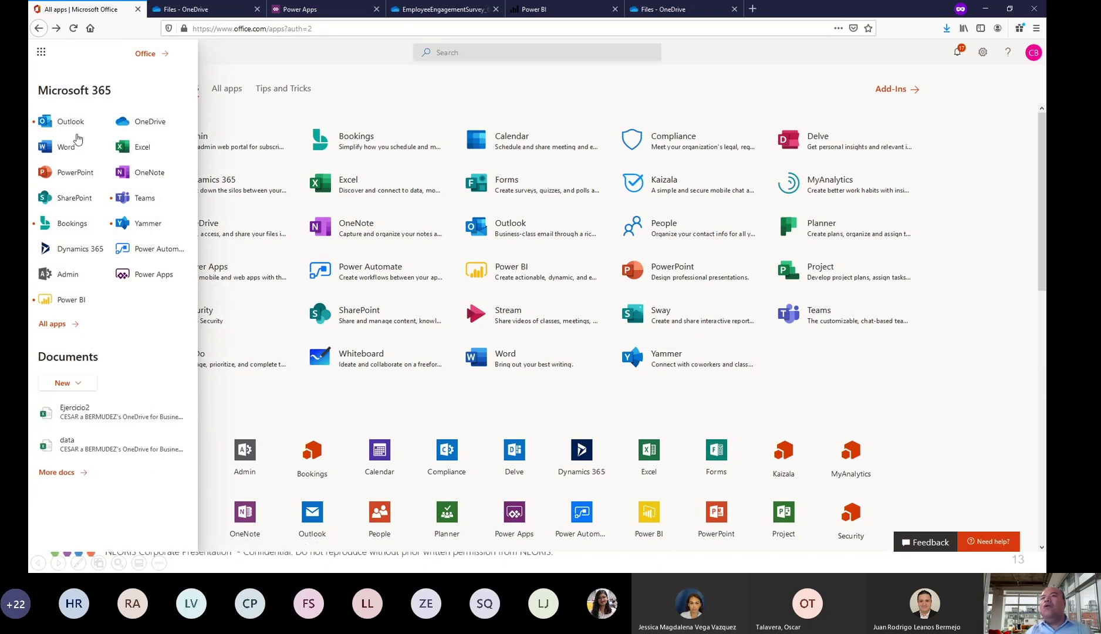
left_click(40, 57)
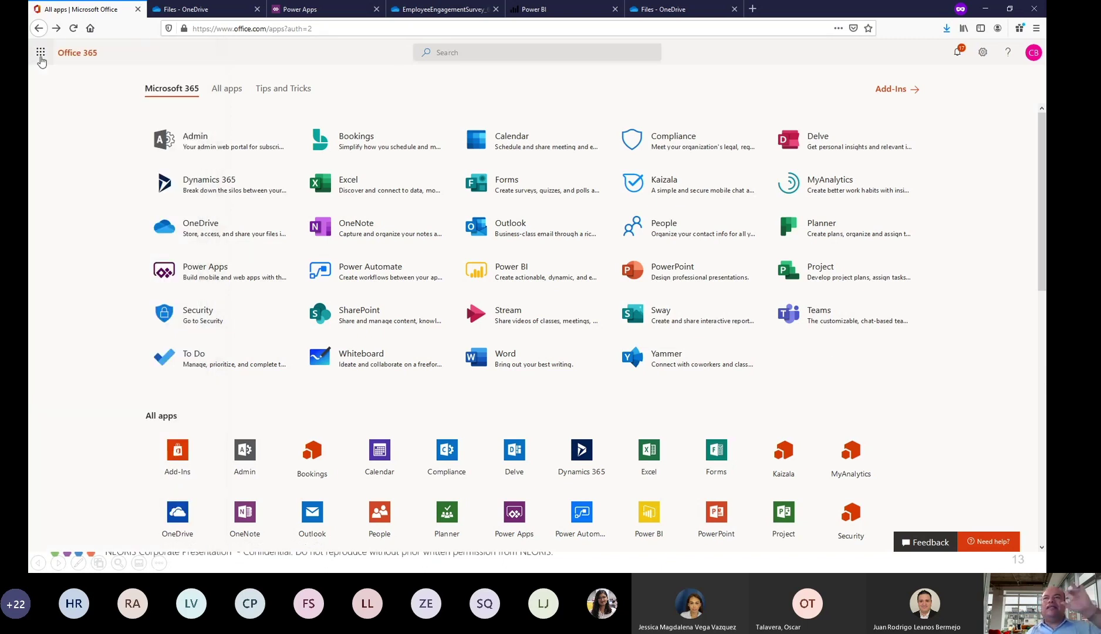
left_click(41, 58)
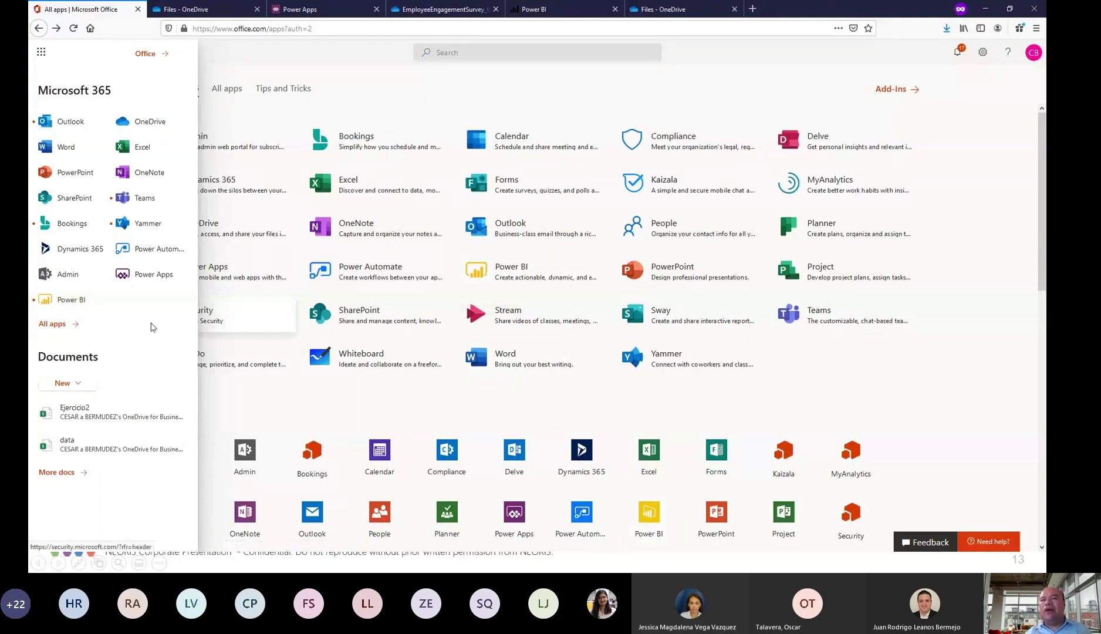
left_click(64, 300)
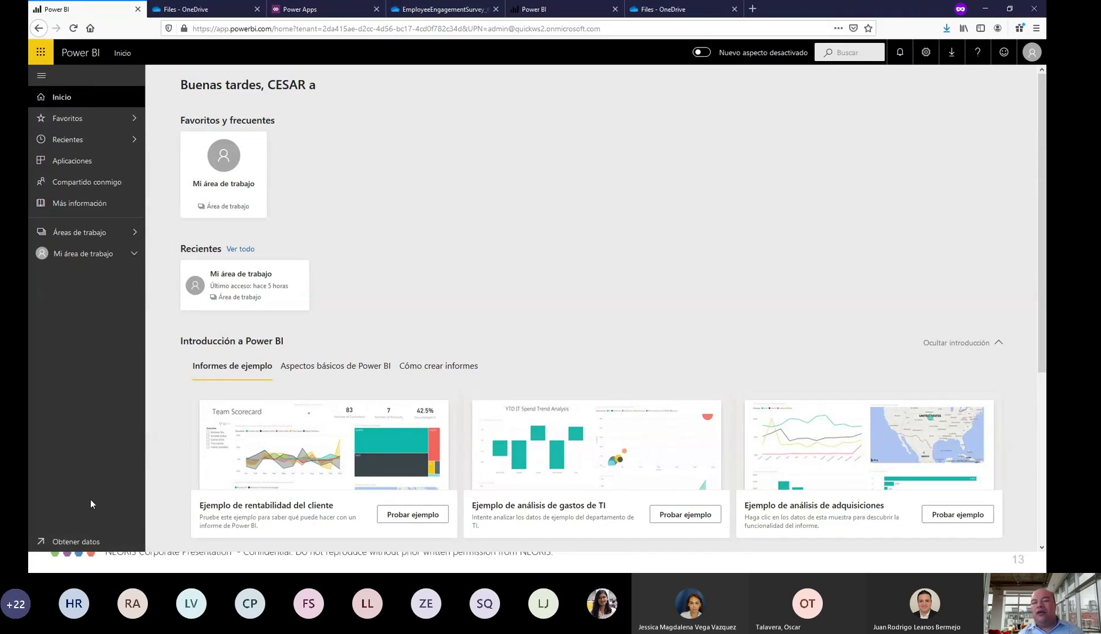
Go to Obtener datos in Power BI and review the sources offered under Bases de datos
left_click(80, 547)
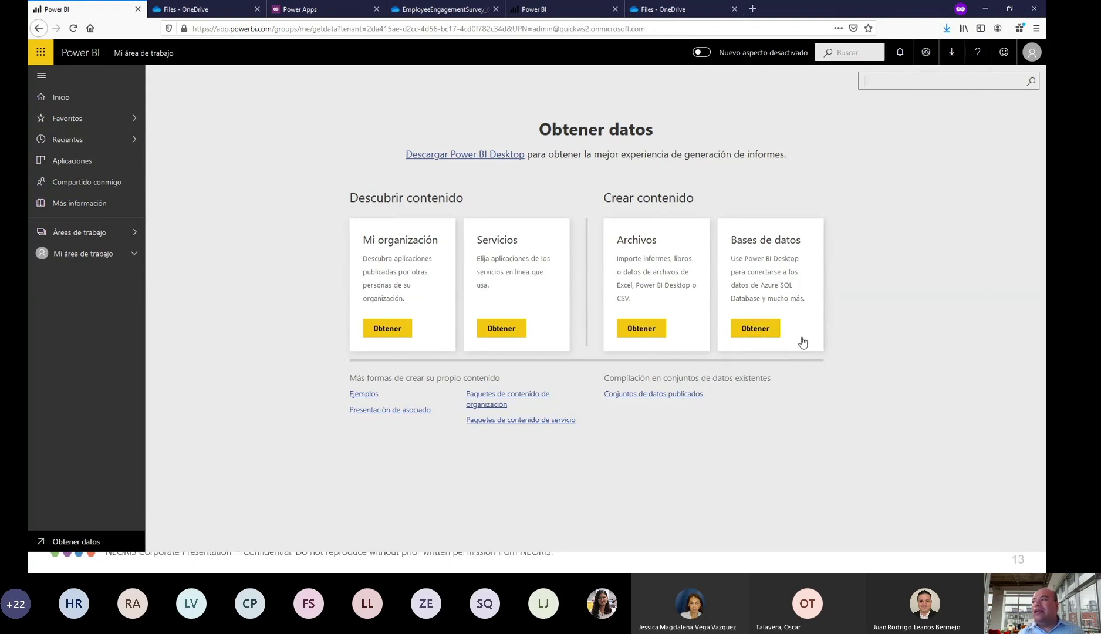
left_click(656, 326)
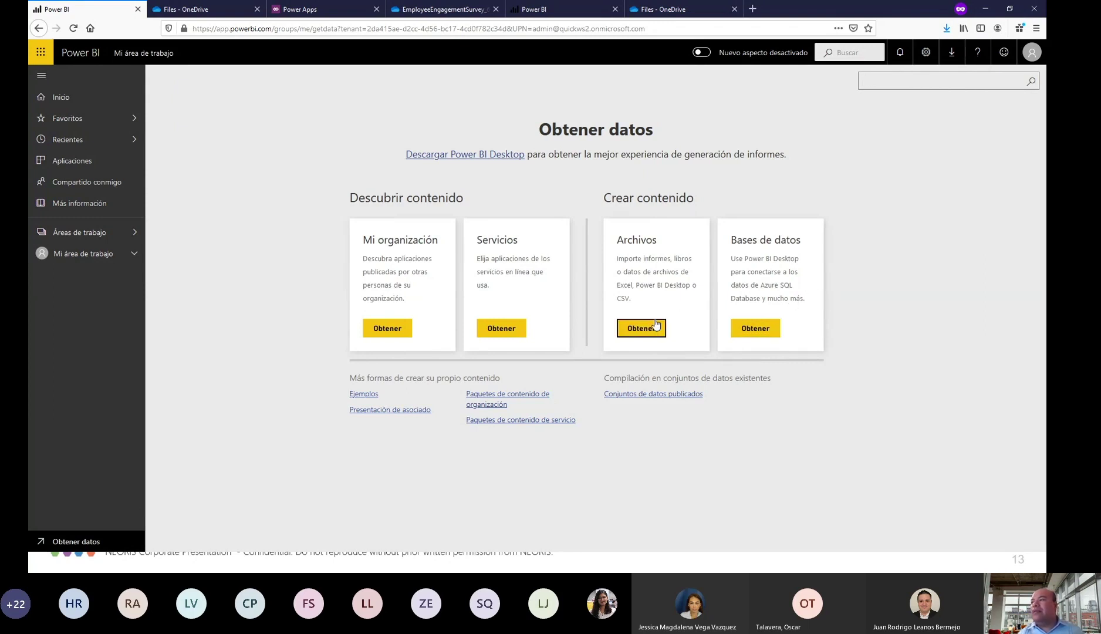
left_click(755, 328)
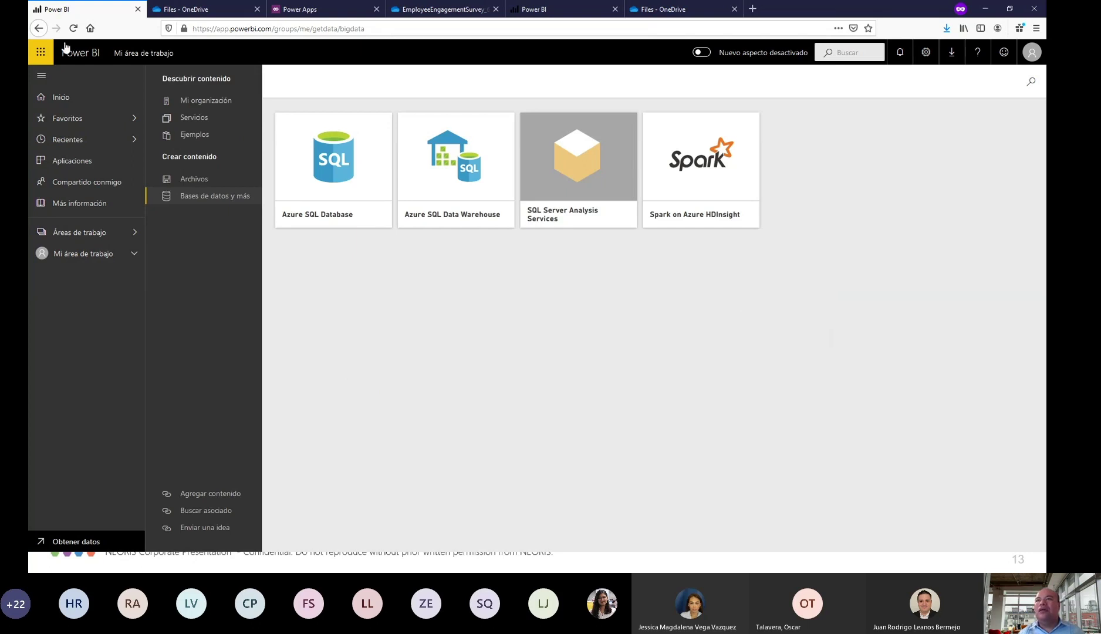
left_click(39, 29)
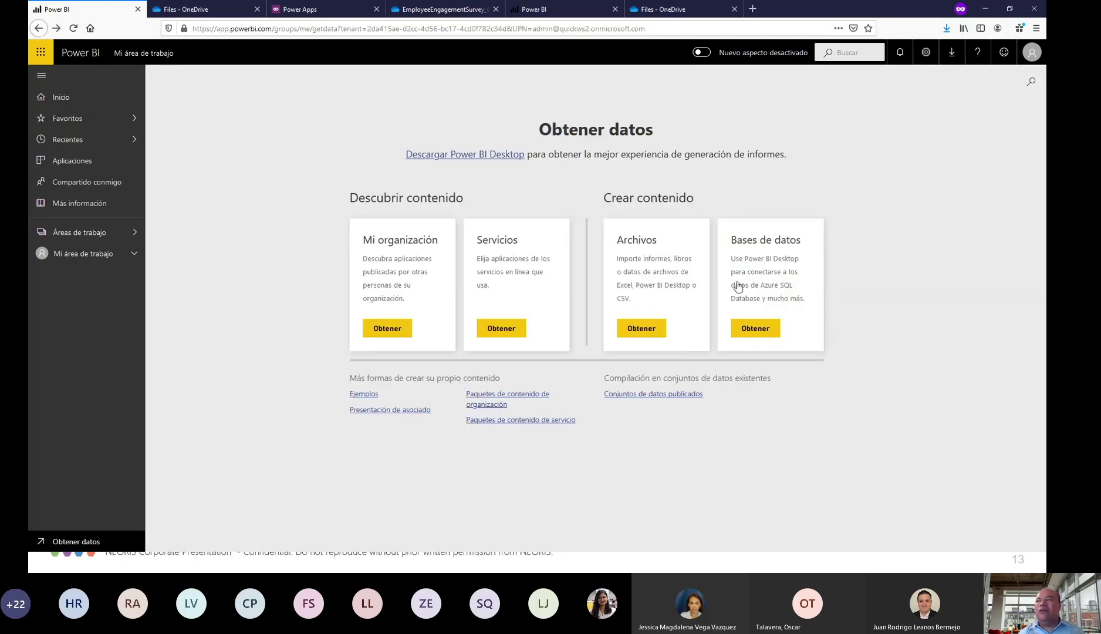
left_click(756, 329)
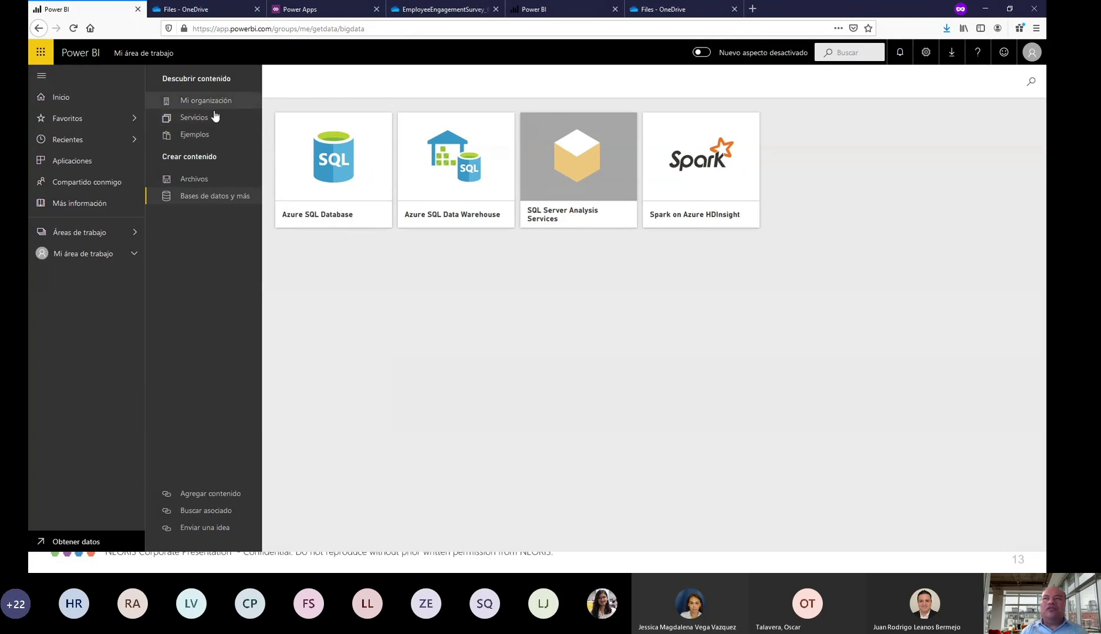
Connect to the sample content Ejemplo de análisis de gastos de TI
left_click(186, 136)
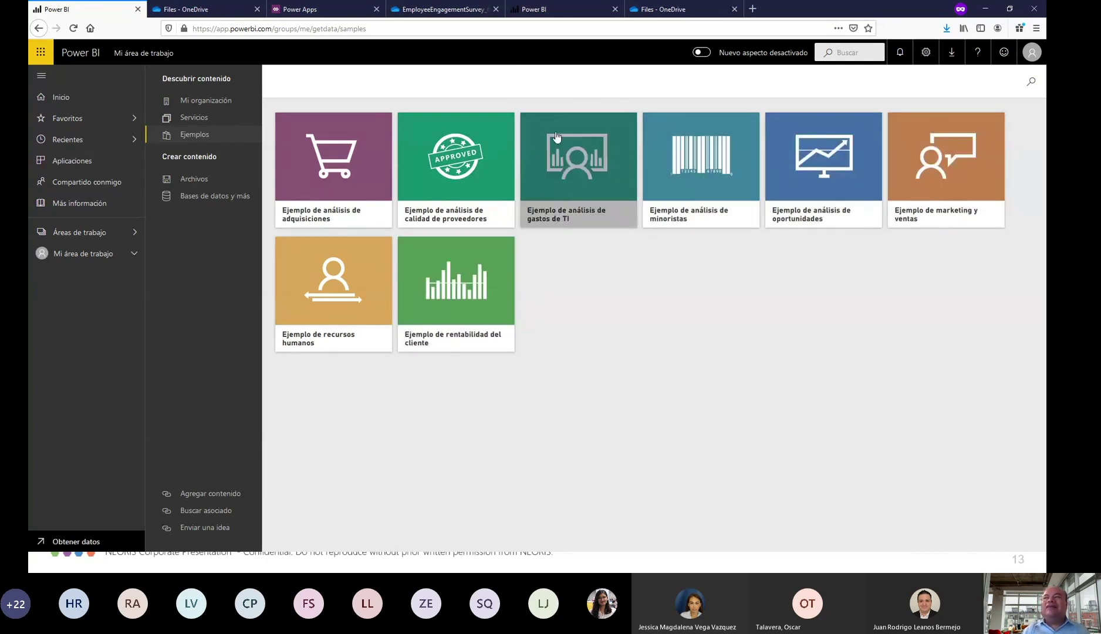
left_click(589, 151)
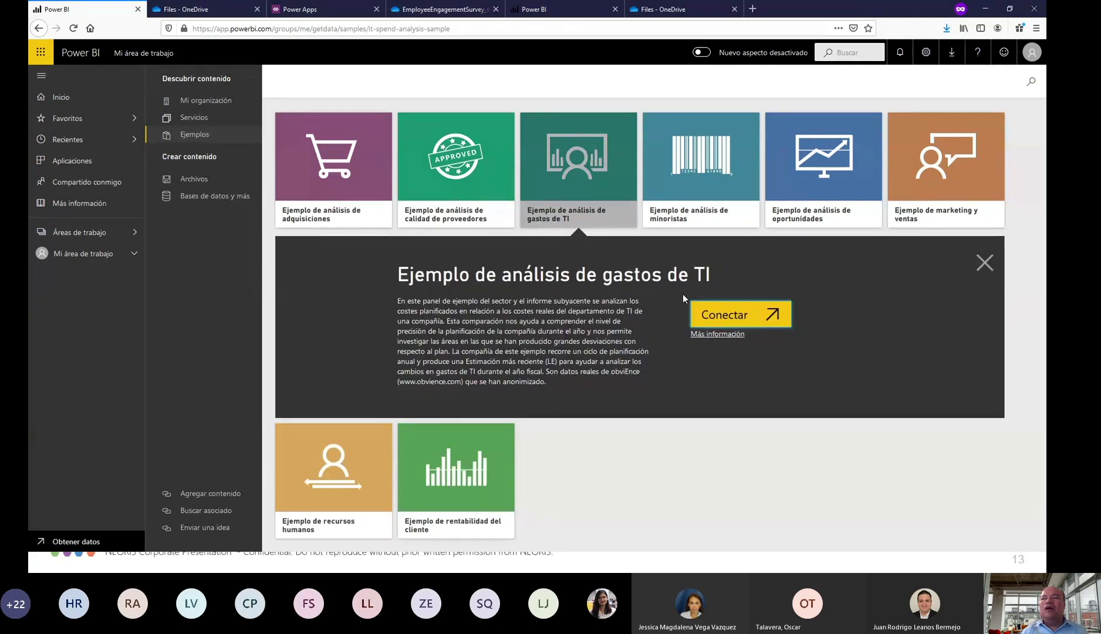
left_click(751, 317)
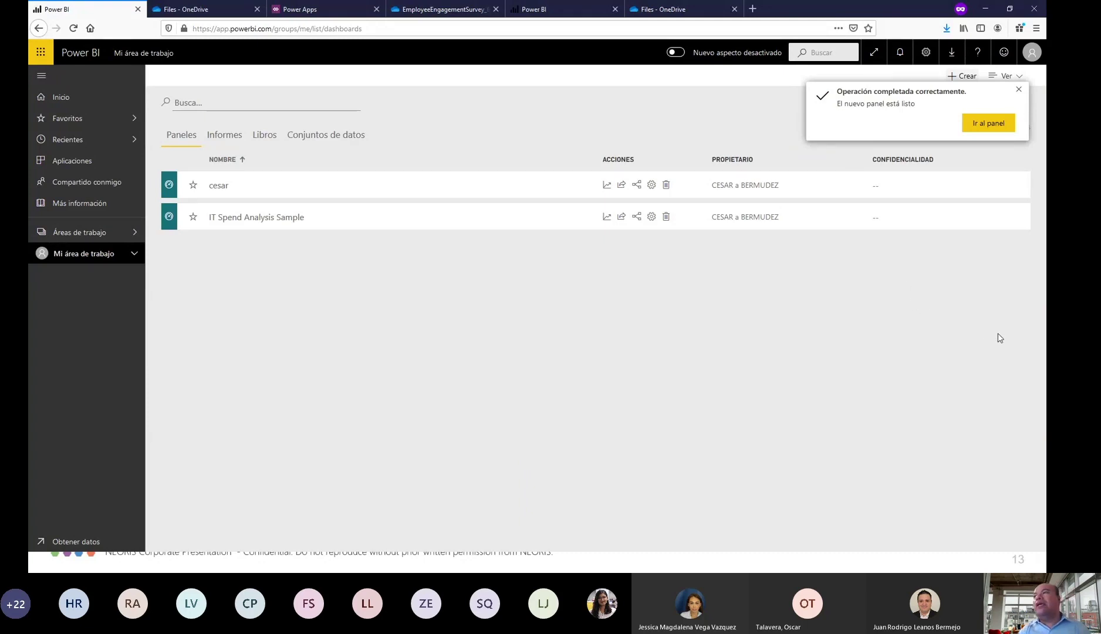
Dismiss the completion notice, look through the workspace's Informes, Libros and Conjuntos de datos, and return to Paneles
left_click(1019, 90)
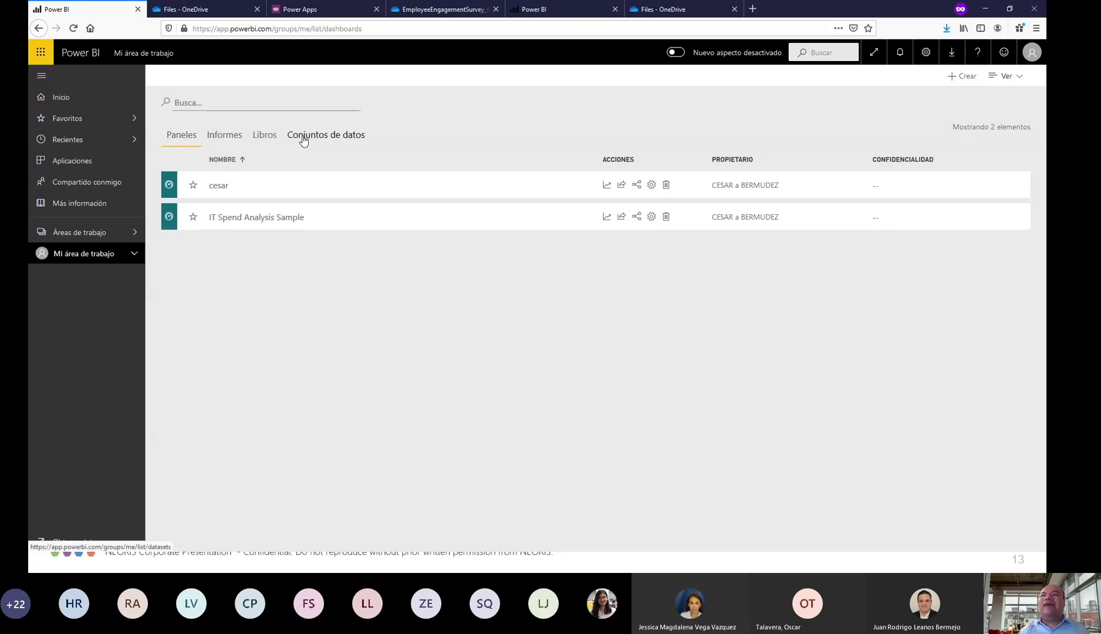
left_click(227, 136)
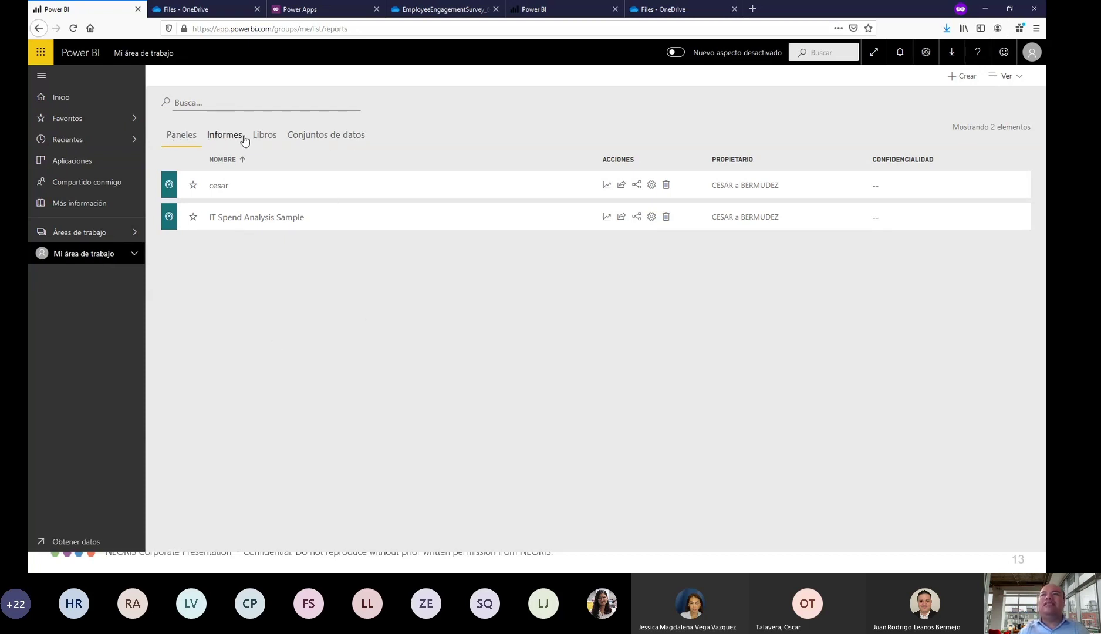
left_click(263, 136)
left_click(317, 137)
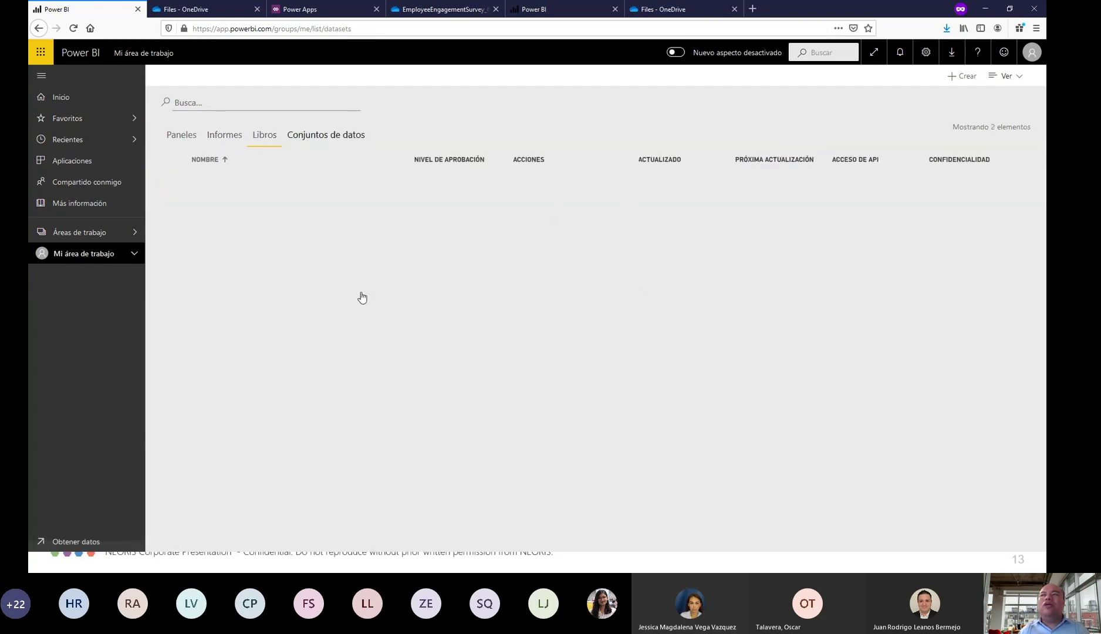
left_click(182, 136)
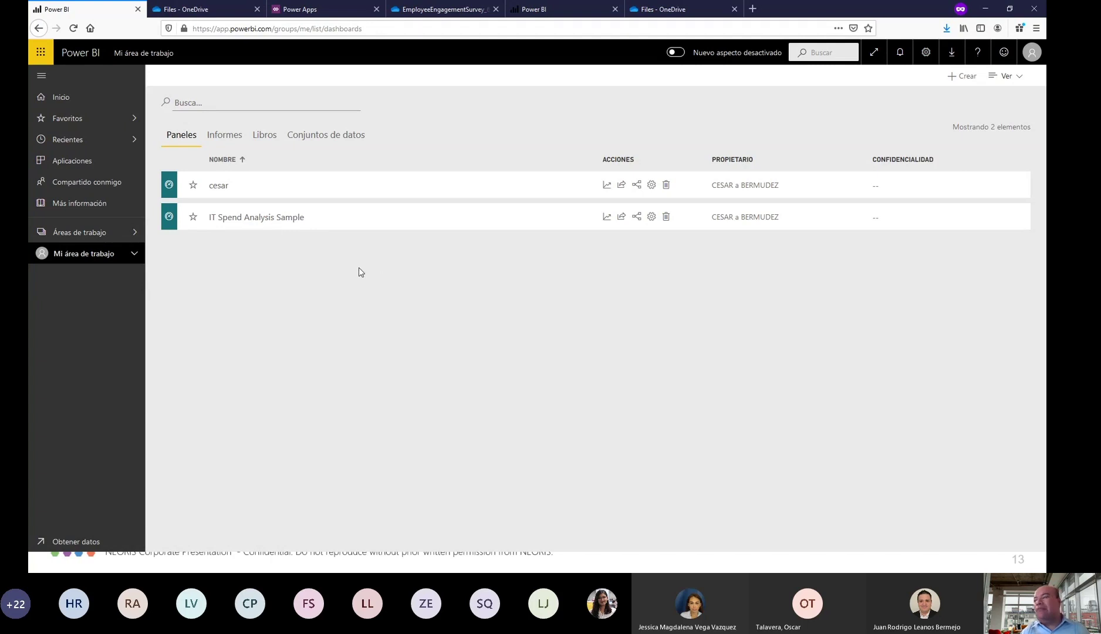
Open the IT Spend Analysis Sample dashboard, go to the report behind its Amount by Month, Scenario tile, and put the report in edit mode
left_click(265, 221)
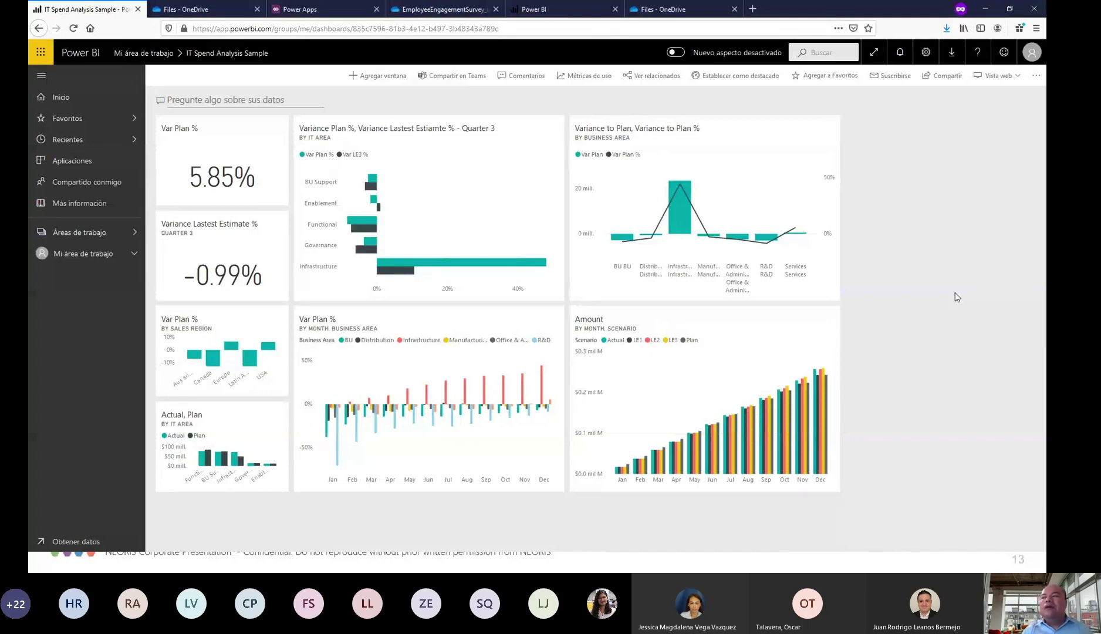
left_click(731, 336)
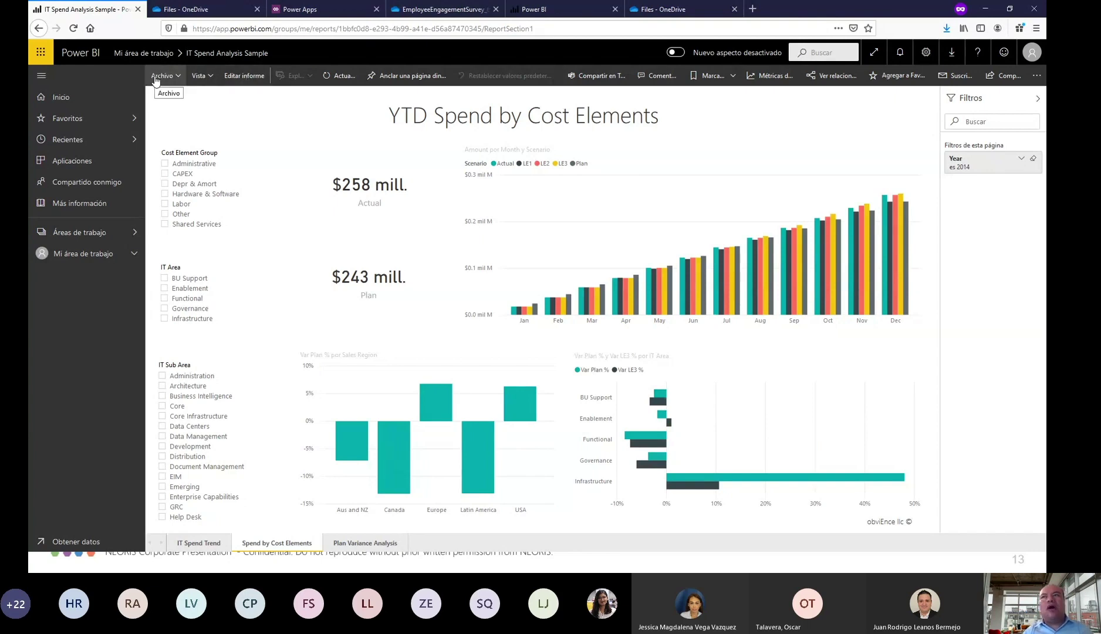
left_click(246, 77)
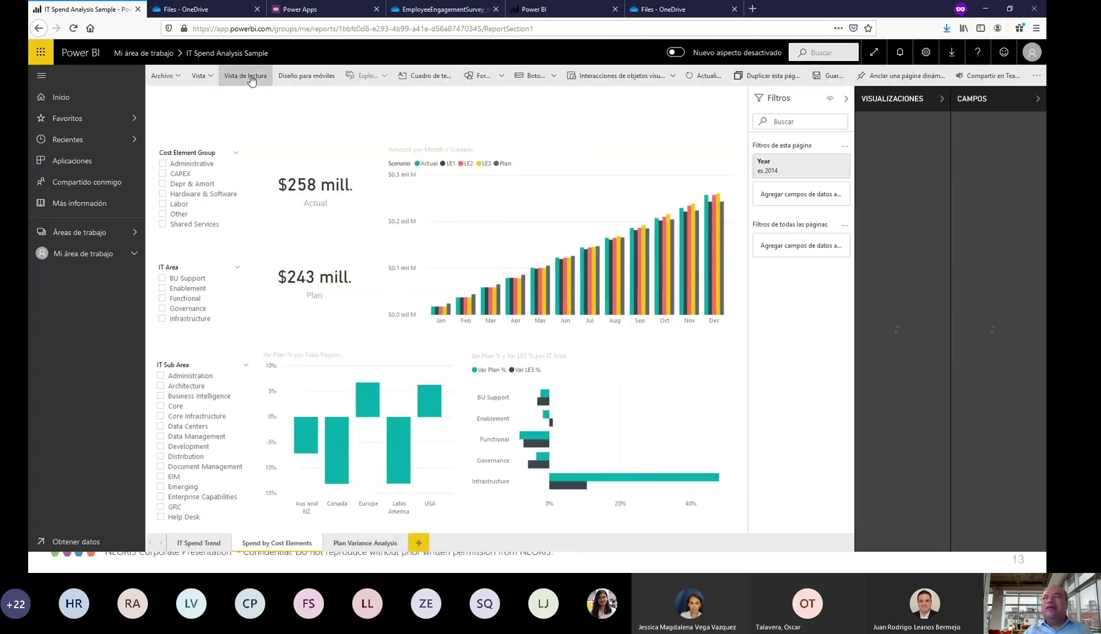
Try different bar, column, combo, area and line visuals on the Amount by Month and Scenario chart, ending with a stacked bar chart
left_click(633, 173)
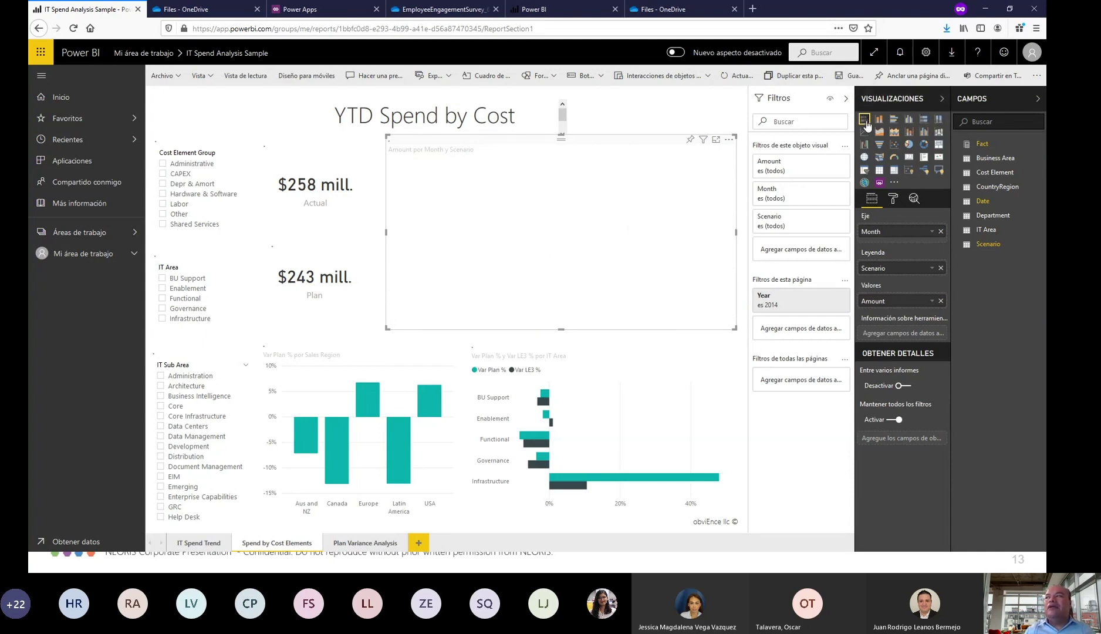
left_click(866, 121)
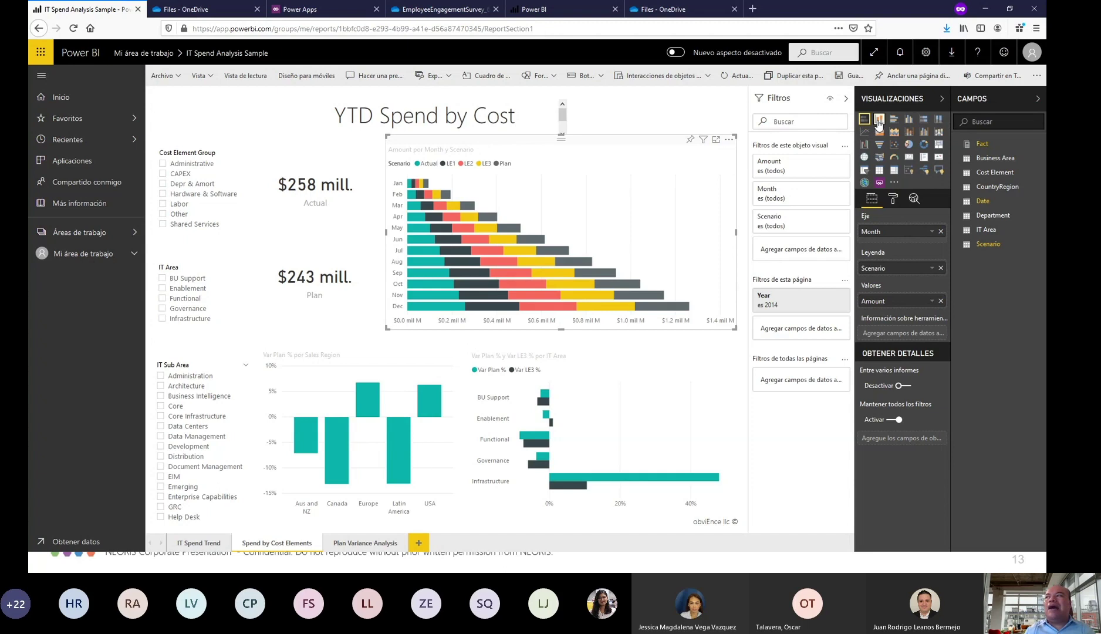
left_click(879, 121)
left_click(895, 120)
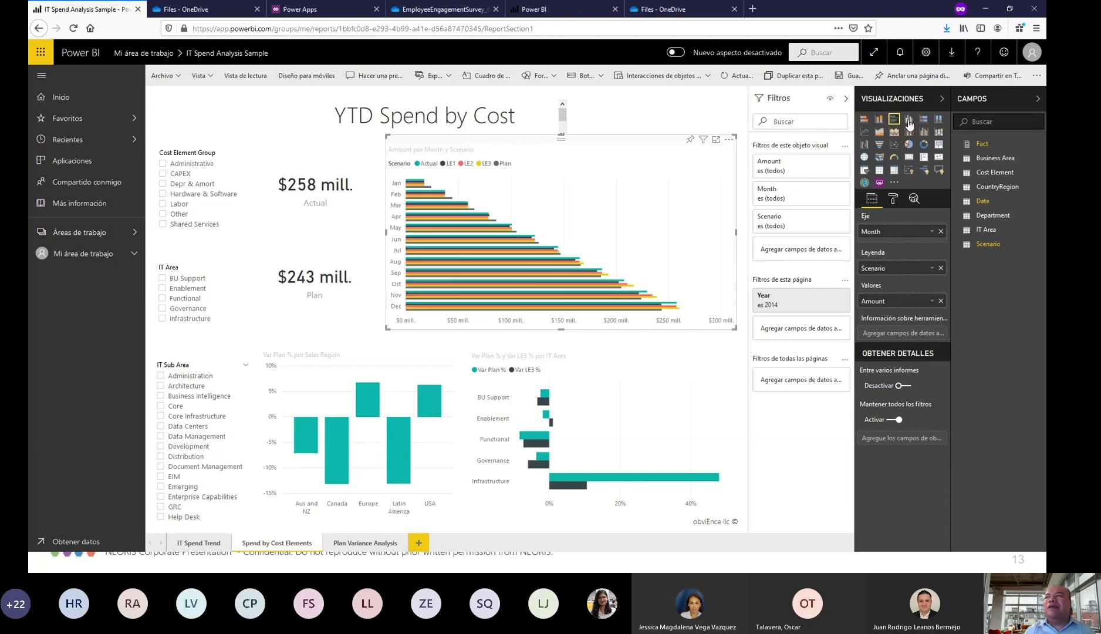
left_click(909, 120)
left_click(923, 120)
left_click(939, 120)
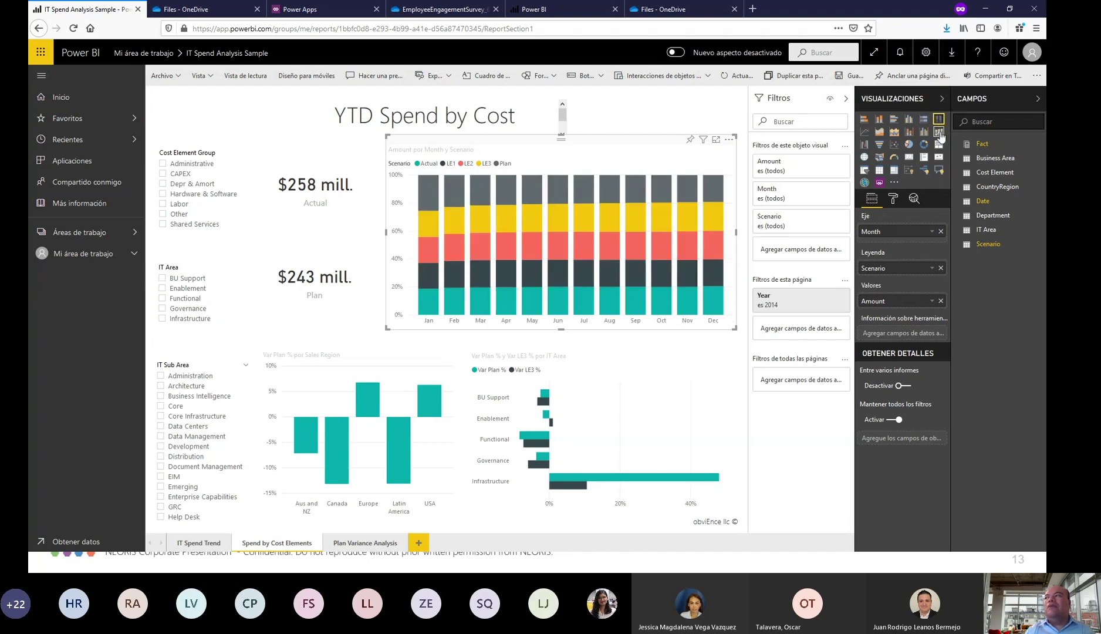
left_click(939, 132)
left_click(909, 132)
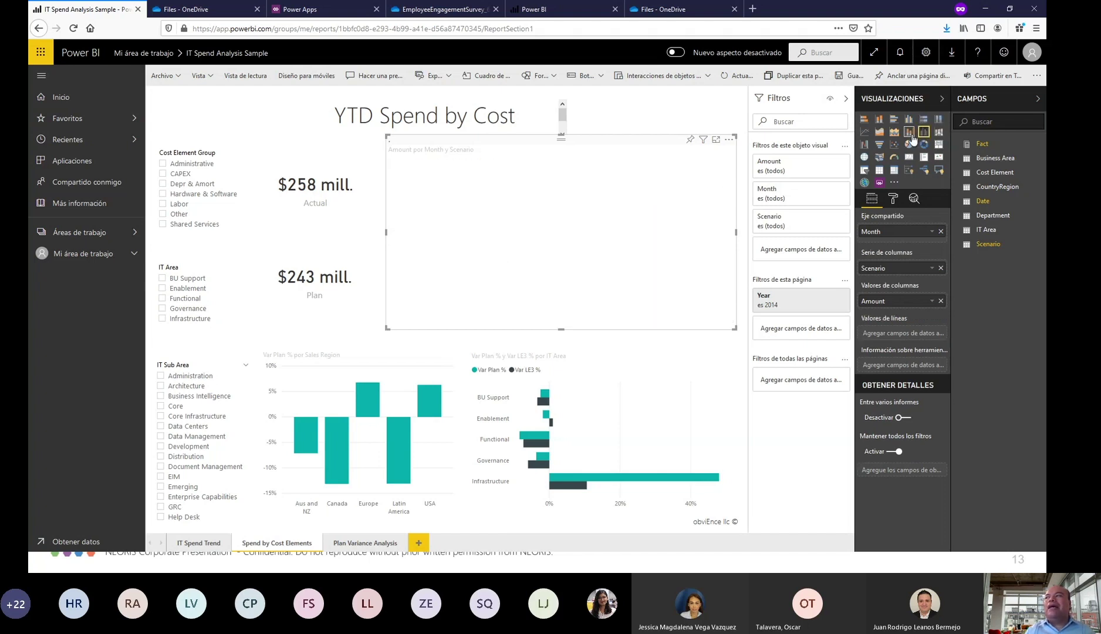
left_click(879, 132)
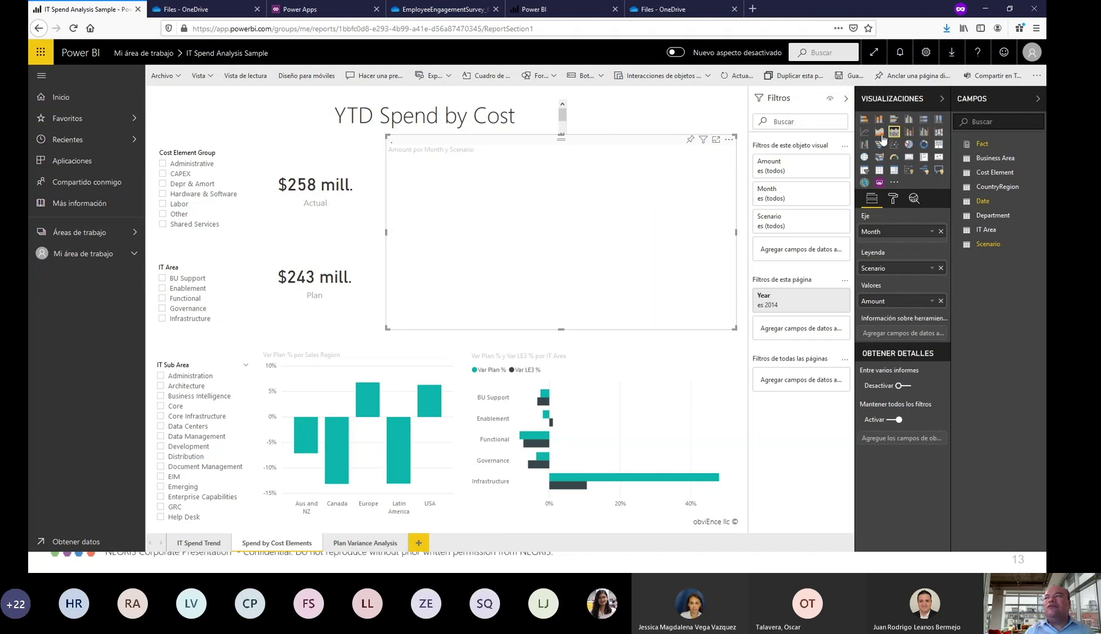
left_click(865, 132)
left_click(864, 120)
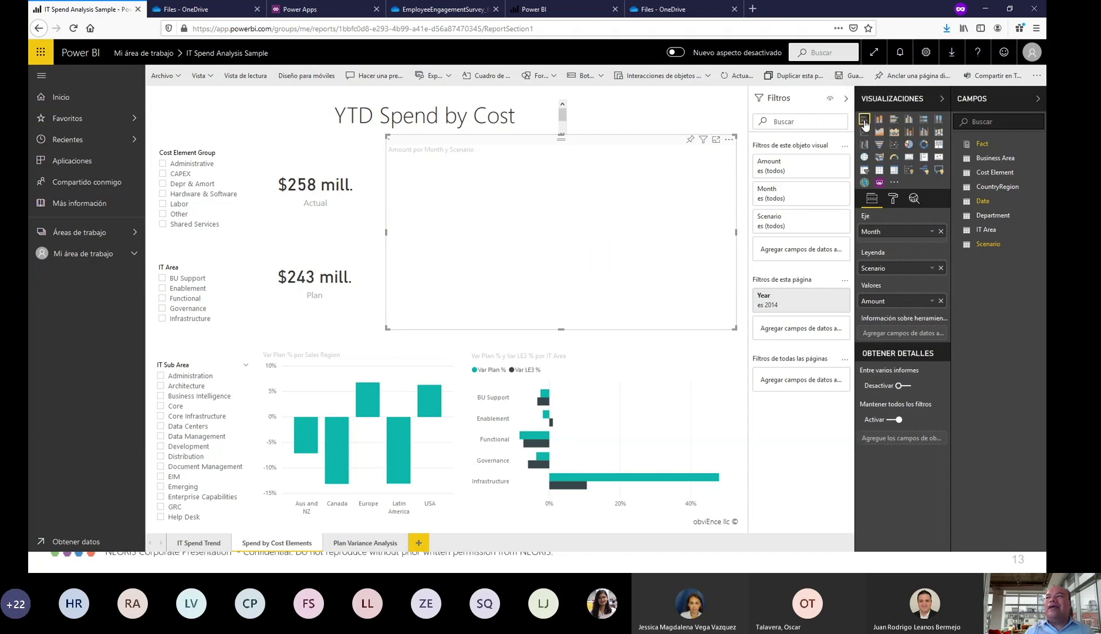